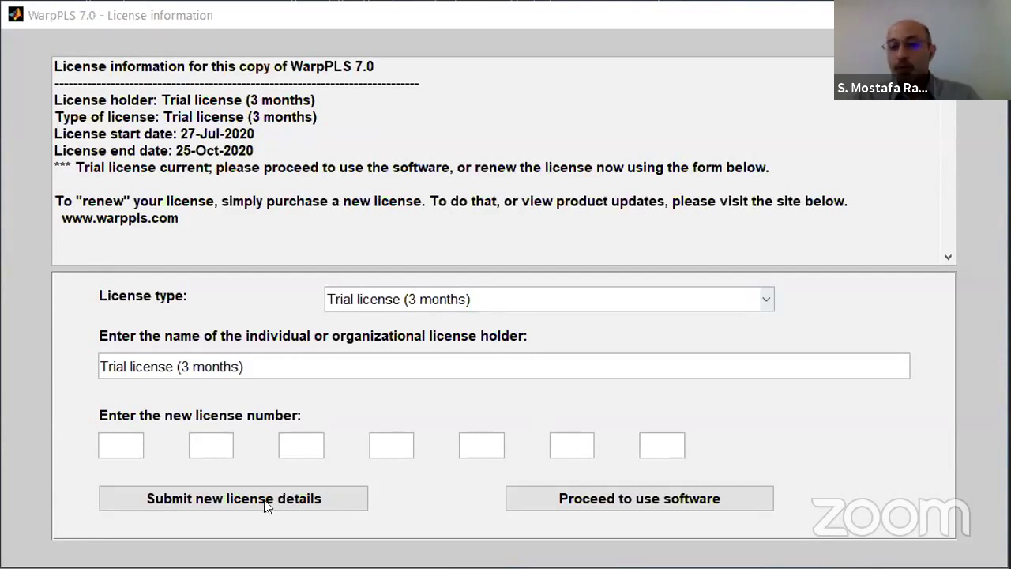
- Continue with the current trial license and open the main analysis window without submitting new license details
{"action": "left_click", "coordinate": [168, 506]}
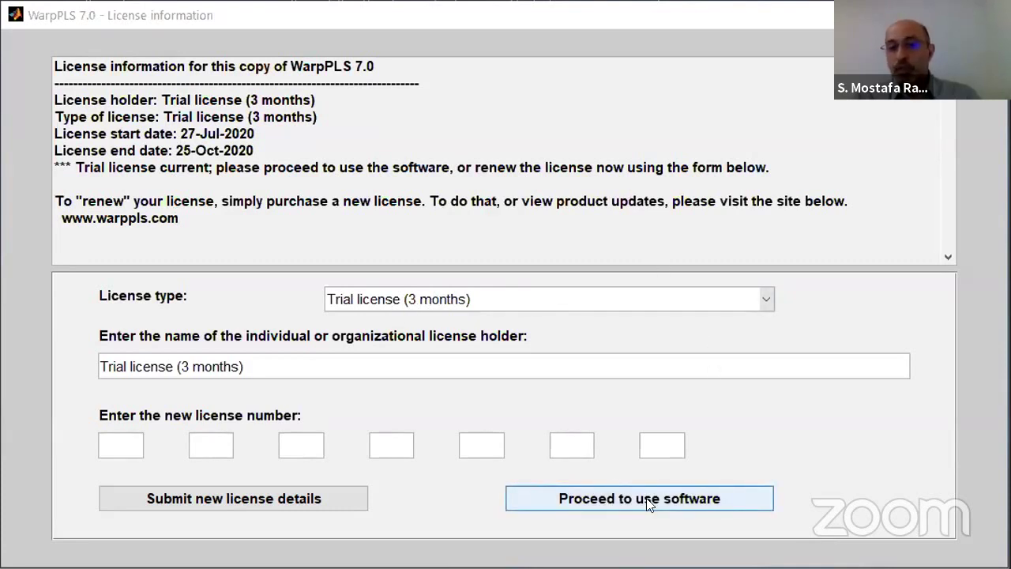
{"action": "left_click", "coordinate": [623, 330]}
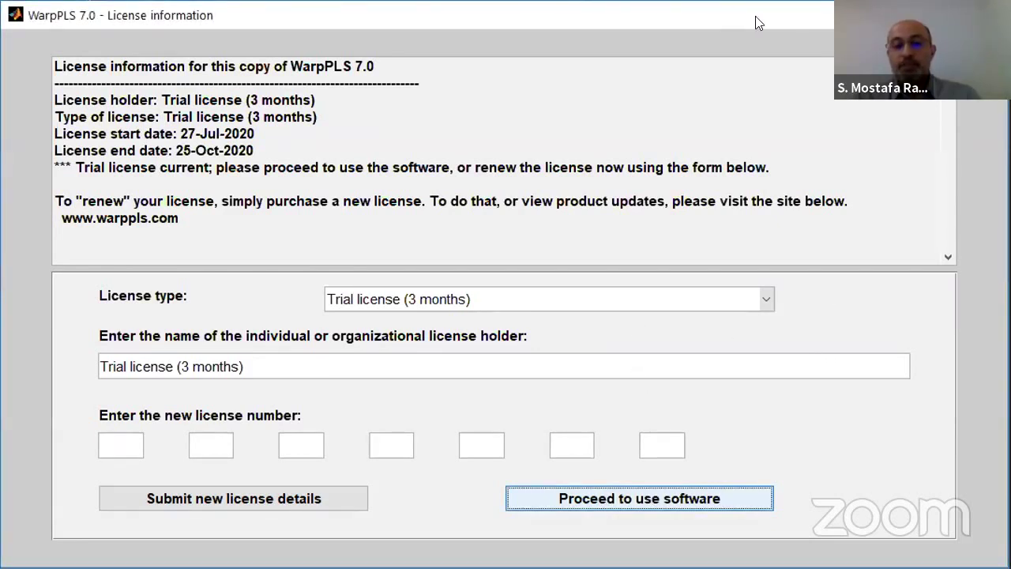
{"action": "key", "text": "Return"}
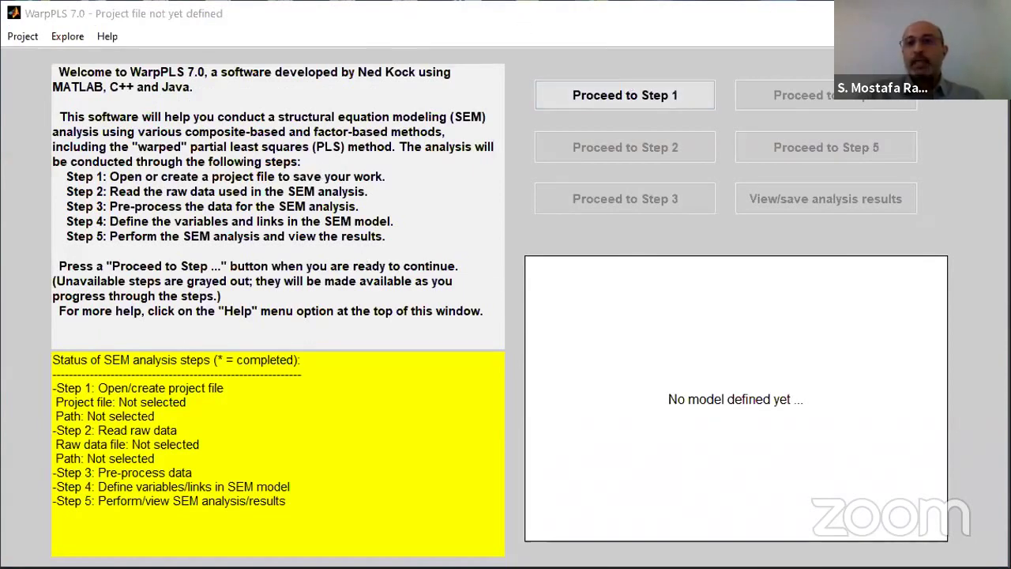
{"action": "left_click", "coordinate": [954, 14]}
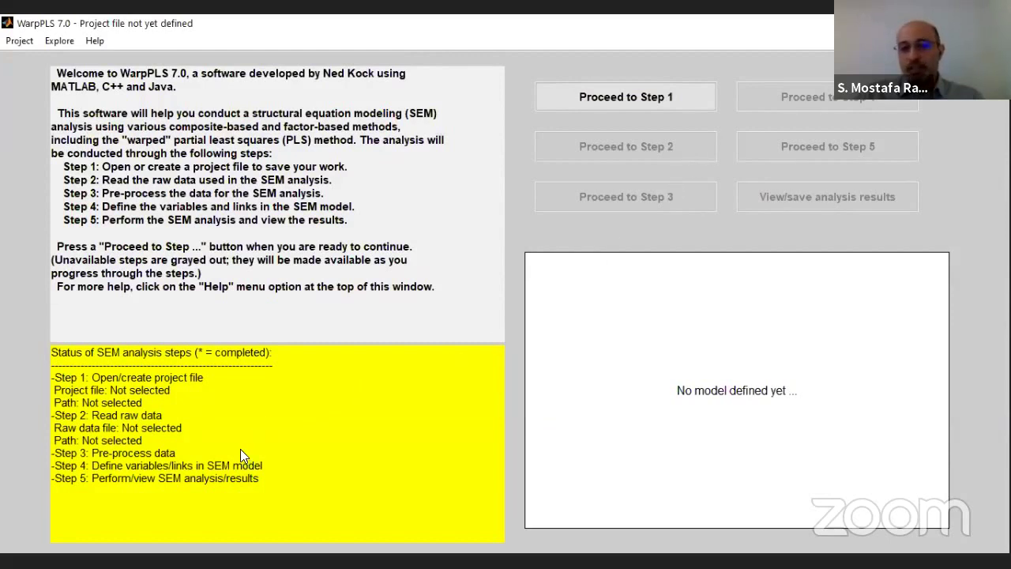
- Start creating a project file in Step 1 and choose the PLS-SEM using WarpPLS 7.0 folder inside Webinars as its location
{"action": "left_click", "coordinate": [624, 97]}
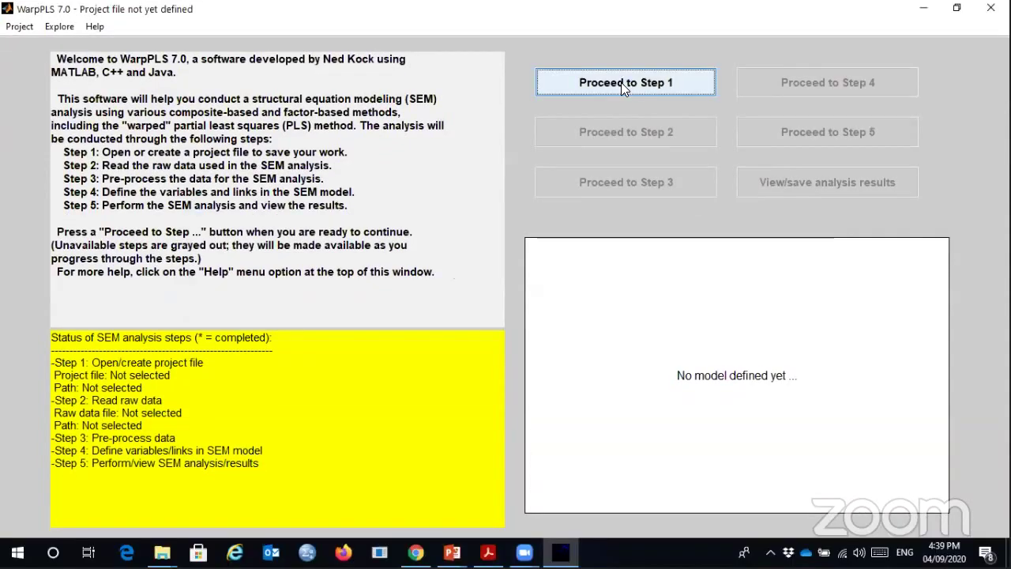
{"action": "left_click", "coordinate": [621, 82]}
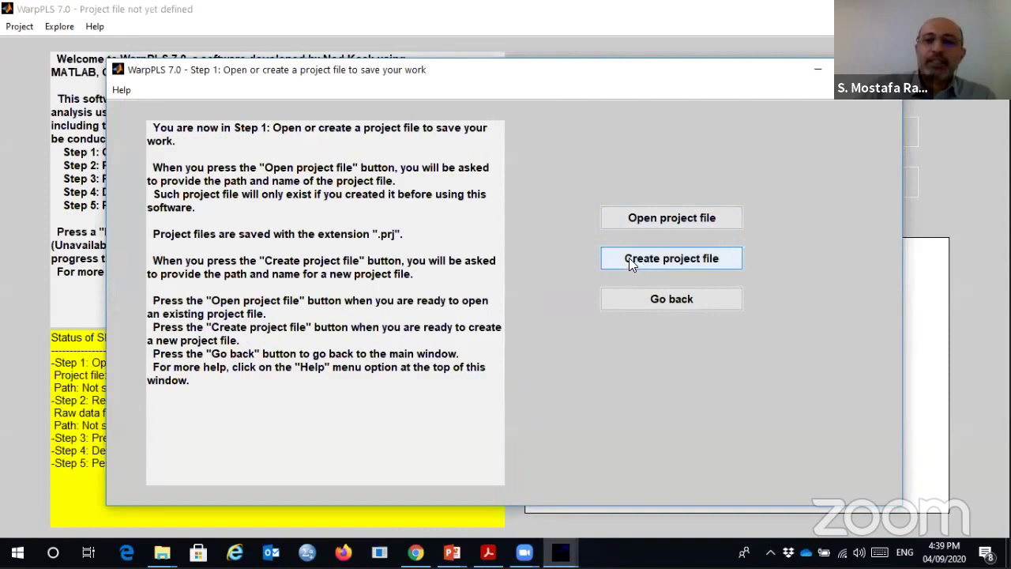
{"action": "left_click", "coordinate": [648, 259]}
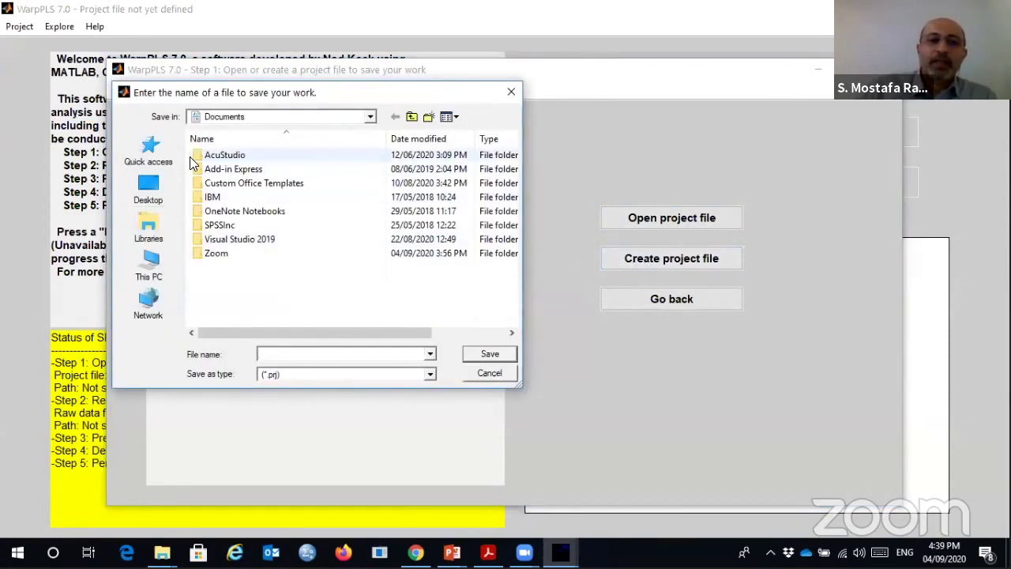
{"action": "left_click", "coordinate": [369, 116]}
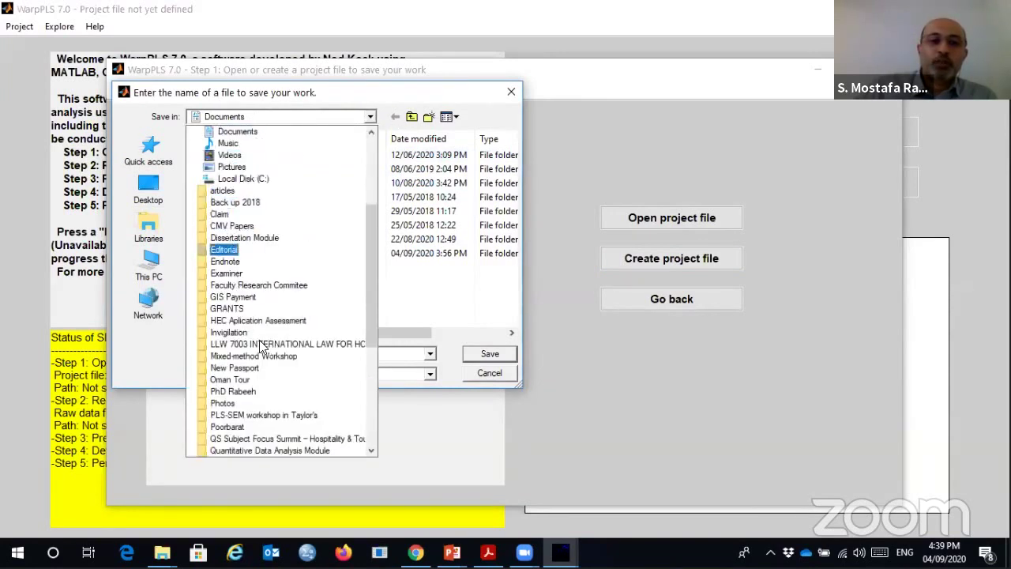
{"action": "scroll", "coordinate": [237, 348], "scroll_direction": "down", "scroll_amount": 1}
{"action": "scroll", "coordinate": [245, 379], "scroll_direction": "down", "scroll_amount": 5}
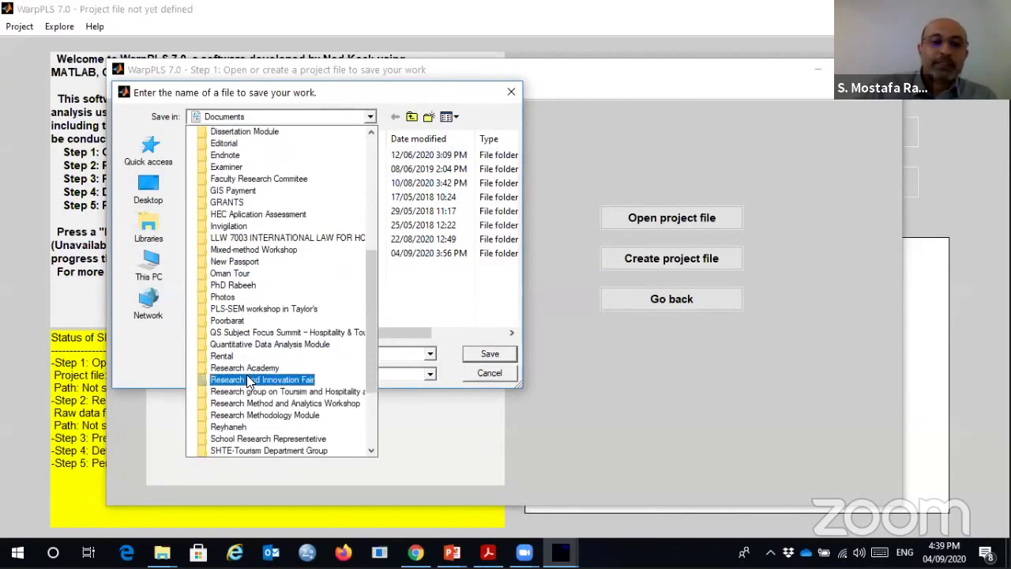
{"action": "scroll", "coordinate": [256, 411], "scroll_direction": "down", "scroll_amount": 1}
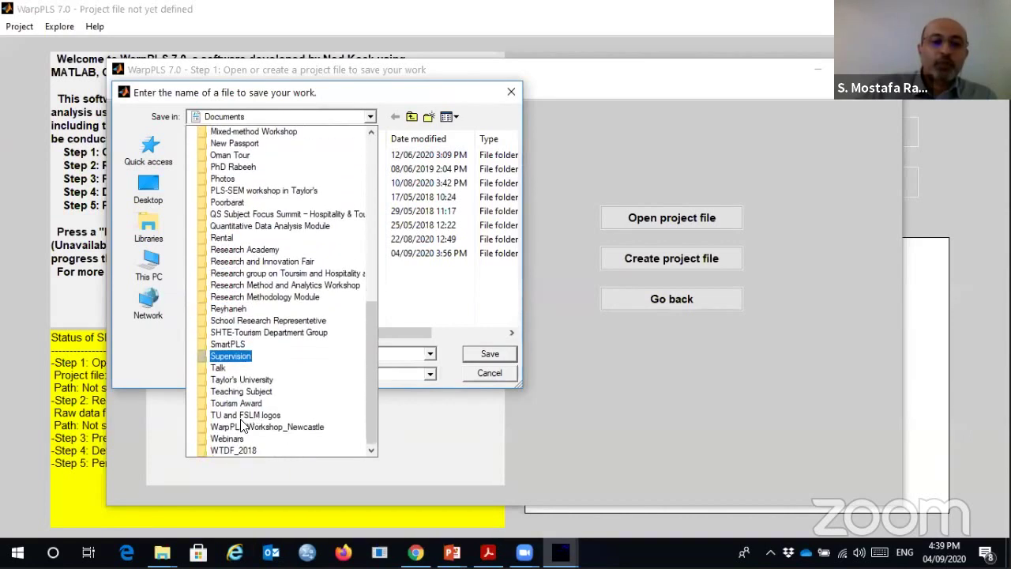
{"action": "left_click", "coordinate": [234, 438]}
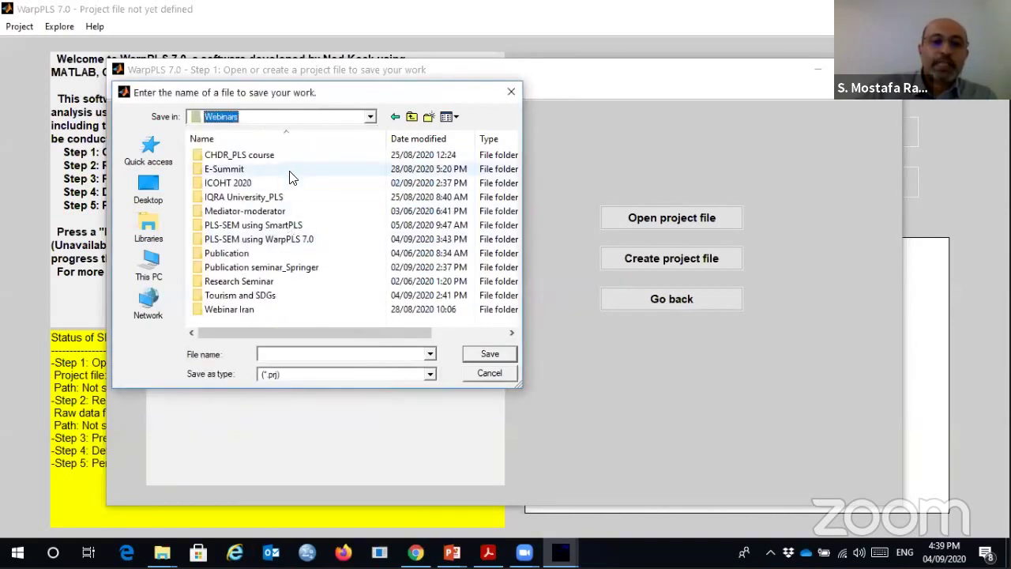
{"action": "double_click", "coordinate": [270, 241]}
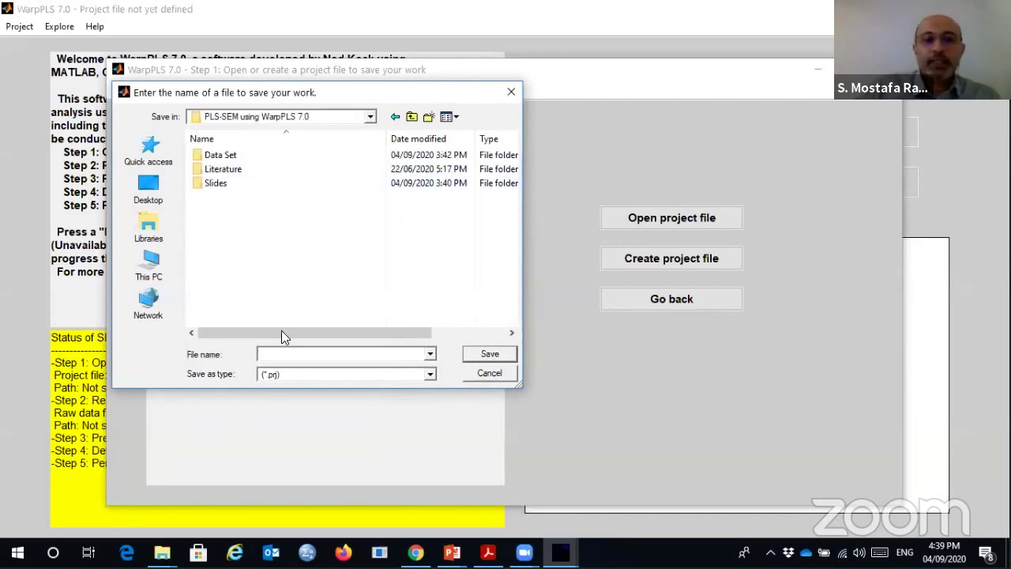
- Save the new project file as Online Course_Warp and return to the main window
{"action": "type", "text": "On"}
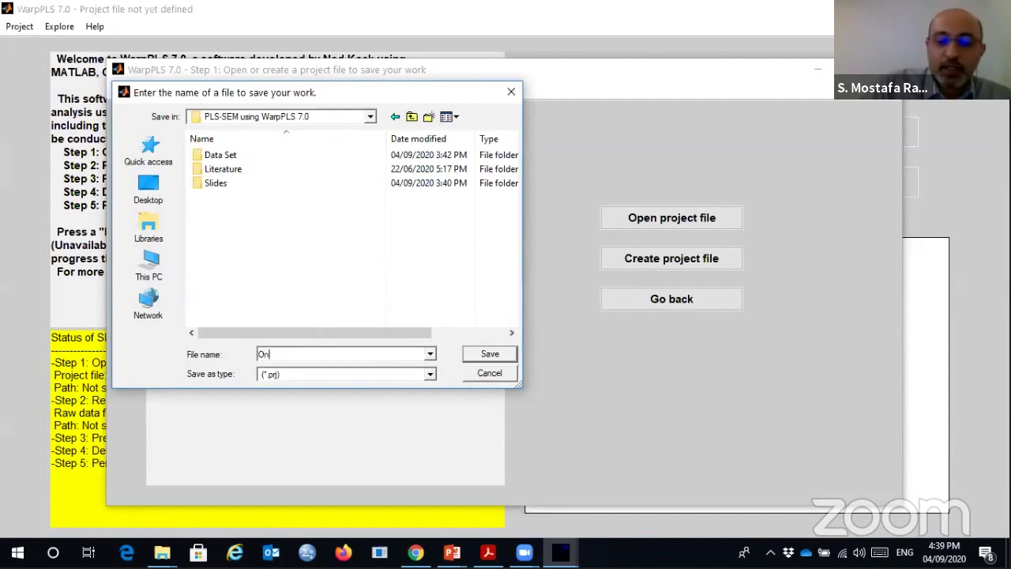
{"action": "type", "text": "line Course_Warp"}
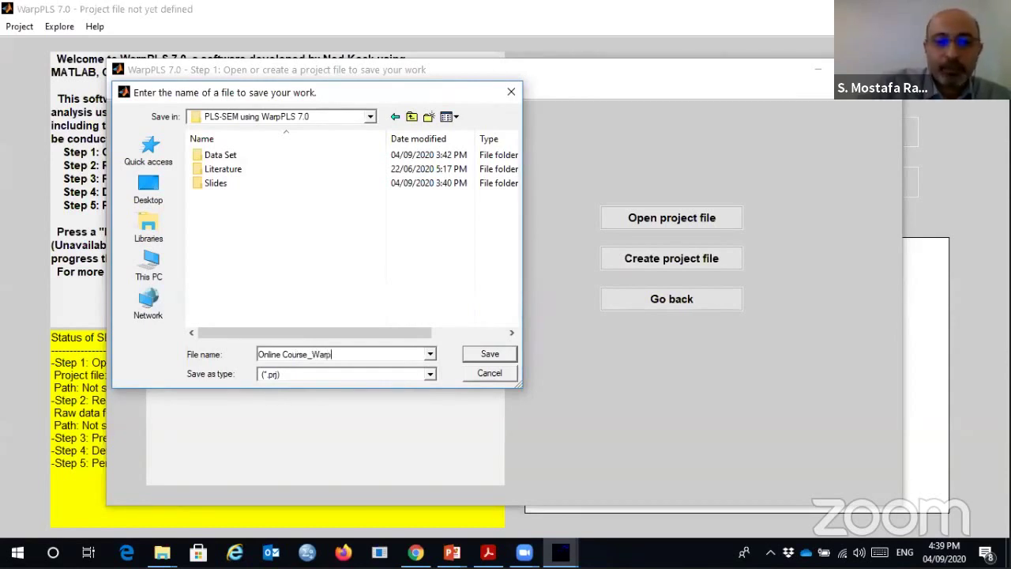
{"action": "left_click", "coordinate": [496, 357]}
{"action": "left_click", "coordinate": [313, 227]}
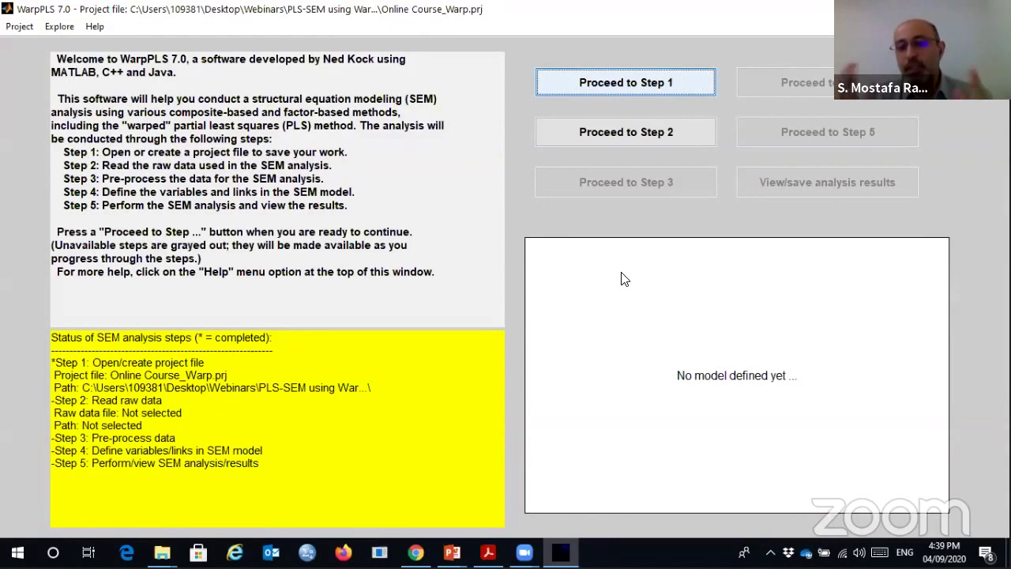
- In Step 2, read the raw data from the file Data set for Webinar in the Data Set folder, showing all file types
{"action": "left_click", "coordinate": [630, 135]}
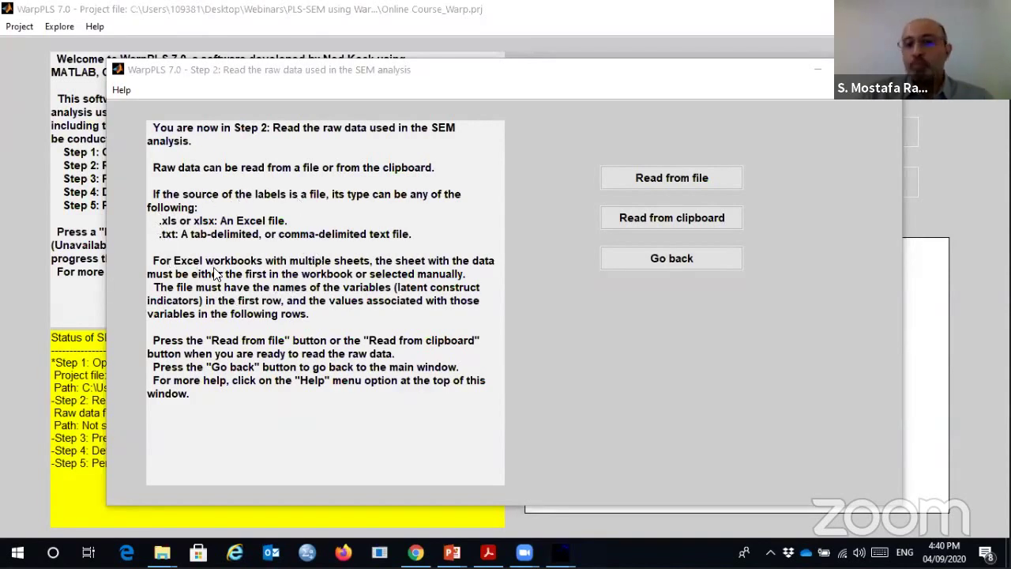
{"action": "left_click", "coordinate": [655, 177]}
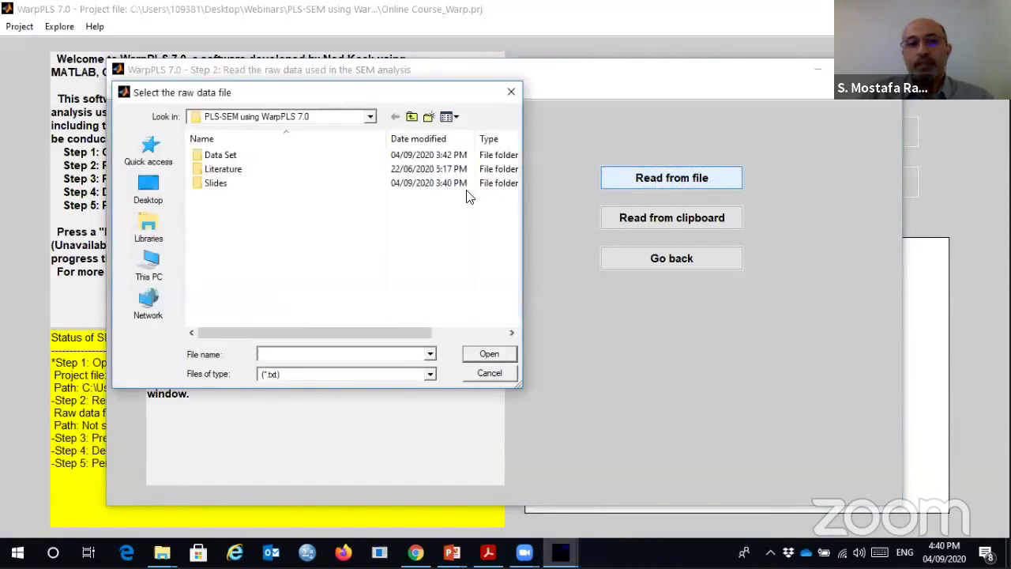
{"action": "double_click", "coordinate": [229, 155]}
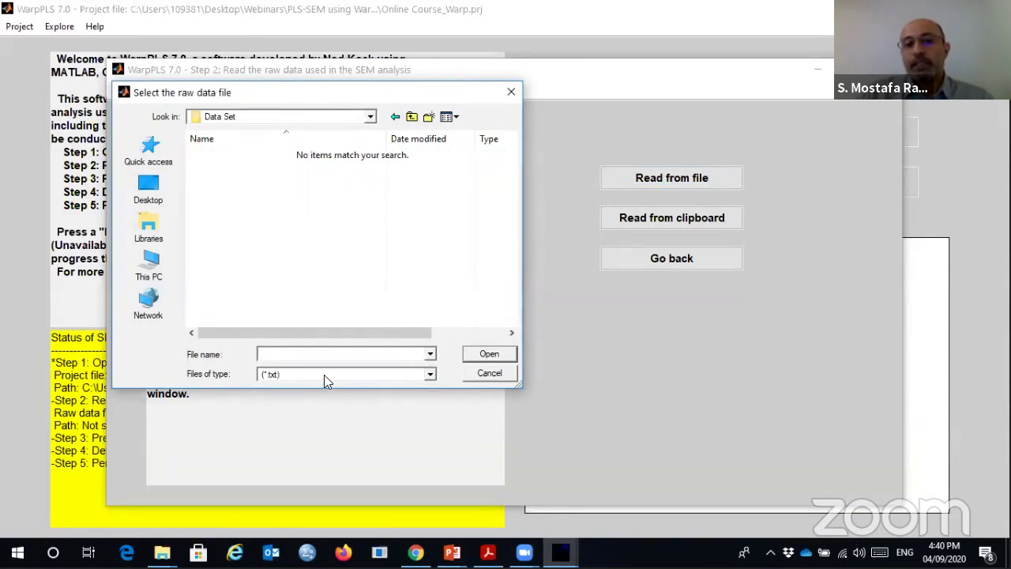
{"action": "left_click", "coordinate": [429, 376]}
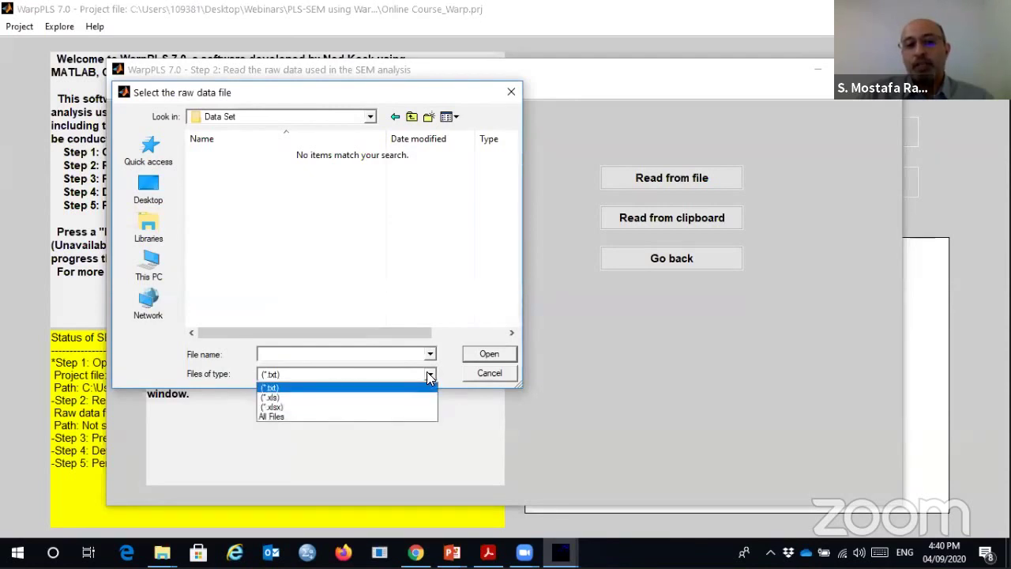
{"action": "left_click", "coordinate": [387, 416]}
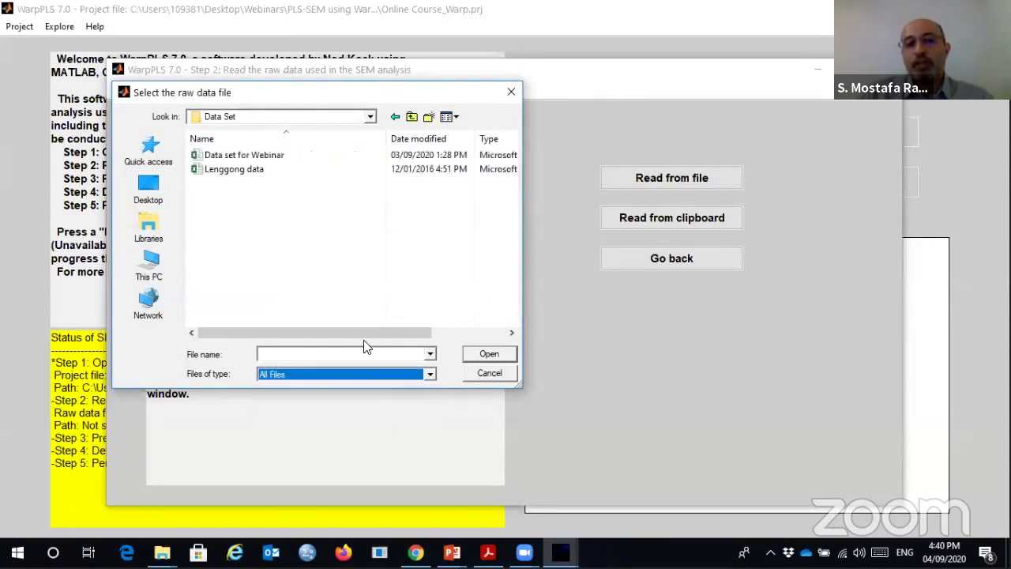
{"action": "left_click", "coordinate": [249, 157]}
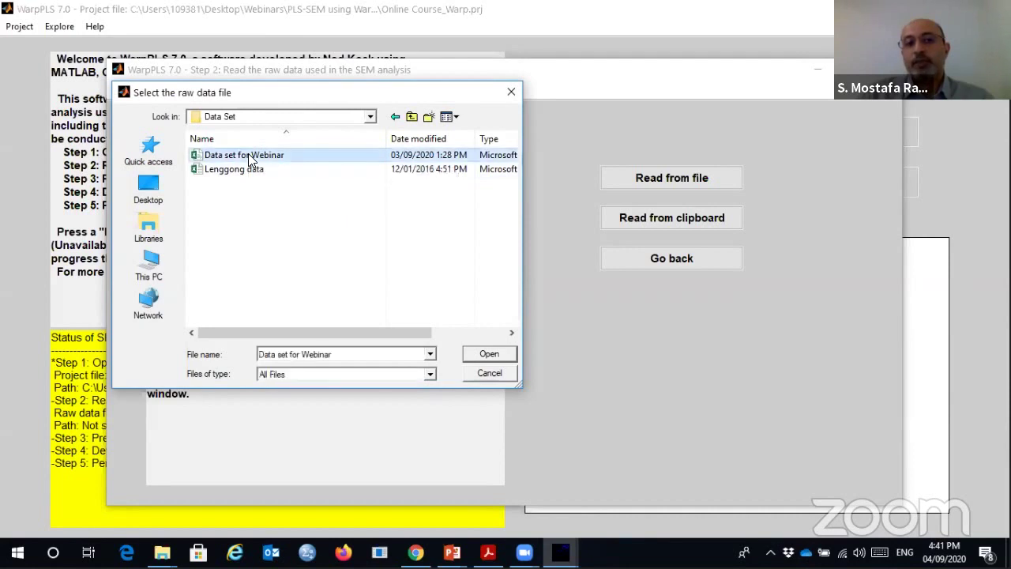
{"action": "left_click", "coordinate": [489, 355]}
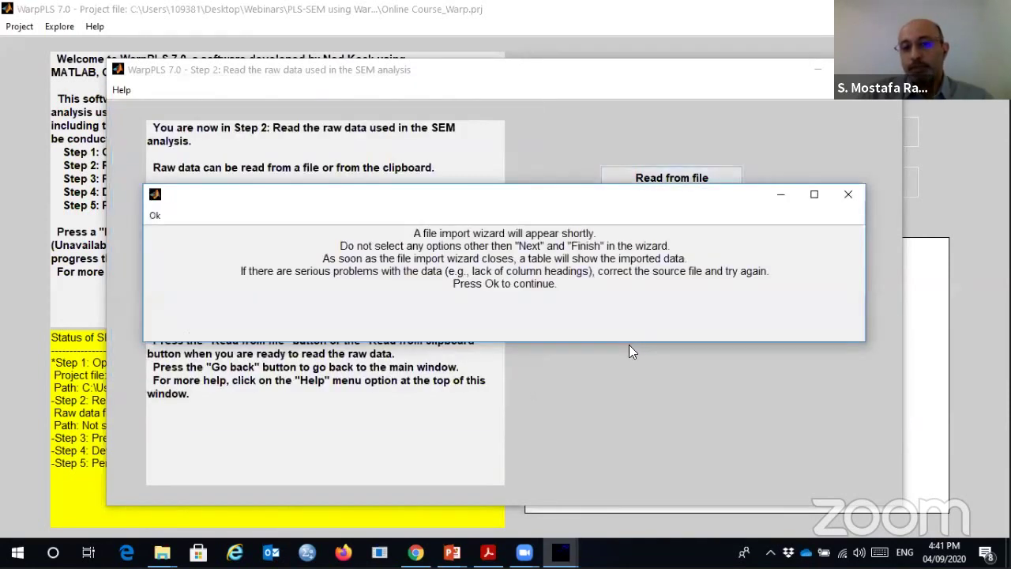
- Complete the Import Wizard with the default comma separator and one text header line, and dismiss the raw data notice
{"action": "left_click", "coordinate": [157, 215]}
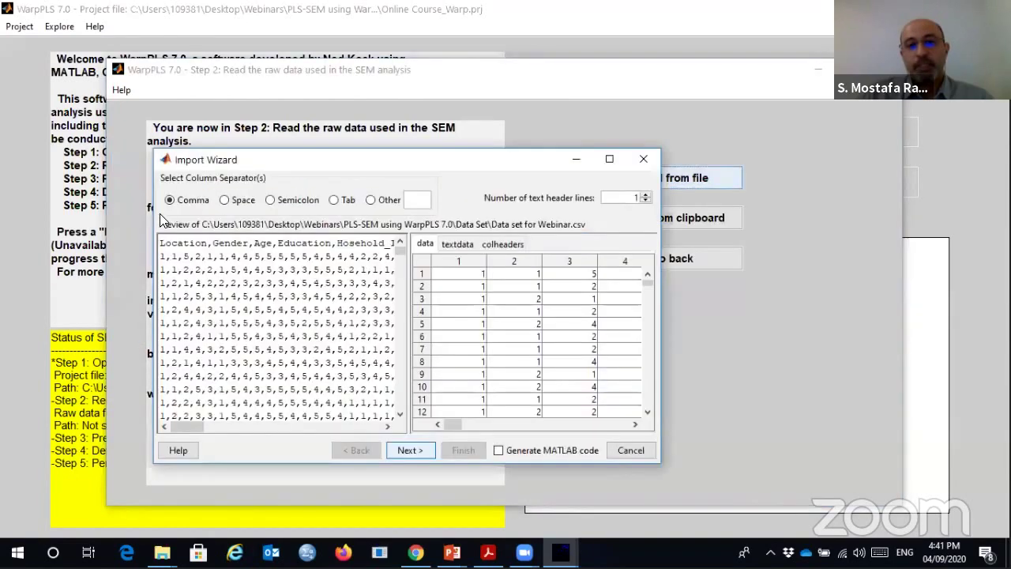
{"action": "left_click", "coordinate": [417, 450]}
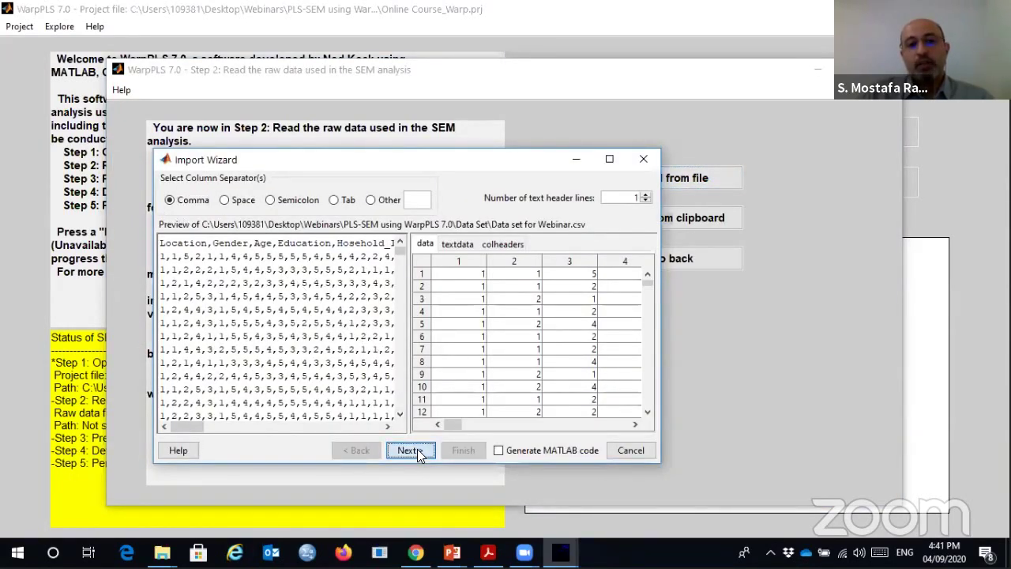
{"action": "left_click", "coordinate": [462, 452]}
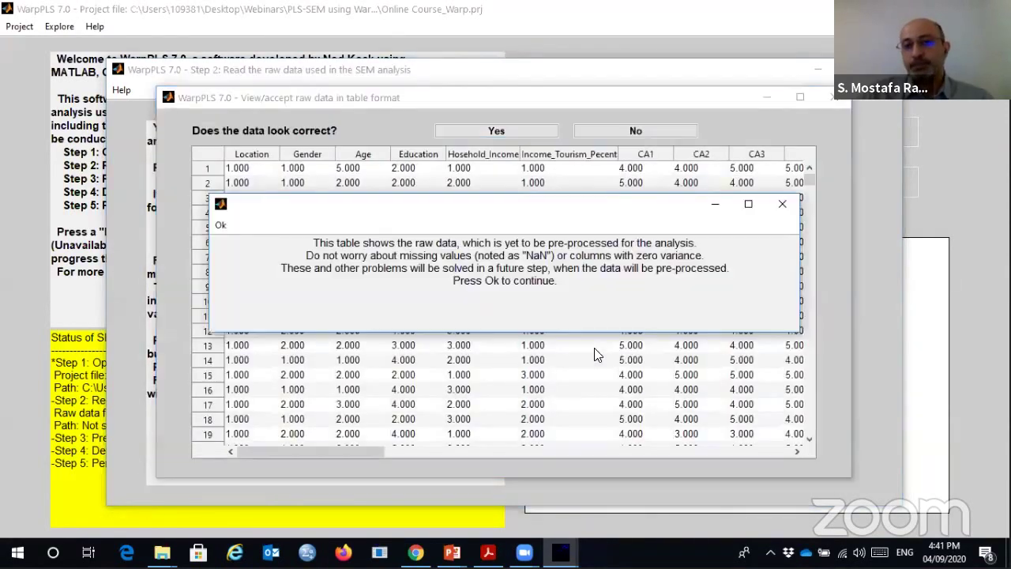
{"action": "left_click", "coordinate": [222, 226]}
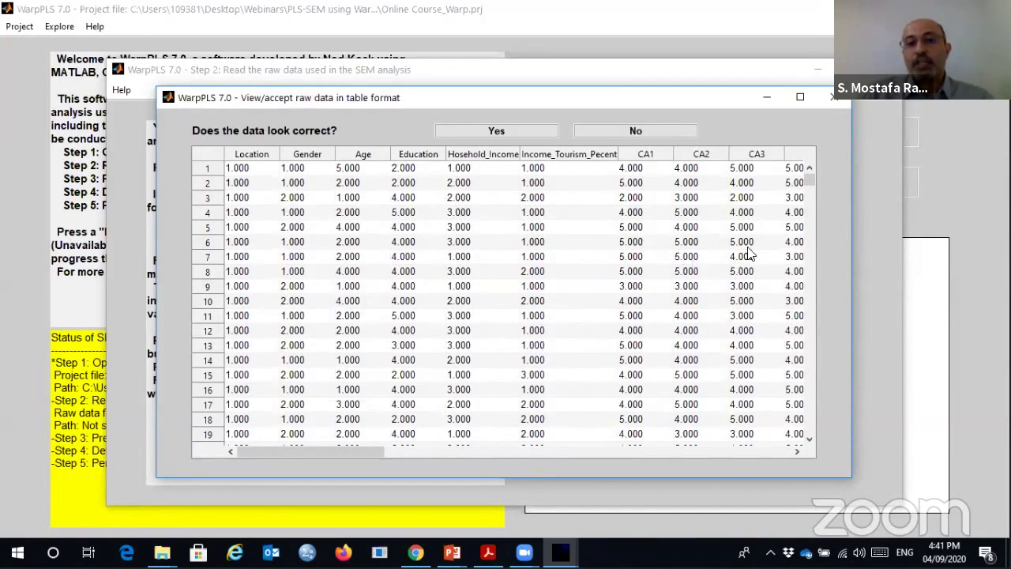
- Review the rows of the imported raw data table and accept the data as correct
{"action": "scroll", "coordinate": [810, 314], "scroll_direction": "down", "scroll_amount": 20}
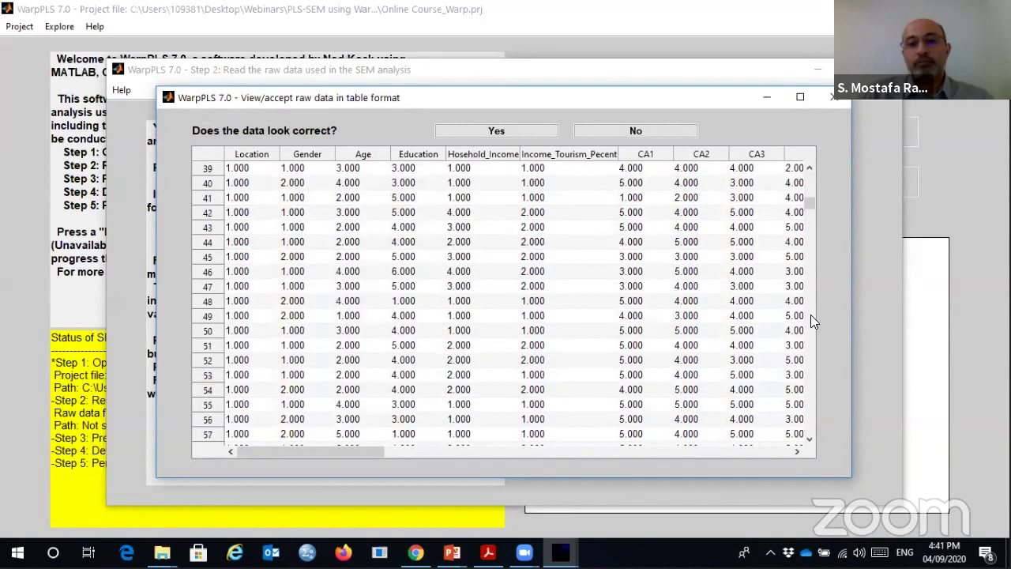
{"action": "scroll", "coordinate": [811, 314], "scroll_direction": "down", "scroll_amount": 20}
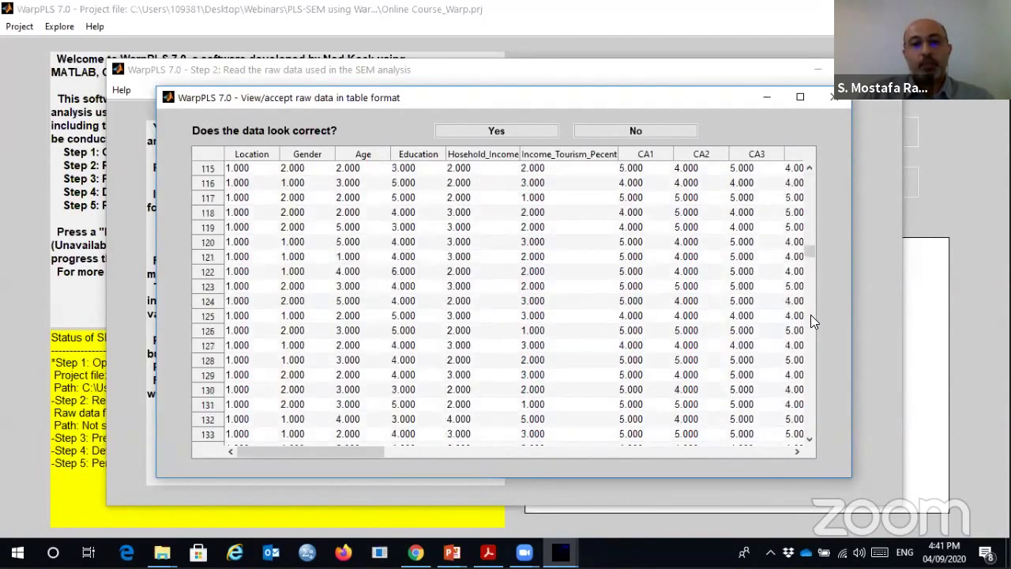
{"action": "scroll", "coordinate": [814, 320], "scroll_direction": "down", "scroll_amount": 6}
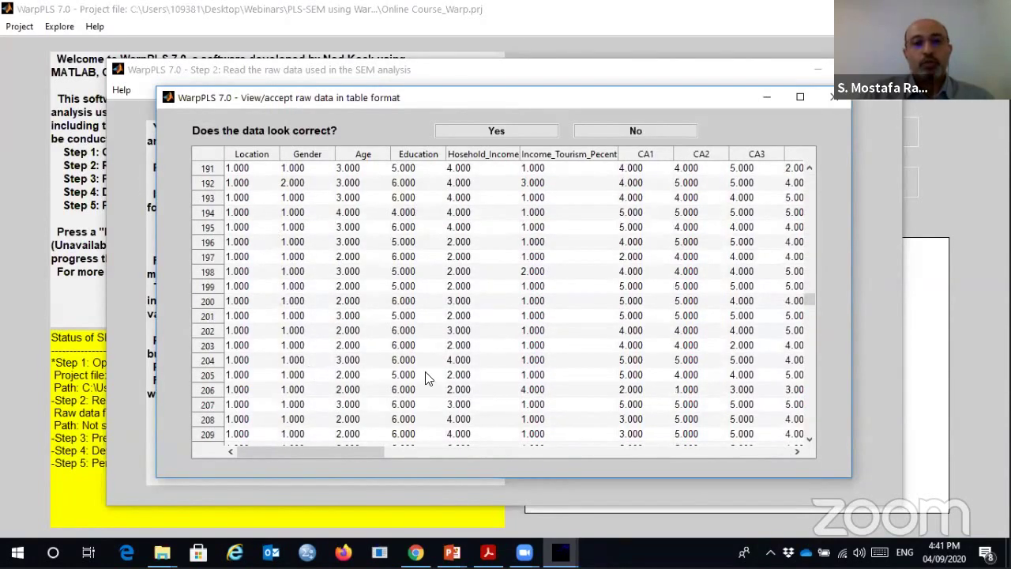
{"action": "scroll", "coordinate": [810, 364], "scroll_direction": "down", "scroll_amount": 20}
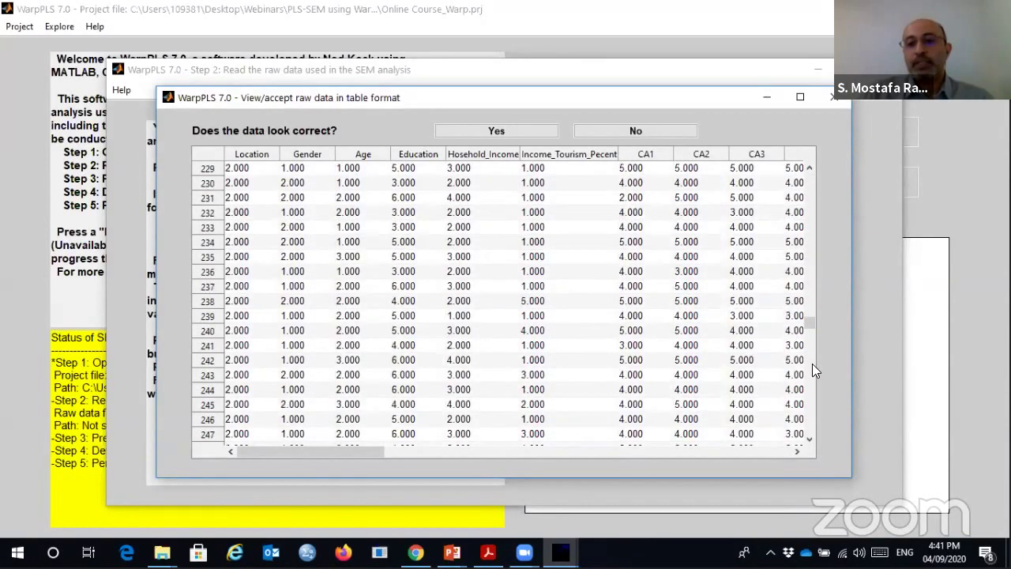
{"action": "scroll", "coordinate": [810, 364], "scroll_direction": "down", "scroll_amount": 13}
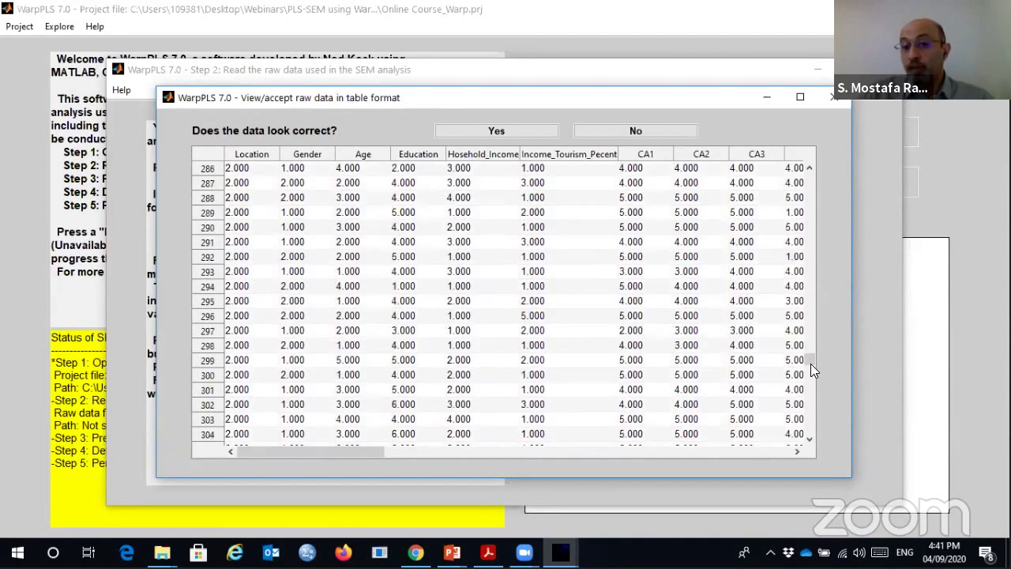
{"action": "scroll", "coordinate": [814, 403], "scroll_direction": "down", "scroll_amount": 19}
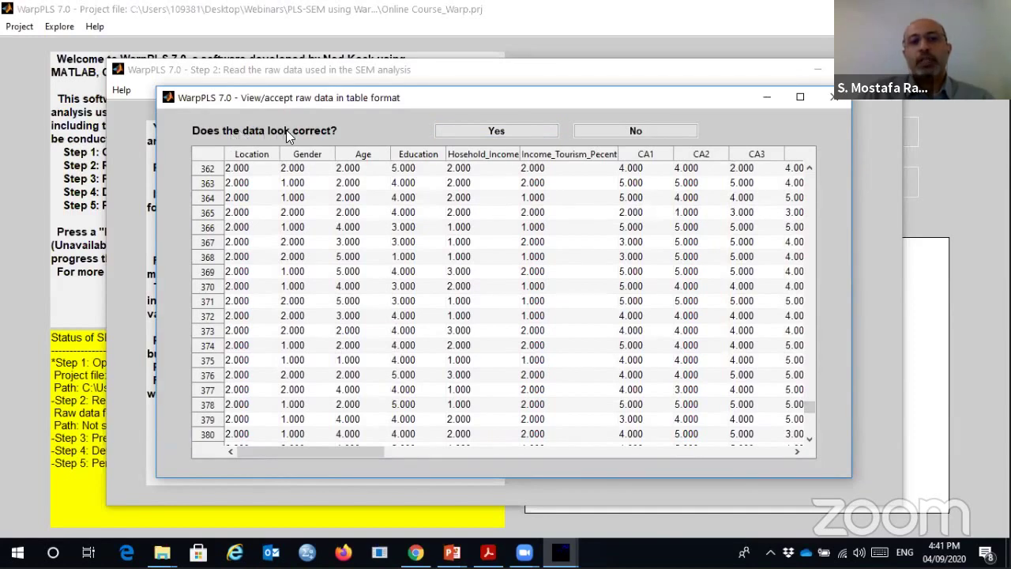
{"action": "left_click", "coordinate": [508, 129]}
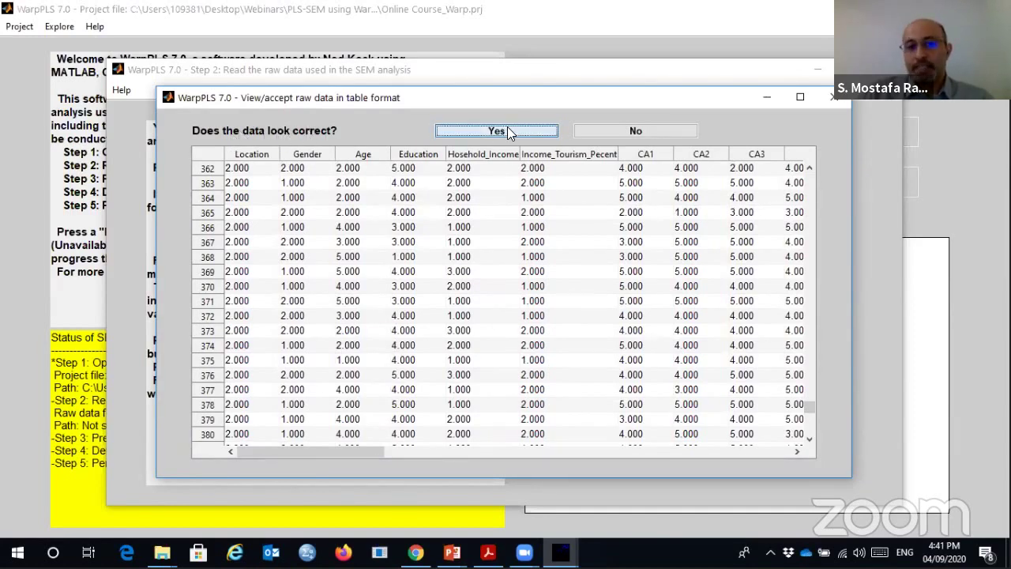
{"action": "key", "text": "Return"}
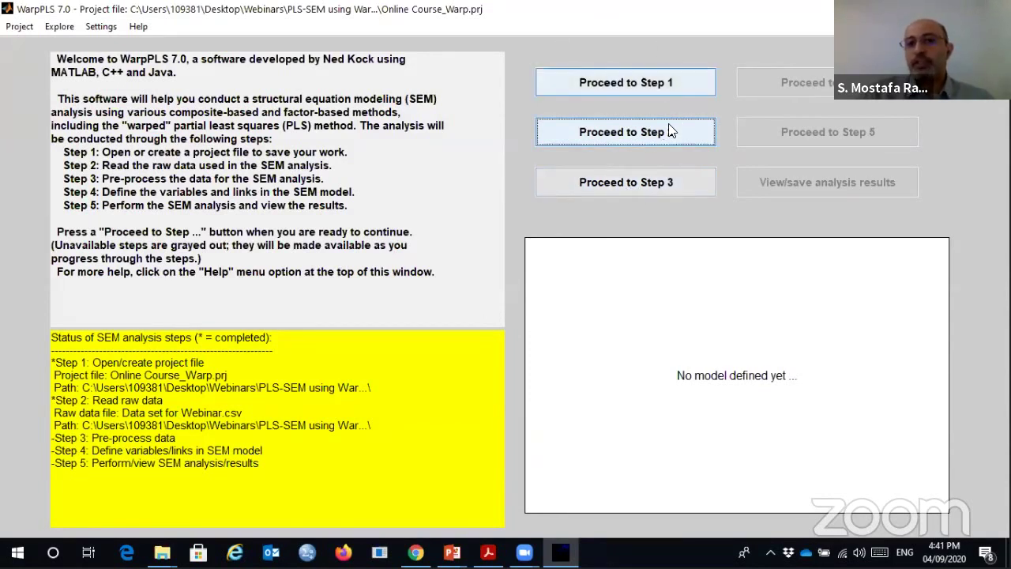
- In Step 3, pre-process the raw data, dismiss the results and the standardization notice, and accept the standardized data as correct
{"action": "left_click", "coordinate": [645, 183]}
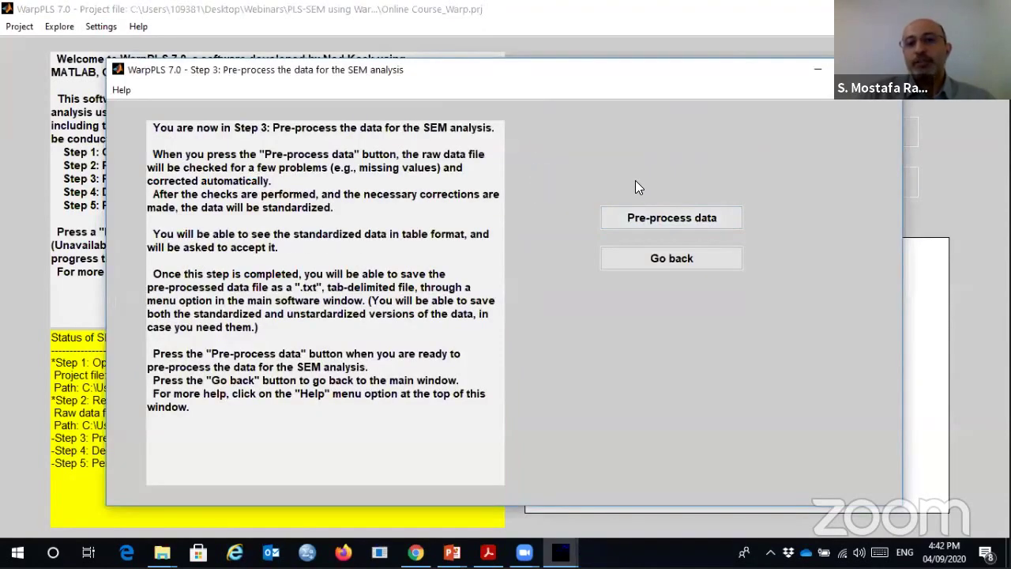
{"action": "left_click", "coordinate": [679, 217]}
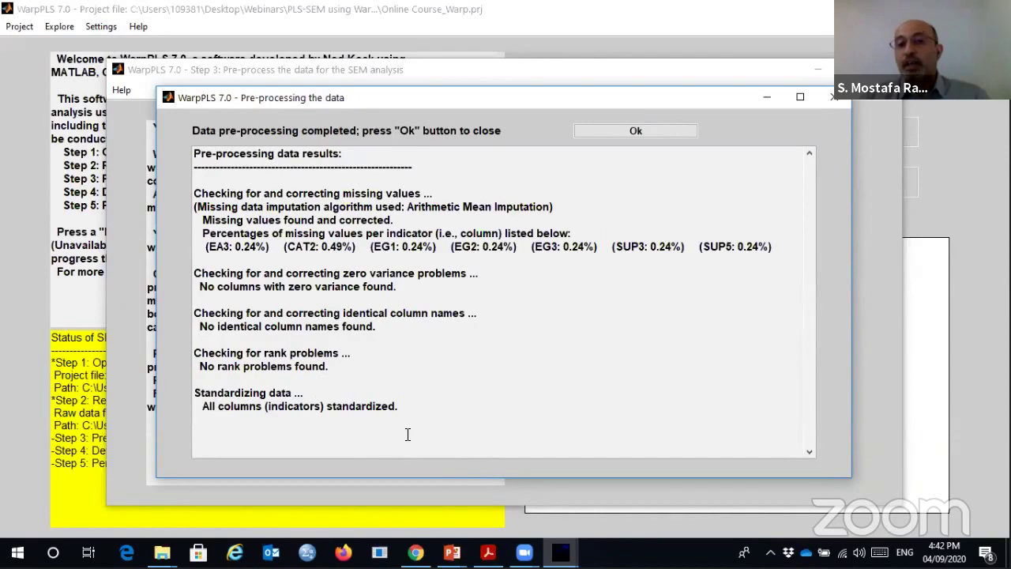
{"action": "left_click", "coordinate": [680, 131]}
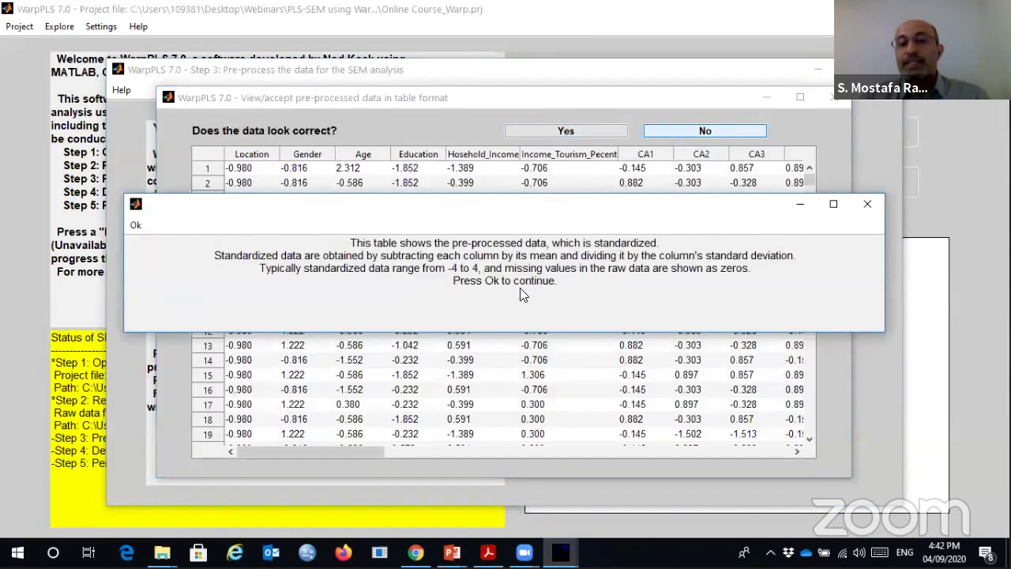
{"action": "left_click", "coordinate": [136, 224]}
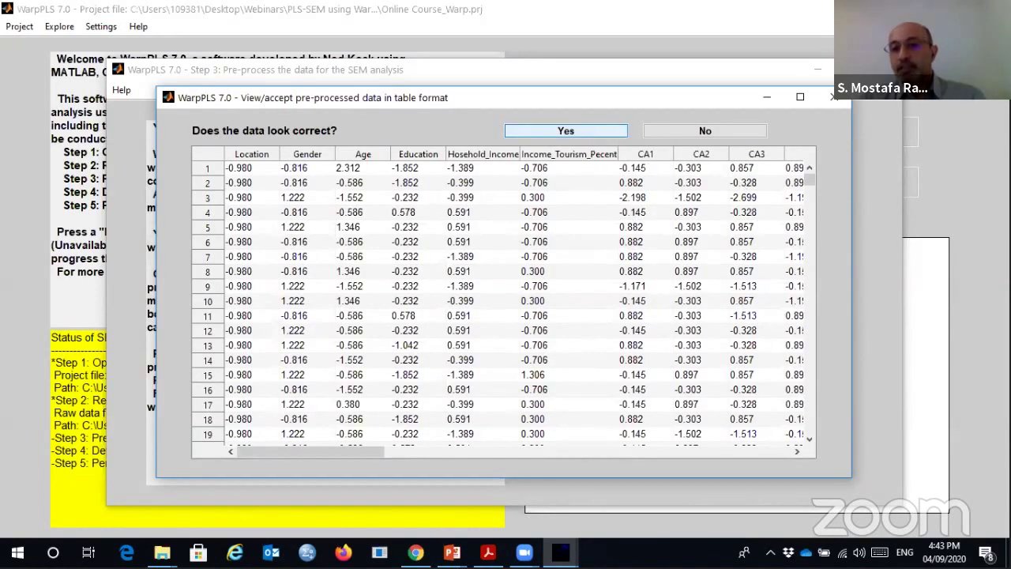
{"action": "left_click", "coordinate": [572, 131]}
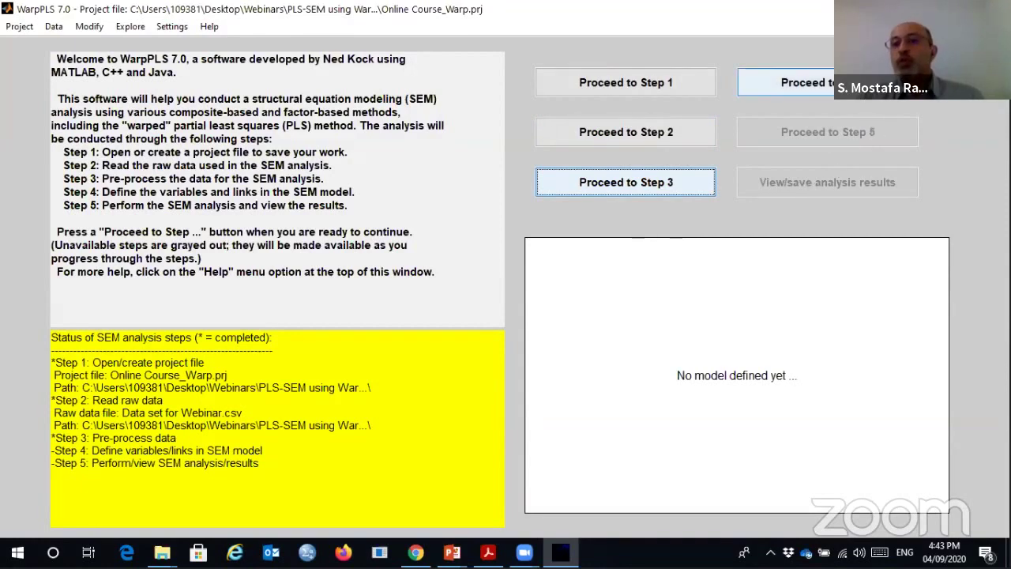
- Proceed to Step 4 and open the editor for defining the SEM model
{"action": "left_click", "coordinate": [786, 82]}
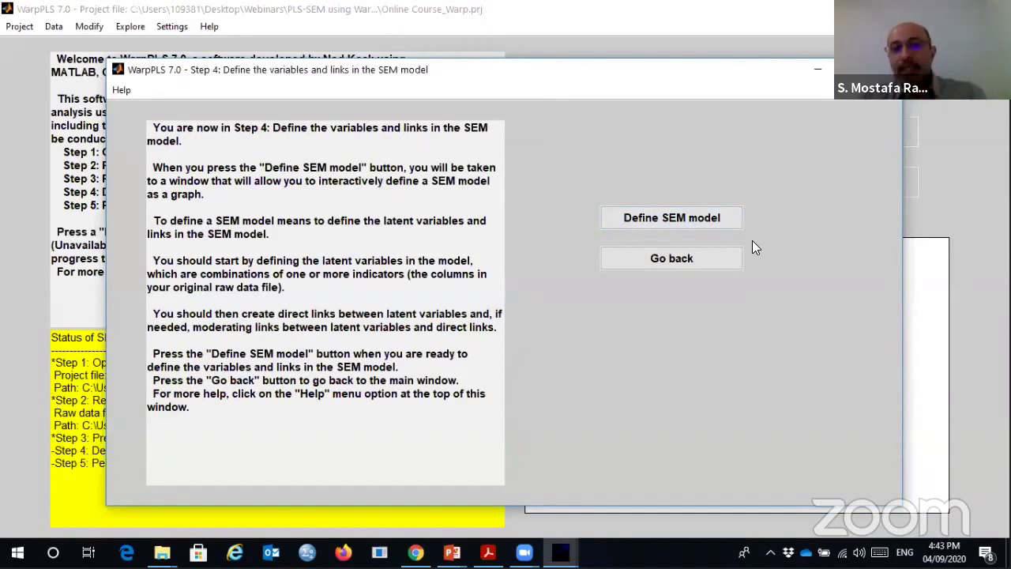
{"action": "left_click", "coordinate": [693, 220]}
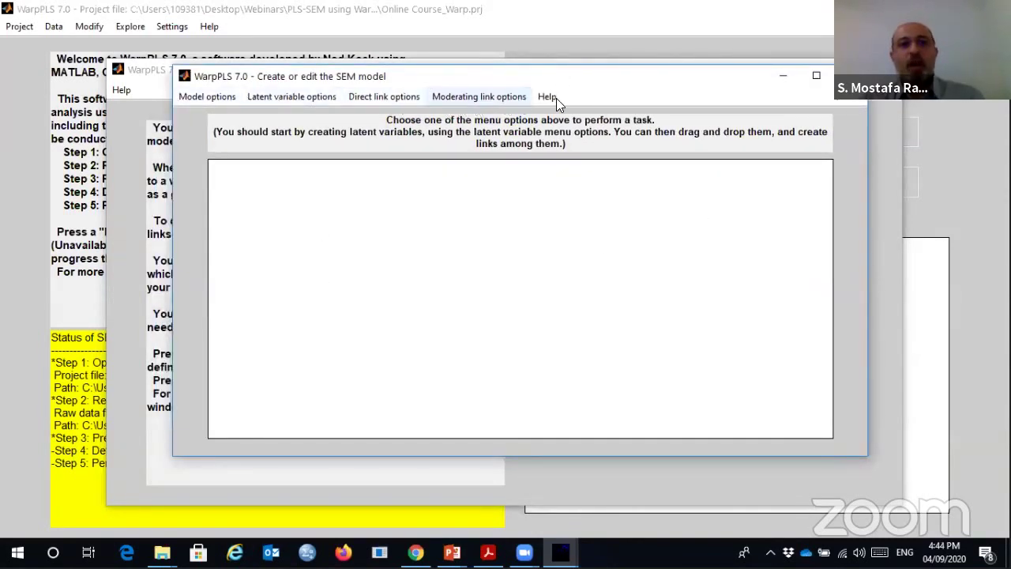
- Examine the available model, latent variable, direct link, moderating link and help commands in the SEM model editor
{"action": "left_click", "coordinate": [209, 97]}
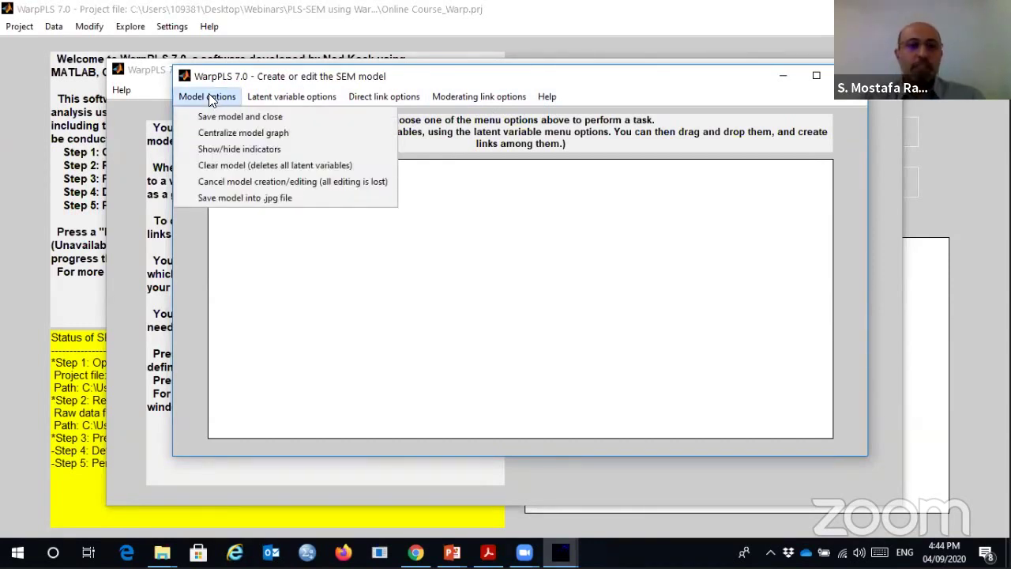
{"action": "mouse_move", "coordinate": [267, 95]}
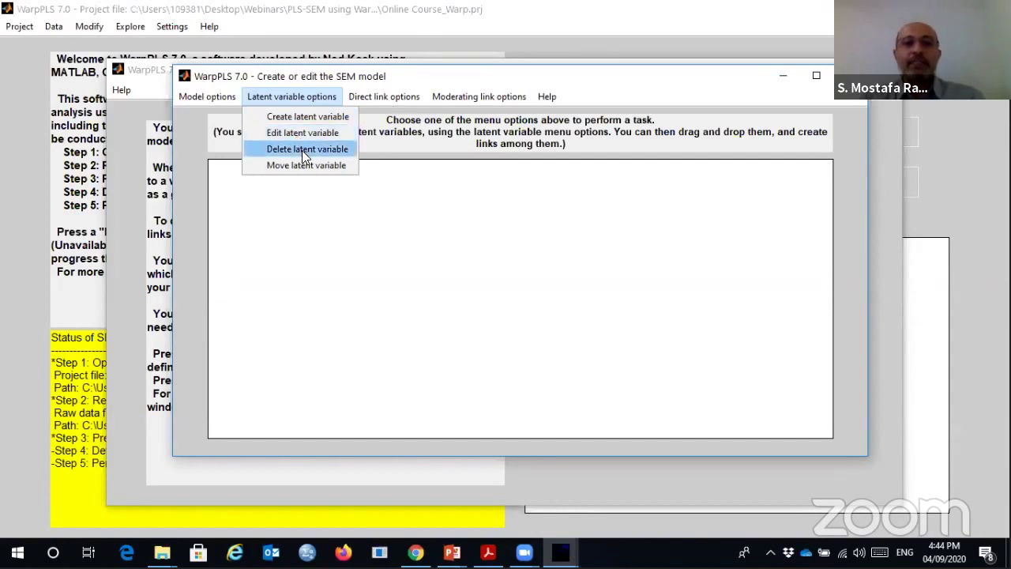
{"action": "mouse_move", "coordinate": [374, 97]}
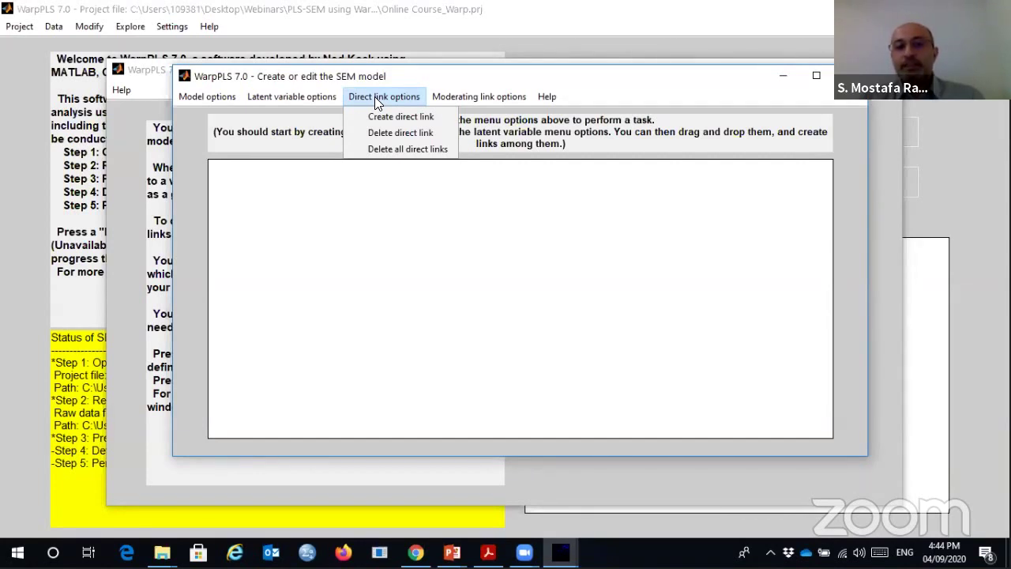
{"action": "mouse_move", "coordinate": [465, 101]}
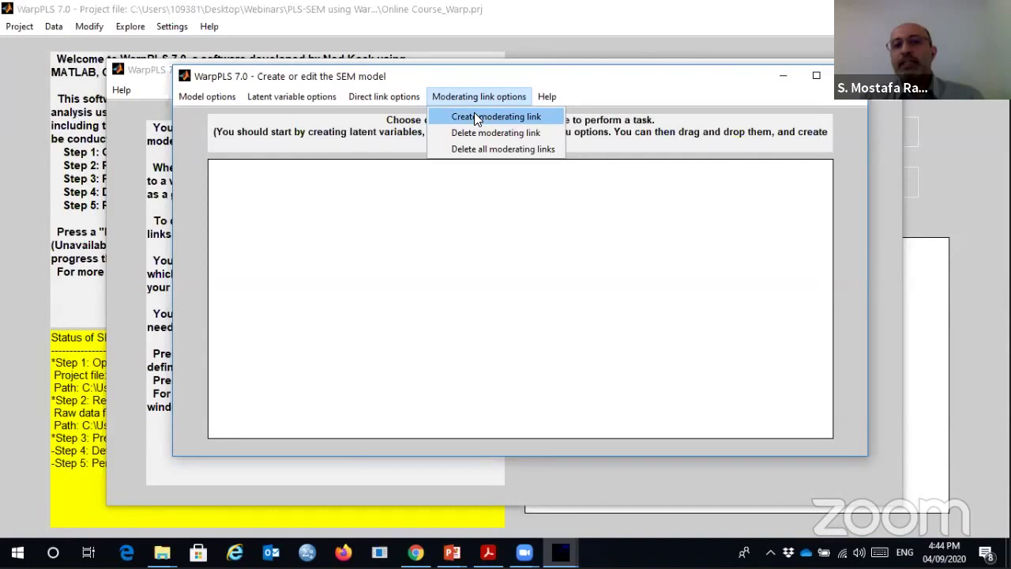
{"action": "mouse_move", "coordinate": [542, 101]}
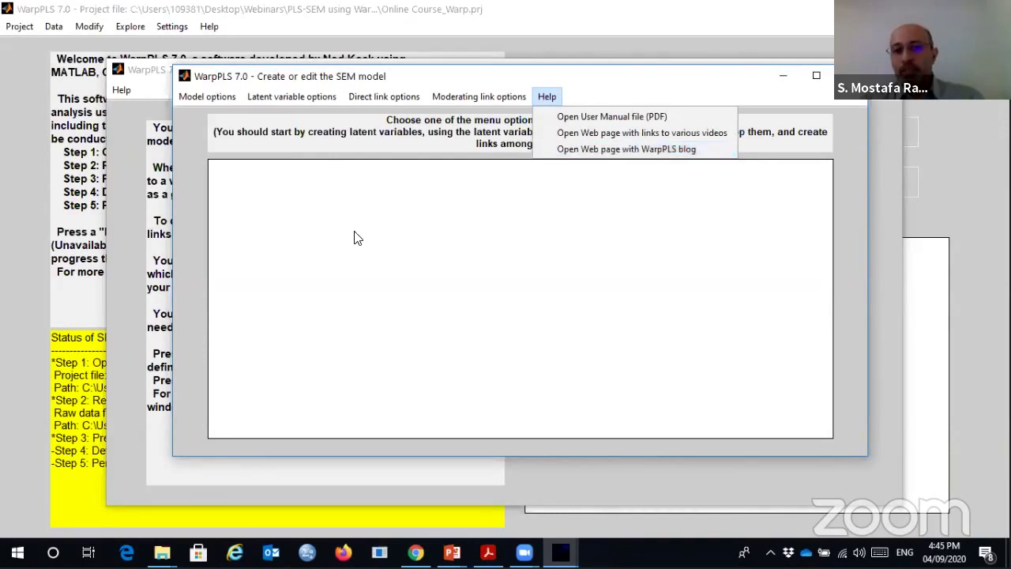
{"action": "left_click", "coordinate": [310, 135]}
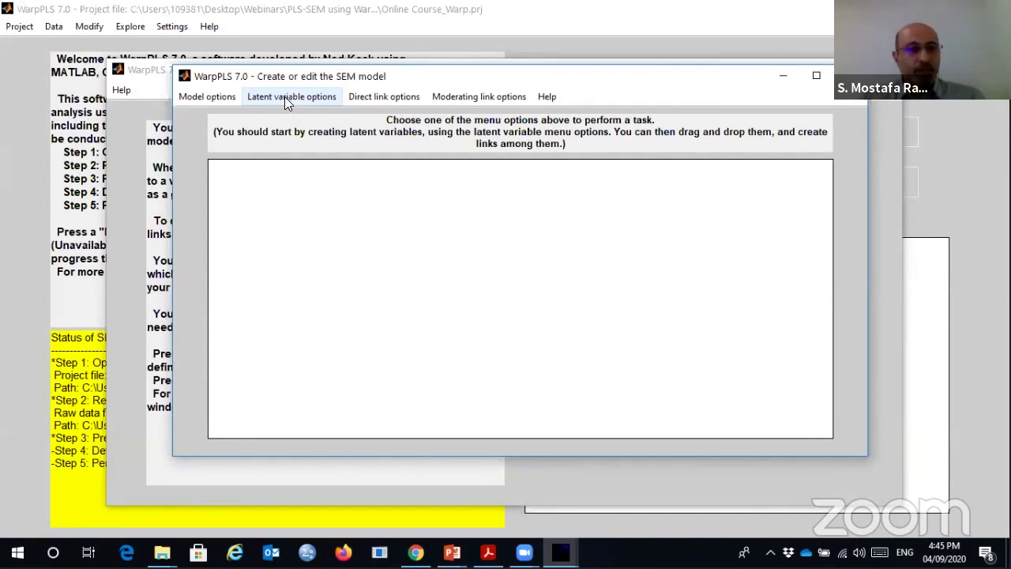
{"action": "left_click", "coordinate": [452, 551]}
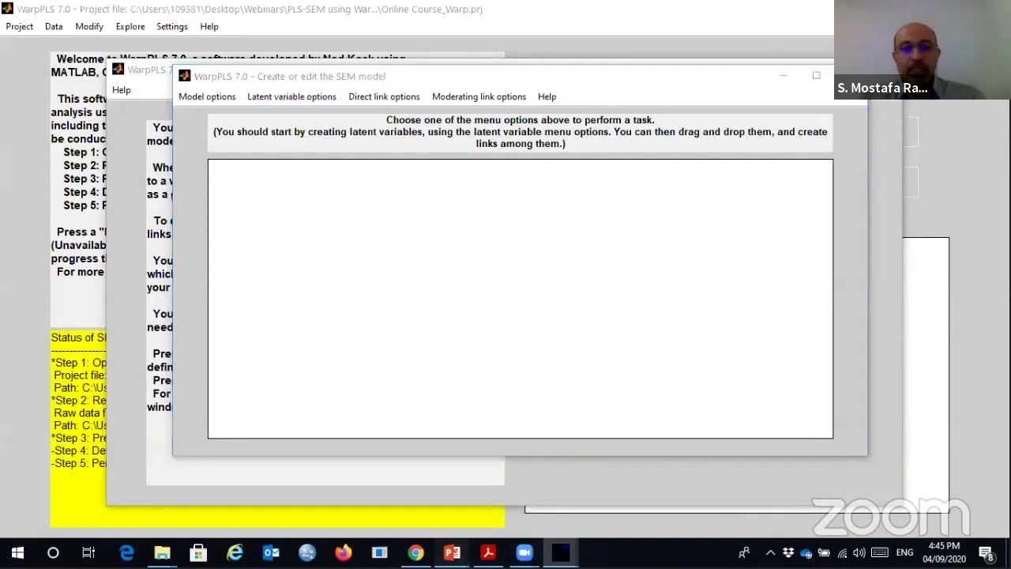
{"action": "left_click", "coordinate": [510, 486]}
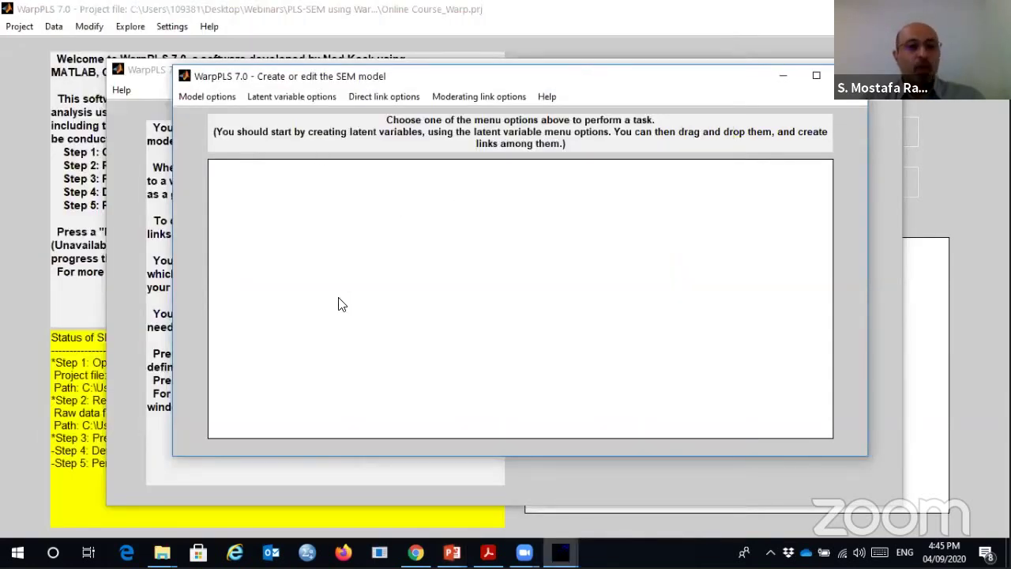
- Create a latent variable in the upper-left area of the empty model canvas and name it CA
{"action": "left_click", "coordinate": [282, 99]}
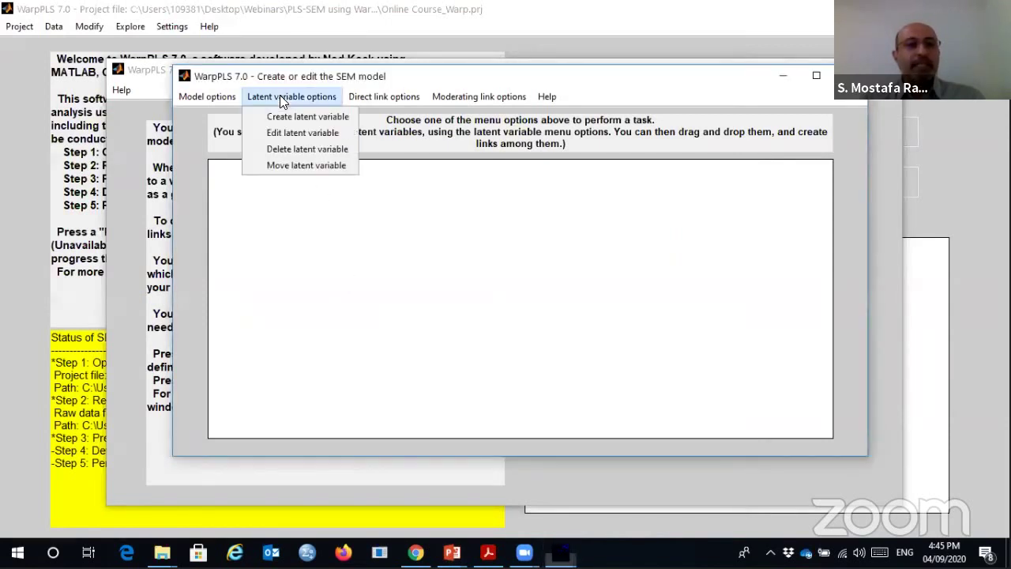
{"action": "left_click", "coordinate": [332, 118]}
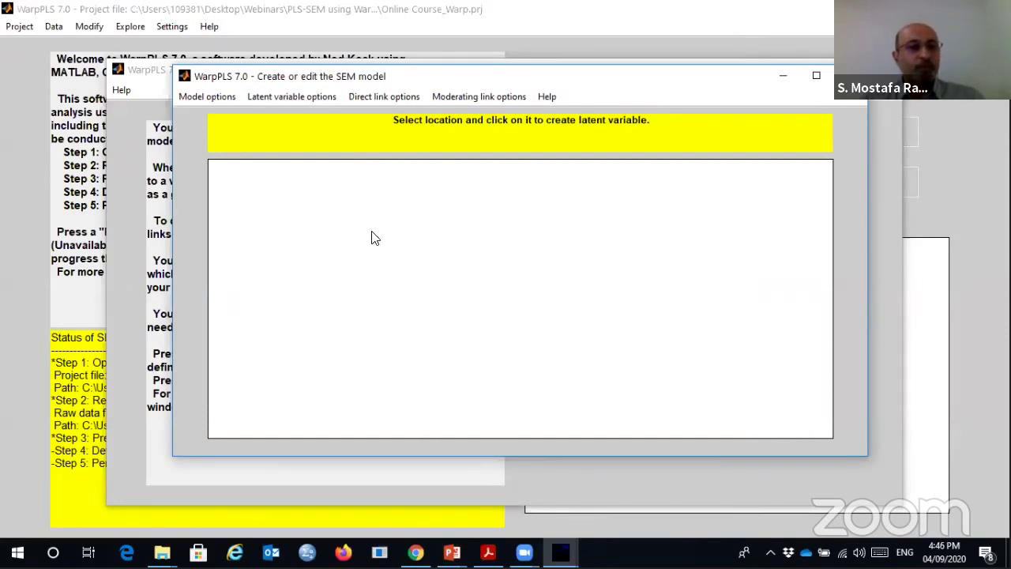
{"action": "left_click", "coordinate": [309, 205]}
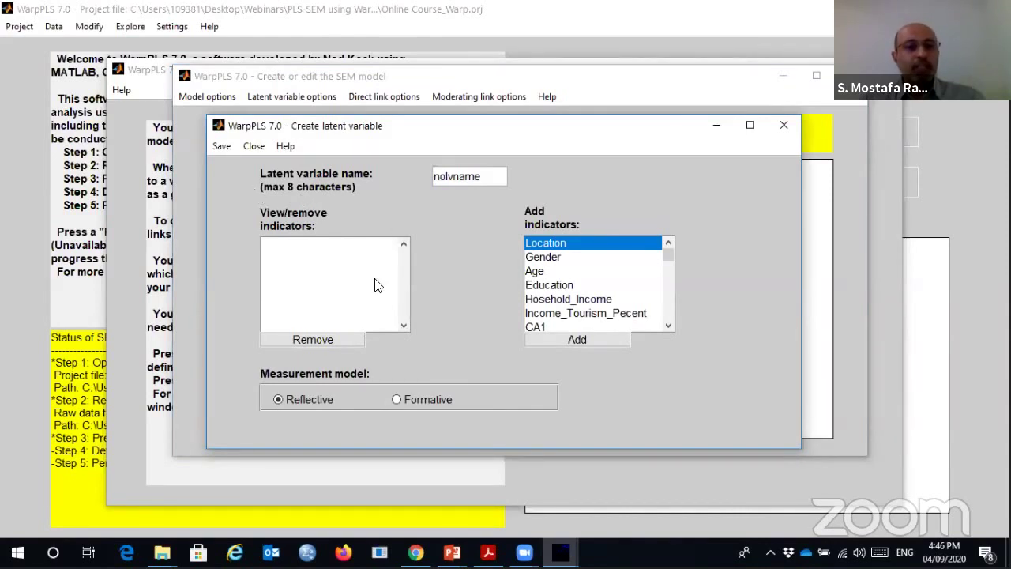
{"action": "left_click", "coordinate": [361, 463]}
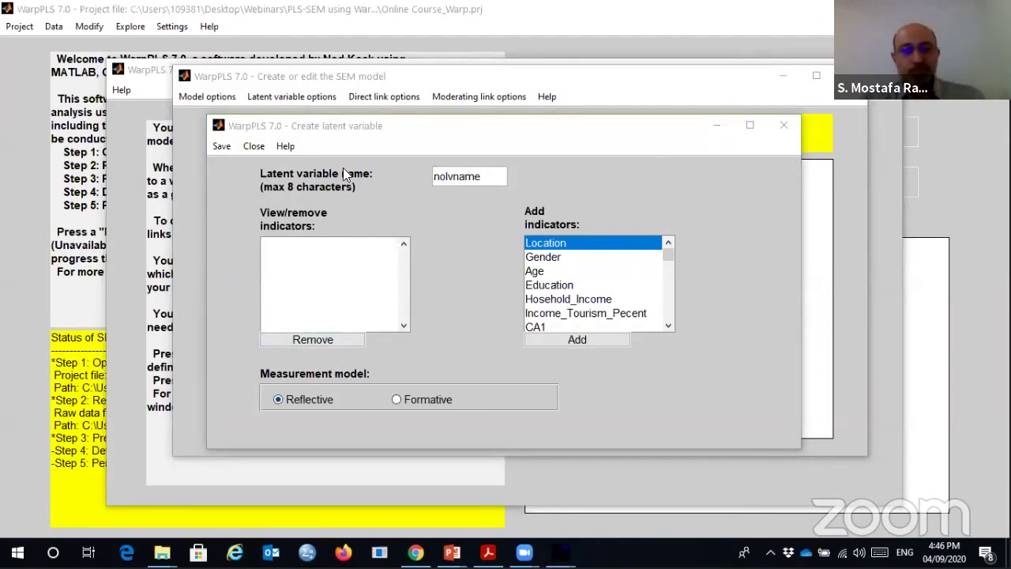
{"action": "double_click", "coordinate": [433, 177]}
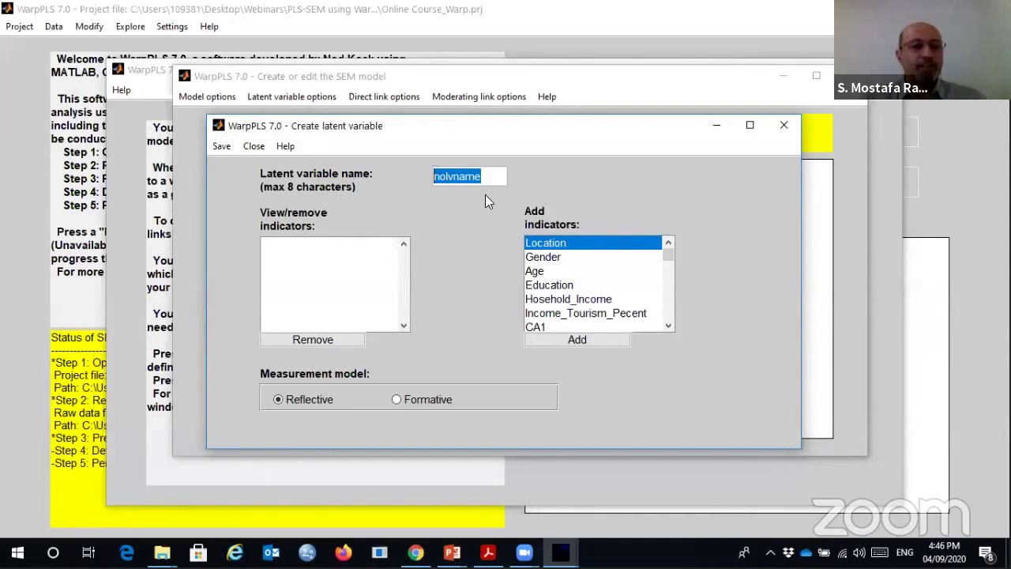
{"action": "type", "text": "CA"}
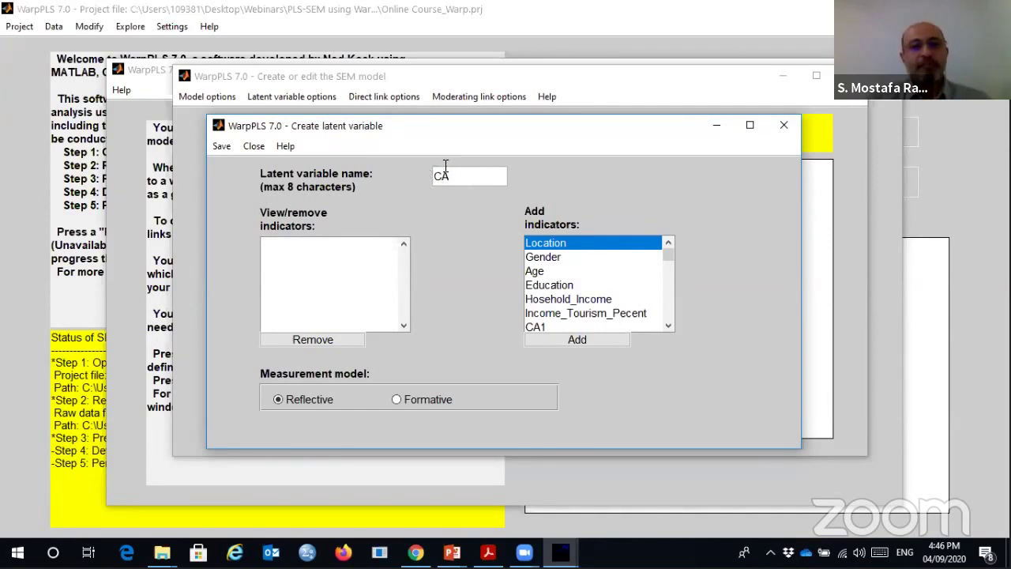
- Add the indicators CA1, CA2, CA3 and CA4 to the latent variable CA
{"action": "left_click", "coordinate": [670, 327]}
{"action": "left_click", "coordinate": [669, 327]}
{"action": "left_click", "coordinate": [670, 327]}
{"action": "left_click", "coordinate": [670, 327]}
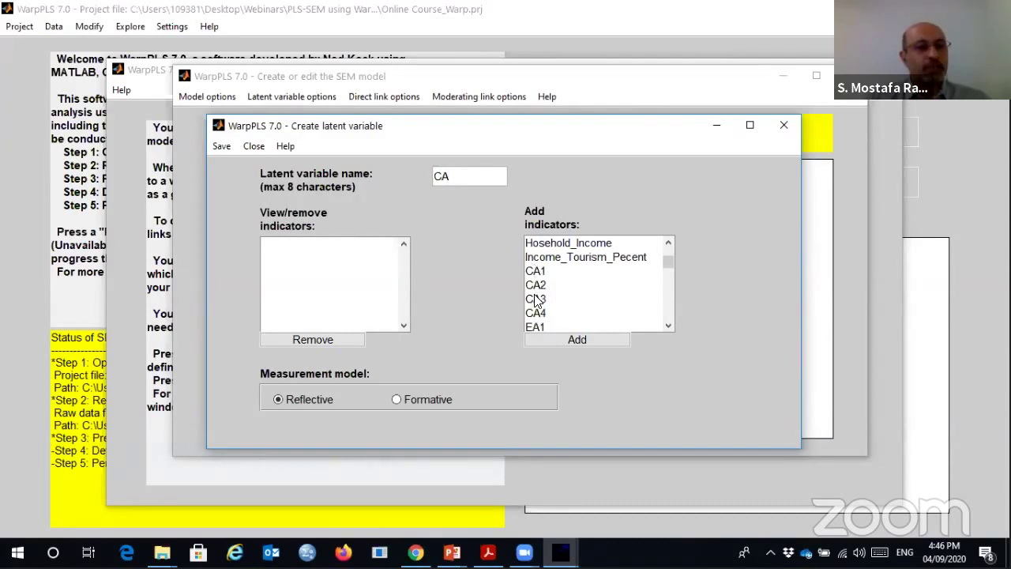
{"action": "left_click", "coordinate": [537, 272]}
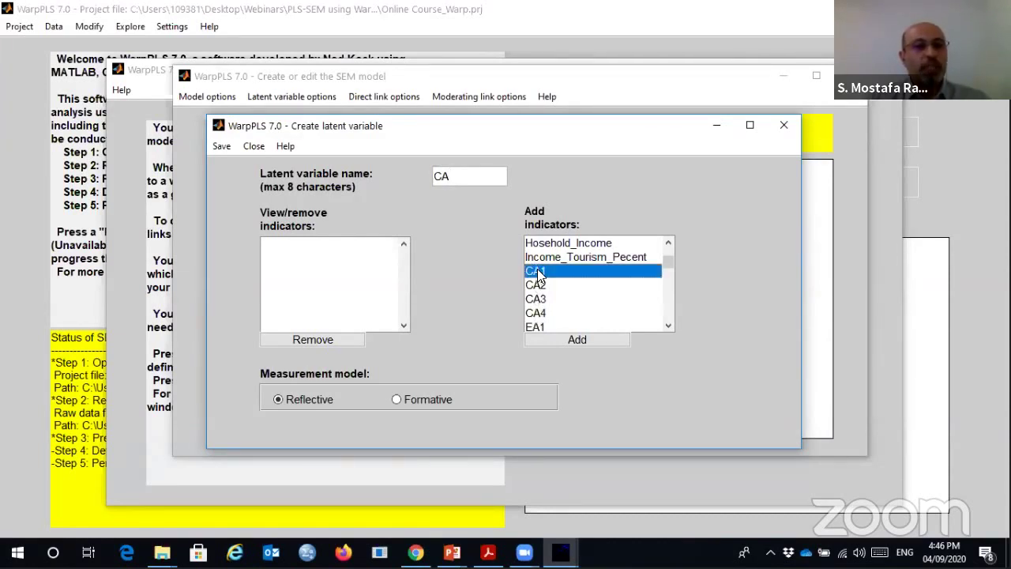
{"action": "left_click", "coordinate": [581, 339]}
{"action": "left_click", "coordinate": [581, 339]}
{"action": "left_click", "coordinate": [580, 339]}
{"action": "left_click", "coordinate": [580, 339]}
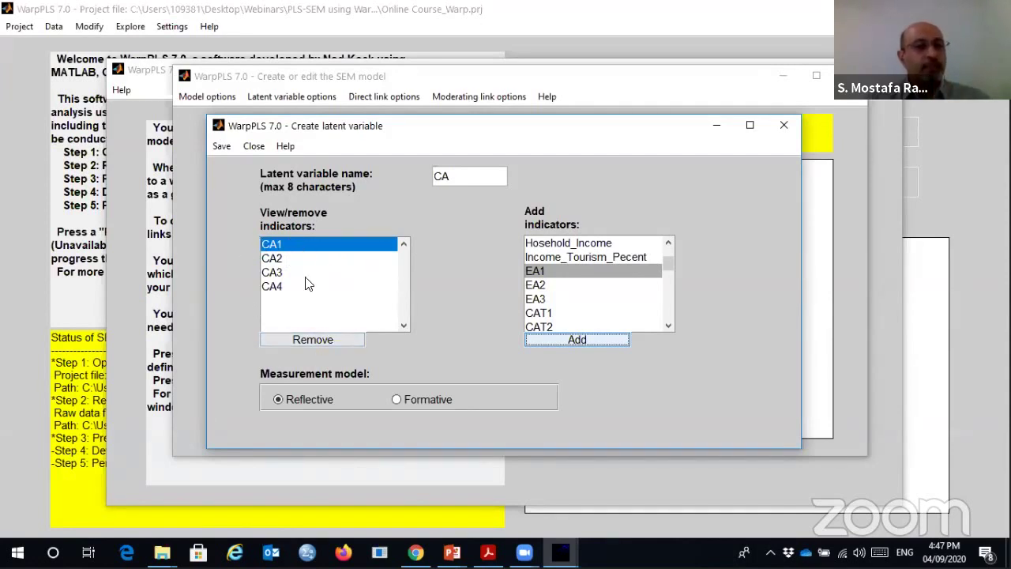
- Remove indicator CA1 from CA and add it back, and switch the measurement model to Formative and back to Reflective
{"action": "left_click", "coordinate": [321, 339]}
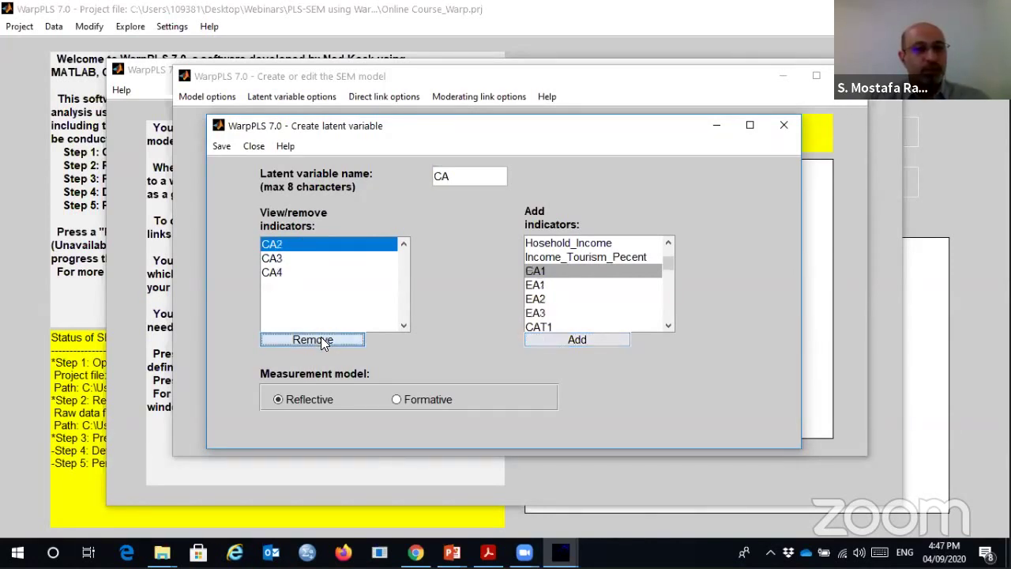
{"action": "left_click", "coordinate": [573, 342]}
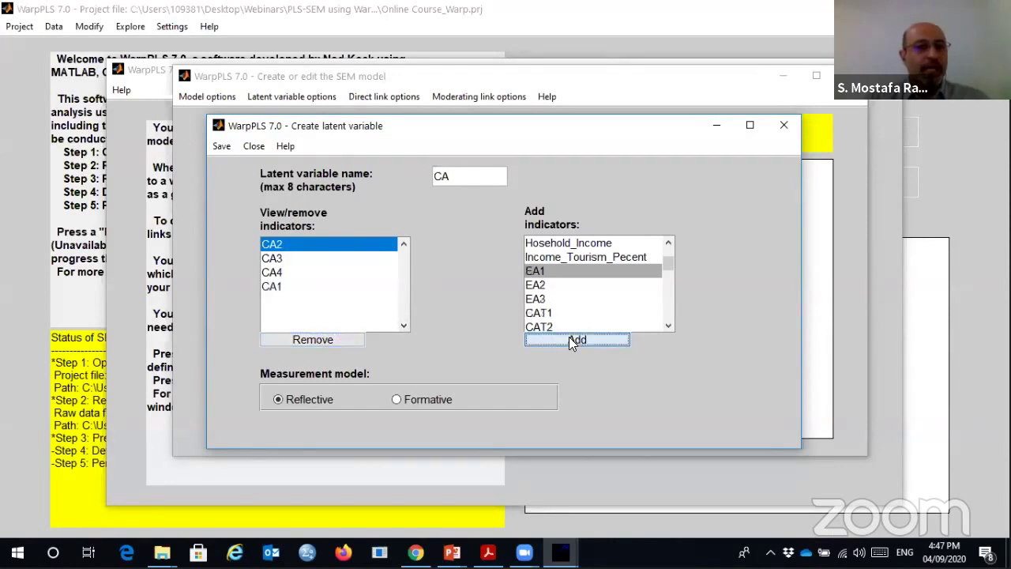
{"action": "left_click", "coordinate": [395, 399]}
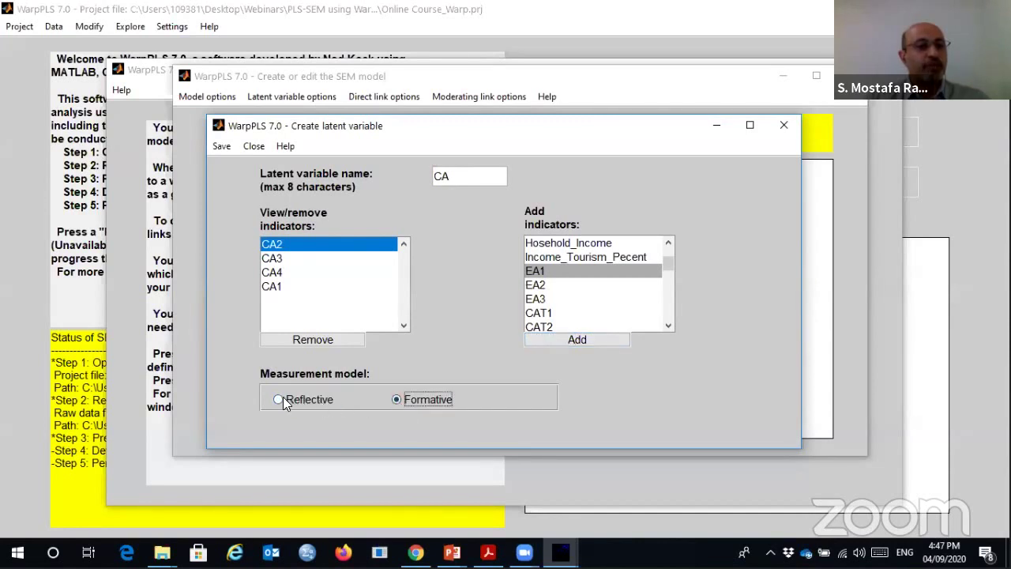
{"action": "left_click", "coordinate": [278, 399]}
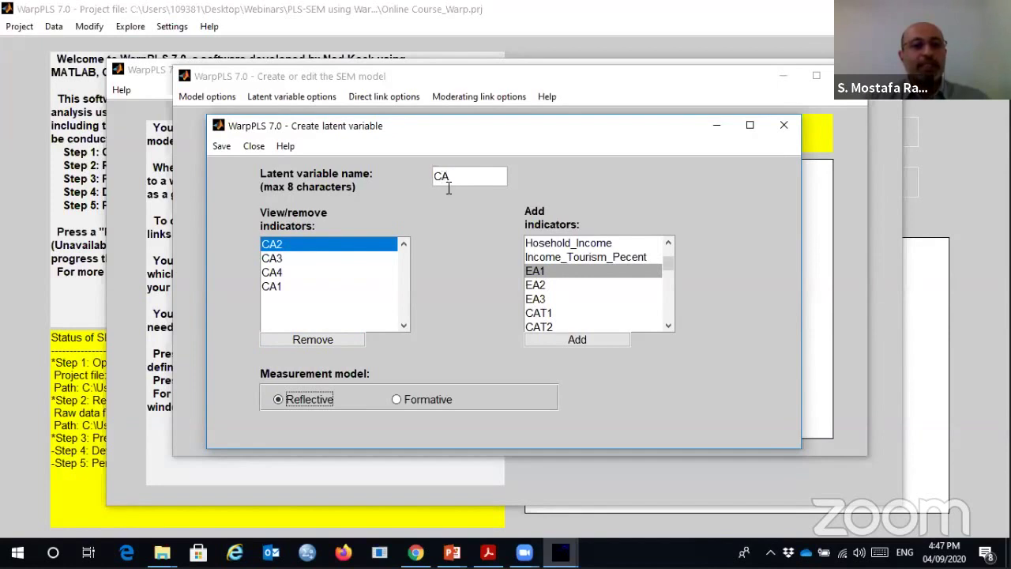
- Save the settings of the reflective latent variable CA to put it on the model canvas
{"action": "left_click", "coordinate": [221, 148]}
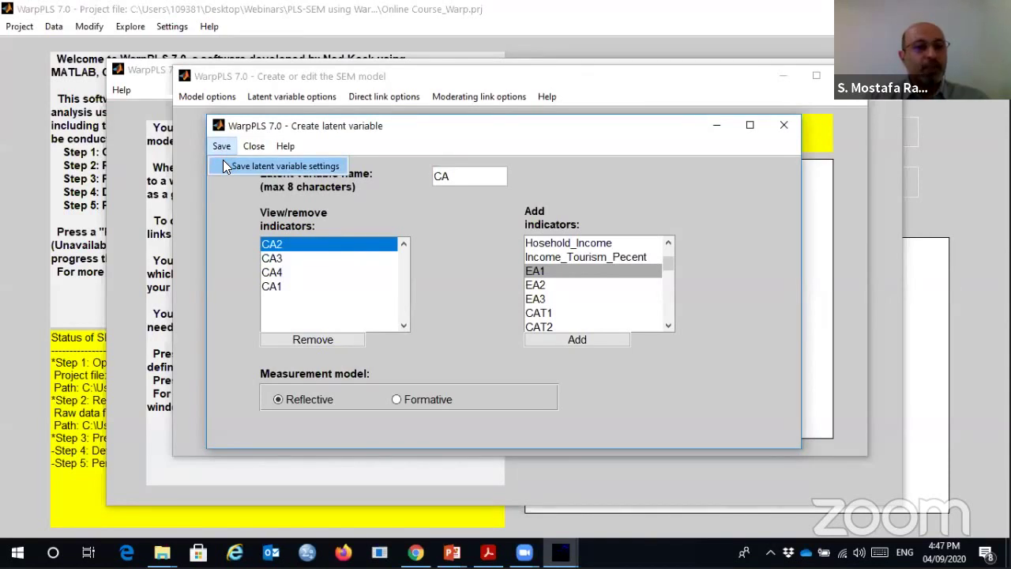
{"action": "left_click", "coordinate": [224, 164]}
{"action": "left_click_drag", "start_coordinate": [314, 221], "coordinate": [347, 219]}
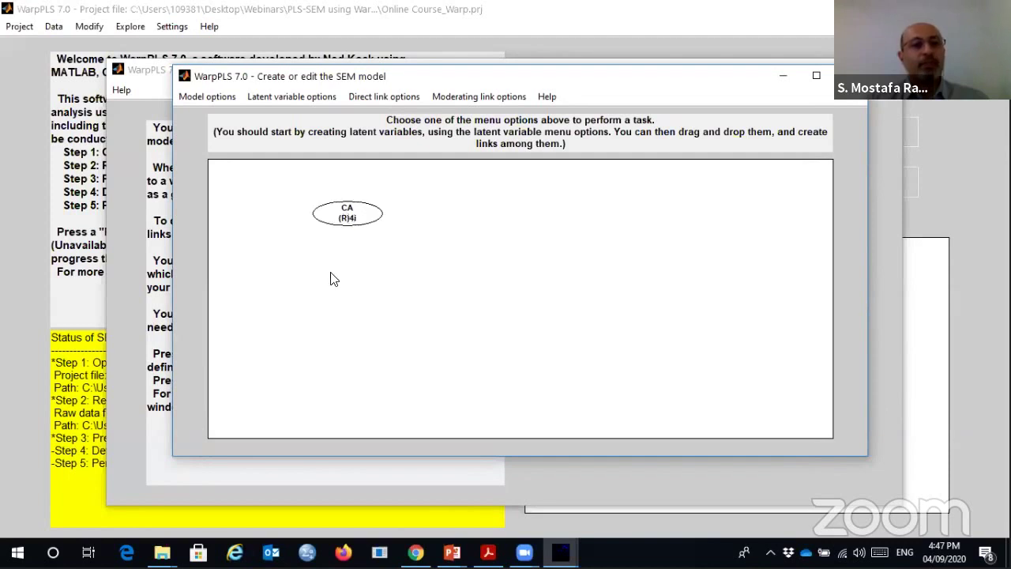
- Create a second latent variable on the canvas just below CA and name it EAT
{"action": "left_click", "coordinate": [294, 96]}
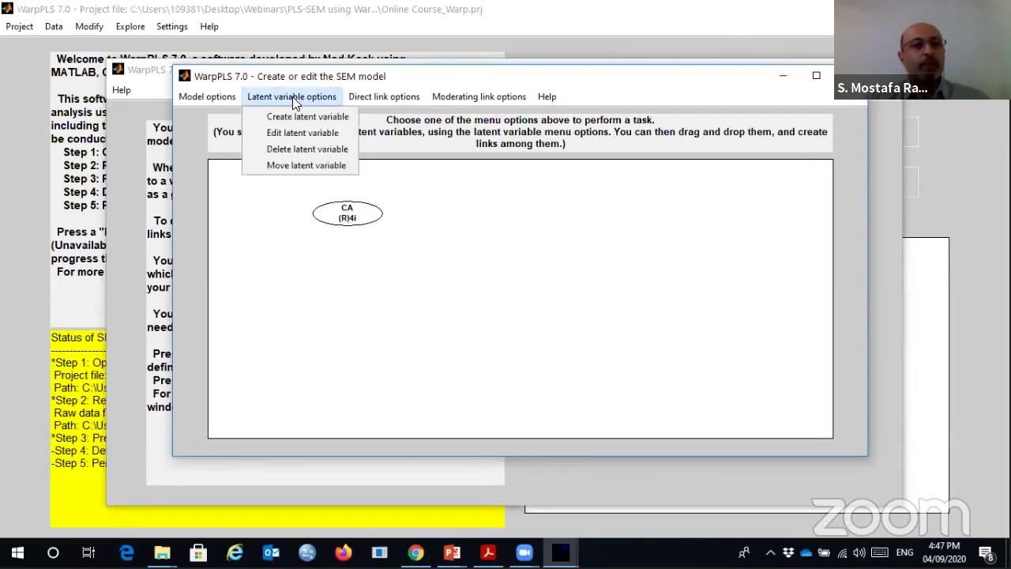
{"action": "left_click", "coordinate": [289, 112]}
{"action": "left_click", "coordinate": [343, 253]}
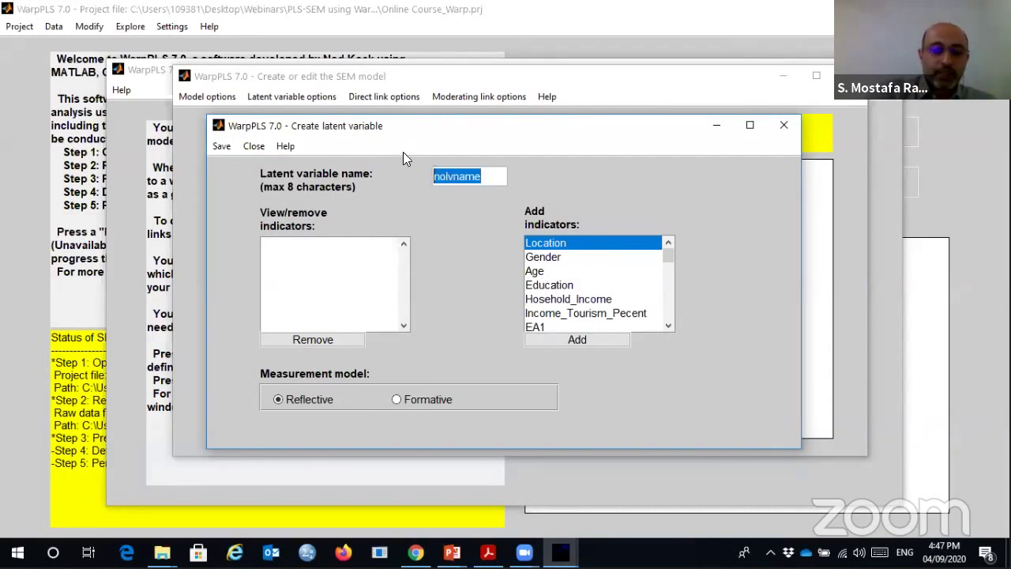
{"action": "type", "text": "EAT"}
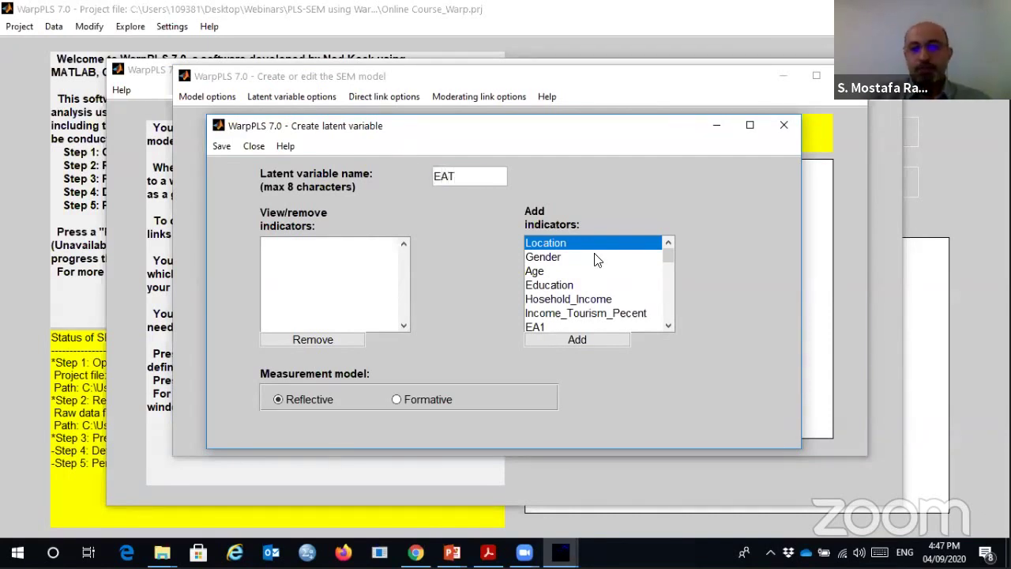
- Add the indicators EA1, EA2 and EA3 to the latent variable EAT
{"action": "left_click", "coordinate": [669, 325]}
{"action": "left_click", "coordinate": [553, 316]}
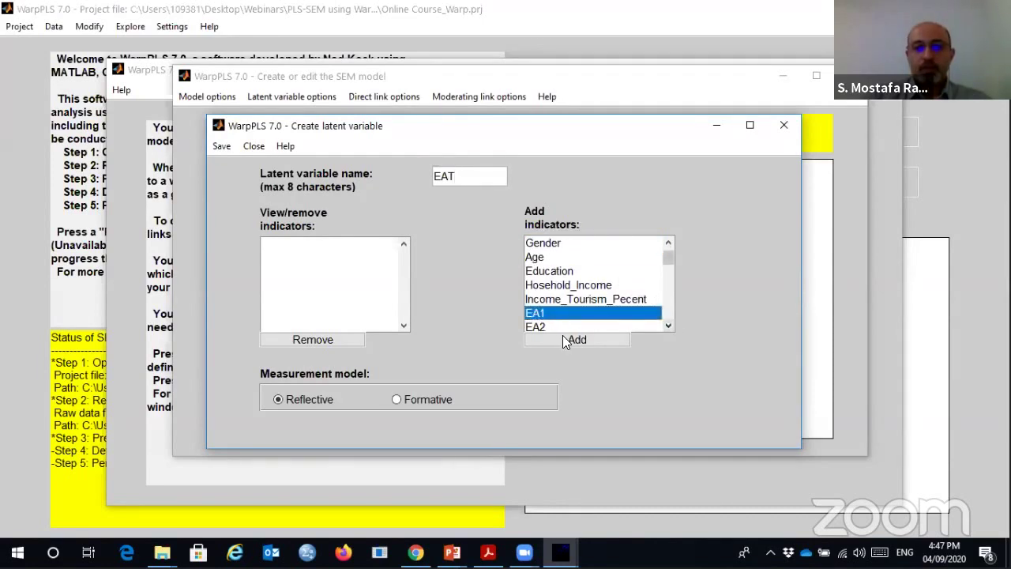
{"action": "left_click", "coordinate": [562, 335]}
{"action": "left_click", "coordinate": [564, 336]}
{"action": "left_click", "coordinate": [564, 336]}
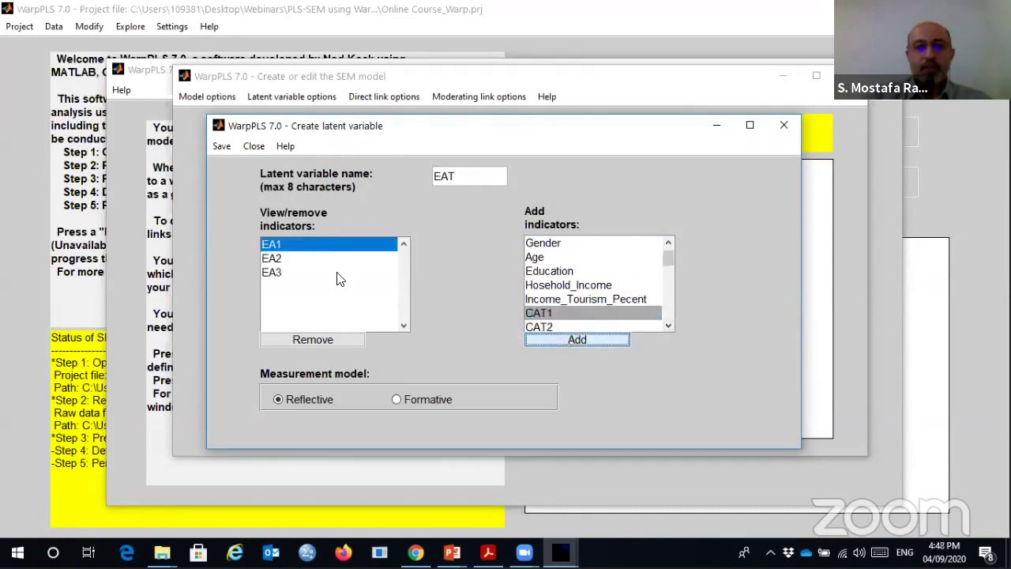
- Save the latent variable EAT and create another latent variable below it on the canvas, named CAT
{"action": "left_click", "coordinate": [219, 148]}
{"action": "left_click", "coordinate": [237, 169]}
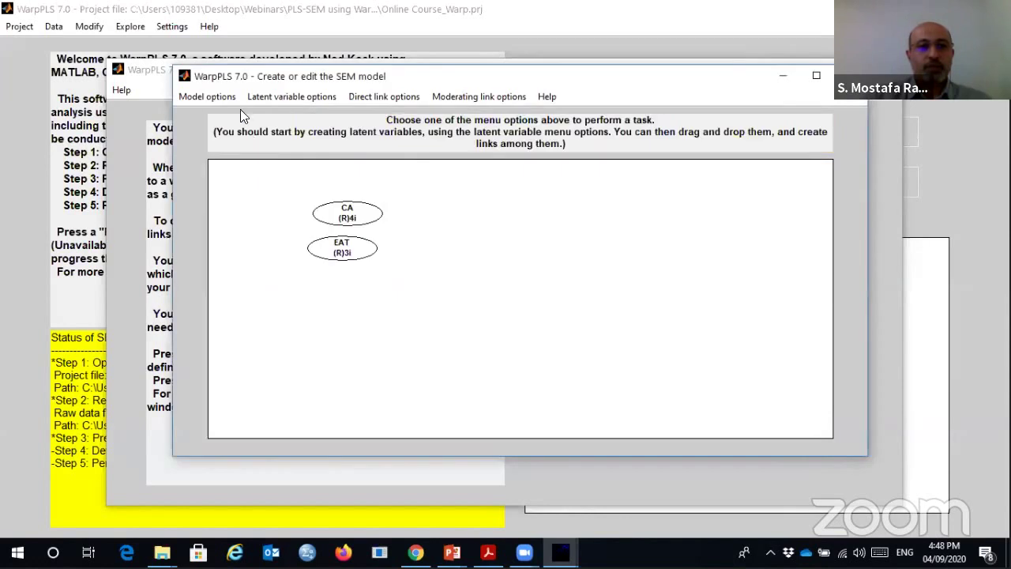
{"action": "left_click", "coordinate": [270, 95]}
{"action": "left_click", "coordinate": [285, 115]}
{"action": "left_click", "coordinate": [337, 297]}
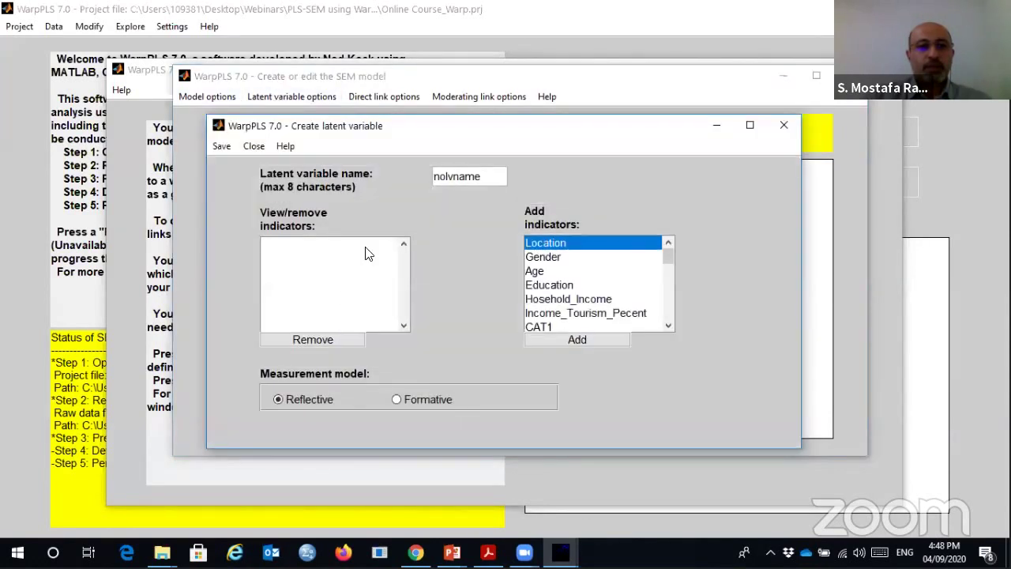
{"action": "left_click_drag", "start_coordinate": [488, 177], "coordinate": [415, 181]}
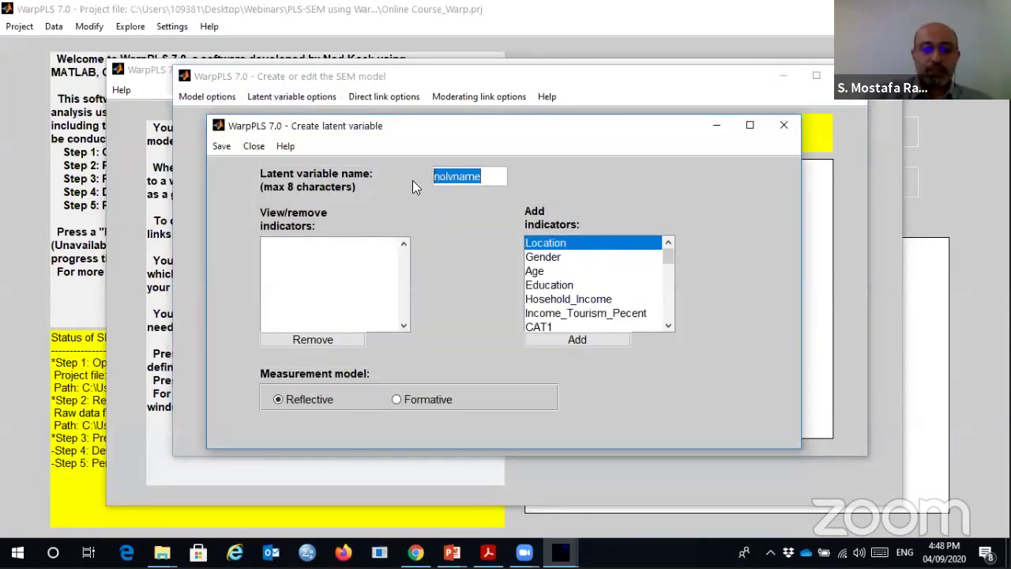
{"action": "type", "text": "CAT"}
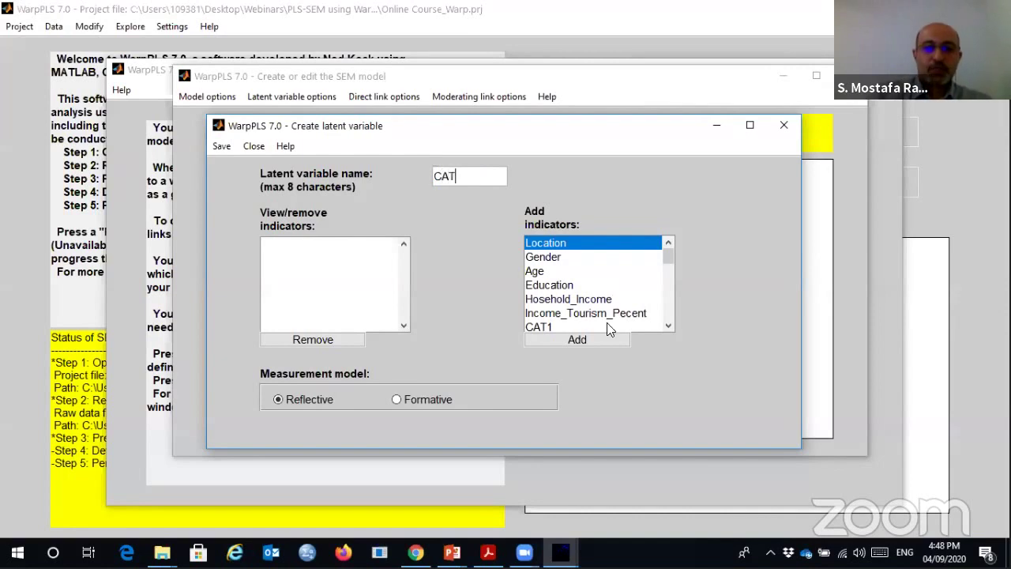
- Add the indicators CAT1, CAT2 and CAT3 to the latent variable CAT and save its settings
{"action": "left_click", "coordinate": [668, 325]}
{"action": "left_click", "coordinate": [668, 326]}
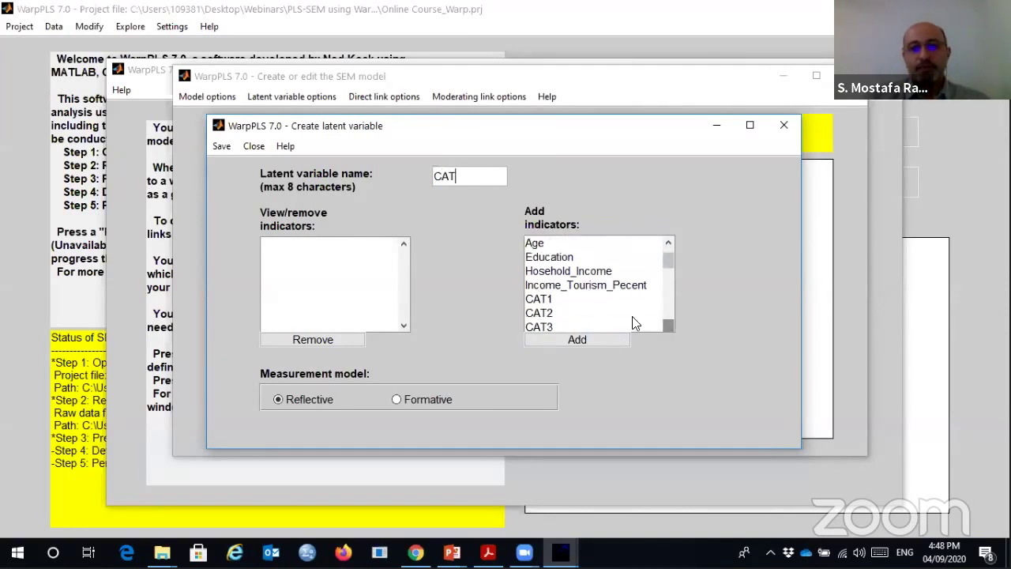
{"action": "left_click", "coordinate": [551, 300]}
{"action": "left_click", "coordinate": [571, 340]}
{"action": "left_click", "coordinate": [569, 340]}
{"action": "left_click", "coordinate": [556, 339]}
{"action": "left_click", "coordinate": [221, 147]}
- Create a latent variable below CAT on the model canvas and name it INV
{"action": "left_click", "coordinate": [292, 96]}
{"action": "left_click", "coordinate": [305, 117]}
{"action": "left_click", "coordinate": [402, 230]}
{"action": "left_click_drag", "start_coordinate": [482, 177], "coordinate": [419, 169]}
{"action": "type", "text": "INV"}
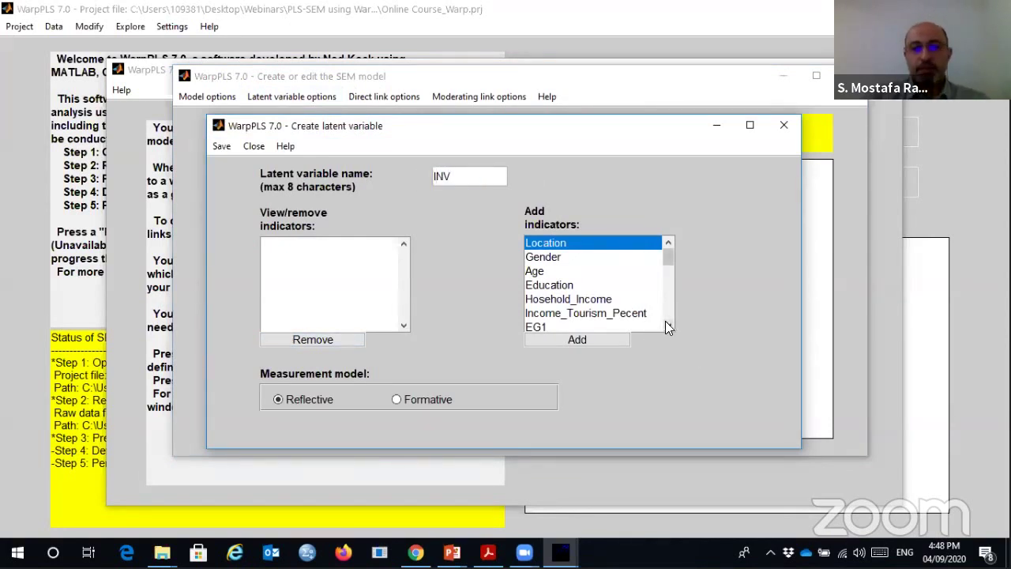
- Add the indicators INV1 to INV4 to the latent variable INV and save its settings
{"action": "scroll", "coordinate": [665, 320], "scroll_direction": "down", "scroll_amount": 4}
{"action": "left_click", "coordinate": [537, 313]}
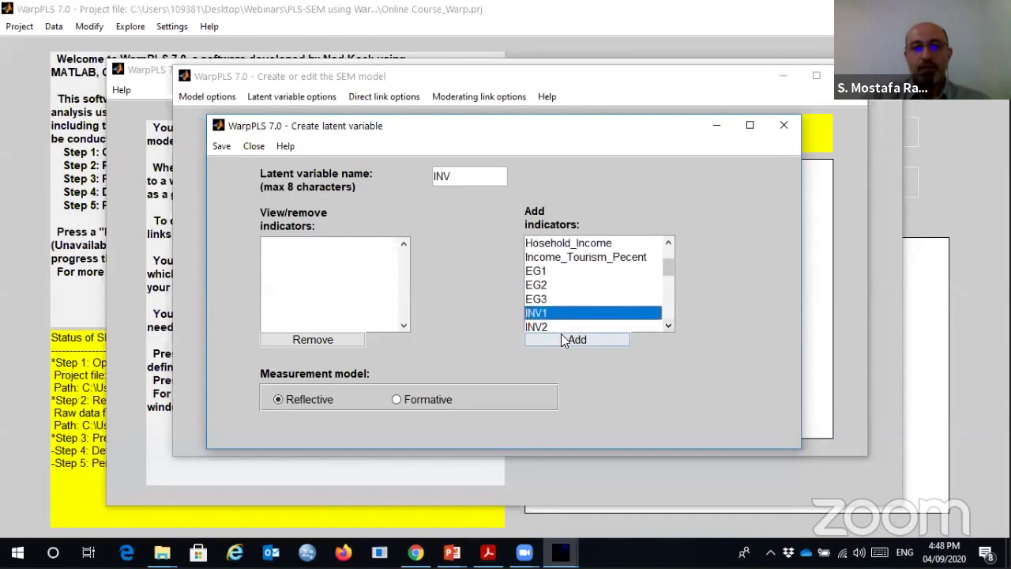
{"action": "left_click", "coordinate": [561, 338]}
{"action": "left_click", "coordinate": [561, 339]}
{"action": "left_click", "coordinate": [561, 338]}
{"action": "left_click", "coordinate": [561, 338]}
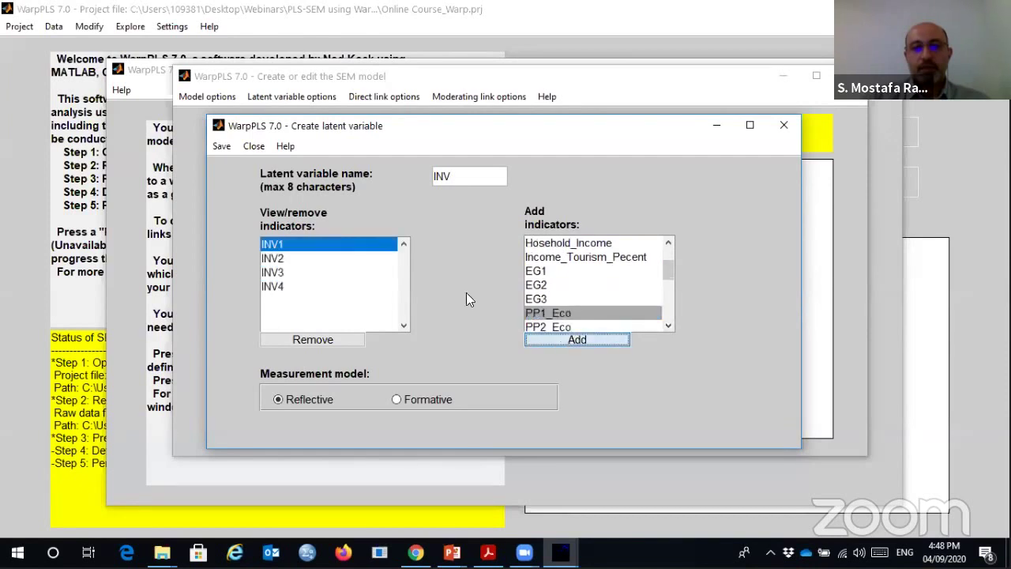
{"action": "left_click", "coordinate": [222, 146]}
{"action": "left_click", "coordinate": [236, 160]}
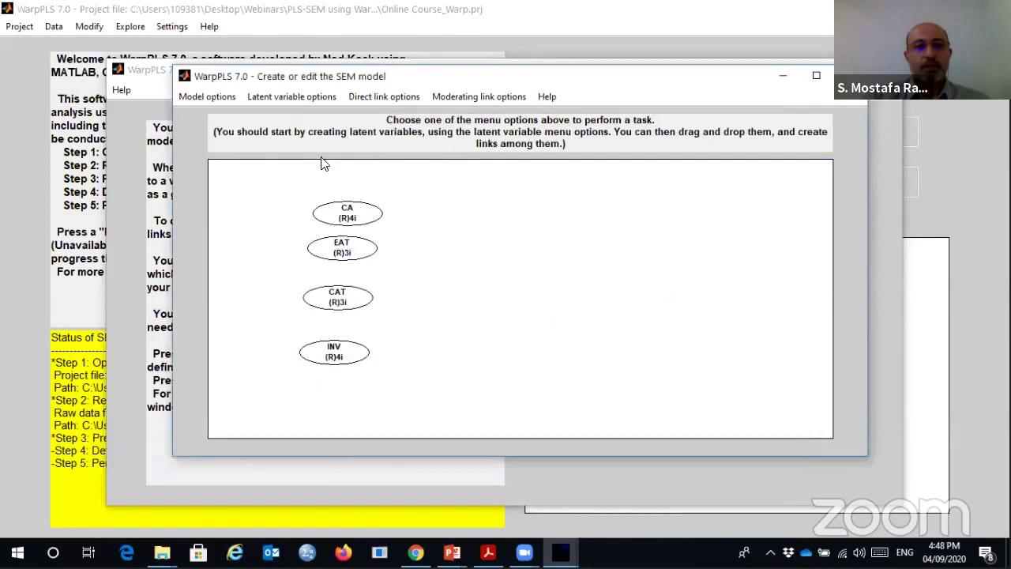
- Create a latent variable below INV on the model canvas and name it EG
{"action": "left_click", "coordinate": [264, 97]}
{"action": "left_click", "coordinate": [276, 113]}
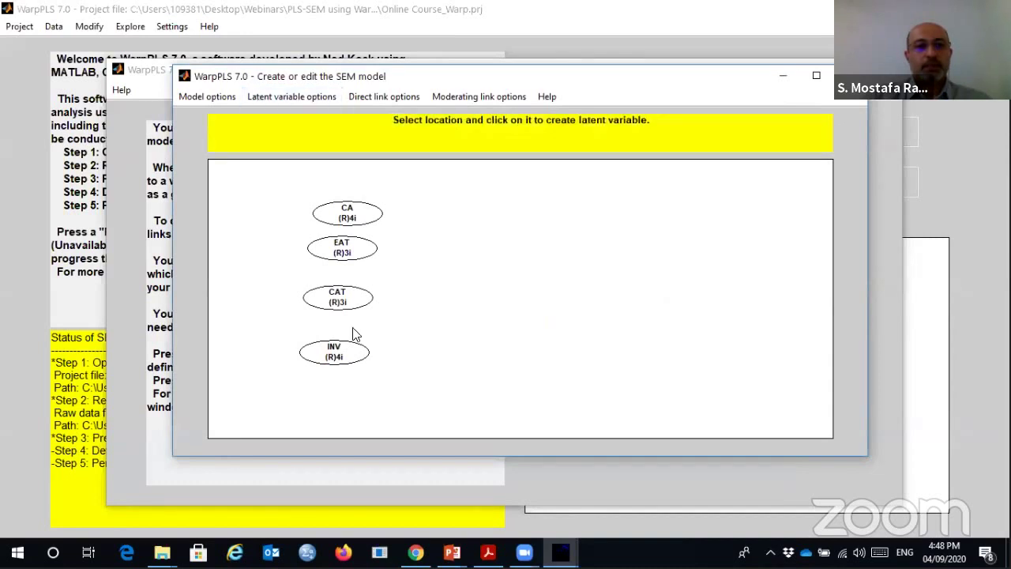
{"action": "left_click", "coordinate": [337, 392]}
{"action": "key", "text": "ctrl+a"}
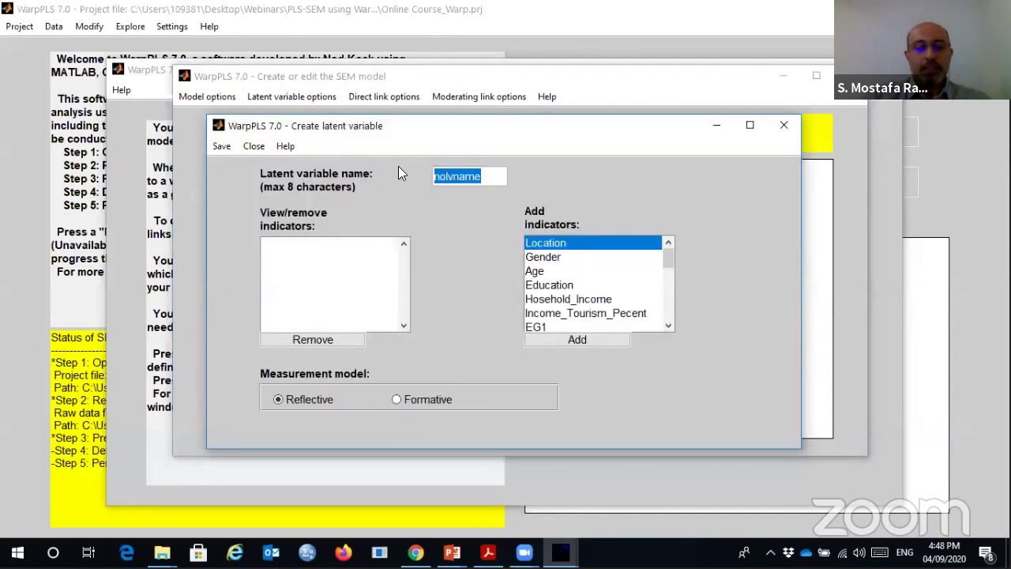
{"action": "type", "text": "EG"}
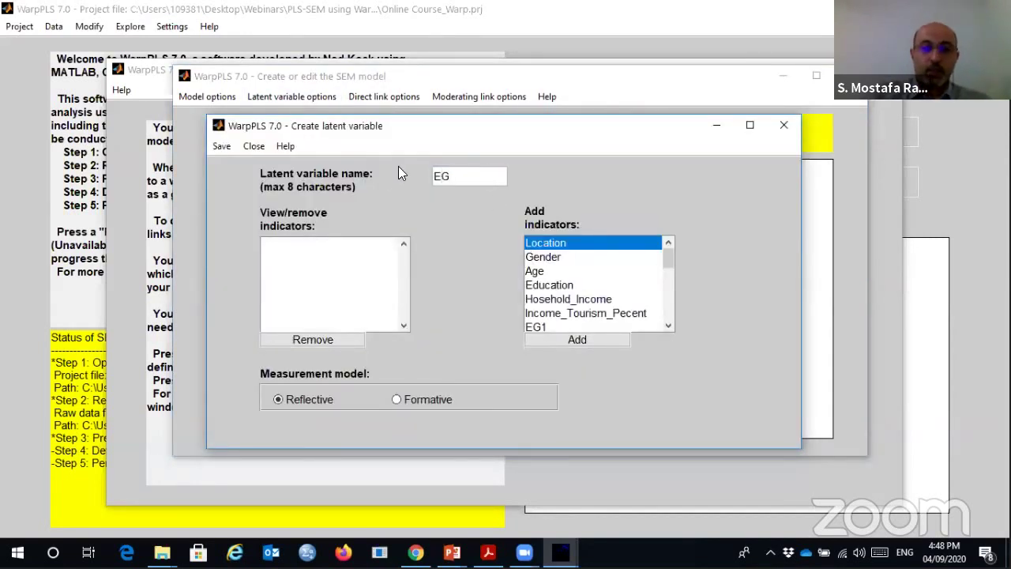
- Add the indicators EG1, EG2 and EG3 to the latent variable EG and save its settings
{"action": "left_click", "coordinate": [537, 327]}
{"action": "left_click", "coordinate": [566, 340]}
{"action": "left_click", "coordinate": [566, 339]}
{"action": "left_click", "coordinate": [564, 338]}
{"action": "left_click", "coordinate": [221, 146]}
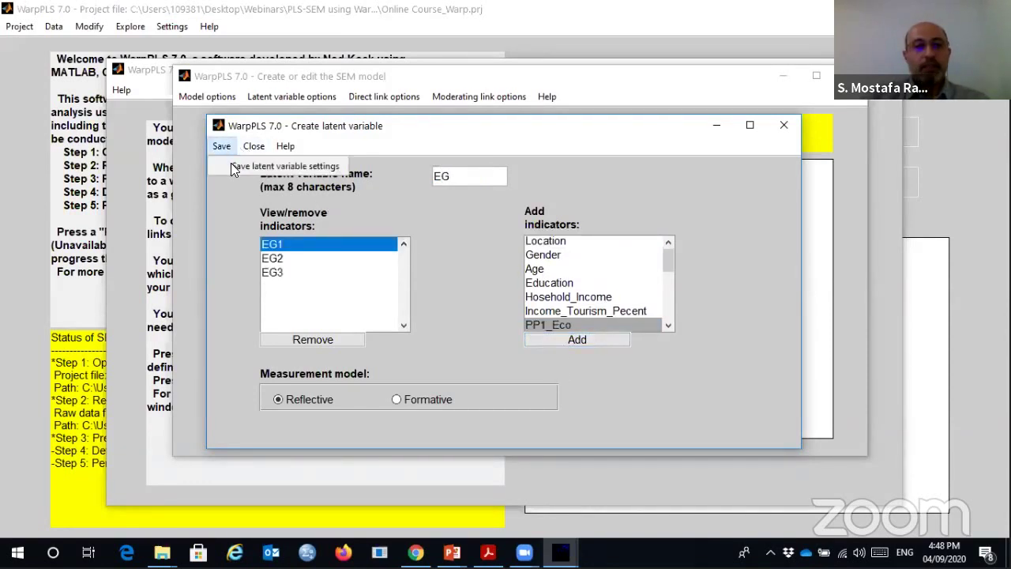
{"action": "left_click", "coordinate": [316, 166]}
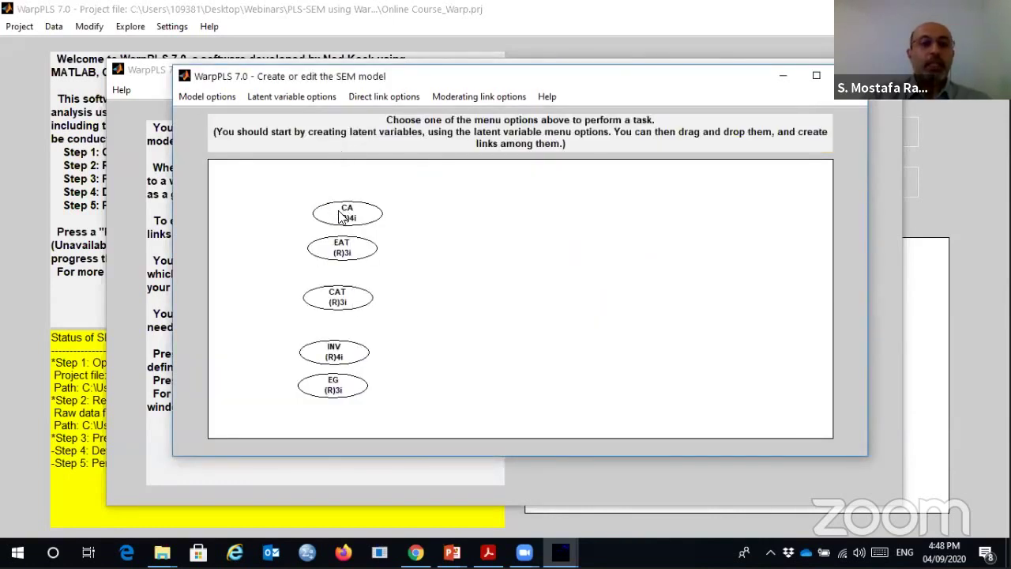
- Reposition CA, INV, EG and CAT on the canvas to line up with EAT in an evenly spaced column
{"action": "mouse_move", "coordinate": [346, 211]}
{"action": "left_mouse_down"}
{"action": "mouse_move", "coordinate": [416, 203]}
{"action": "mouse_move", "coordinate": [562, 244]}
{"action": "mouse_move", "coordinate": [628, 231]}
{"action": "mouse_move", "coordinate": [628, 215]}
{"action": "mouse_move", "coordinate": [408, 194]}
{"action": "mouse_move", "coordinate": [322, 206]}
{"action": "mouse_move", "coordinate": [407, 207]}
{"action": "mouse_move", "coordinate": [323, 208]}
{"action": "mouse_move", "coordinate": [342, 205]}
{"action": "left_mouse_up"}
{"action": "mouse_move", "coordinate": [356, 205]}
{"action": "left_mouse_down"}
{"action": "mouse_move", "coordinate": [445, 211]}
{"action": "mouse_move", "coordinate": [343, 207]}
{"action": "left_mouse_up"}
{"action": "left_click_drag", "start_coordinate": [349, 366], "coordinate": [357, 361]}
{"action": "left_click_drag", "start_coordinate": [344, 389], "coordinate": [344, 406]}
{"action": "left_click_drag", "start_coordinate": [343, 308], "coordinate": [351, 309]}
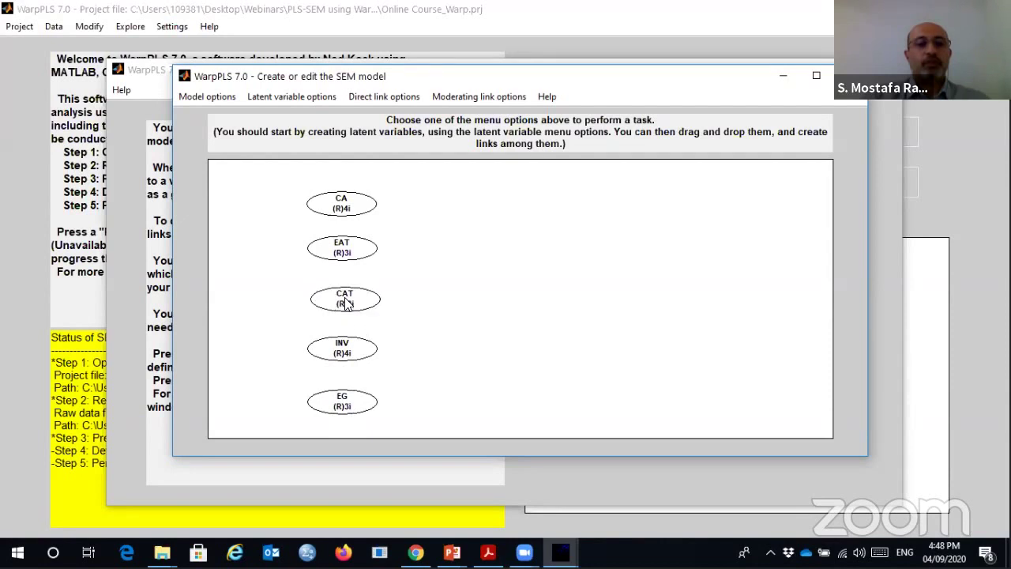
- Create a latent variable to the right of the column, level with CAT, and name it SUP
{"action": "left_click", "coordinate": [289, 96]}
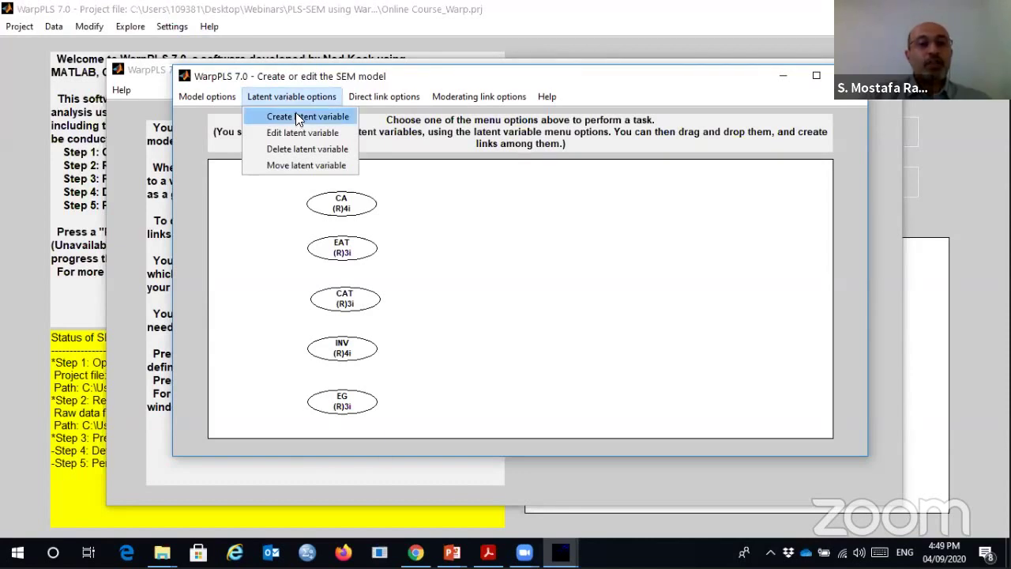
{"action": "left_click", "coordinate": [299, 117]}
{"action": "left_click", "coordinate": [564, 295]}
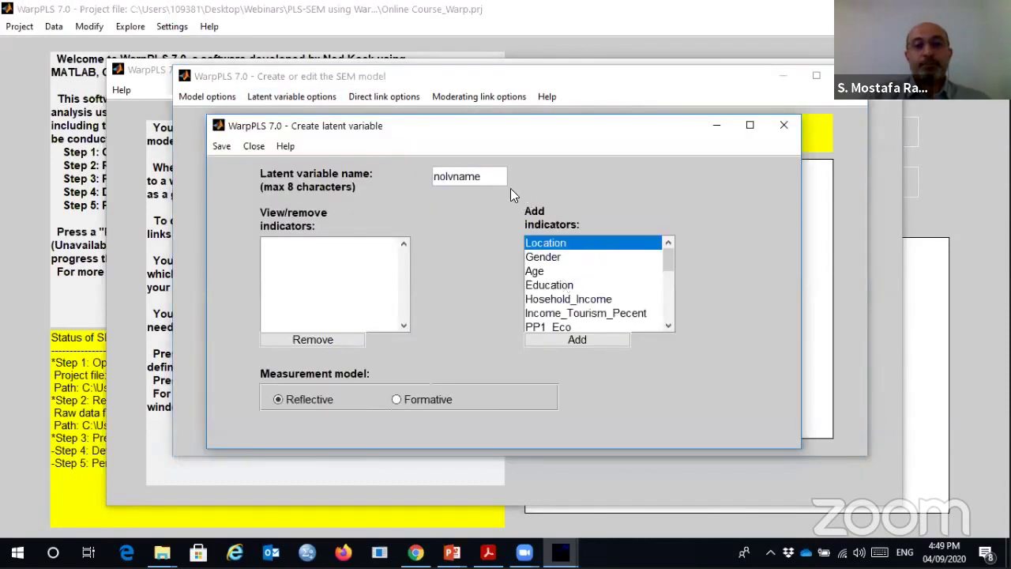
{"action": "left_click_drag", "start_coordinate": [486, 176], "coordinate": [392, 177]}
{"action": "type", "text": "S"}
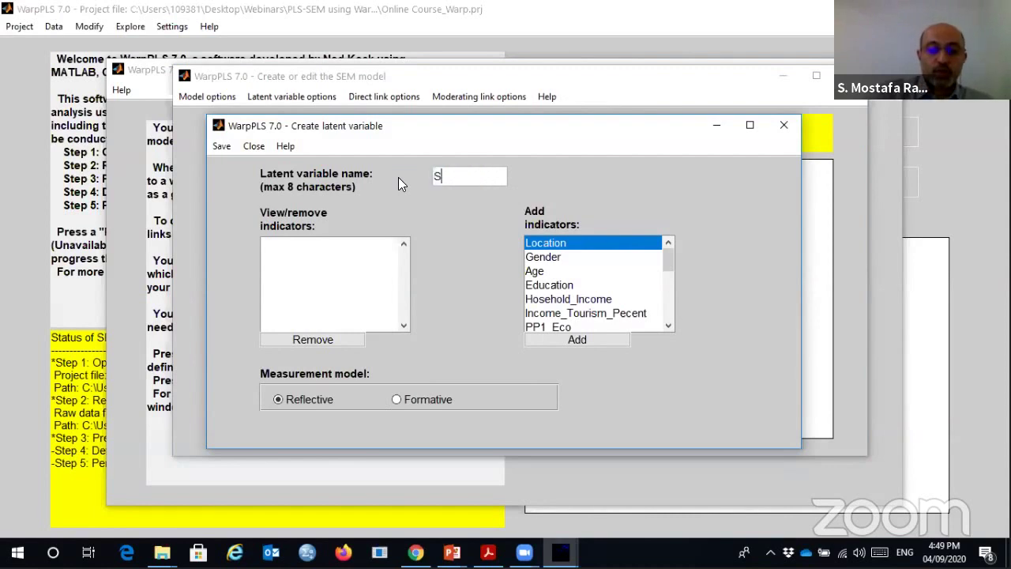
{"action": "type", "text": "UP"}
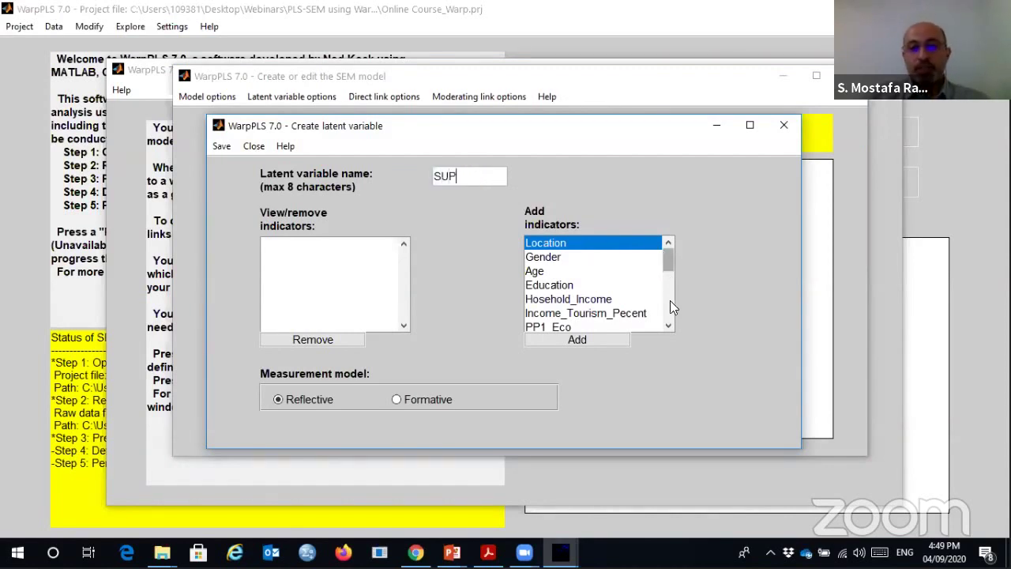
- Add the indicators SUP1 to SUP5 to the latent variable SUP and save its settings
{"action": "scroll", "coordinate": [667, 316], "scroll_direction": "down", "scroll_amount": 4}
{"action": "left_click", "coordinate": [537, 300]}
{"action": "left_click", "coordinate": [570, 338]}
{"action": "left_click", "coordinate": [570, 338]}
{"action": "left_click", "coordinate": [570, 338]}
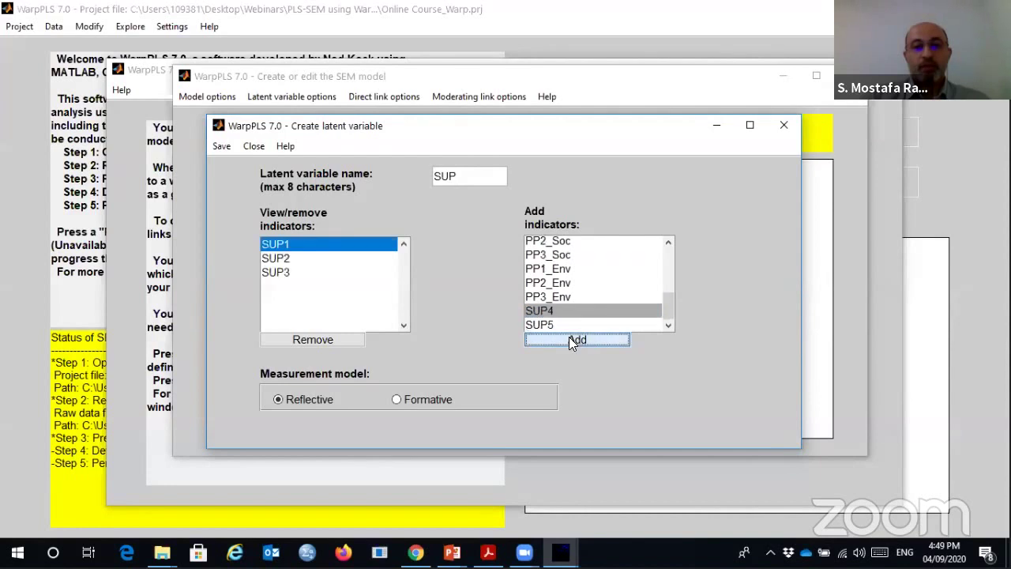
{"action": "left_click", "coordinate": [569, 338]}
{"action": "left_click", "coordinate": [570, 338]}
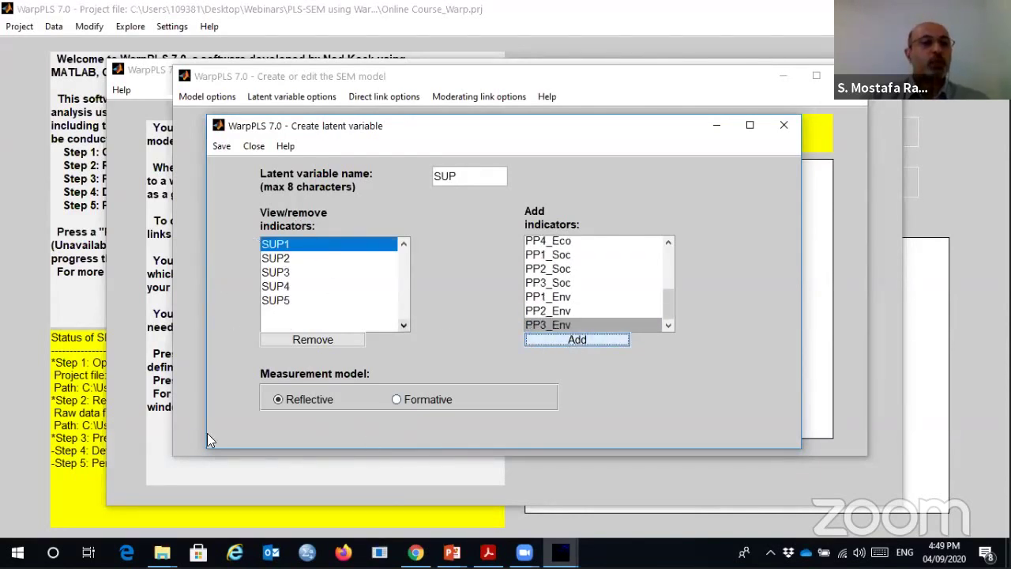
{"action": "left_click", "coordinate": [222, 146]}
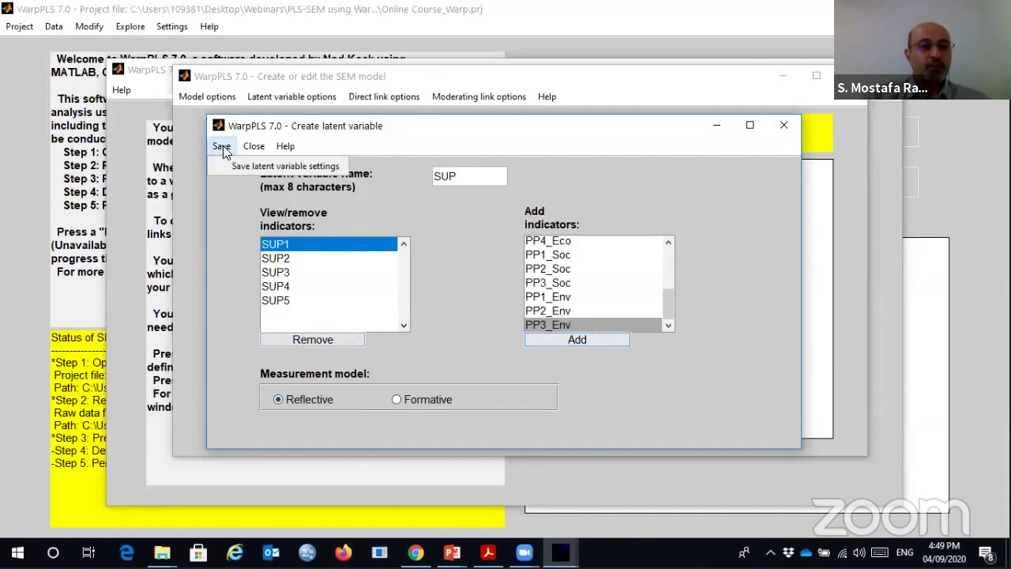
{"action": "left_click", "coordinate": [223, 166]}
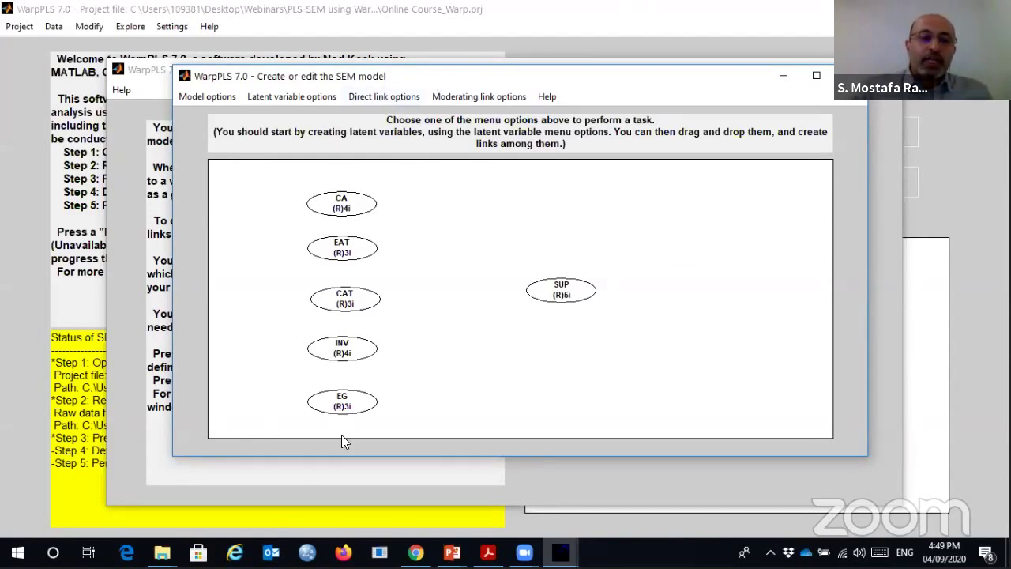
- Create a direct link from the latent variable CA to SUP
{"action": "left_click", "coordinate": [387, 96]}
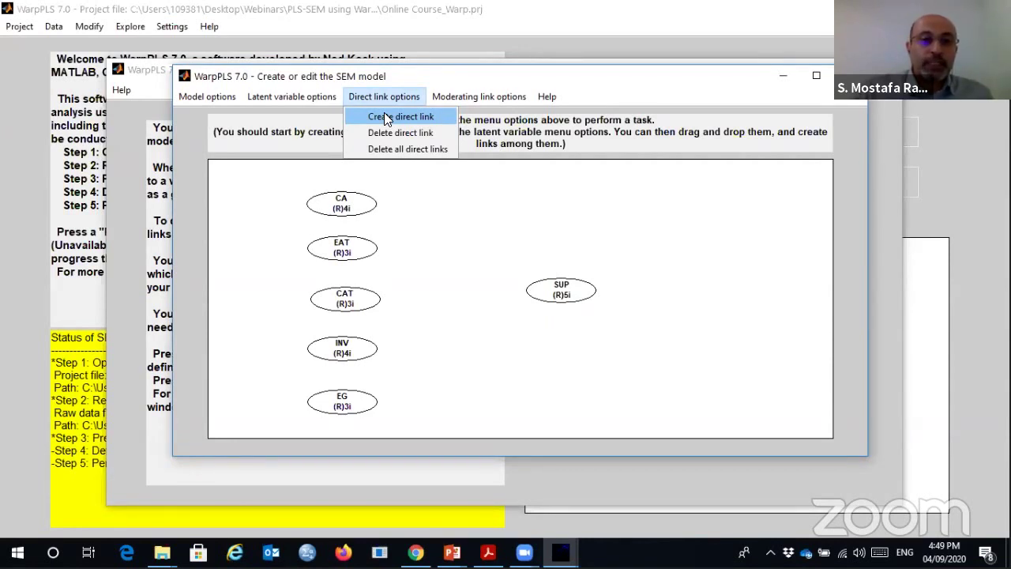
{"action": "left_click", "coordinate": [387, 117]}
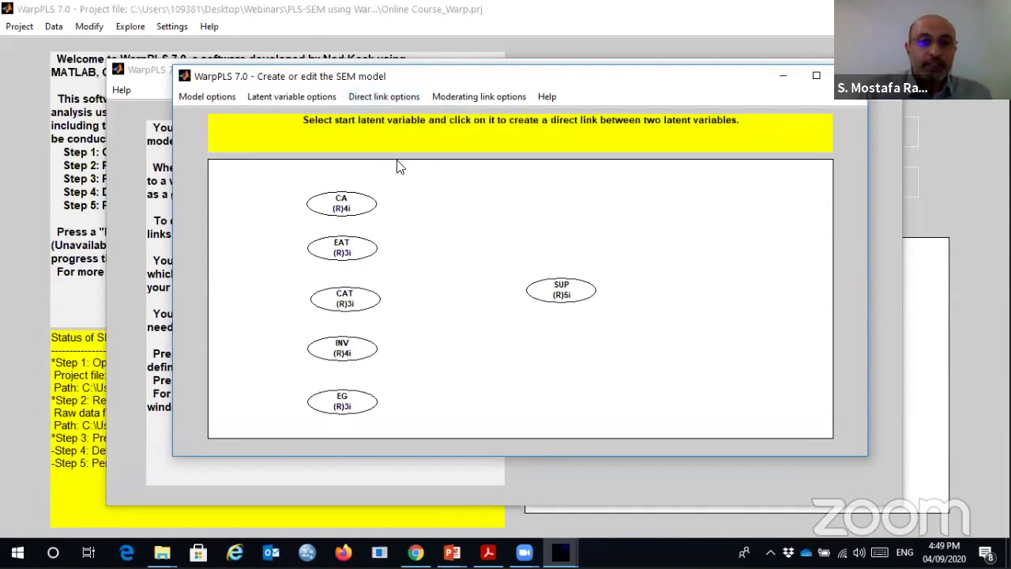
{"action": "left_click", "coordinate": [353, 206]}
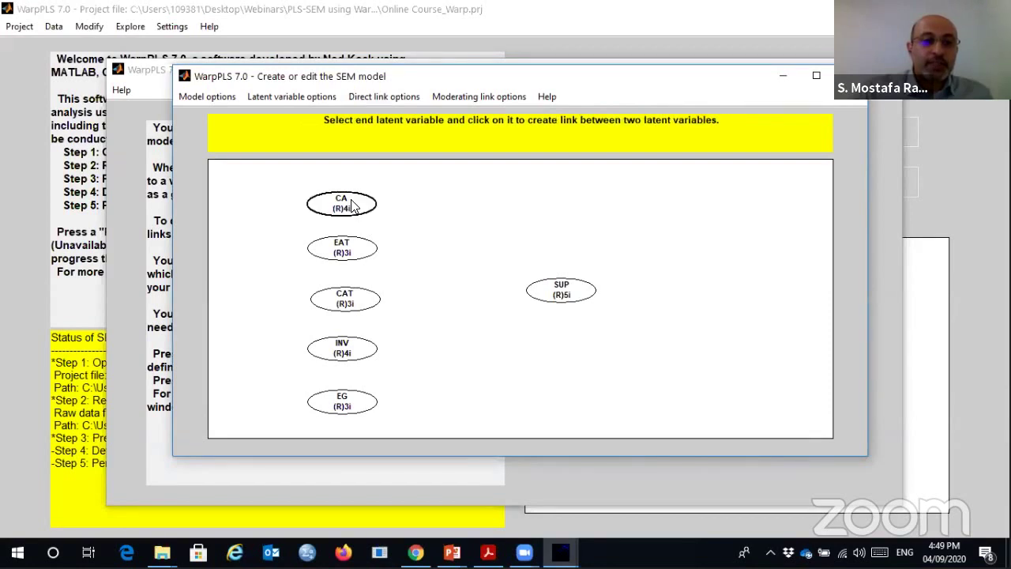
{"action": "left_click", "coordinate": [551, 291]}
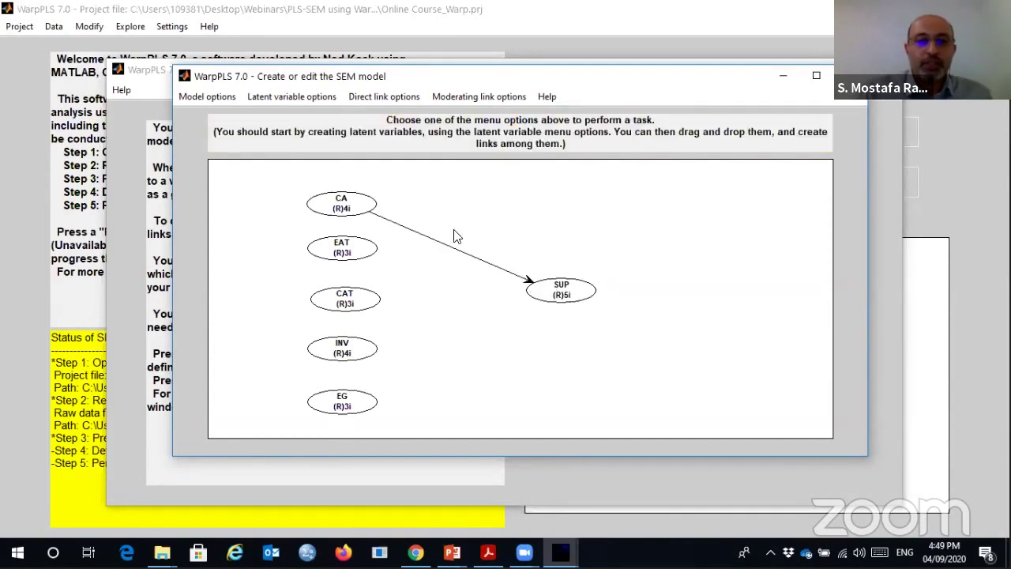
- Create direct links from the latent variables EAT and CAT to SUP
{"action": "left_click", "coordinate": [387, 96]}
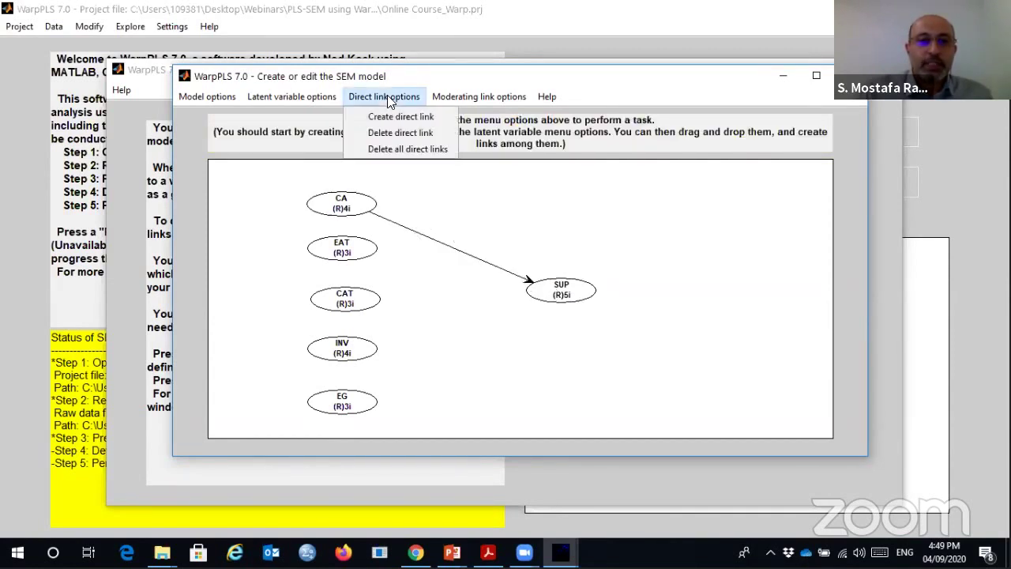
{"action": "left_click", "coordinate": [397, 117]}
{"action": "left_click", "coordinate": [347, 252]}
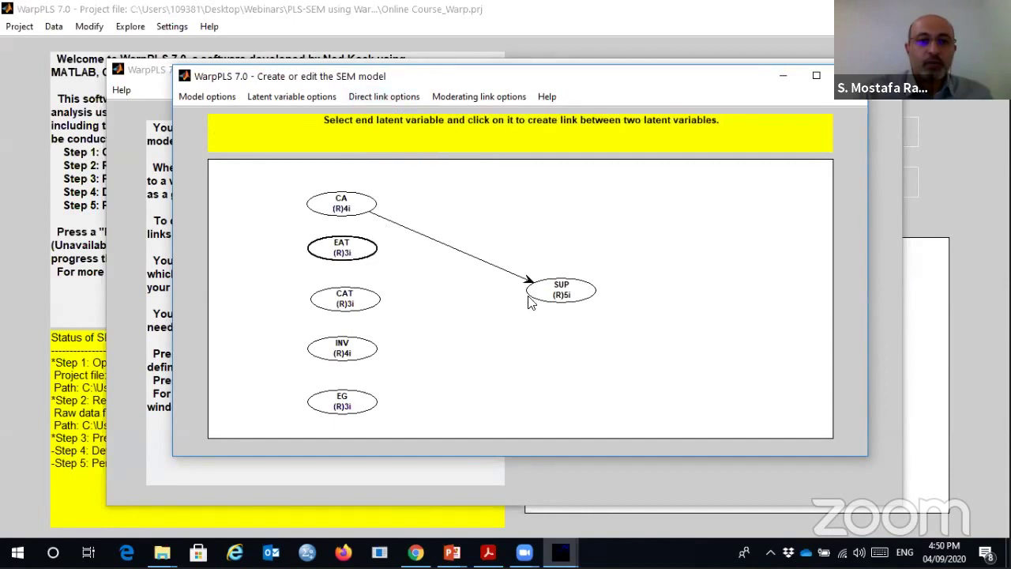
{"action": "left_click", "coordinate": [543, 294]}
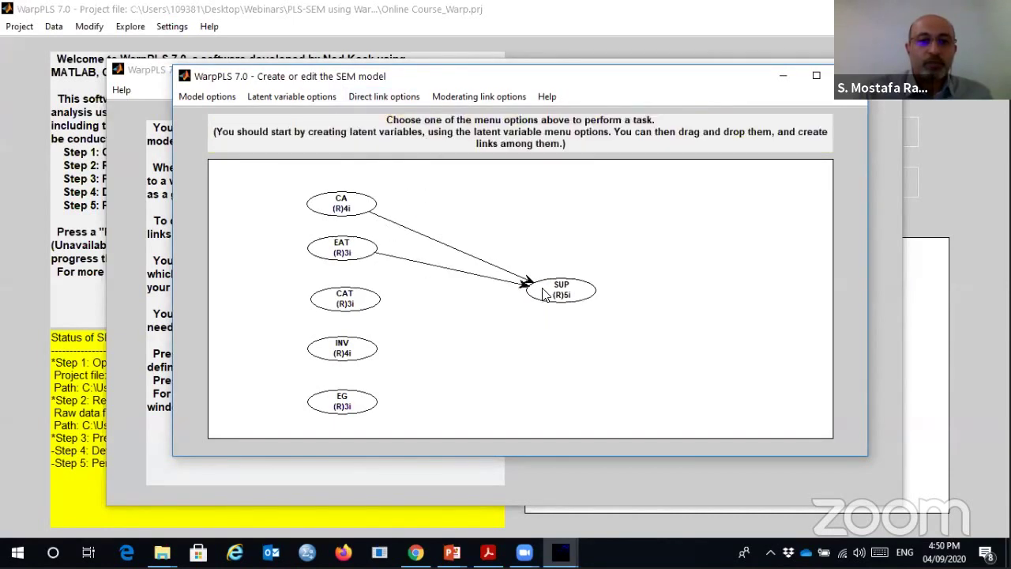
{"action": "left_click", "coordinate": [392, 96]}
{"action": "left_click", "coordinate": [399, 116]}
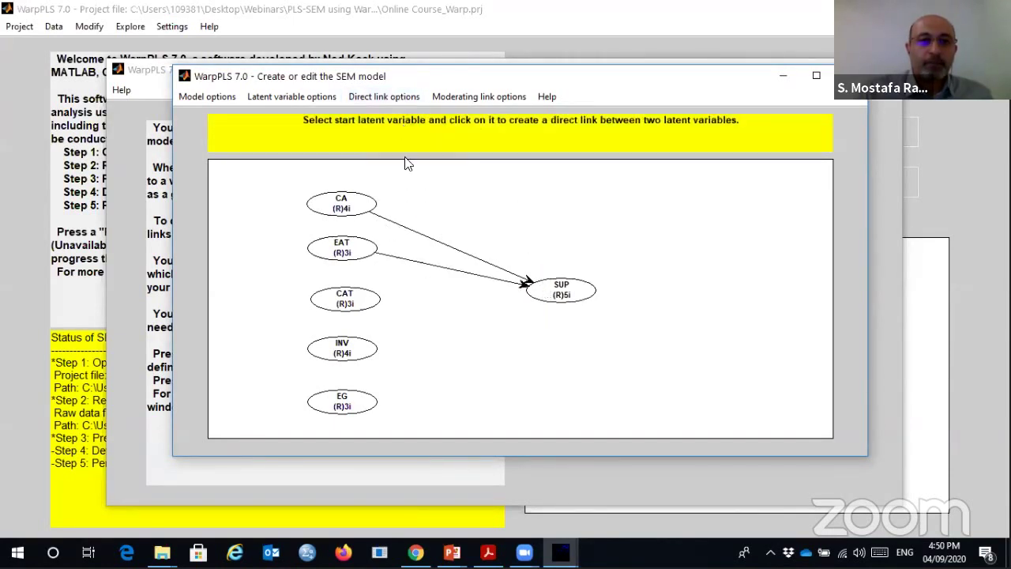
{"action": "left_click", "coordinate": [348, 302]}
{"action": "left_click", "coordinate": [544, 296]}
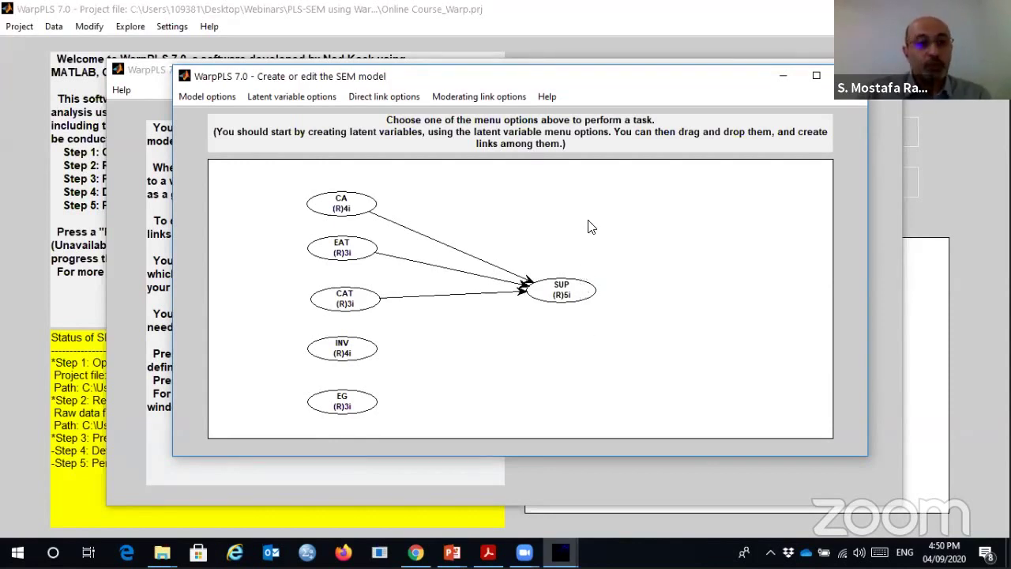
- Save the SEM model with its links to SUP and close the model editor
{"action": "left_click", "coordinate": [213, 97]}
{"action": "left_click", "coordinate": [694, 233]}
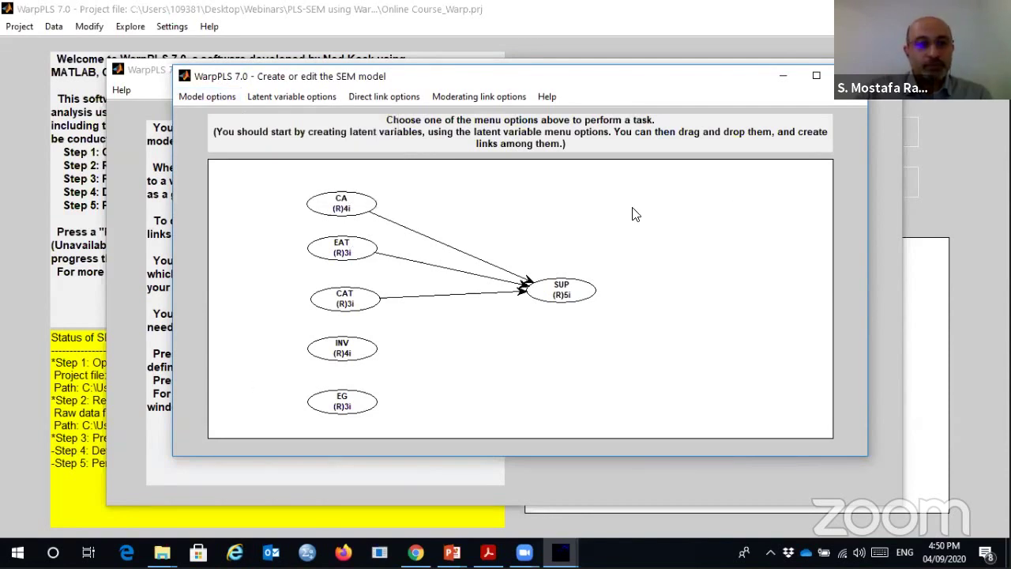
{"action": "left_click", "coordinate": [207, 97]}
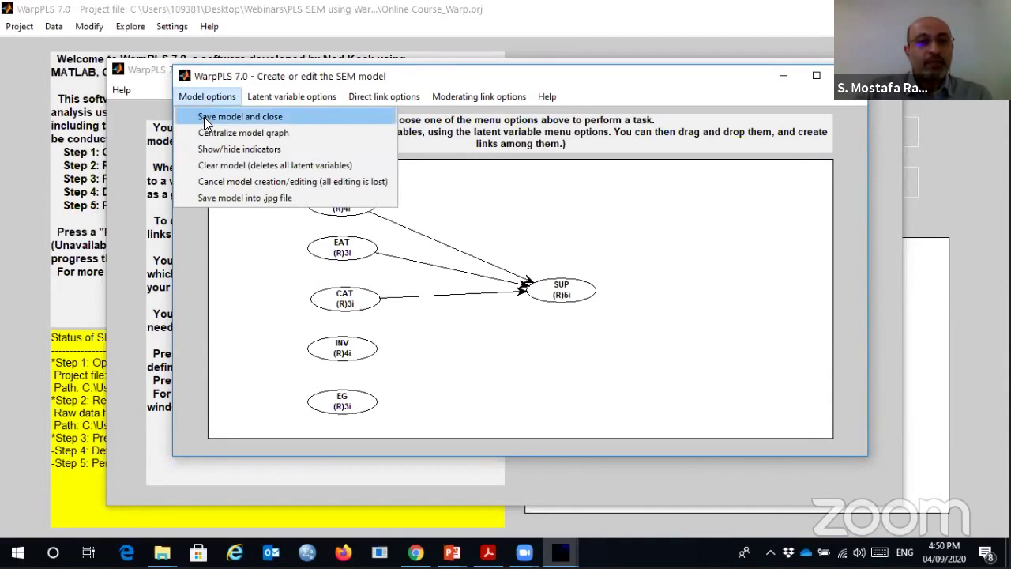
{"action": "left_click", "coordinate": [204, 117]}
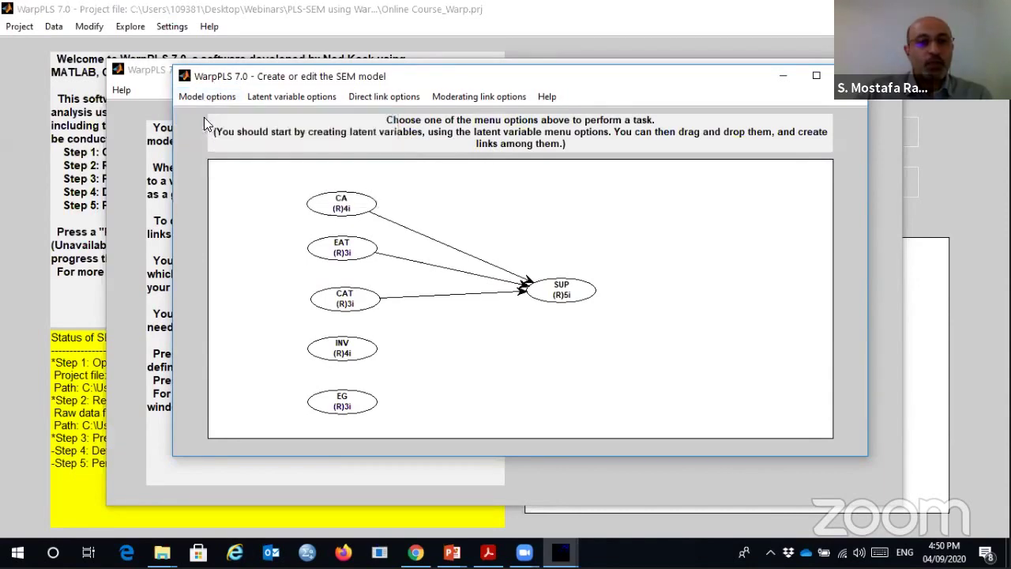
- Accept the default inner model algorithm and starting value settings, and perform the SEM analysis in Step 5
{"action": "left_click", "coordinate": [424, 246]}
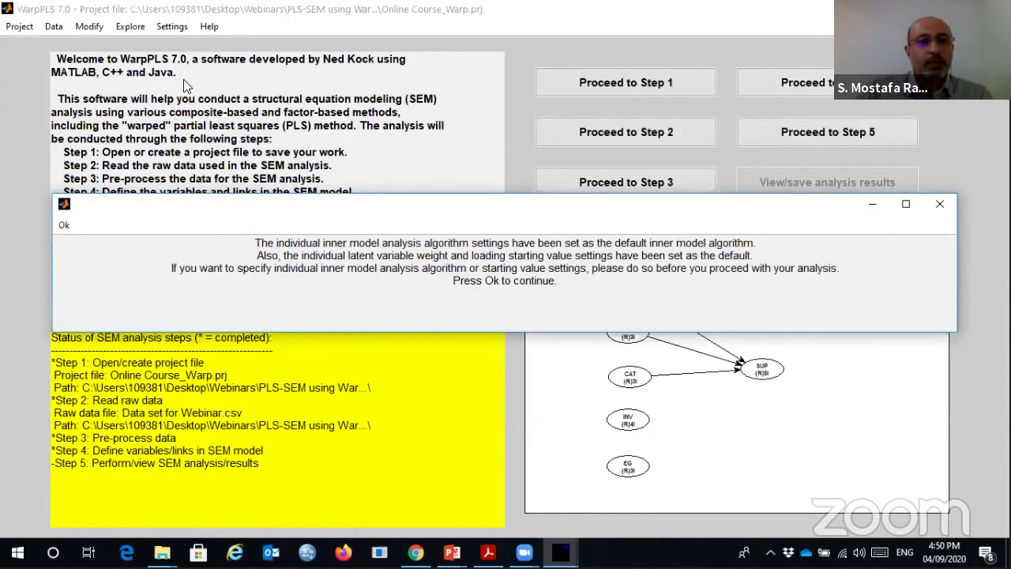
{"action": "left_click", "coordinate": [64, 225]}
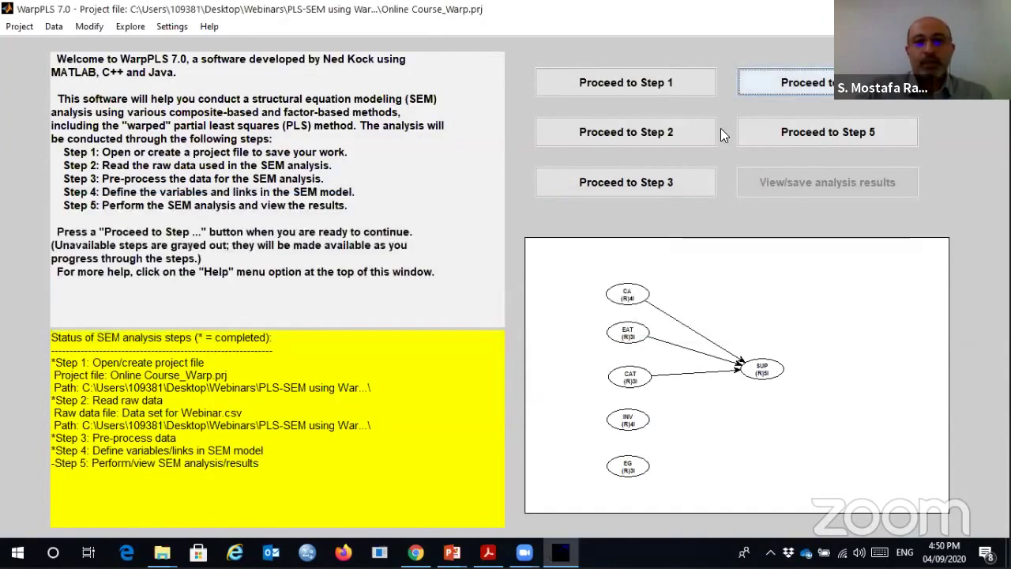
{"action": "left_click", "coordinate": [768, 132]}
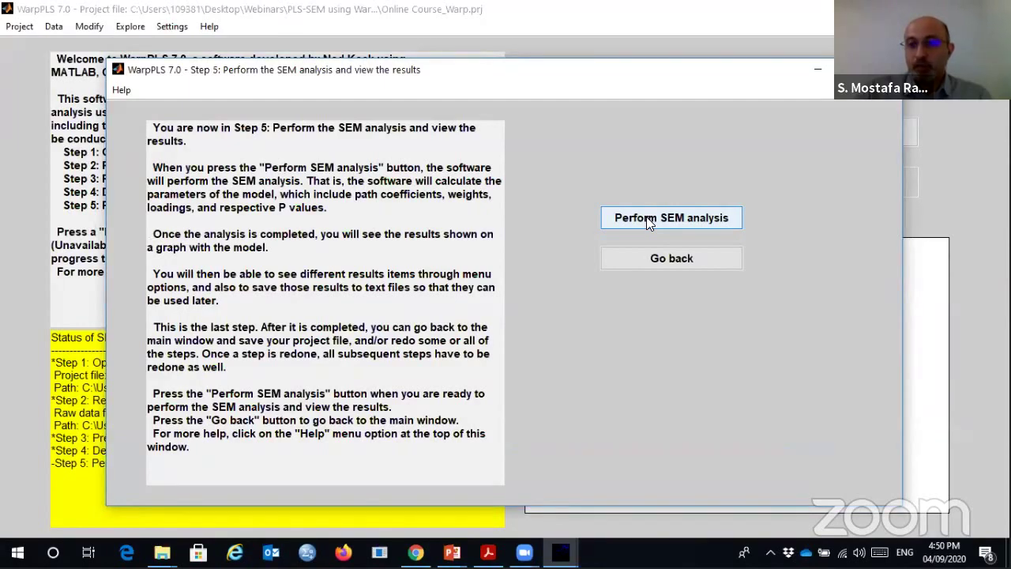
{"action": "left_click", "coordinate": [646, 216]}
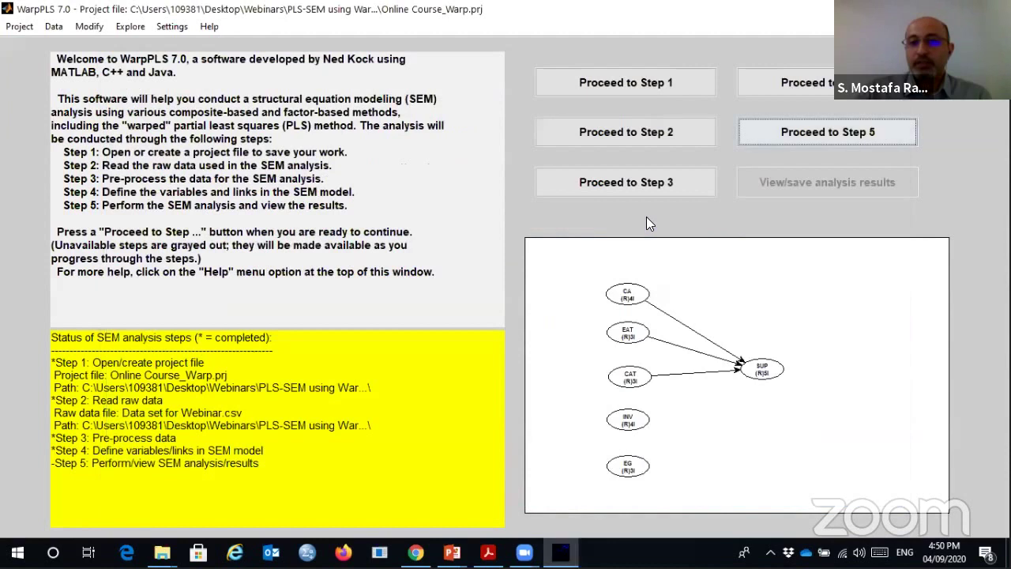
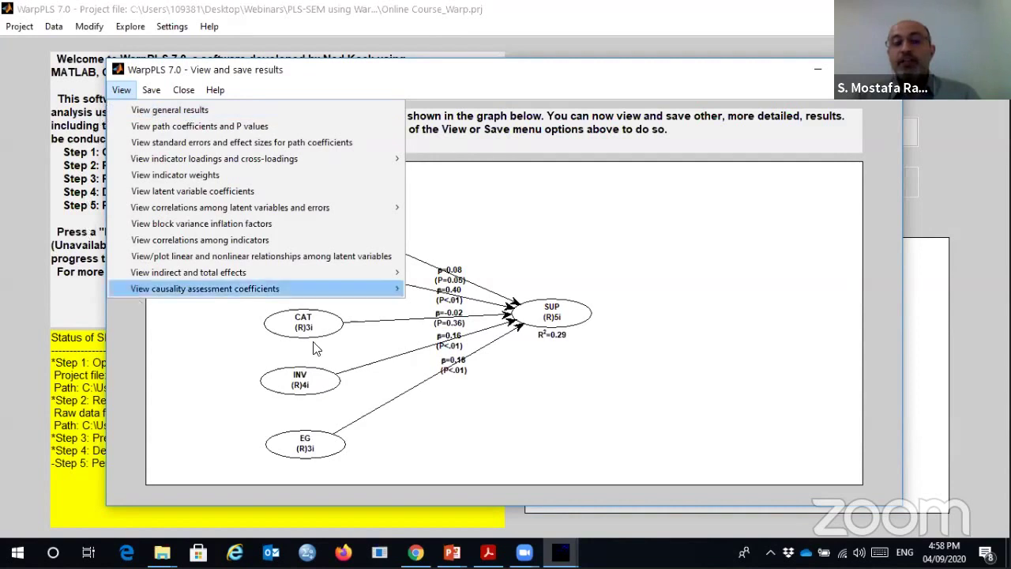
- Review the general SEM analysis results, including the model fit and quality indices and general model elements, and close them
{"action": "mouse_move", "coordinate": [122, 289]}
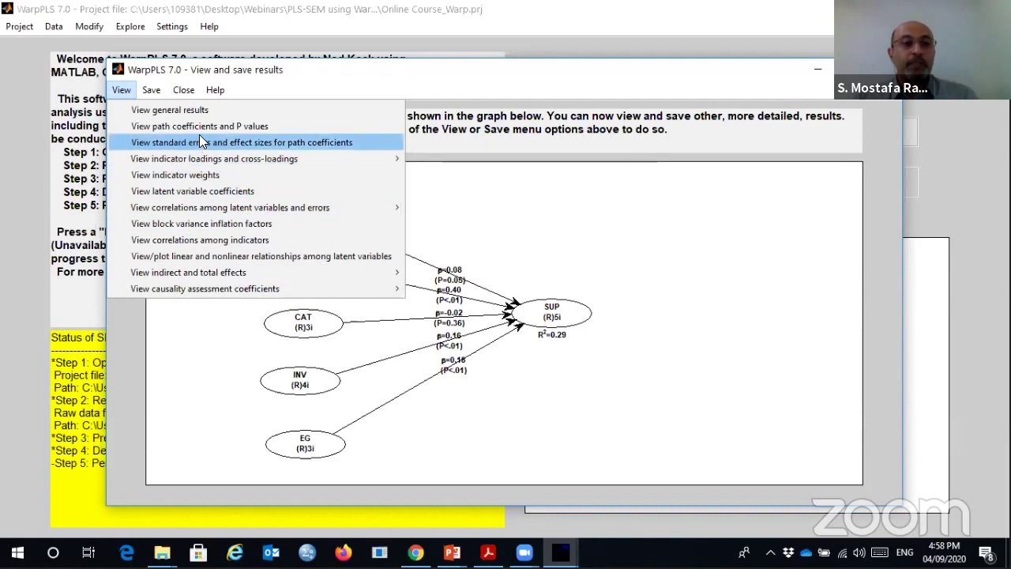
{"action": "mouse_move", "coordinate": [151, 89]}
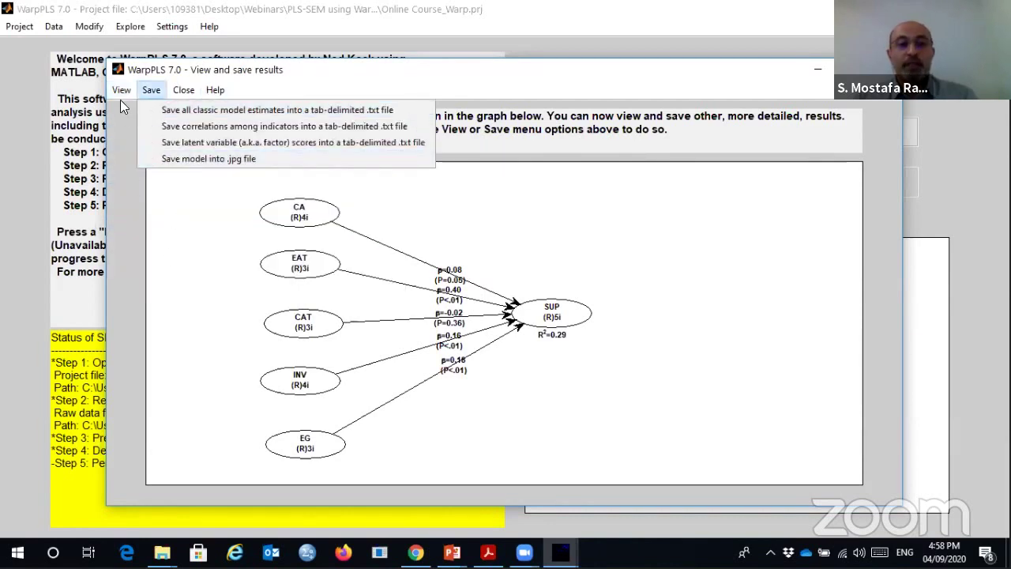
{"action": "mouse_move", "coordinate": [121, 93]}
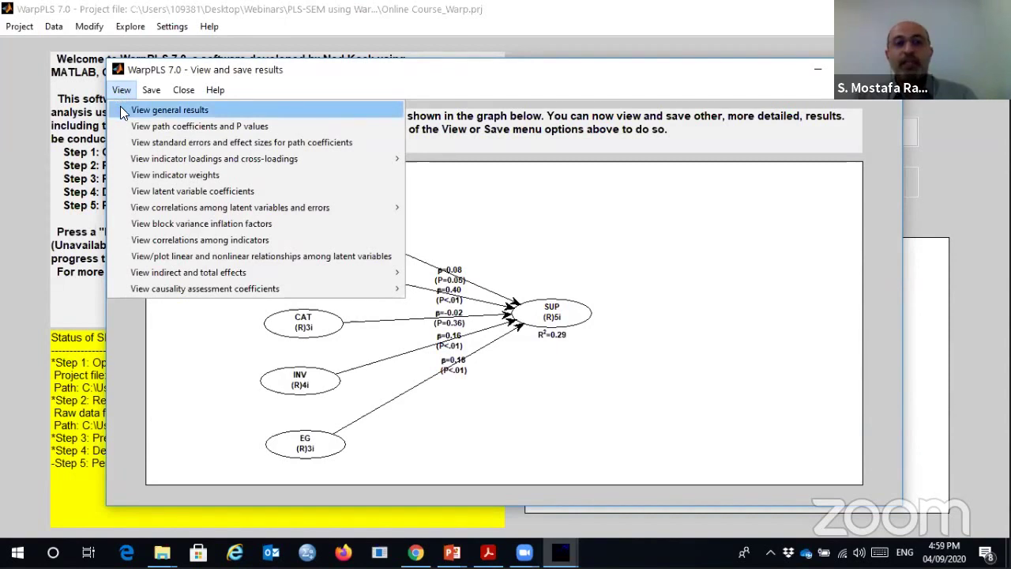
{"action": "left_click", "coordinate": [123, 112]}
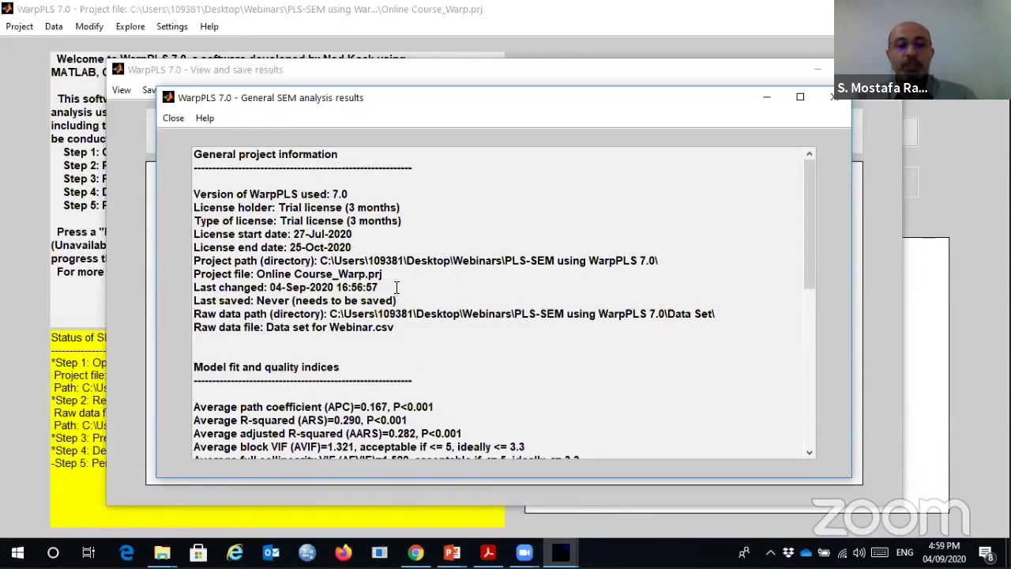
{"action": "left_click", "coordinate": [806, 379]}
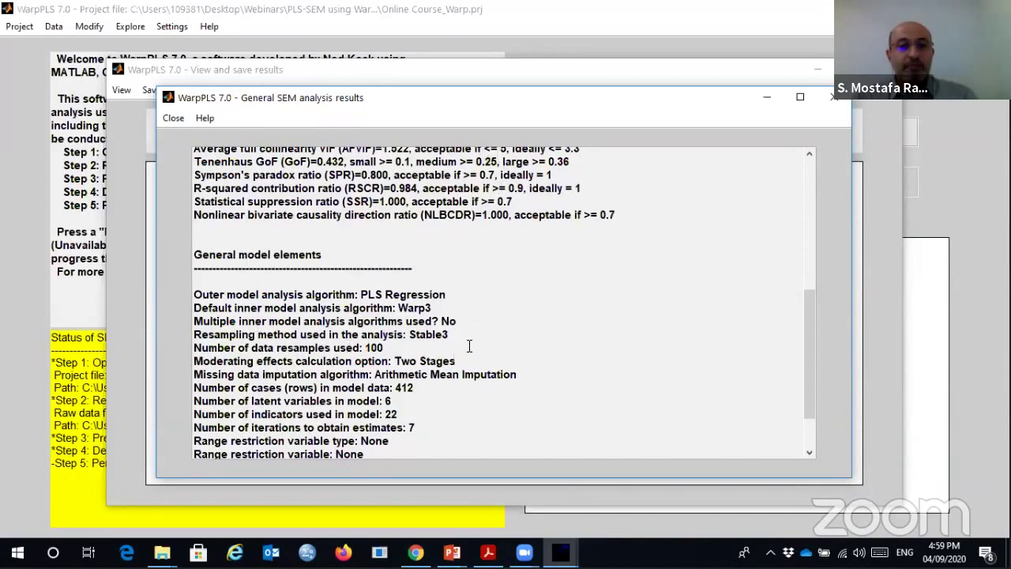
{"action": "left_click", "coordinate": [176, 122]}
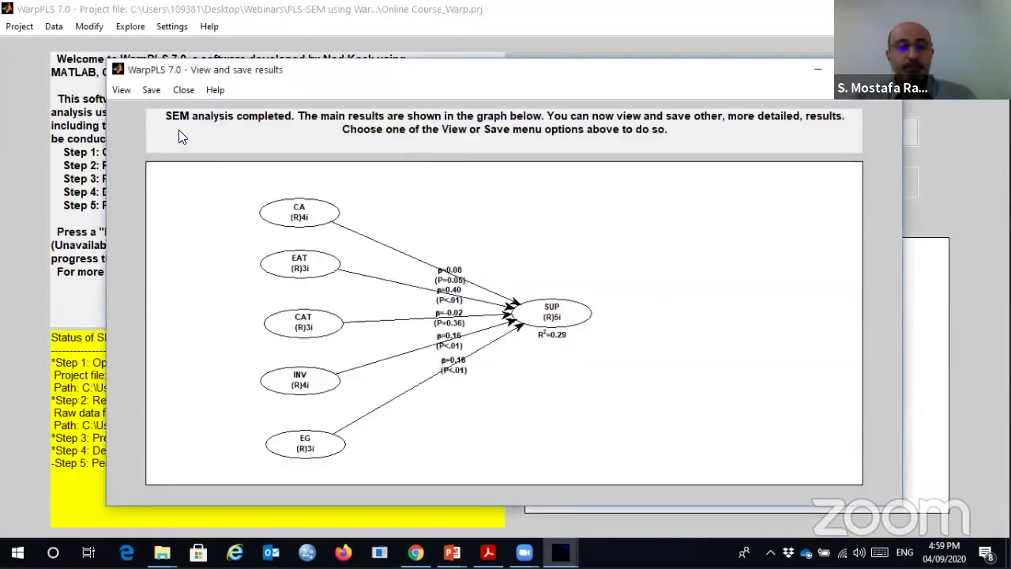
- Open the combined loadings and cross-loadings of the indicators
{"action": "left_click", "coordinate": [122, 90]}
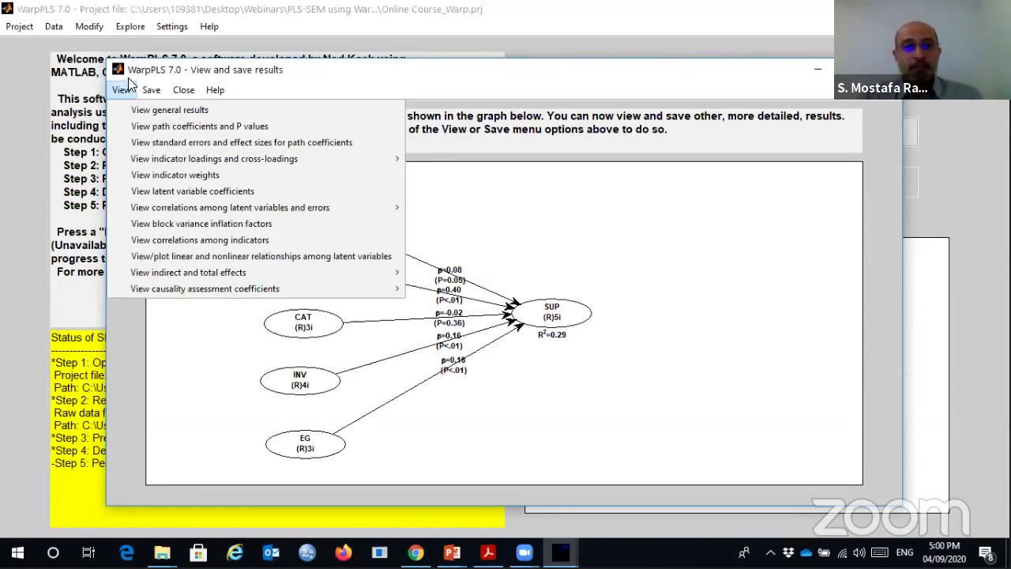
{"action": "mouse_move", "coordinate": [154, 92]}
{"action": "mouse_move", "coordinate": [120, 90]}
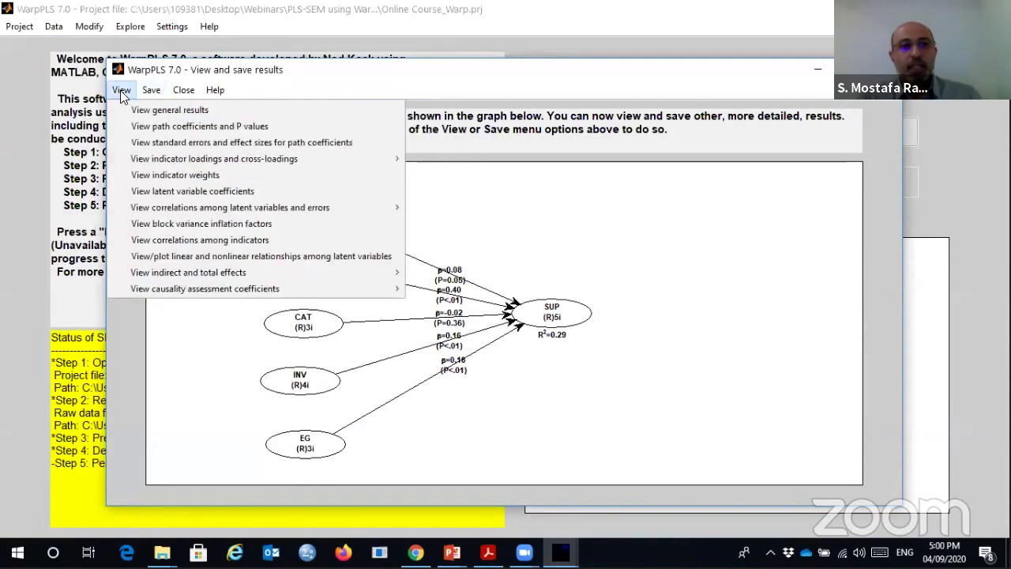
{"action": "mouse_move", "coordinate": [136, 158]}
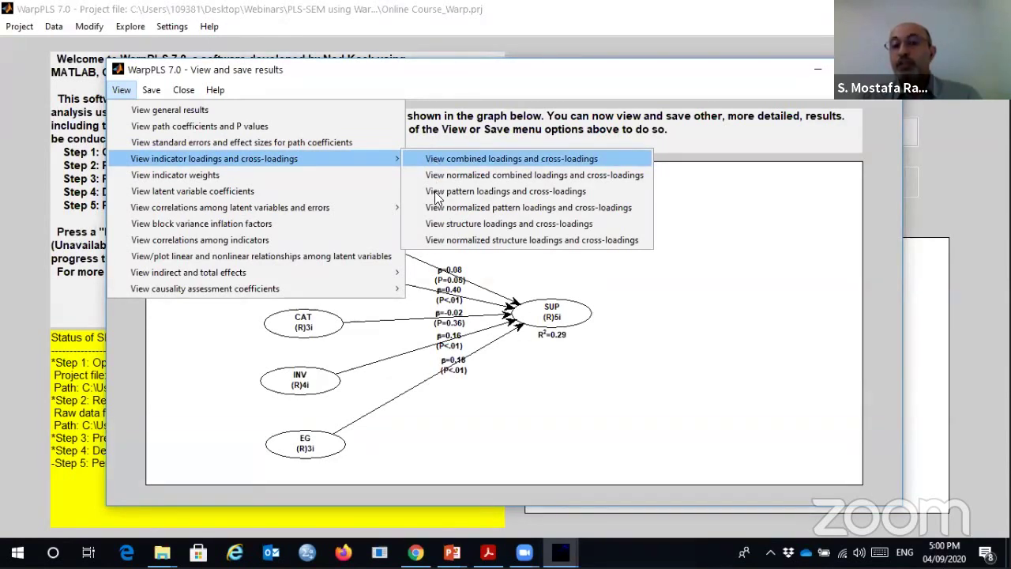
{"action": "left_click", "coordinate": [452, 158]}
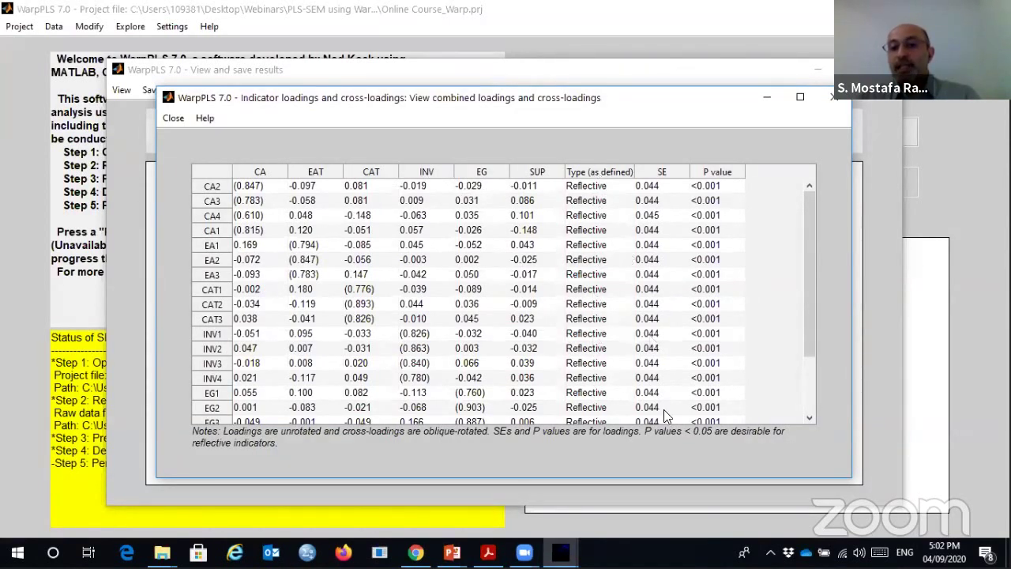
- Mark the Type, SE and P value columns and CA2's EAT and CAT cross-loadings, clear the marks and close the table
{"action": "left_click", "coordinate": [678, 461]}
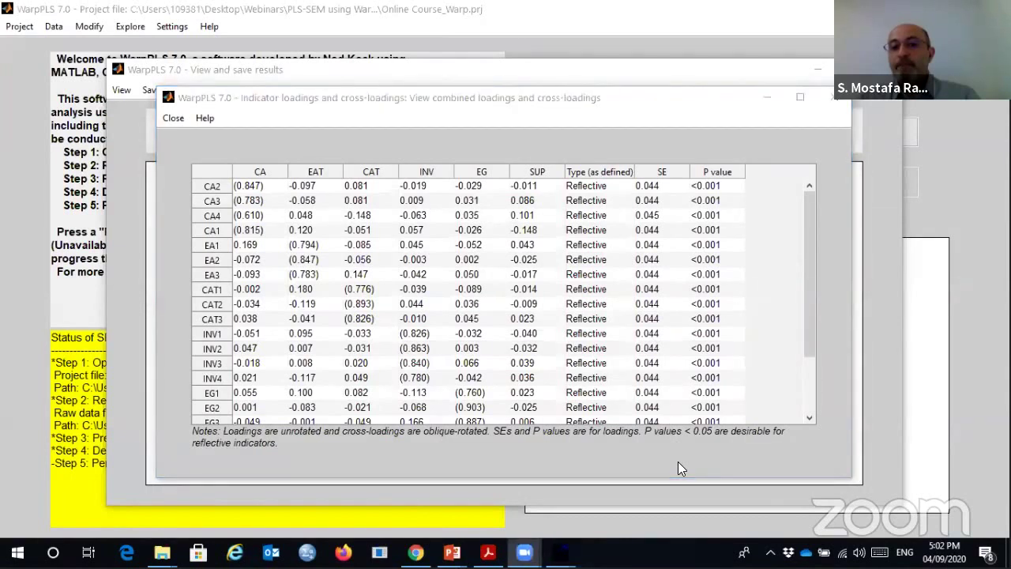
{"action": "left_click_drag", "start_coordinate": [593, 163], "coordinate": [592, 235]}
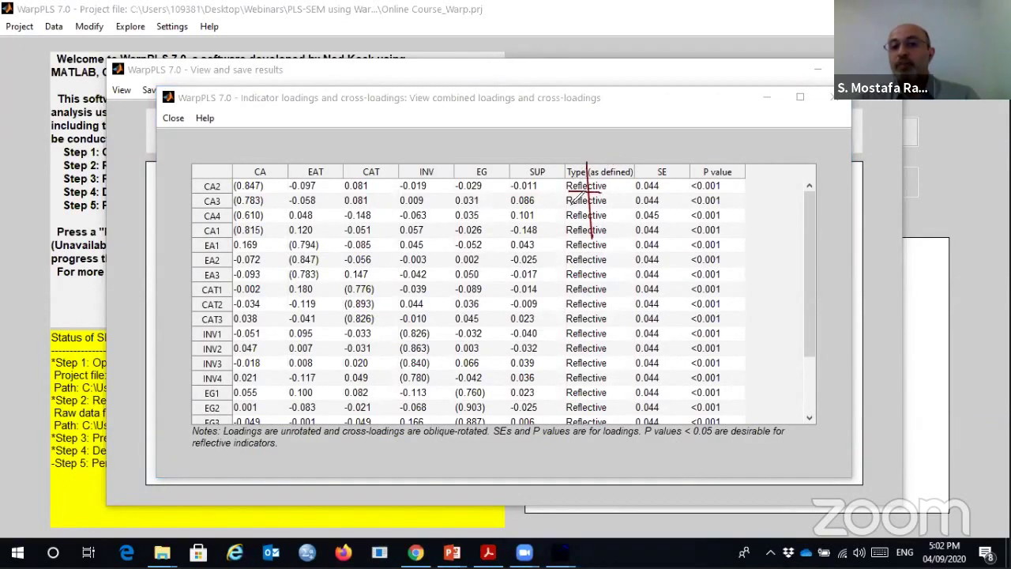
{"action": "mouse_move", "coordinate": [568, 207]}
{"action": "left_mouse_down"}
{"action": "mouse_move", "coordinate": [606, 206]}
{"action": "mouse_move", "coordinate": [609, 219]}
{"action": "left_mouse_up"}
{"action": "mouse_move", "coordinate": [671, 173]}
{"action": "left_mouse_down"}
{"action": "mouse_move", "coordinate": [653, 165]}
{"action": "mouse_move", "coordinate": [655, 177]}
{"action": "mouse_move", "coordinate": [672, 171]}
{"action": "left_mouse_up"}
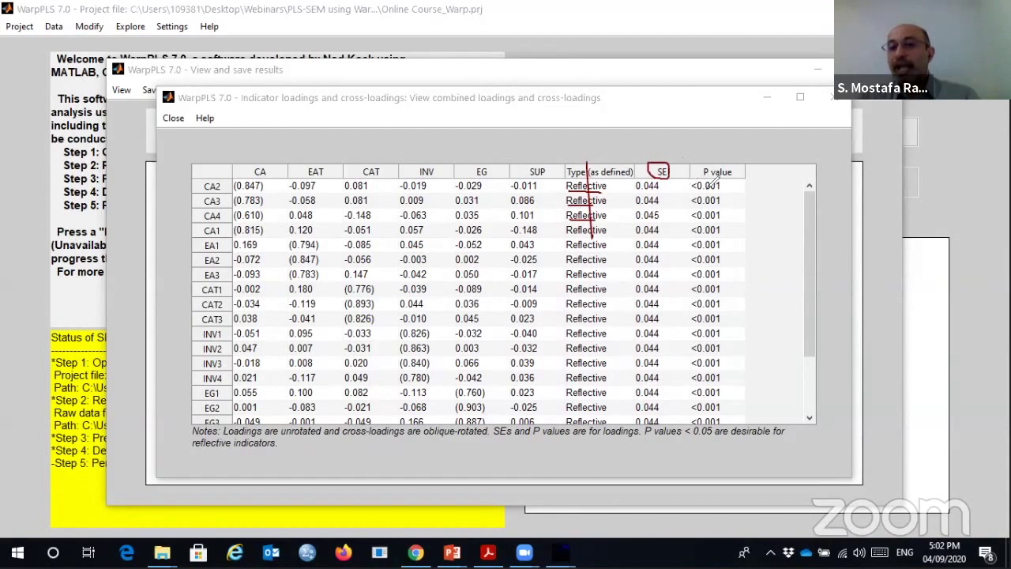
{"action": "mouse_move", "coordinate": [698, 181]}
{"action": "left_mouse_down"}
{"action": "mouse_move", "coordinate": [725, 180]}
{"action": "mouse_move", "coordinate": [728, 158]}
{"action": "mouse_move", "coordinate": [692, 162]}
{"action": "mouse_move", "coordinate": [699, 176]}
{"action": "left_mouse_up"}
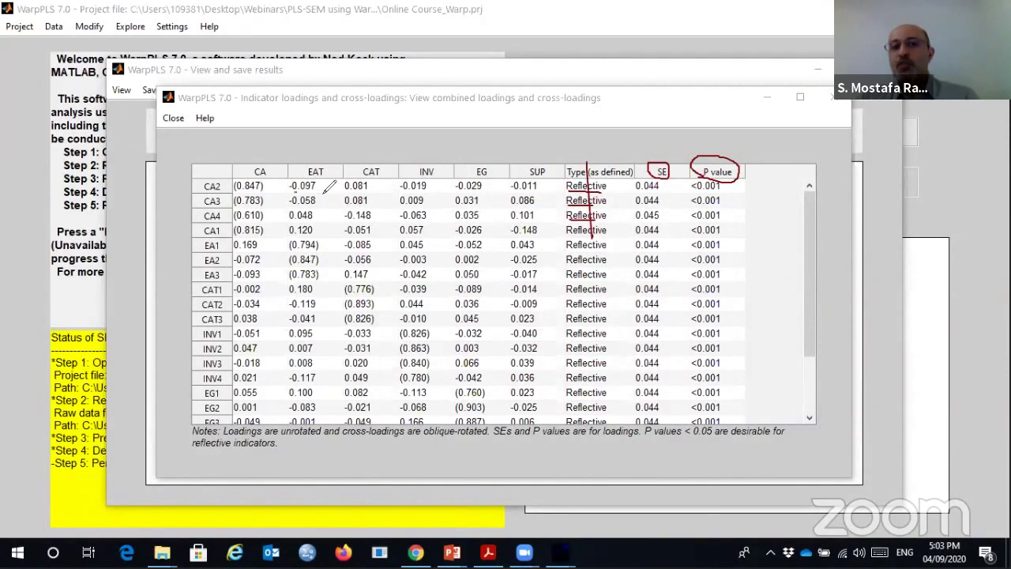
{"action": "left_click_drag", "start_coordinate": [291, 190], "coordinate": [319, 190]}
{"action": "mouse_move", "coordinate": [345, 191]}
{"action": "left_mouse_down"}
{"action": "mouse_move", "coordinate": [373, 192]}
{"action": "mouse_move", "coordinate": [381, 164]}
{"action": "left_mouse_up"}
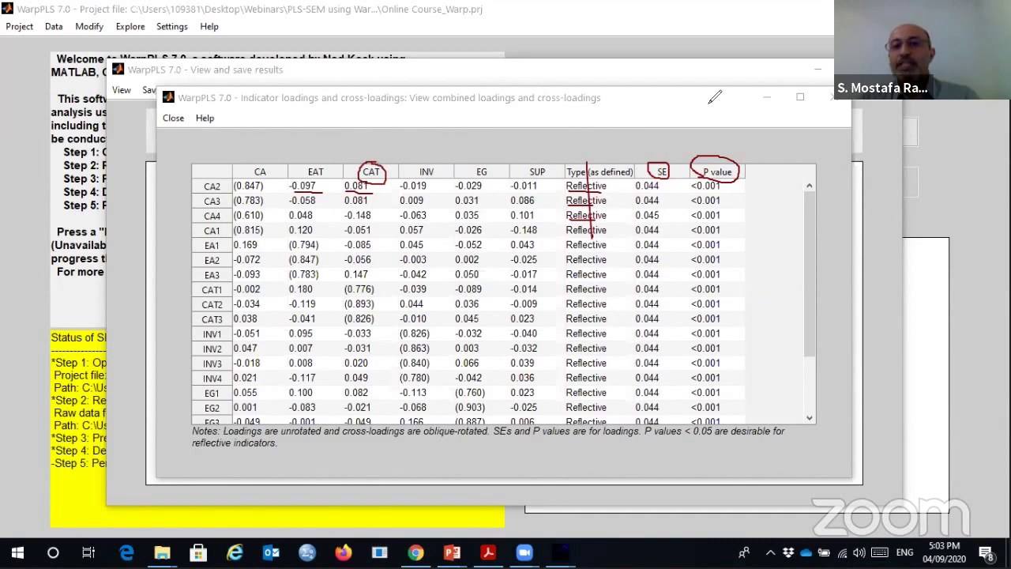
{"action": "left_click", "coordinate": [791, 133]}
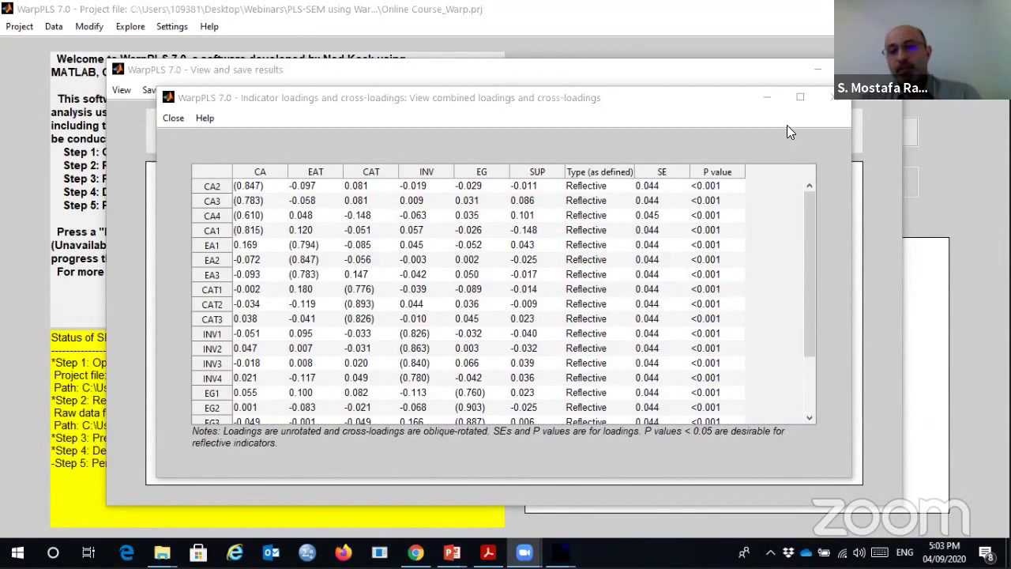
{"action": "left_click", "coordinate": [839, 102]}
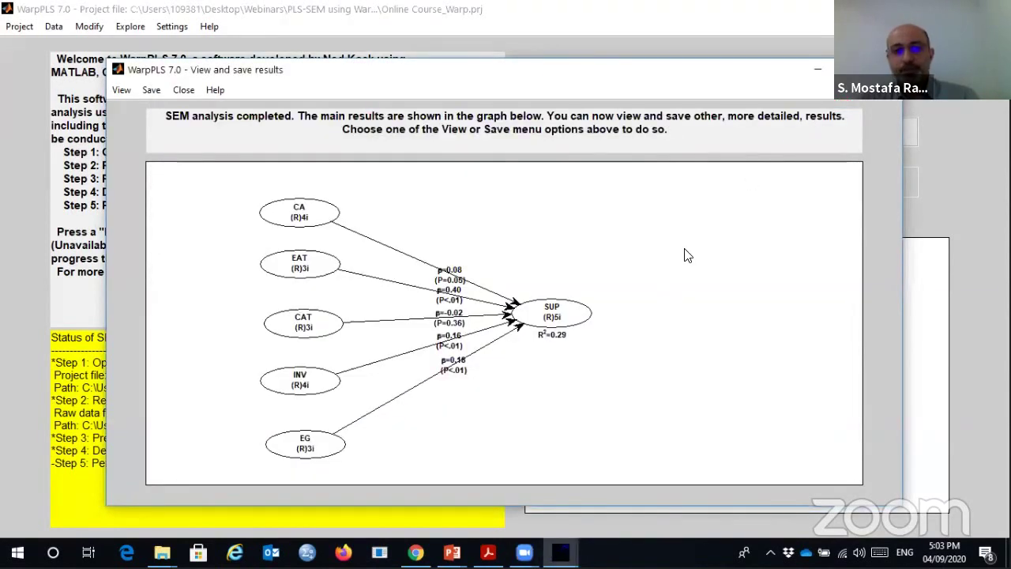
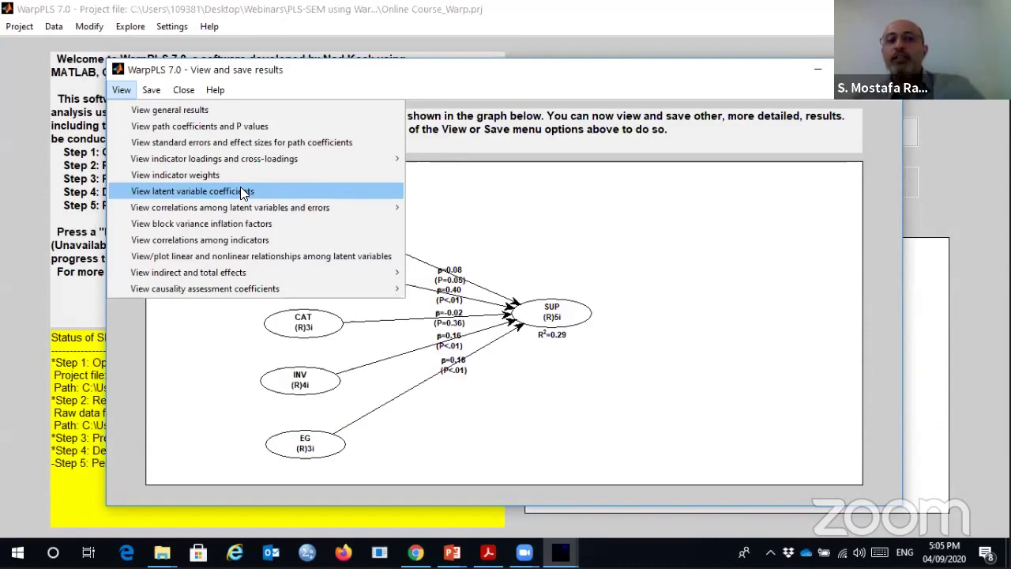
- View the latent variable coefficients, annotate the table with the threshold 3.3 and an arrow, and clear the annotations
{"action": "left_click", "coordinate": [240, 191]}
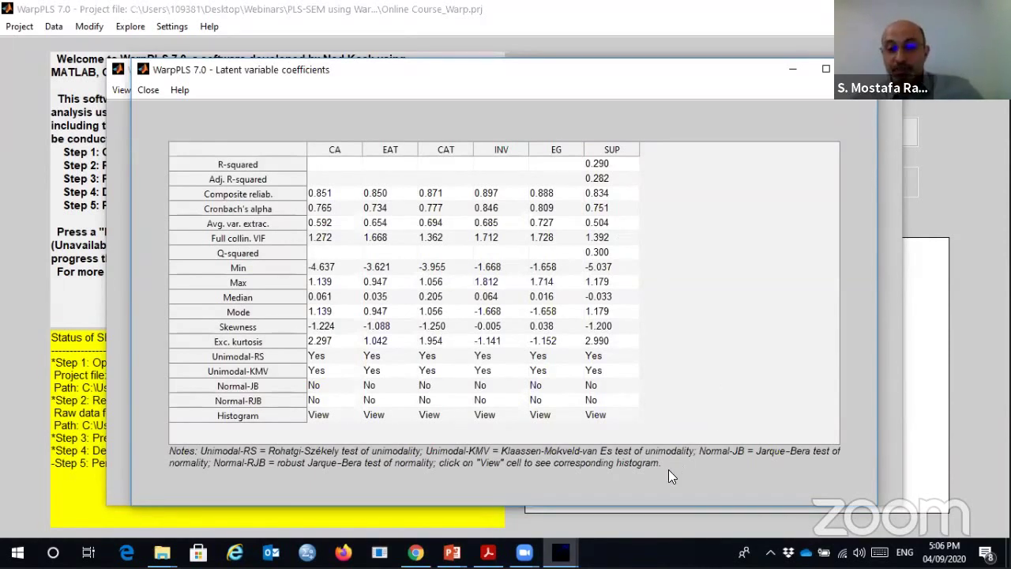
{"action": "mouse_move", "coordinate": [681, 227]}
{"action": "left_mouse_down"}
{"action": "mouse_move", "coordinate": [720, 223]}
{"action": "mouse_move", "coordinate": [700, 262]}
{"action": "left_mouse_up"}
{"action": "left_click", "coordinate": [730, 242]}
{"action": "mouse_move", "coordinate": [746, 224]}
{"action": "left_mouse_down"}
{"action": "mouse_move", "coordinate": [794, 217]}
{"action": "mouse_move", "coordinate": [772, 262]}
{"action": "left_mouse_up"}
{"action": "left_click_drag", "start_coordinate": [692, 274], "coordinate": [804, 258]}
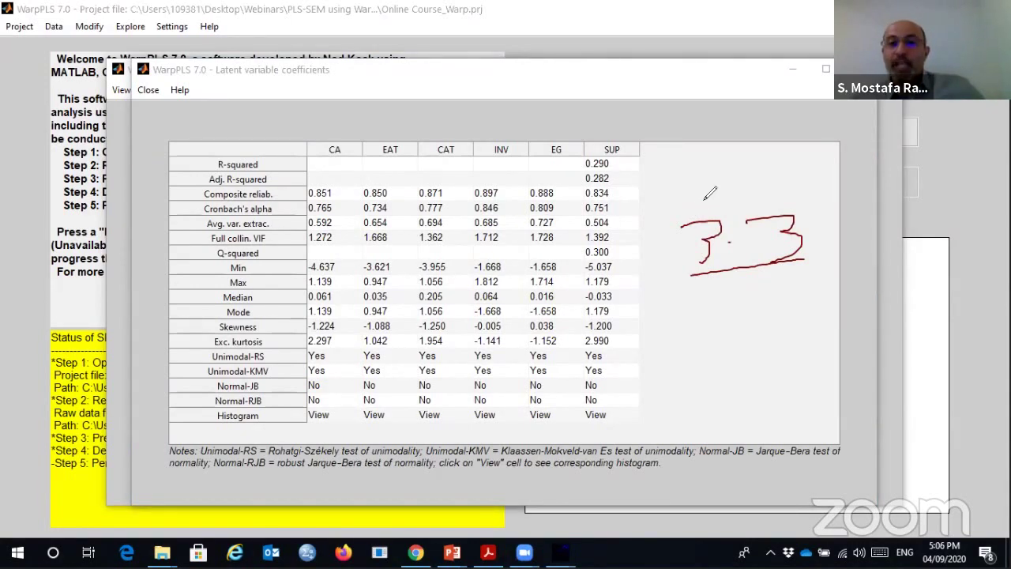
{"action": "mouse_move", "coordinate": [708, 198]}
{"action": "left_mouse_down"}
{"action": "mouse_move", "coordinate": [657, 252]}
{"action": "mouse_move", "coordinate": [711, 282]}
{"action": "left_mouse_up"}
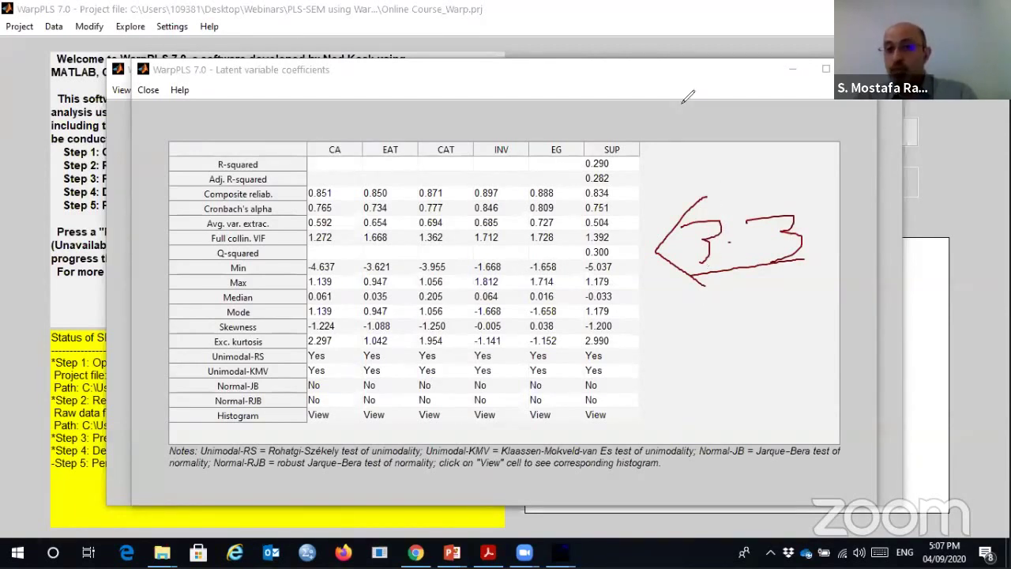
{"action": "left_click", "coordinate": [737, 103]}
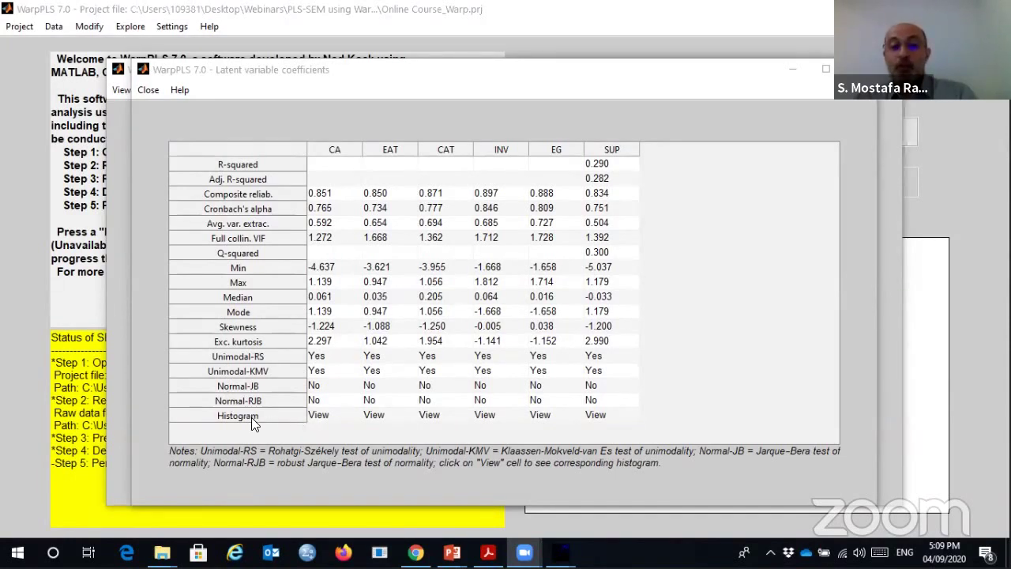
- View the histogram for the latent variable CA, and close it and the latent variable coefficients
{"action": "left_click", "coordinate": [321, 414]}
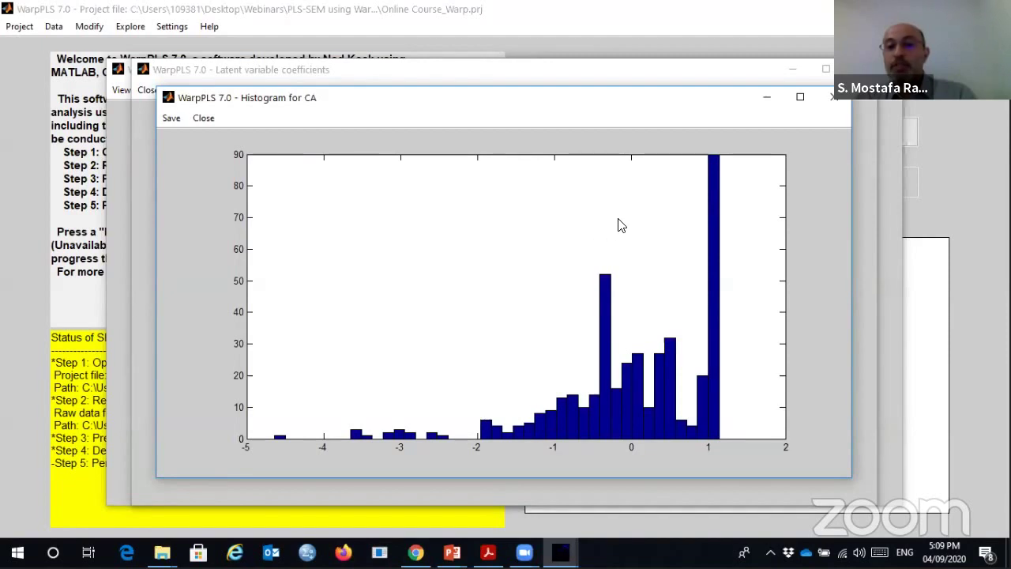
{"action": "left_click", "coordinate": [829, 99]}
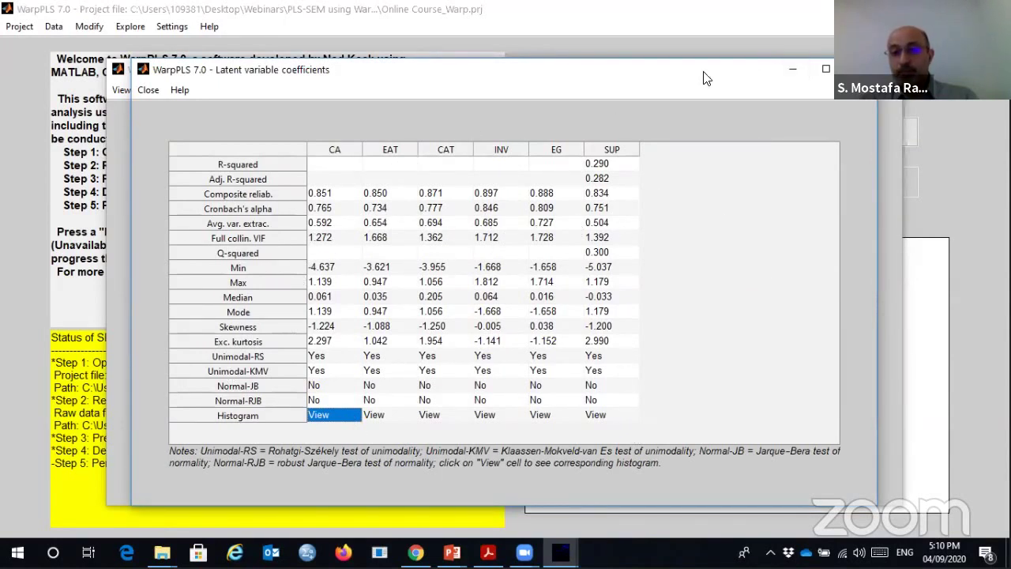
{"action": "left_click_drag", "start_coordinate": [698, 78], "coordinate": [670, 75]}
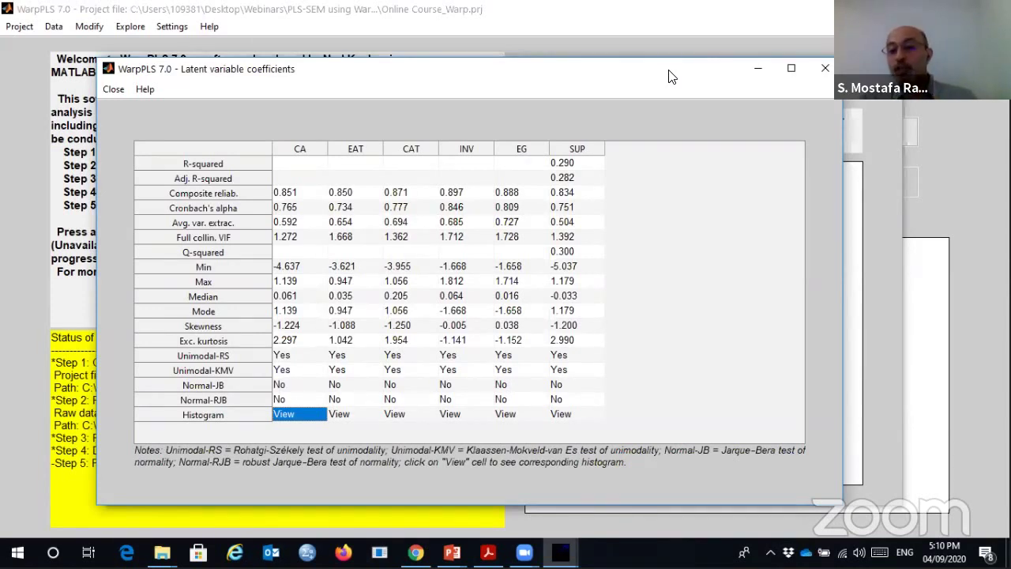
{"action": "left_click", "coordinate": [818, 69]}
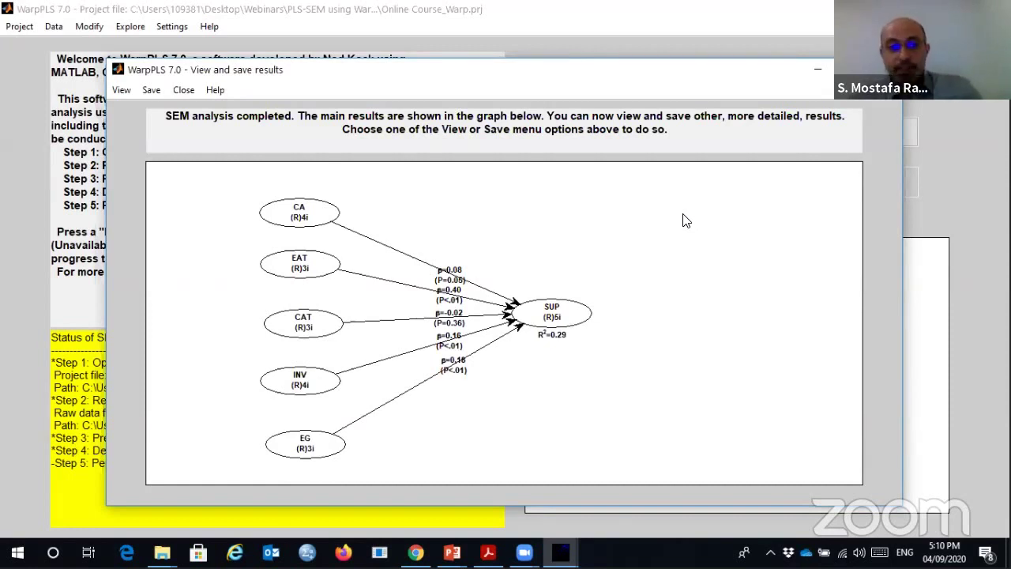
- View the combined loadings and cross-loadings again and close the table
{"action": "left_click", "coordinate": [124, 90]}
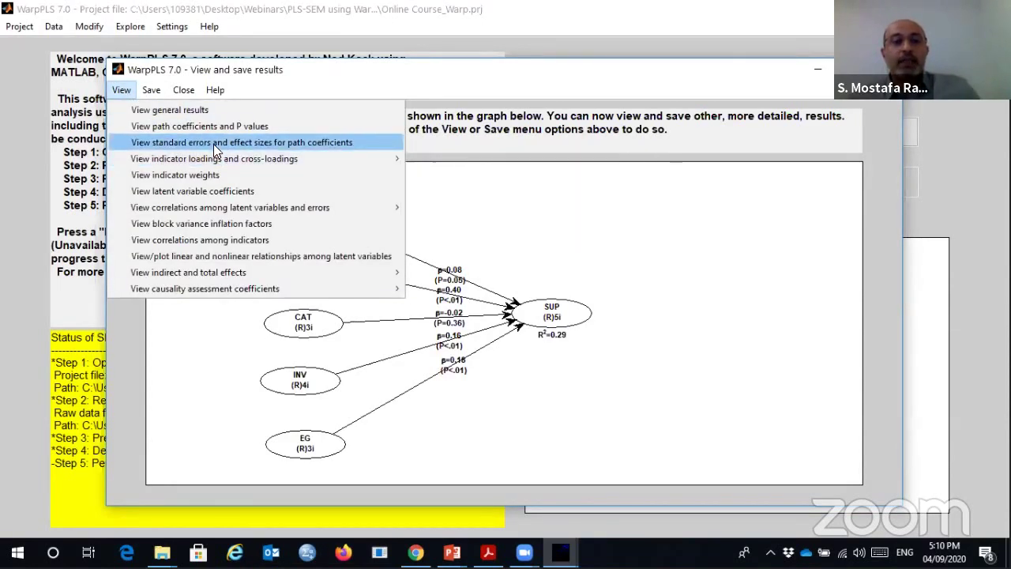
{"action": "mouse_move", "coordinate": [243, 161]}
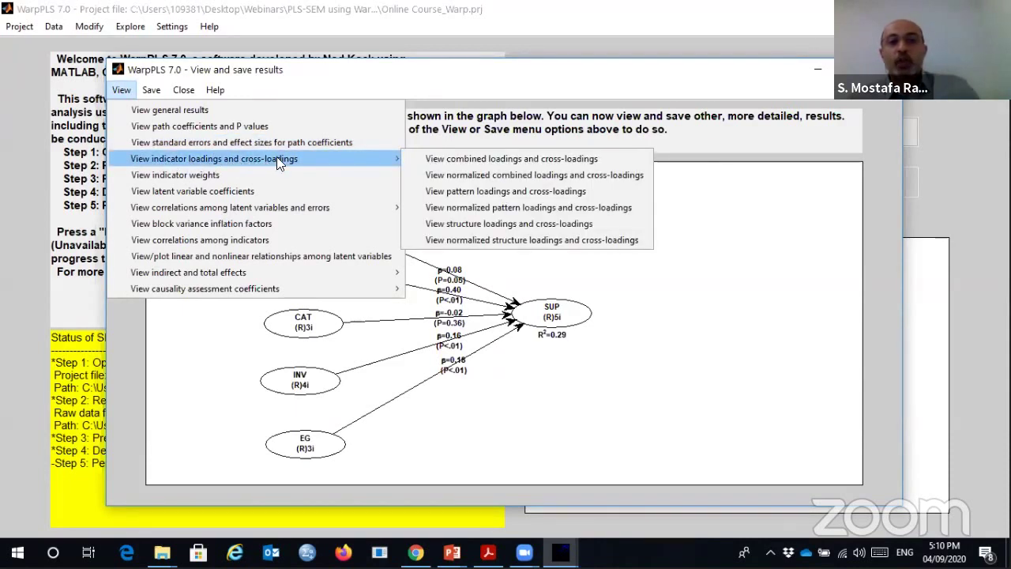
{"action": "left_click", "coordinate": [430, 159]}
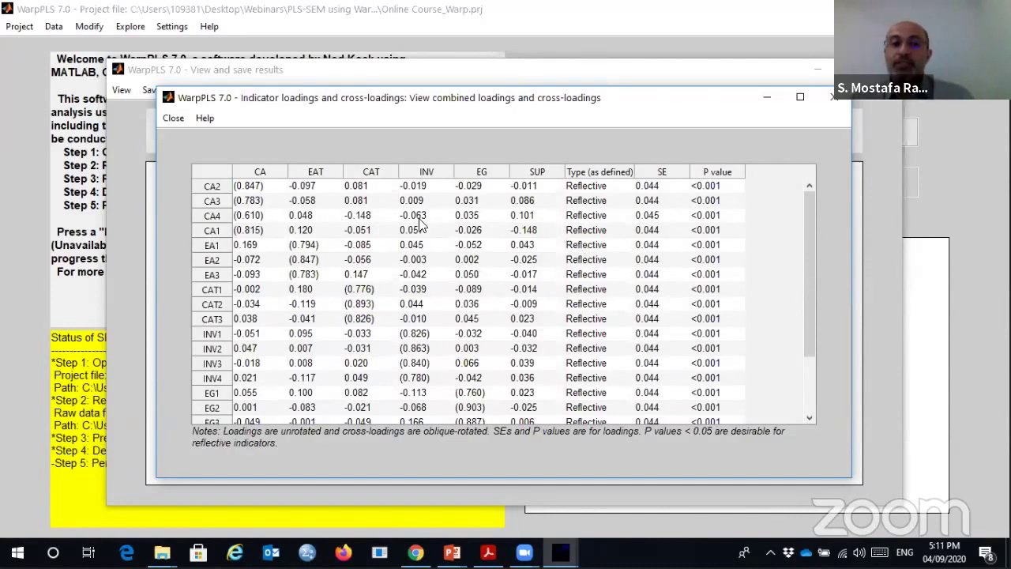
{"action": "left_click", "coordinate": [833, 97]}
- View the correlations among latent variables with square roots of AVEs, and close the table and the results window
{"action": "left_click", "coordinate": [119, 88]}
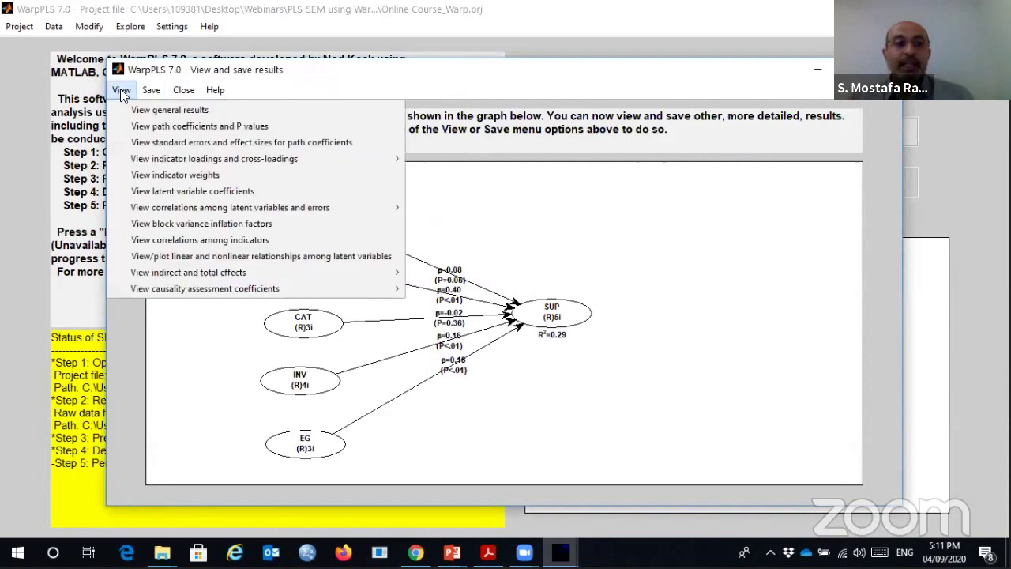
{"action": "mouse_move", "coordinate": [150, 212]}
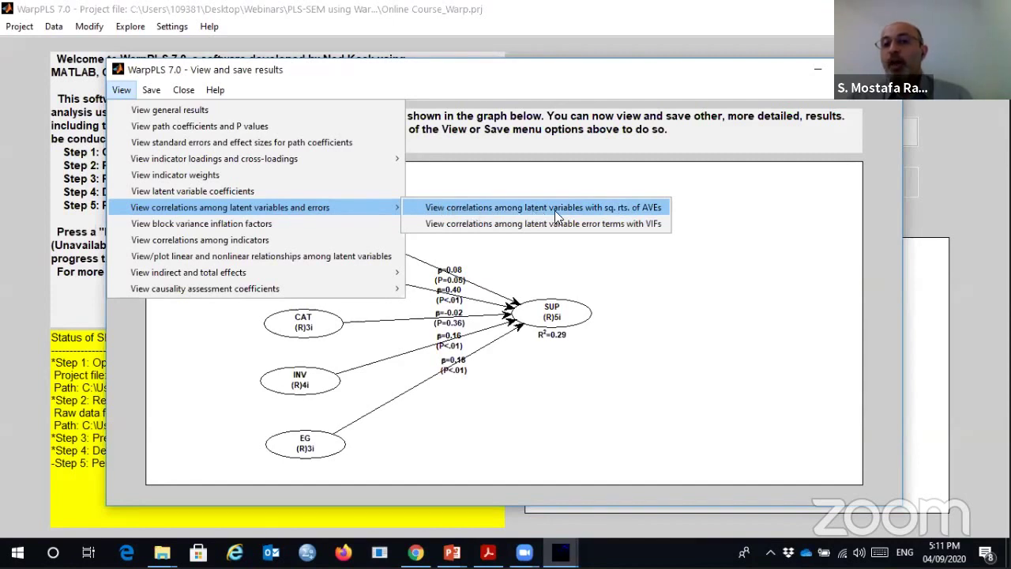
{"action": "left_click", "coordinate": [629, 207]}
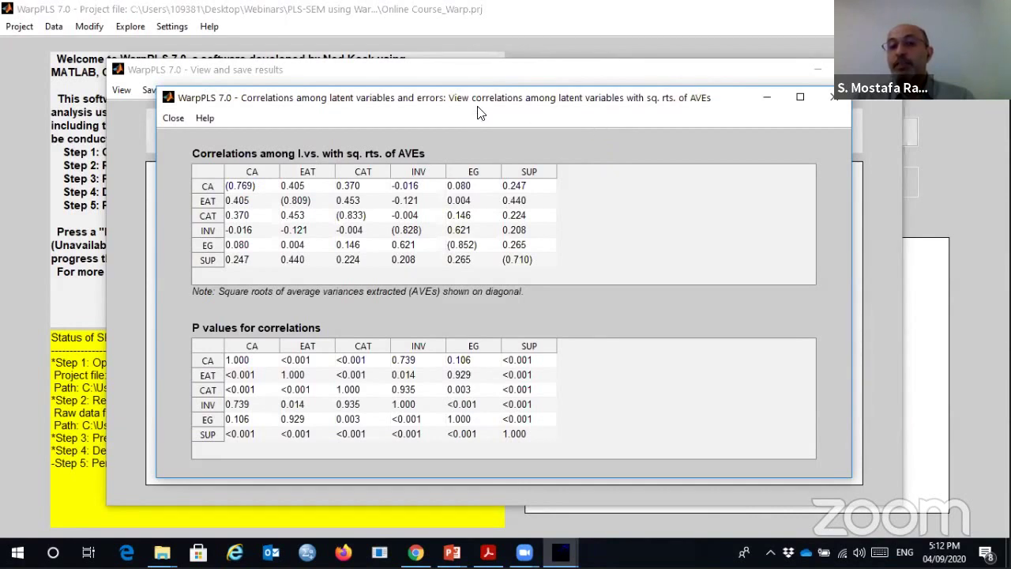
{"action": "left_click", "coordinate": [836, 97]}
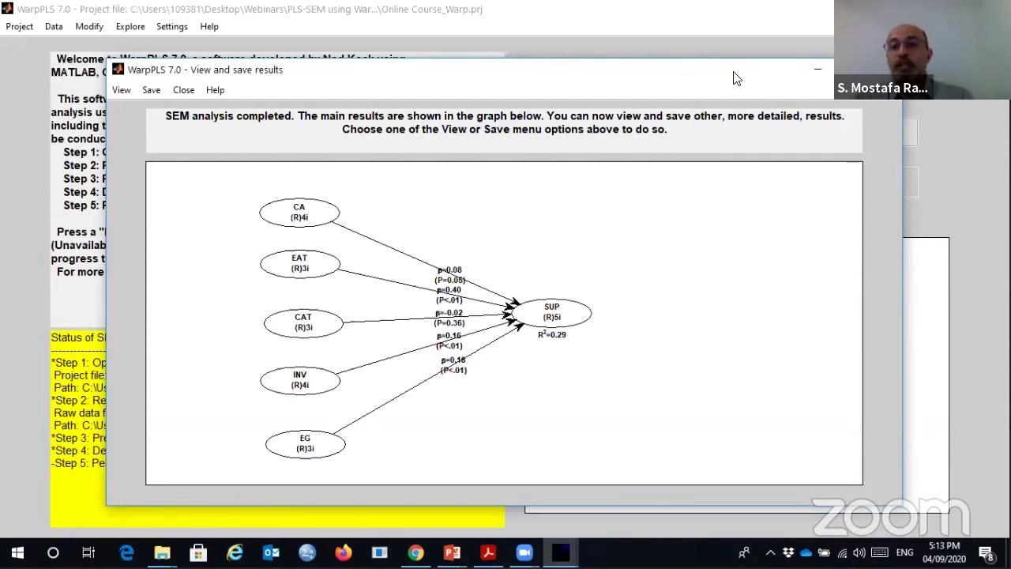
{"action": "left_click_drag", "start_coordinate": [684, 70], "coordinate": [621, 65]}
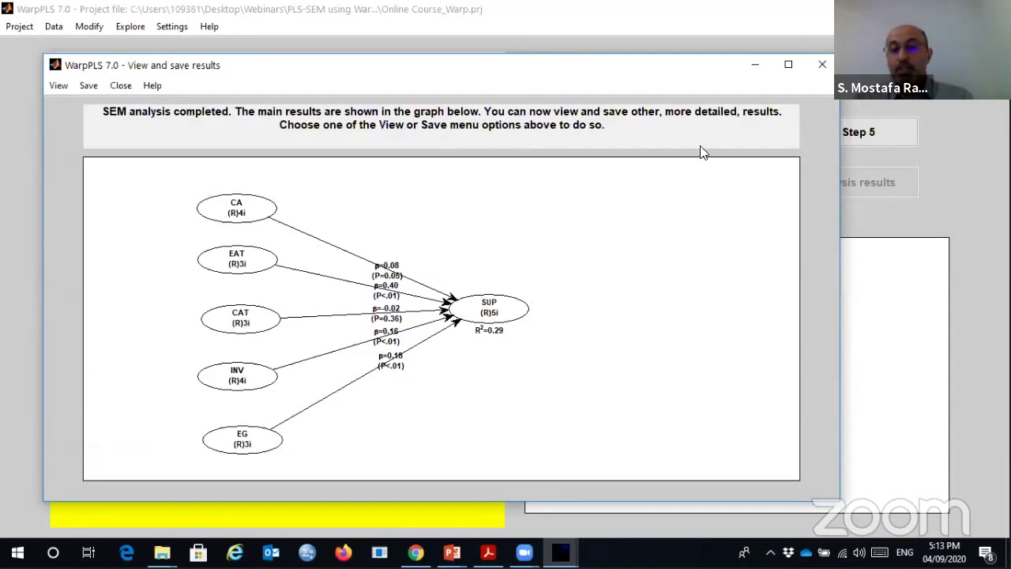
{"action": "left_click", "coordinate": [826, 64]}
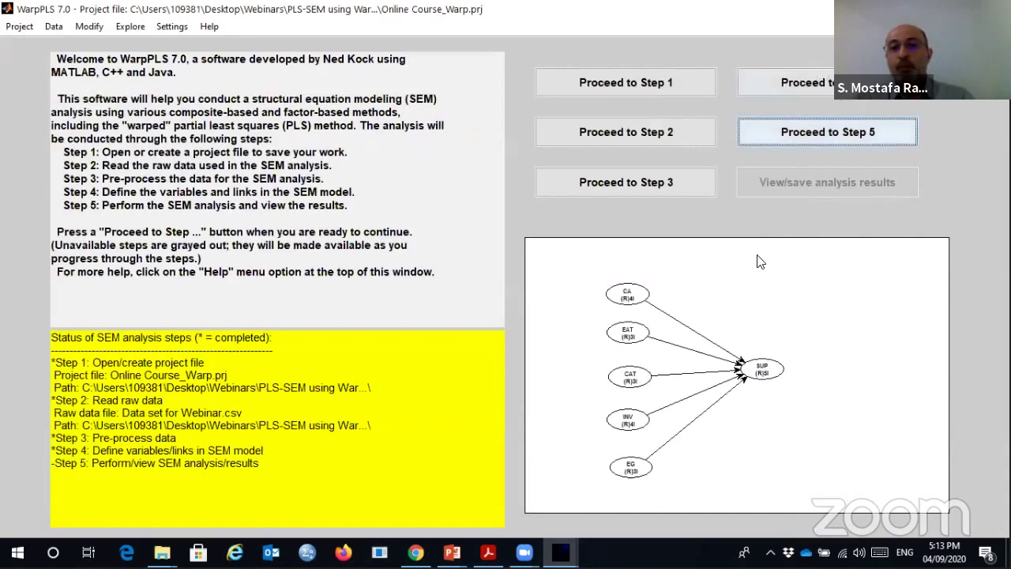
{"action": "left_click", "coordinate": [775, 180]}
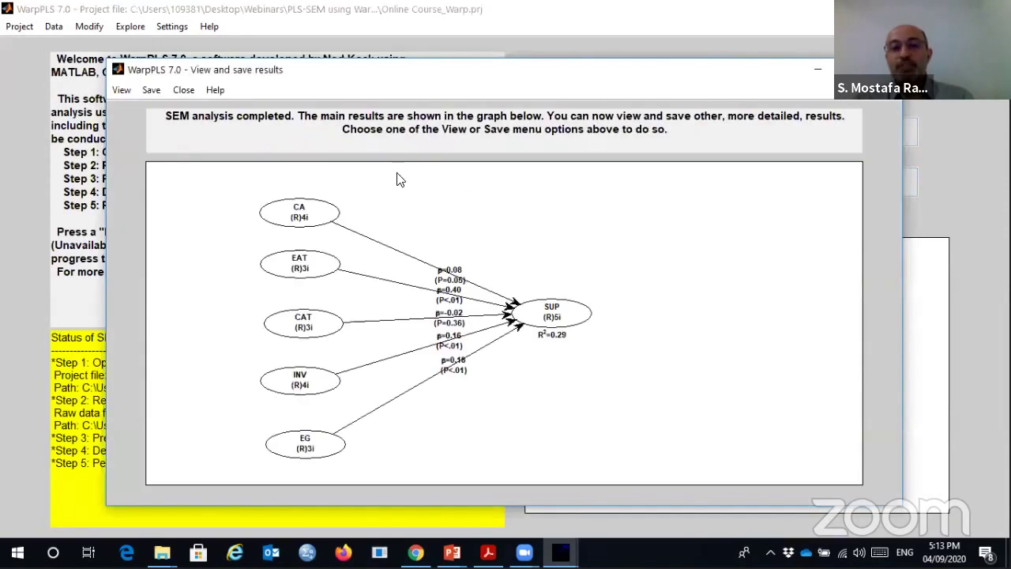
{"action": "left_click", "coordinate": [115, 90]}
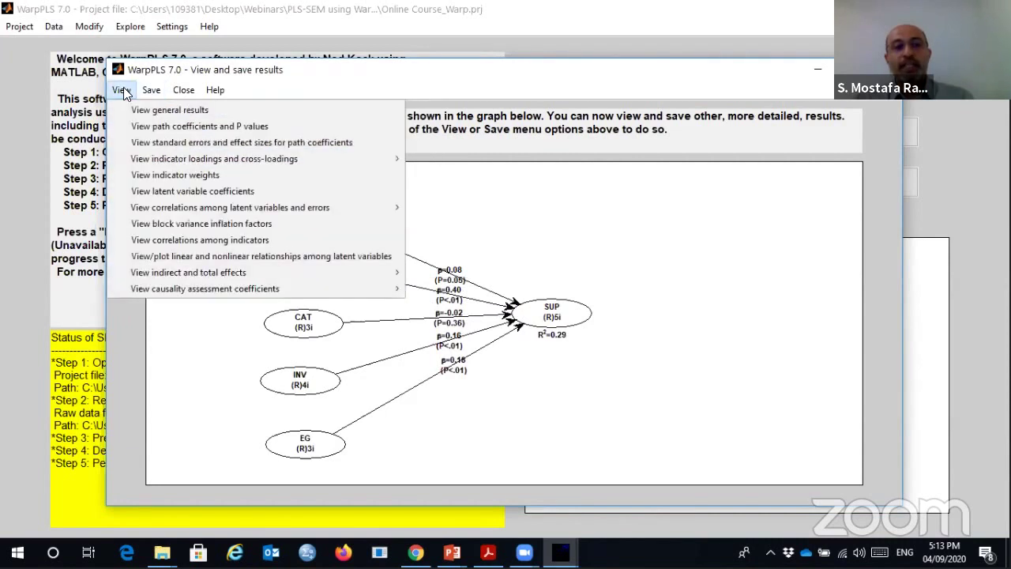
{"action": "left_click", "coordinate": [709, 204]}
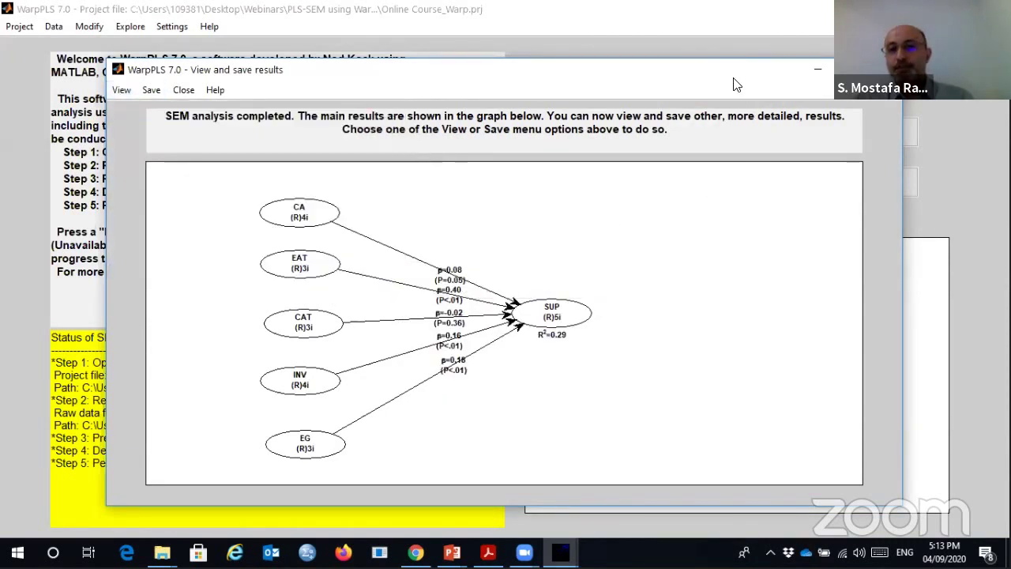
{"action": "left_click_drag", "start_coordinate": [728, 79], "coordinate": [666, 78]}
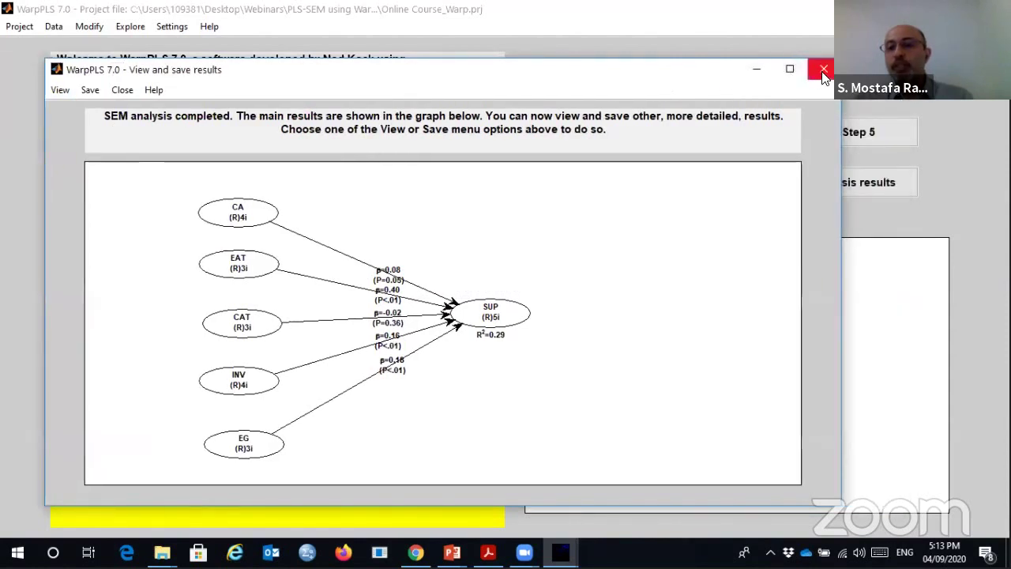
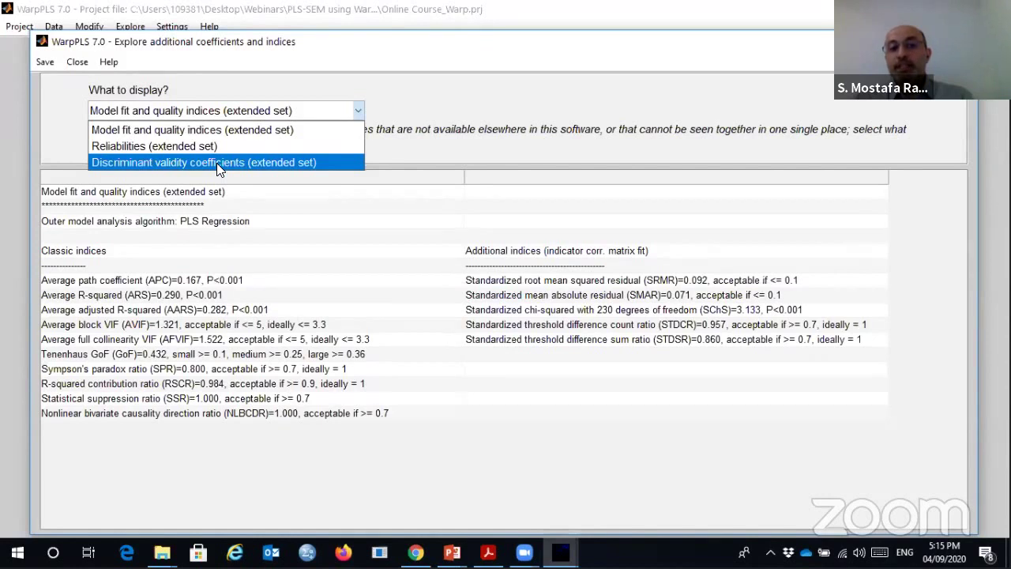
- Display the extended set of discriminant validity coefficients and examine the correlations, structure loadings and cross-loadings, and HTMT ratios
{"action": "left_click", "coordinate": [217, 162]}
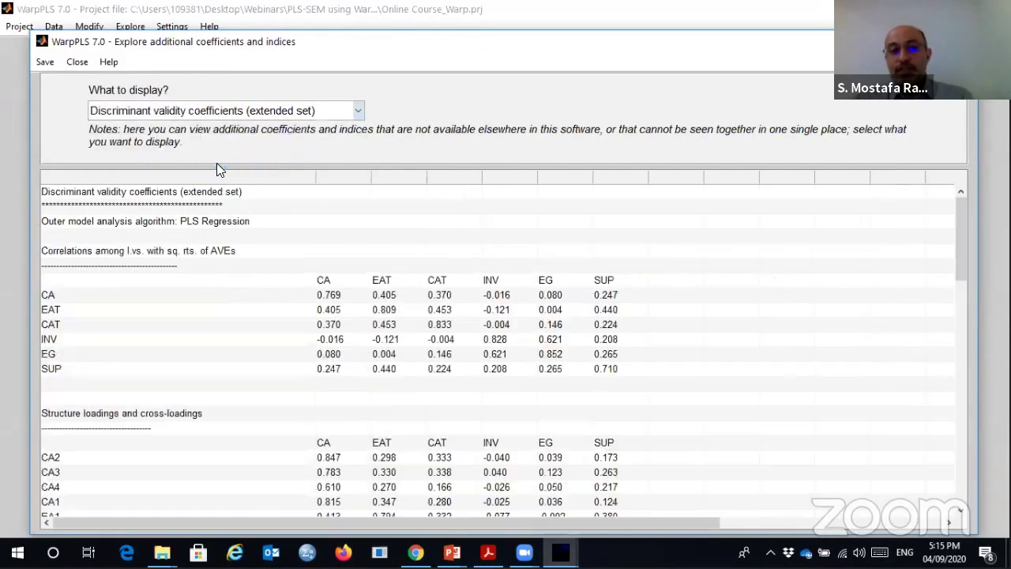
{"action": "left_click", "coordinate": [731, 310]}
{"action": "scroll", "coordinate": [618, 289], "scroll_direction": "down", "scroll_amount": 1}
{"action": "scroll", "coordinate": [619, 290], "scroll_direction": "up", "scroll_amount": 1}
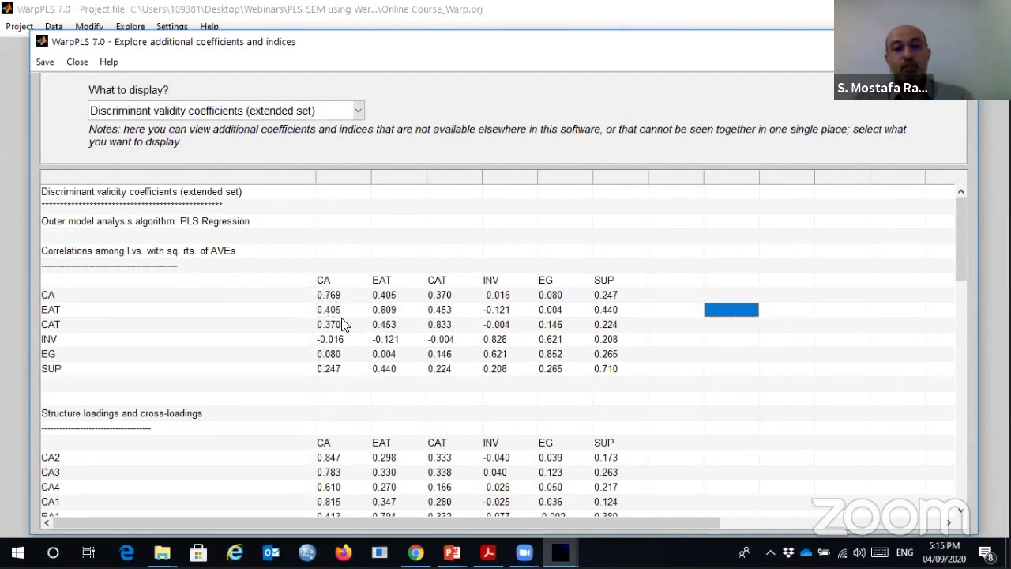
{"action": "scroll", "coordinate": [533, 363], "scroll_direction": "down", "scroll_amount": 2}
{"action": "scroll", "coordinate": [532, 362], "scroll_direction": "down", "scroll_amount": 2}
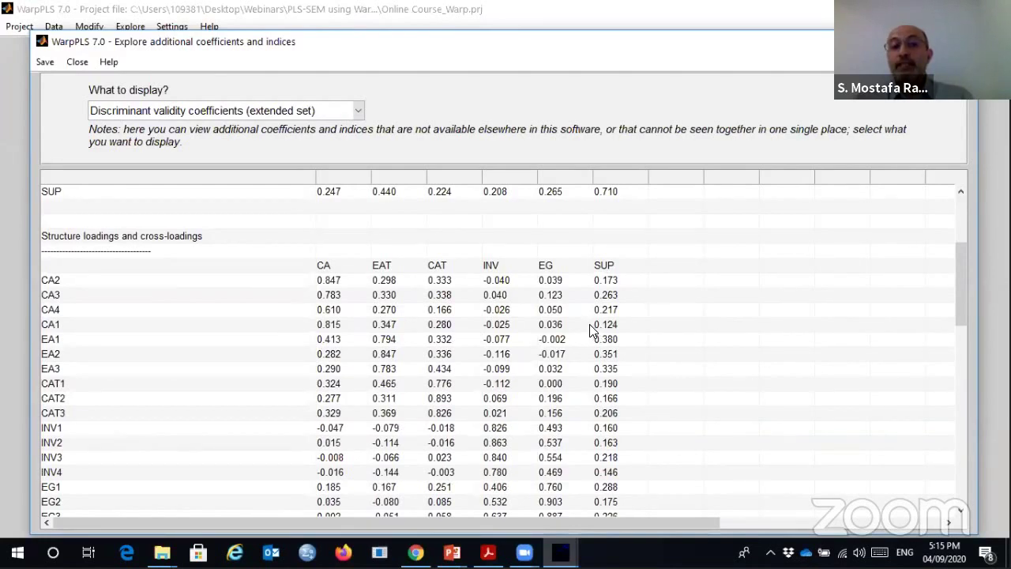
{"action": "scroll", "coordinate": [592, 330], "scroll_direction": "down", "scroll_amount": 10}
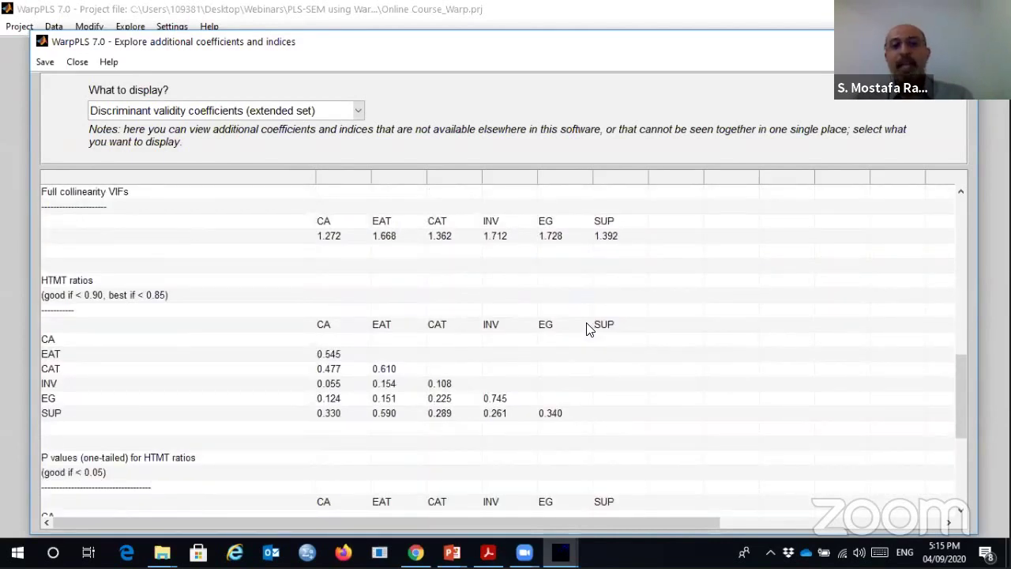
{"action": "scroll", "coordinate": [592, 330], "scroll_direction": "down", "scroll_amount": 1}
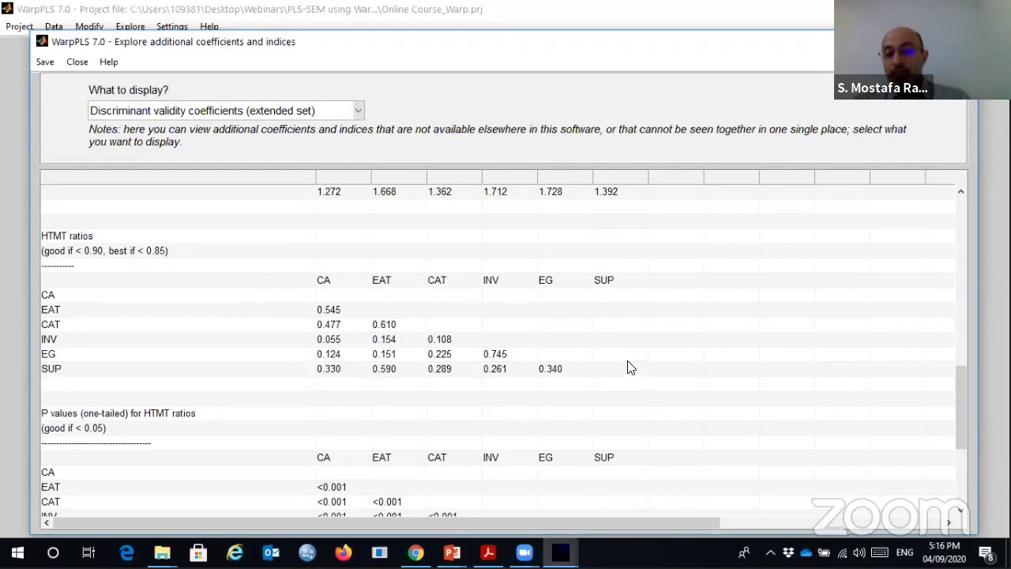
- Examine the P values and 90 percent confidence intervals for the HTMT ratios, selecting the interval bounds for EAT and CA
{"action": "scroll", "coordinate": [630, 368], "scroll_direction": "down", "scroll_amount": 3}
{"action": "scroll", "coordinate": [629, 367], "scroll_direction": "down", "scroll_amount": 2}
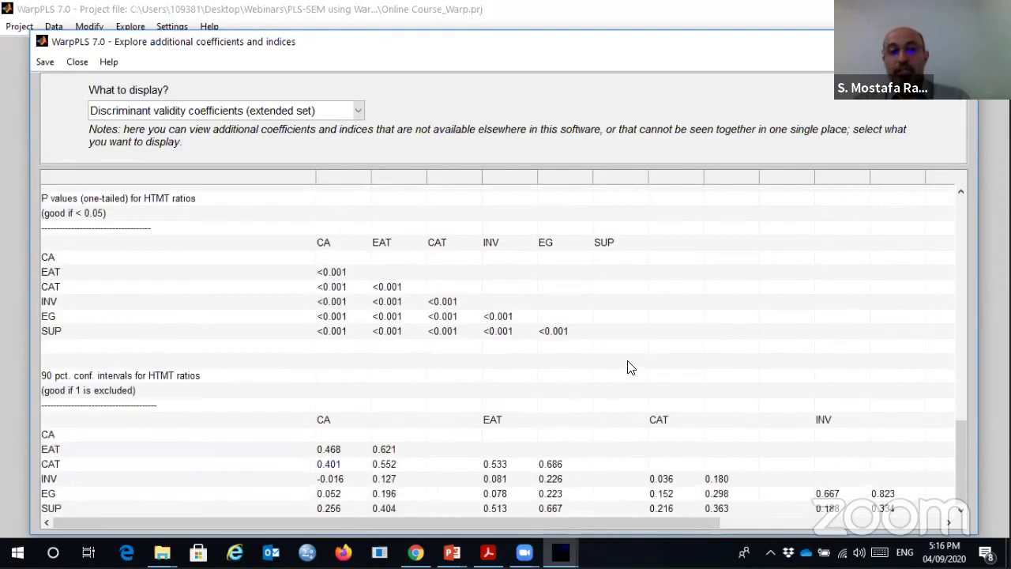
{"action": "scroll", "coordinate": [238, 348], "scroll_direction": "up", "scroll_amount": 1}
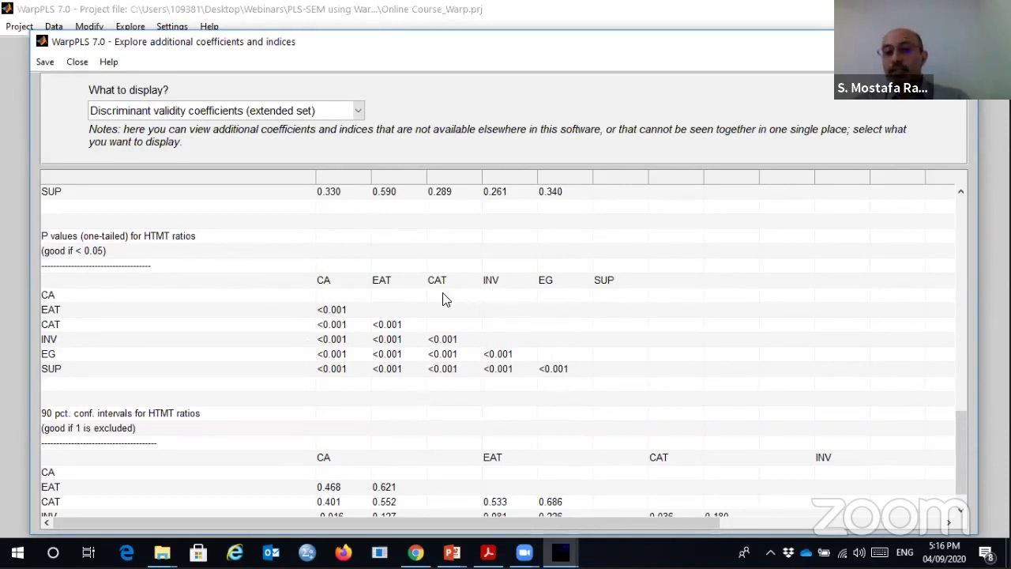
{"action": "scroll", "coordinate": [427, 312], "scroll_direction": "down", "scroll_amount": 1}
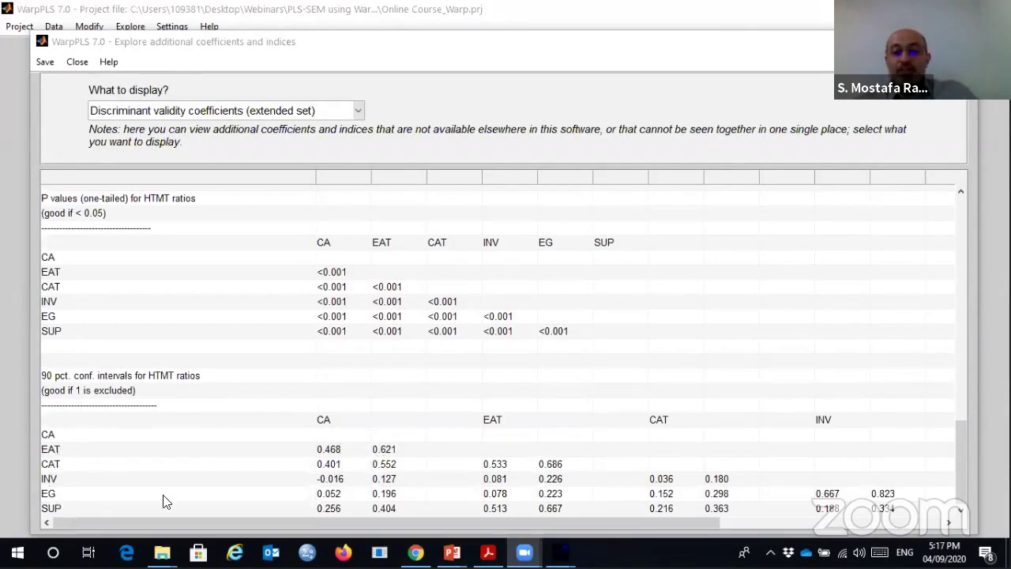
{"action": "left_click", "coordinate": [326, 450]}
{"action": "left_click", "coordinate": [384, 449]}
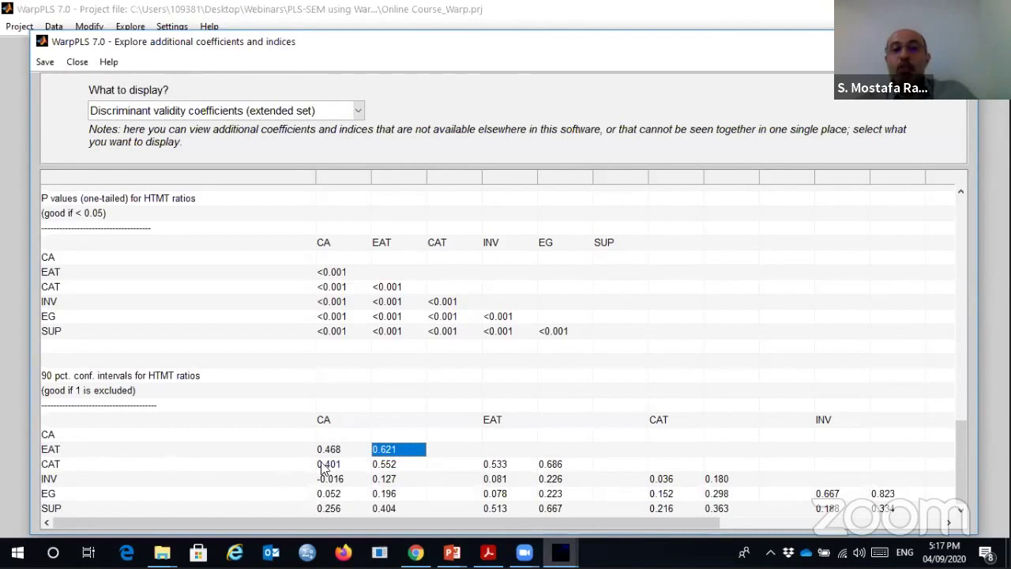
{"action": "left_click", "coordinate": [328, 175]}
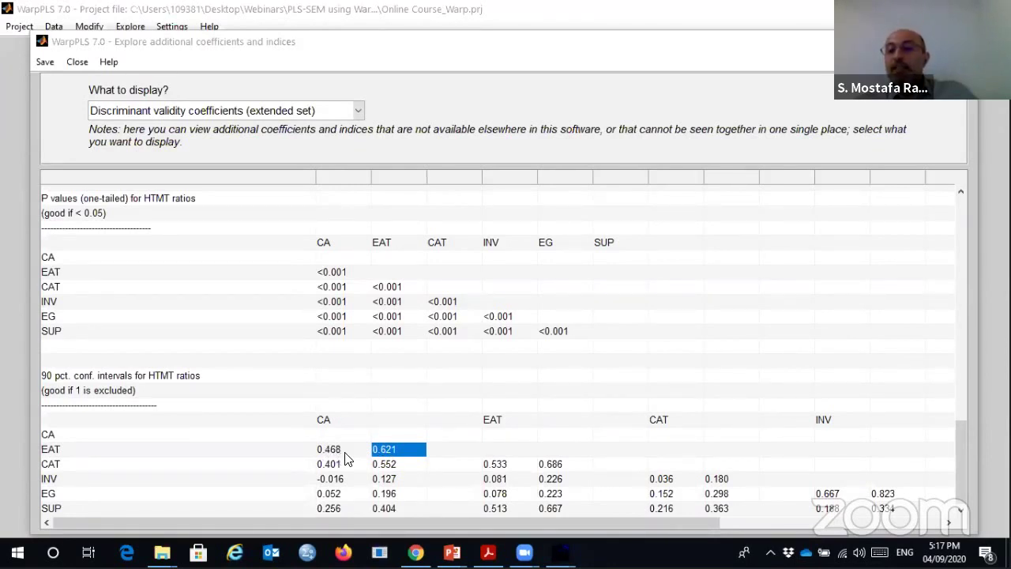
- Compare the HTMT ratios and their 0.90 and 0.85 thresholds with the P values and confidence intervals below
{"action": "scroll", "coordinate": [442, 300], "scroll_direction": "up", "scroll_amount": 2}
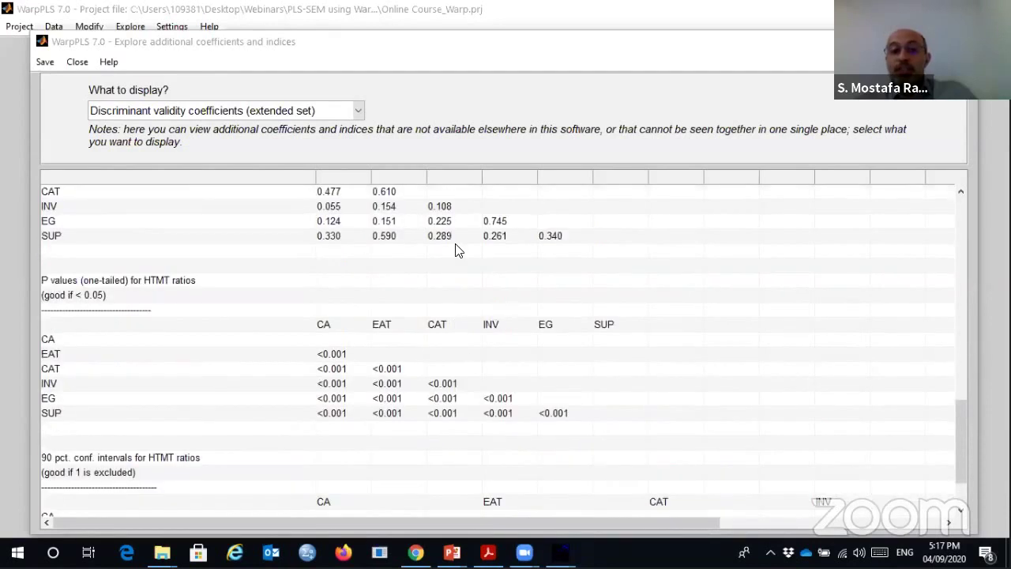
{"action": "scroll", "coordinate": [481, 397], "scroll_direction": "up", "scroll_amount": 3}
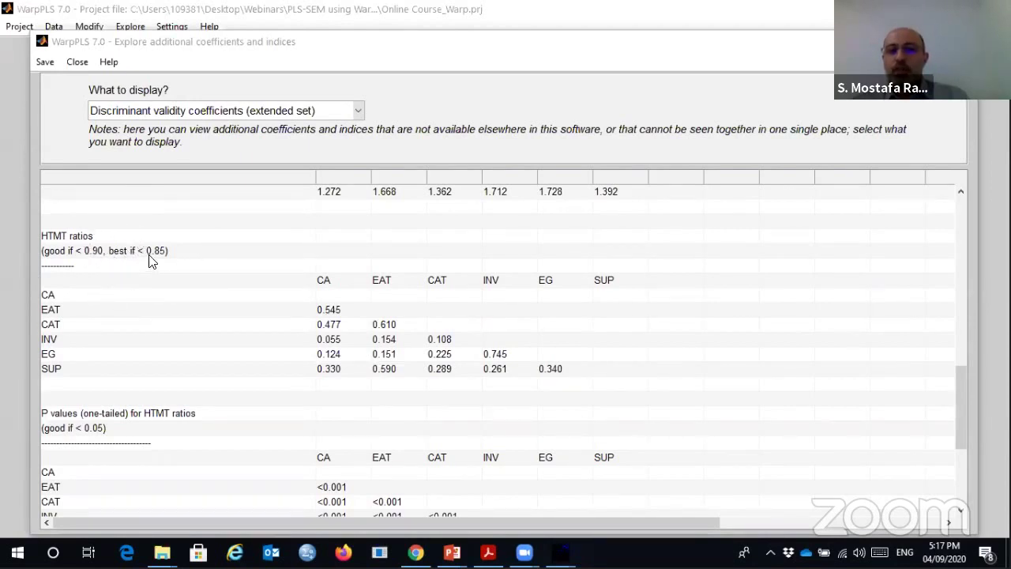
{"action": "scroll", "coordinate": [505, 355], "scroll_direction": "down", "scroll_amount": 5}
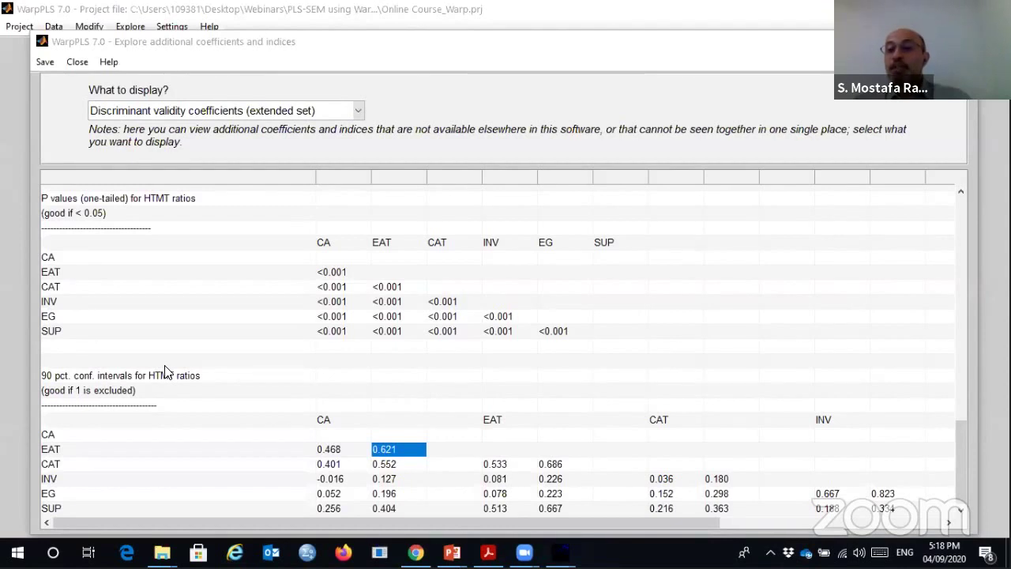
{"action": "scroll", "coordinate": [190, 400], "scroll_direction": "up", "scroll_amount": 4}
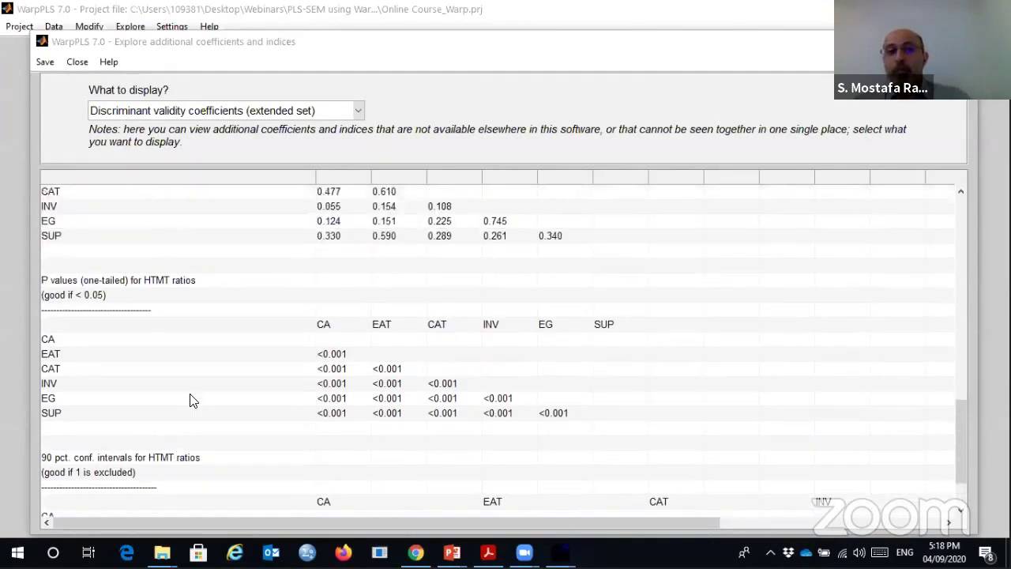
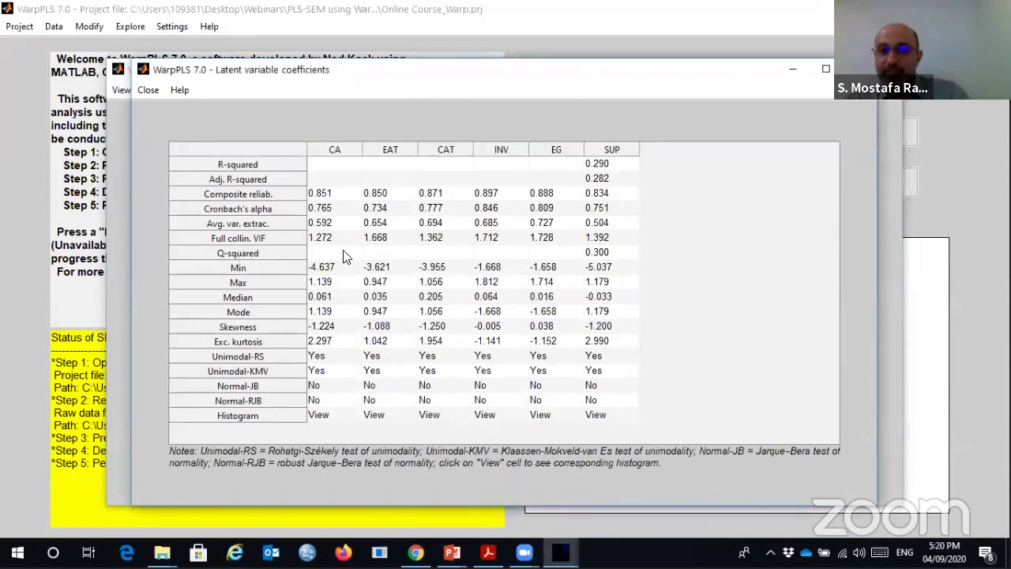
- Highlight SUP's Q-squared value in the latent variable coefficients and close the table
{"action": "left_click", "coordinate": [609, 253]}
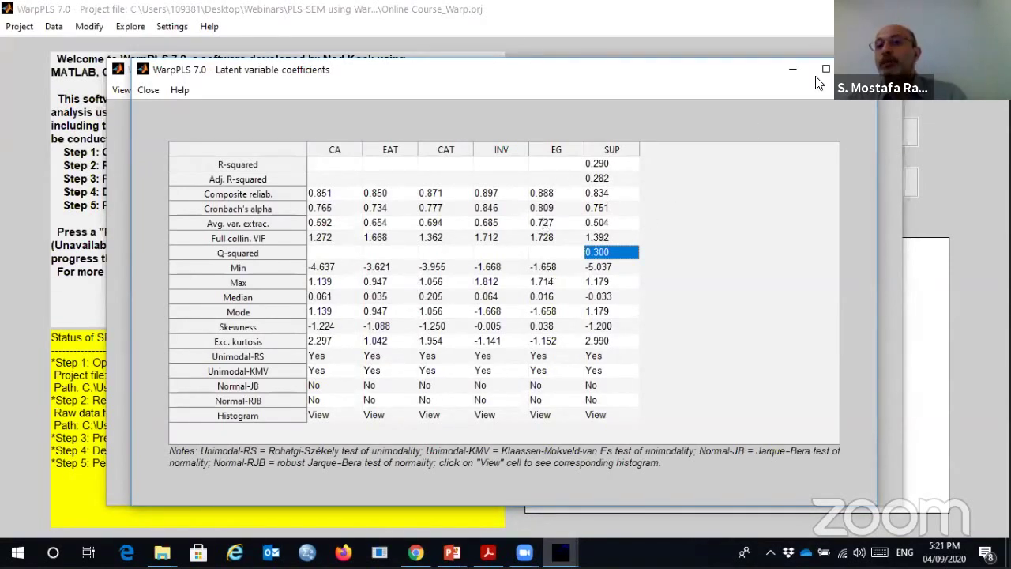
{"action": "left_click_drag", "start_coordinate": [673, 71], "coordinate": [620, 68]}
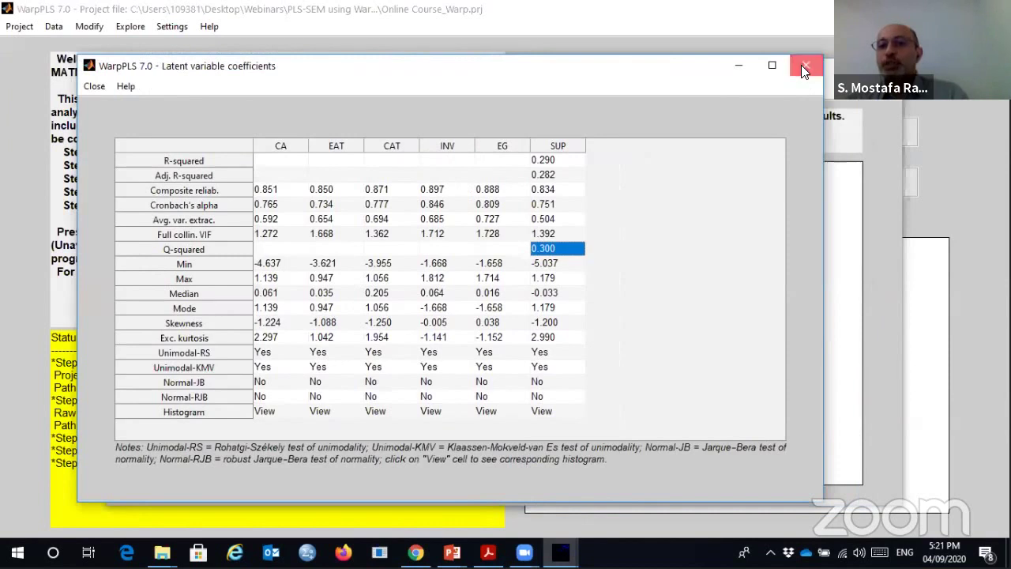
{"action": "left_click", "coordinate": [804, 67]}
- View the path coefficients and P values for the model and close the table
{"action": "left_click", "coordinate": [122, 90]}
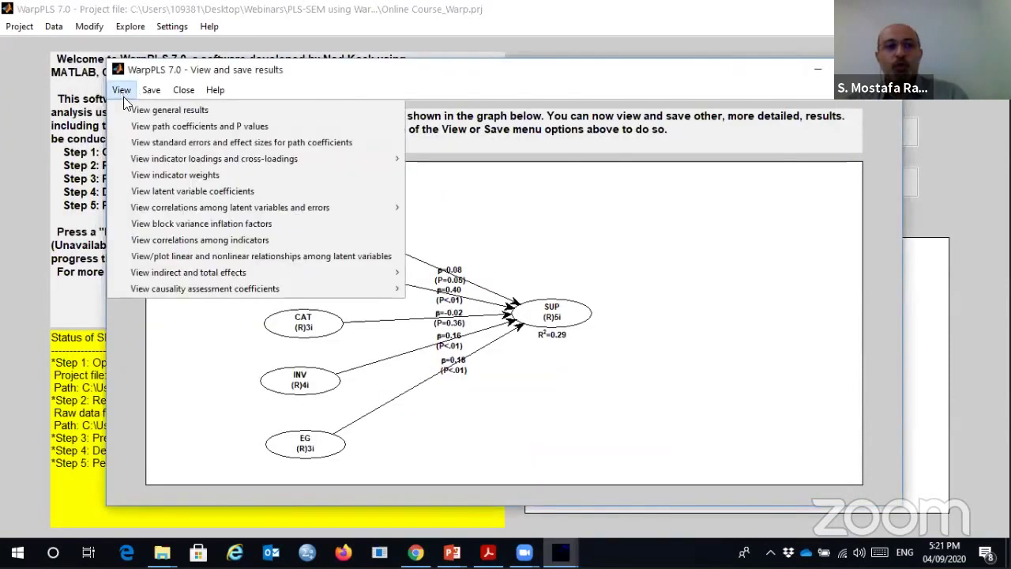
{"action": "left_click", "coordinate": [203, 126]}
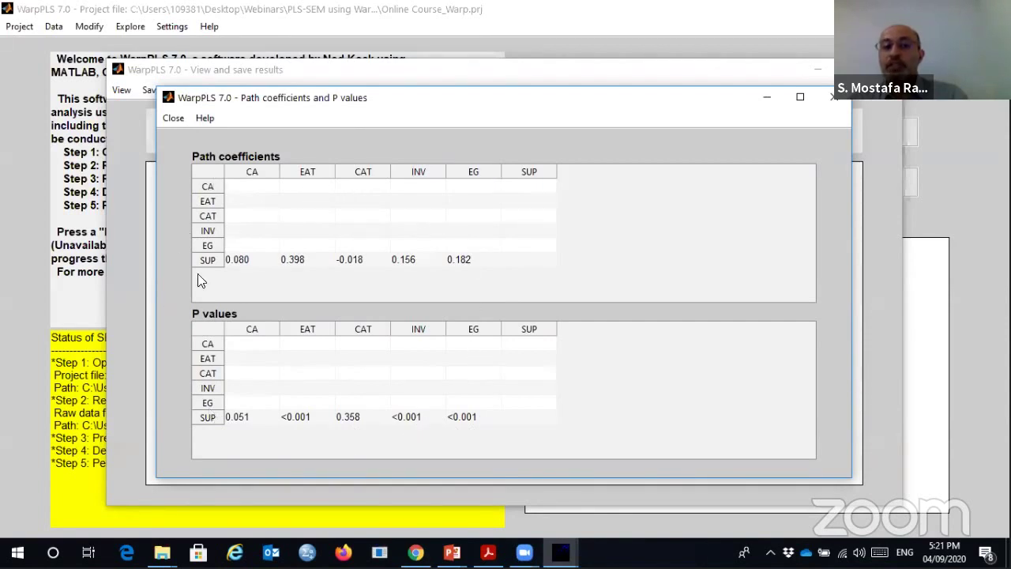
{"action": "left_click", "coordinate": [831, 97]}
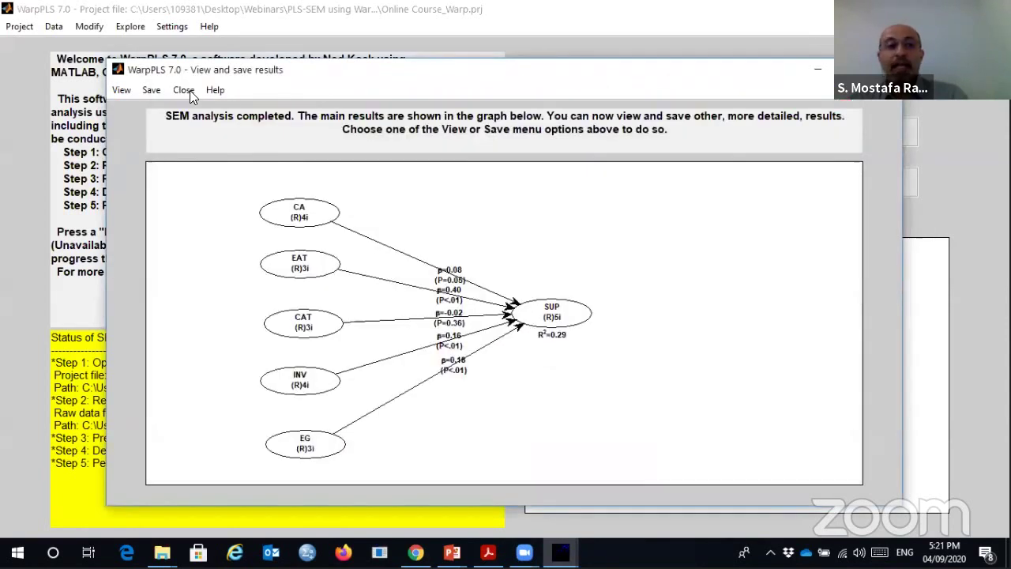
- View the standard errors and effect sizes for path coefficients, close the table and show the options for saving results
{"action": "left_click", "coordinate": [122, 90]}
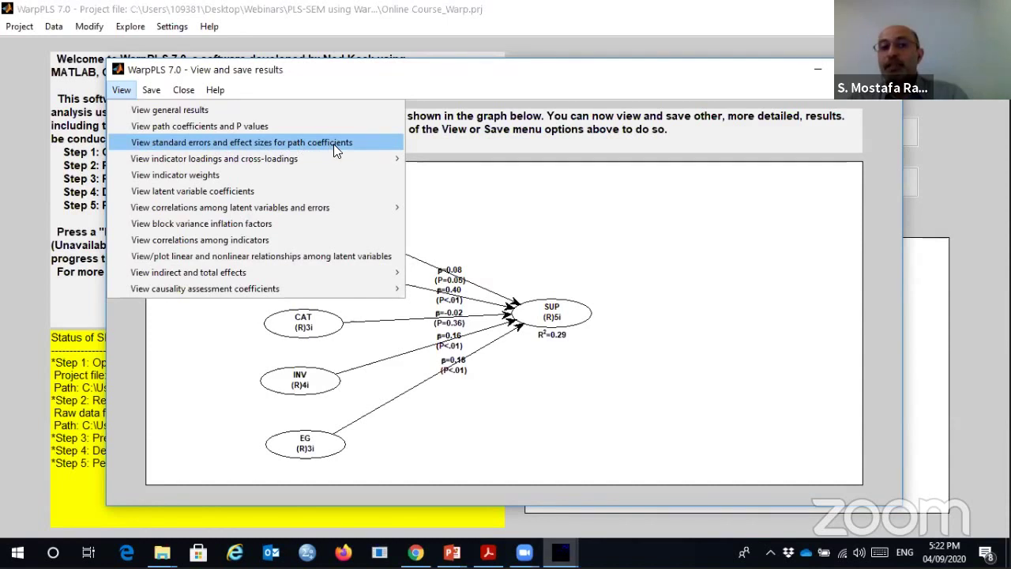
{"action": "left_click", "coordinate": [190, 142]}
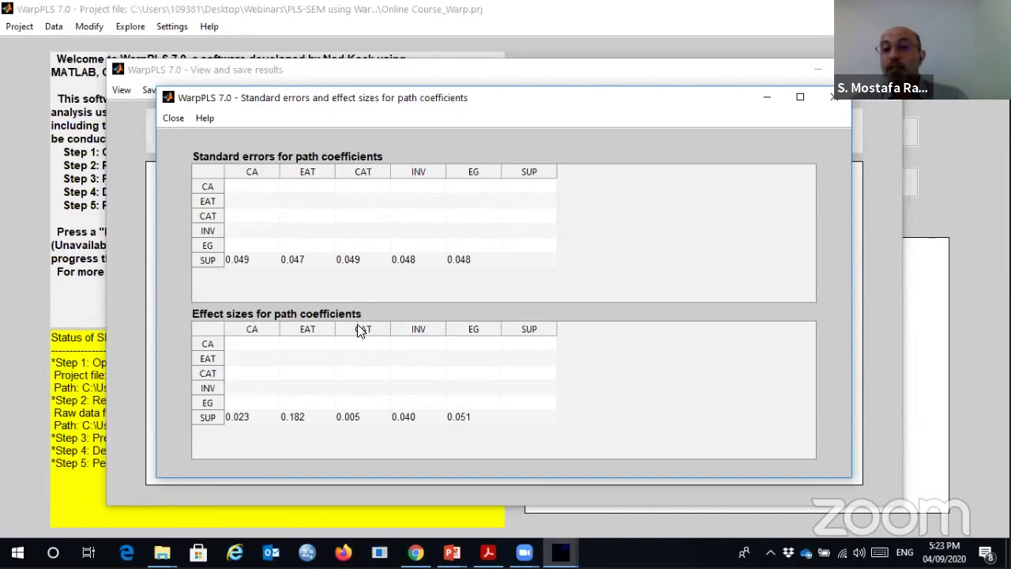
{"action": "left_click", "coordinate": [843, 101]}
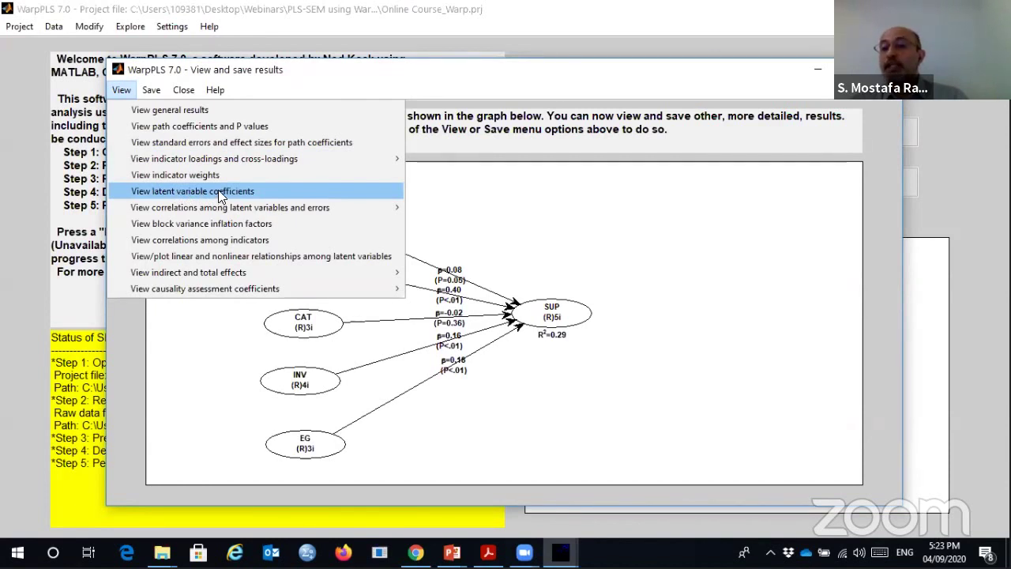
{"action": "mouse_move", "coordinate": [151, 93]}
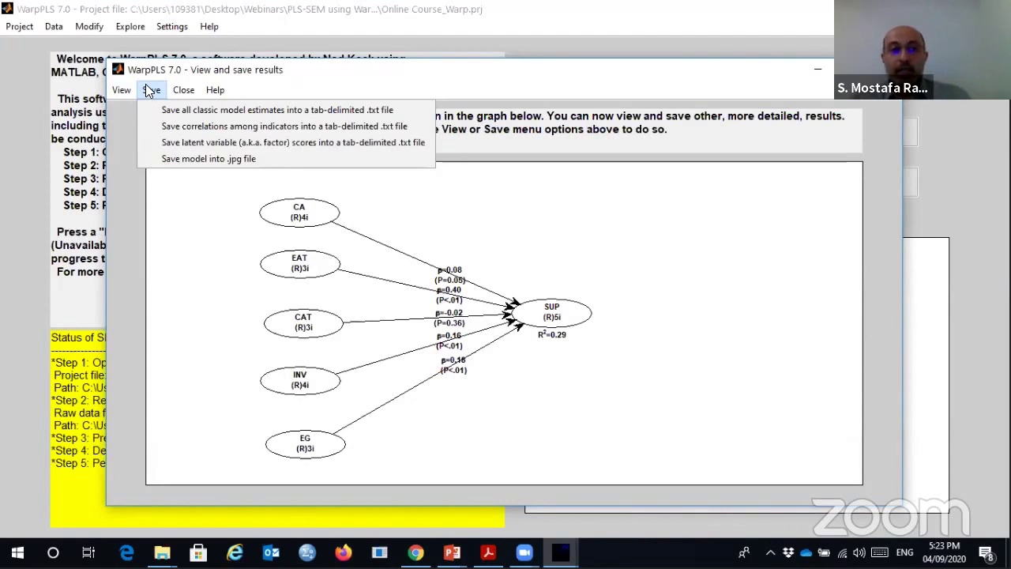
- Save all classic model estimates into a tab-delimited .txt file named Results in the PLS-SEM using WarpPLS 7.0 folder
{"action": "left_click", "coordinate": [125, 90]}
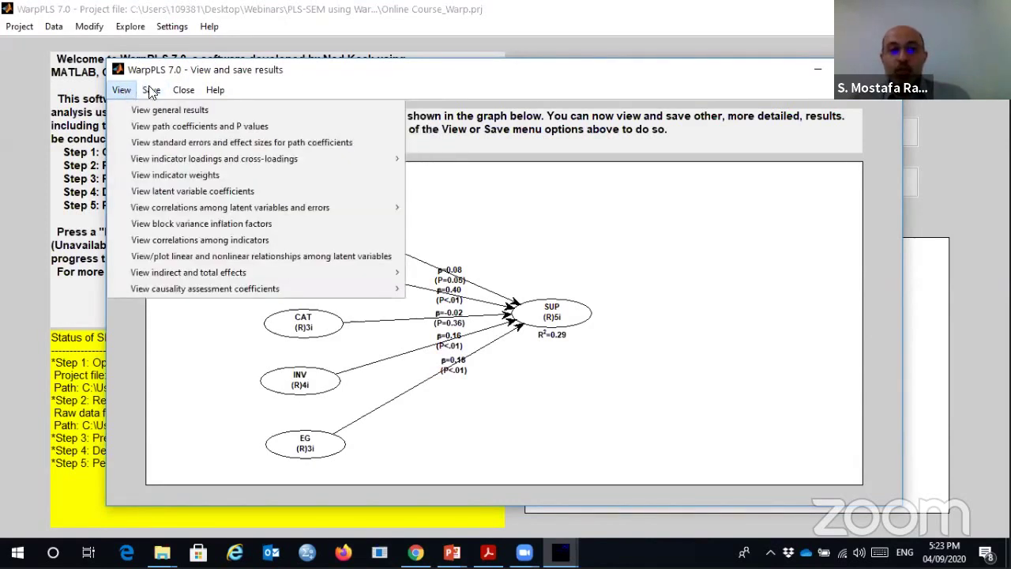
{"action": "mouse_move", "coordinate": [150, 90]}
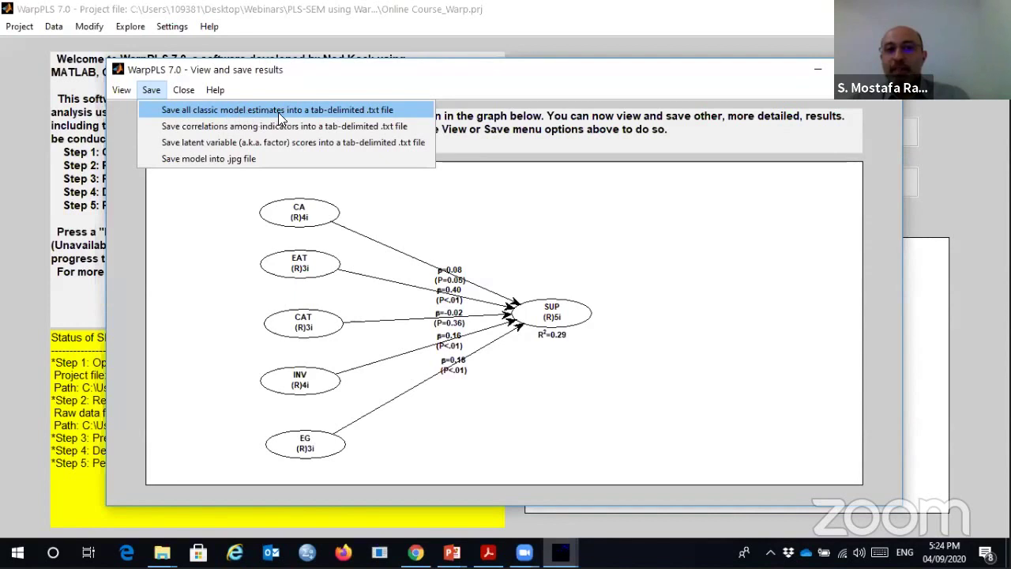
{"action": "left_click", "coordinate": [343, 107]}
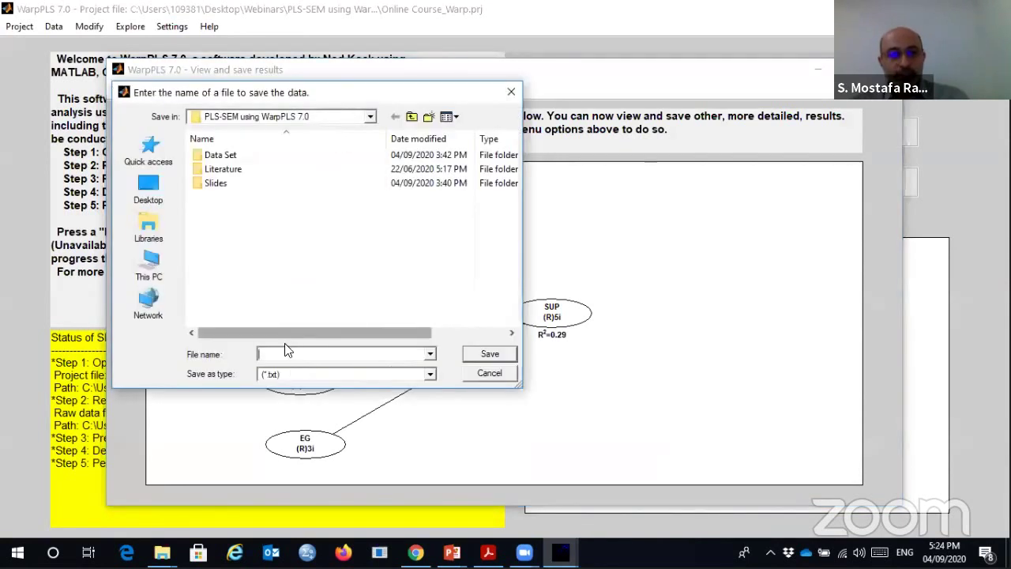
{"action": "type", "text": "R"}
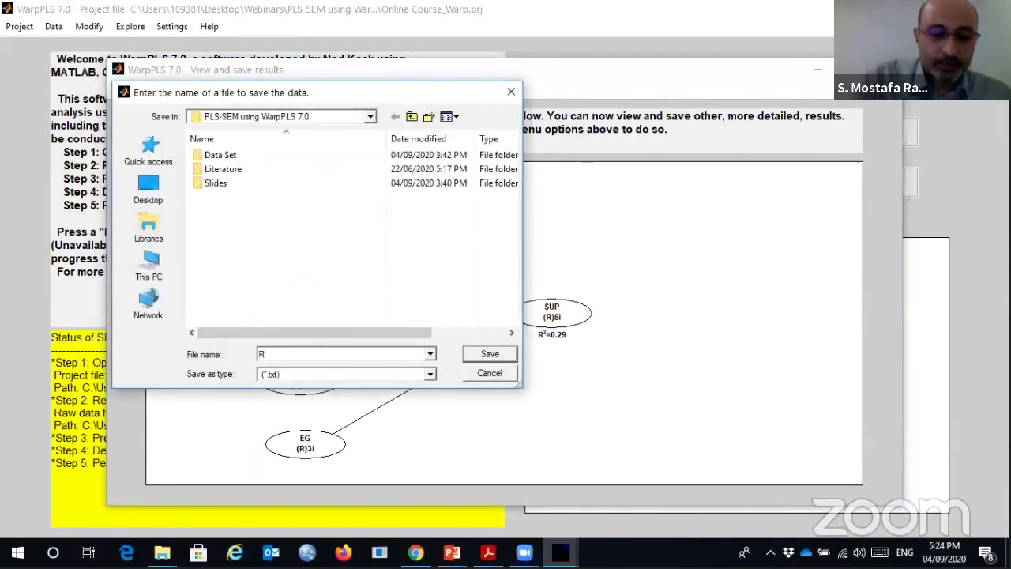
{"action": "type", "text": "esults"}
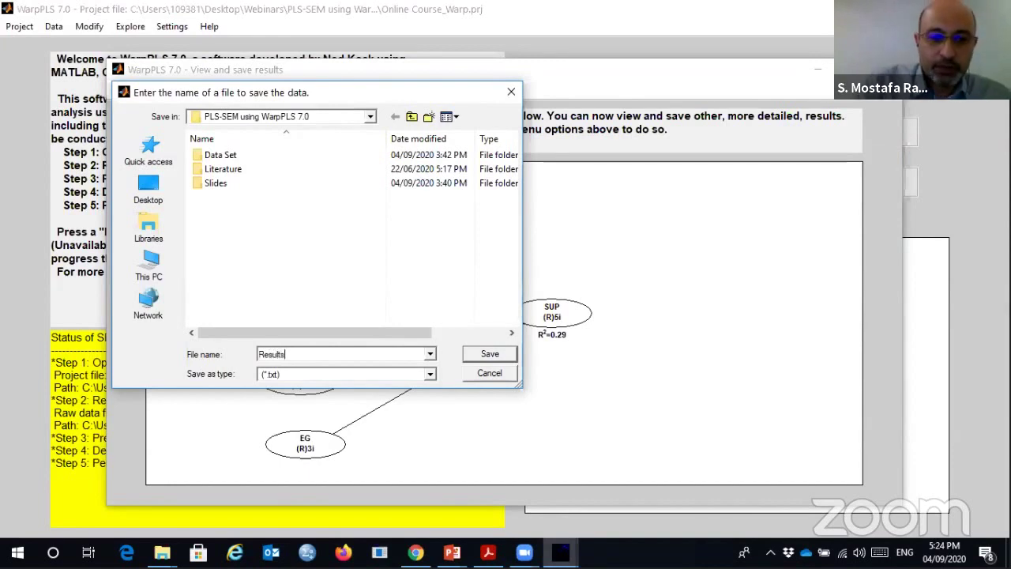
{"action": "left_click", "coordinate": [491, 354]}
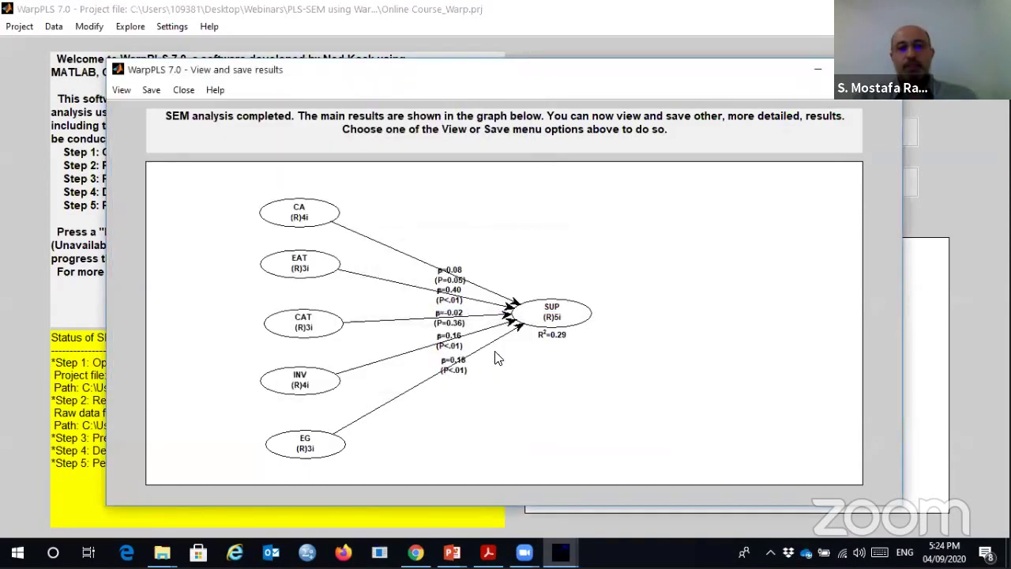
- Check the saved Results file in its project folder and start Excel 2016 with a blank workbook
{"action": "left_click", "coordinate": [162, 550]}
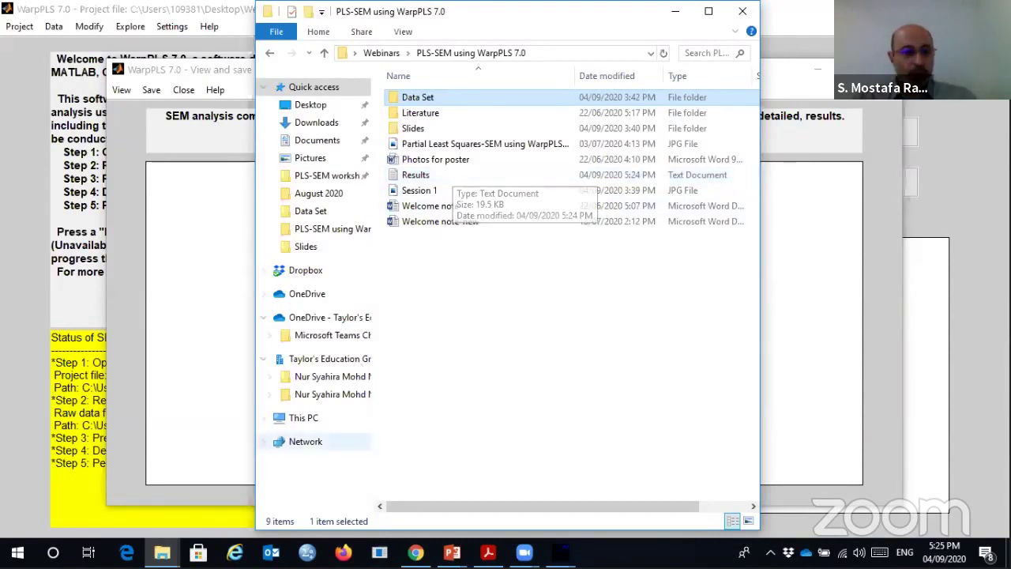
{"action": "left_click", "coordinate": [52, 552]}
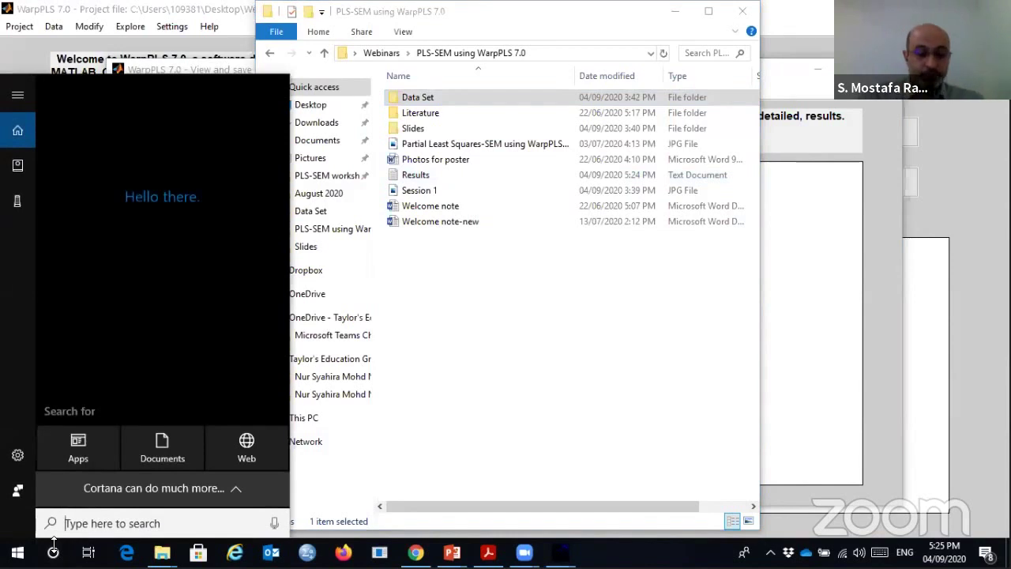
{"action": "type", "text": "ex"}
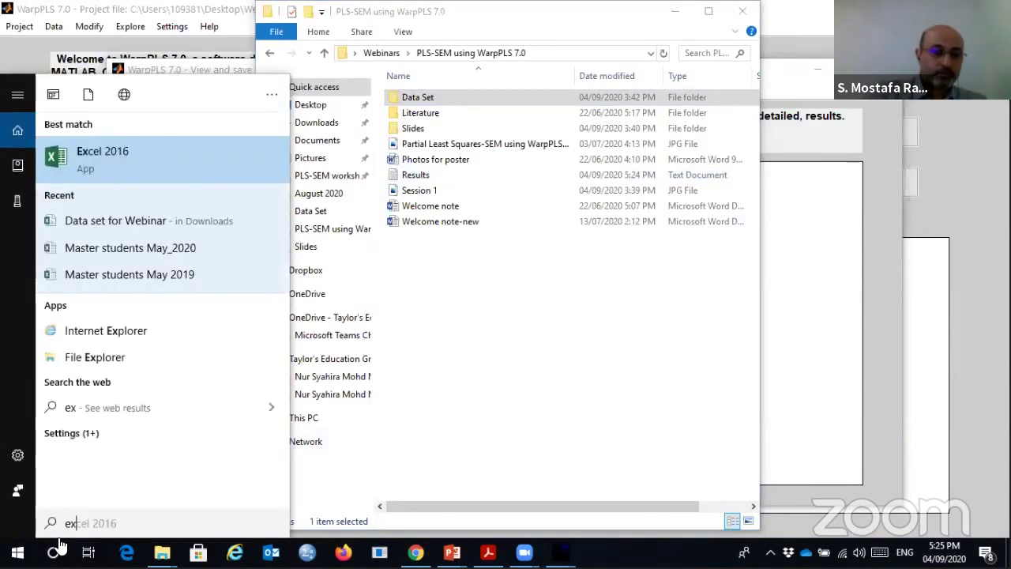
{"action": "left_click", "coordinate": [87, 157]}
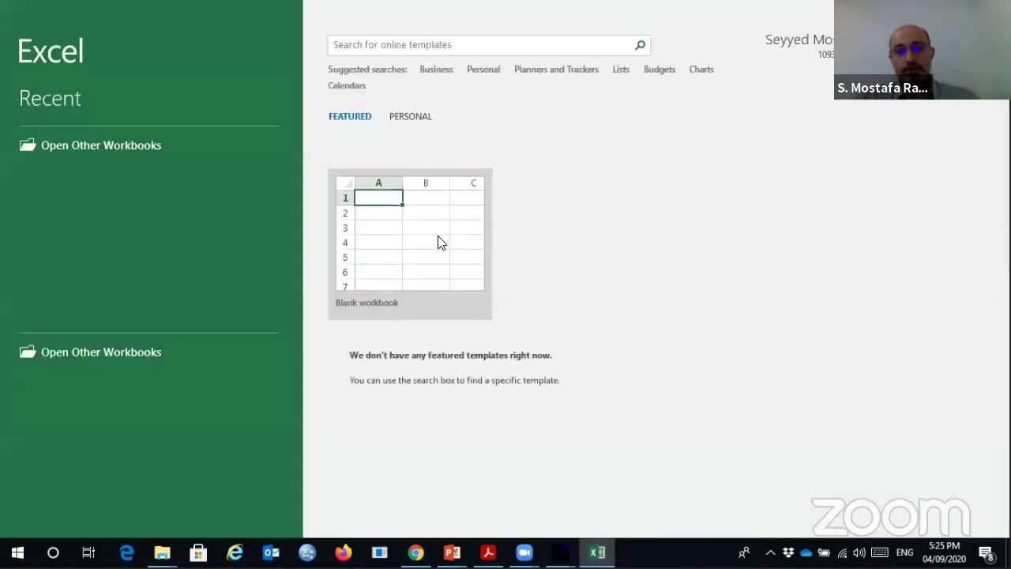
{"action": "left_click", "coordinate": [441, 242]}
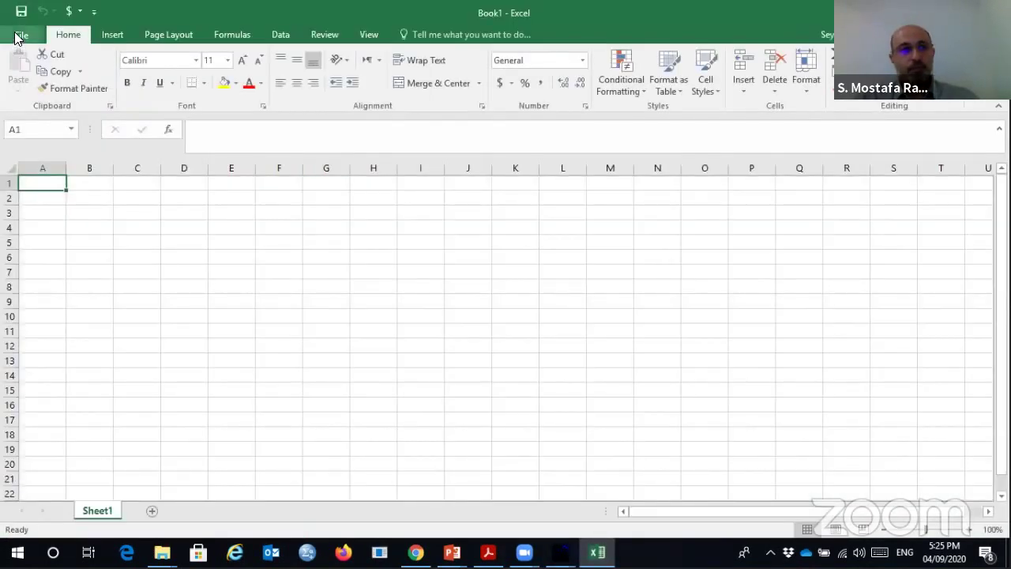
- Browse for a file to open in Excel and go to the PLS-SEM using WarpPLS 7.0 folder
{"action": "left_click", "coordinate": [19, 36]}
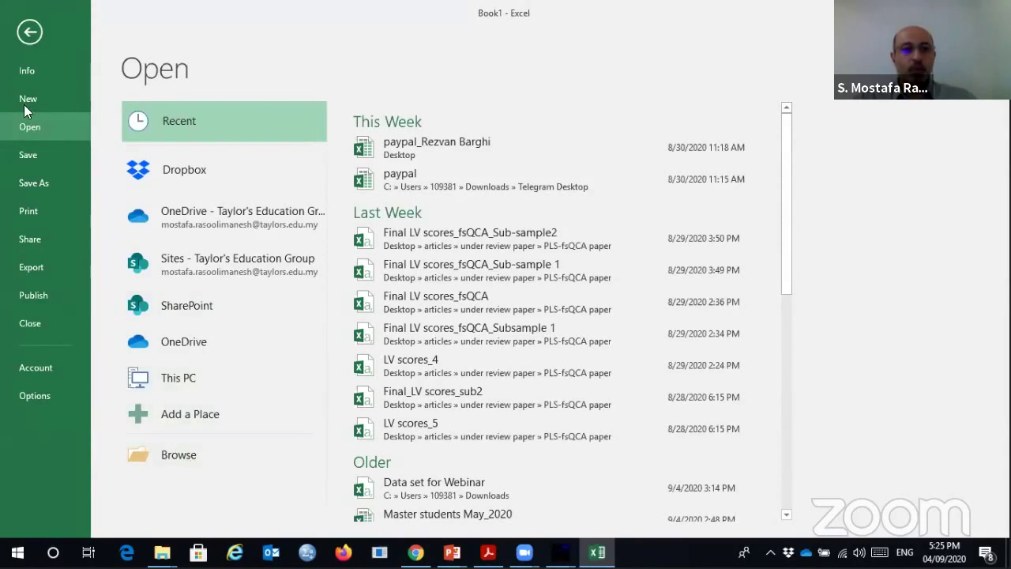
{"action": "left_click", "coordinate": [188, 455]}
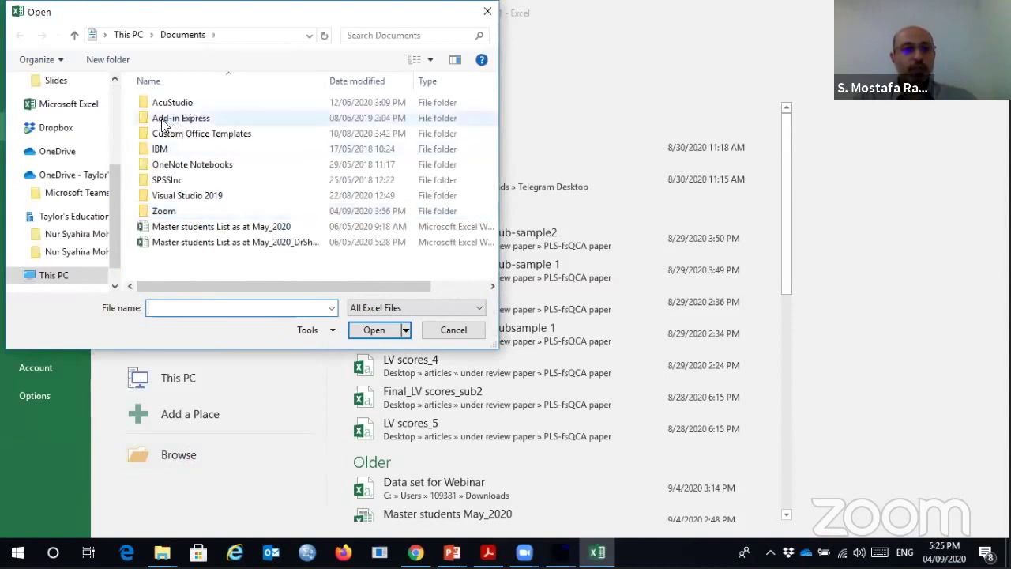
{"action": "scroll", "coordinate": [115, 97], "scroll_direction": "up", "scroll_amount": 3}
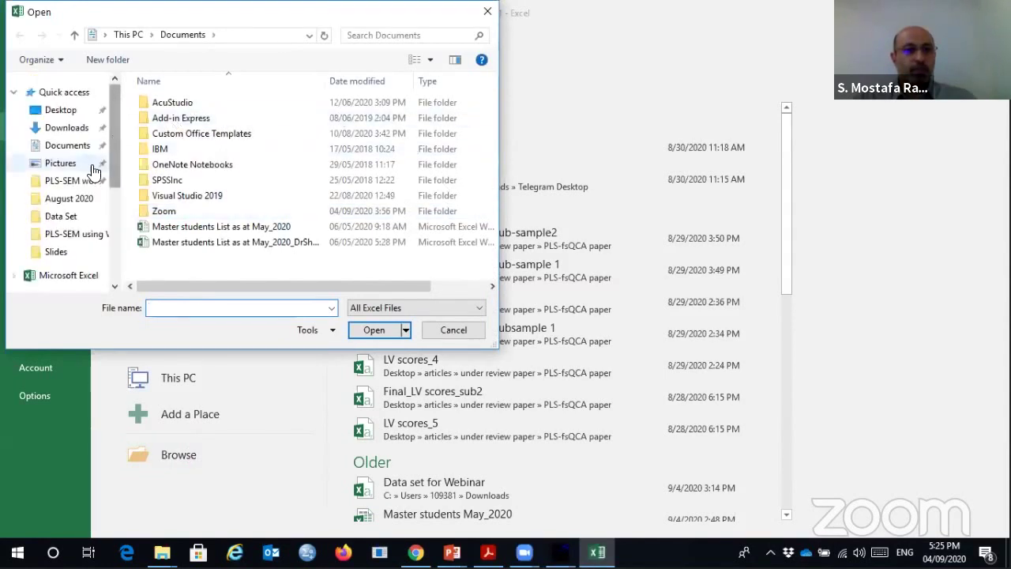
{"action": "left_click", "coordinate": [74, 184]}
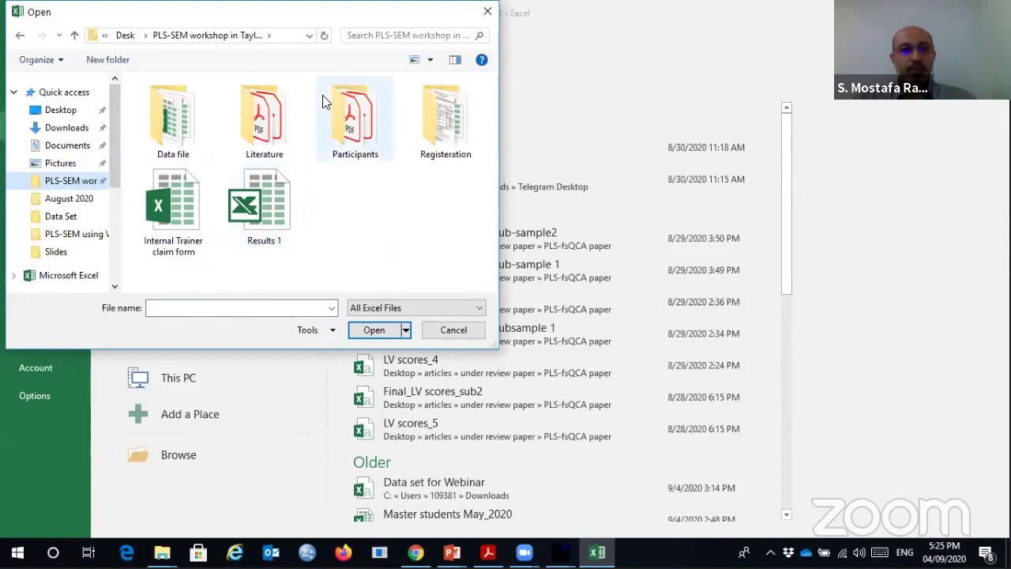
{"action": "left_click", "coordinate": [124, 35]}
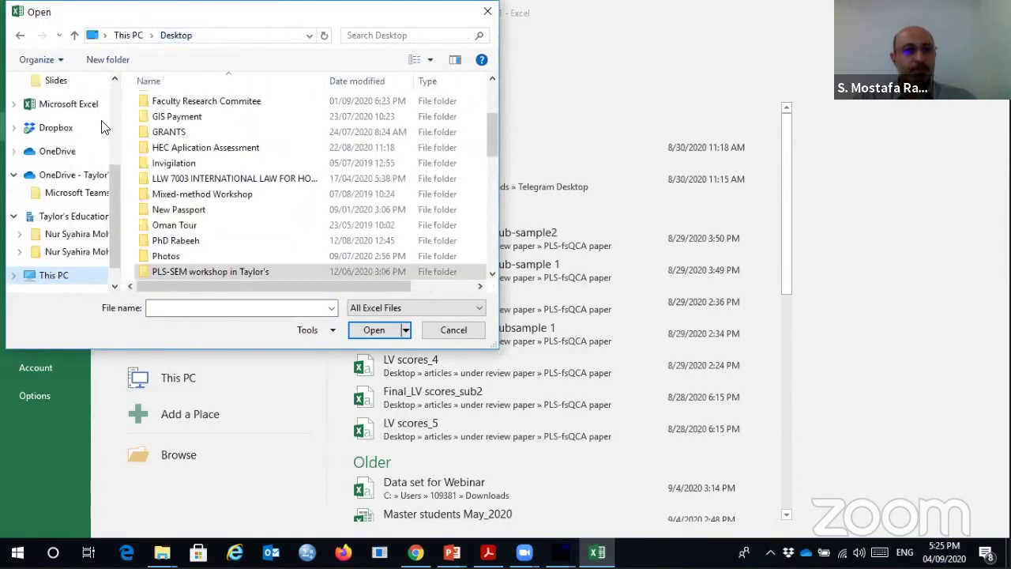
{"action": "scroll", "coordinate": [67, 206], "scroll_direction": "up", "scroll_amount": 3}
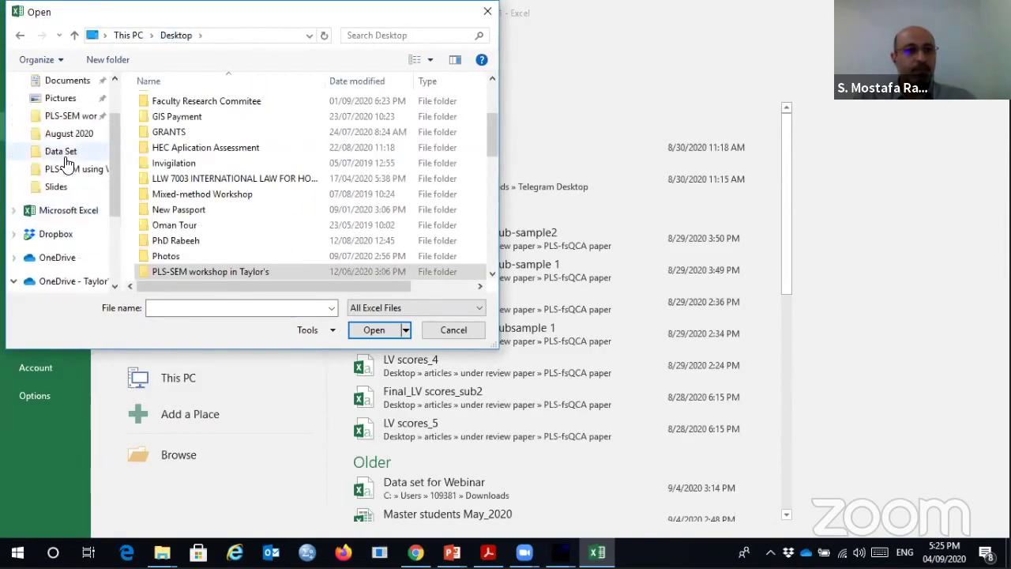
{"action": "scroll", "coordinate": [80, 156], "scroll_direction": "up", "scroll_amount": 2}
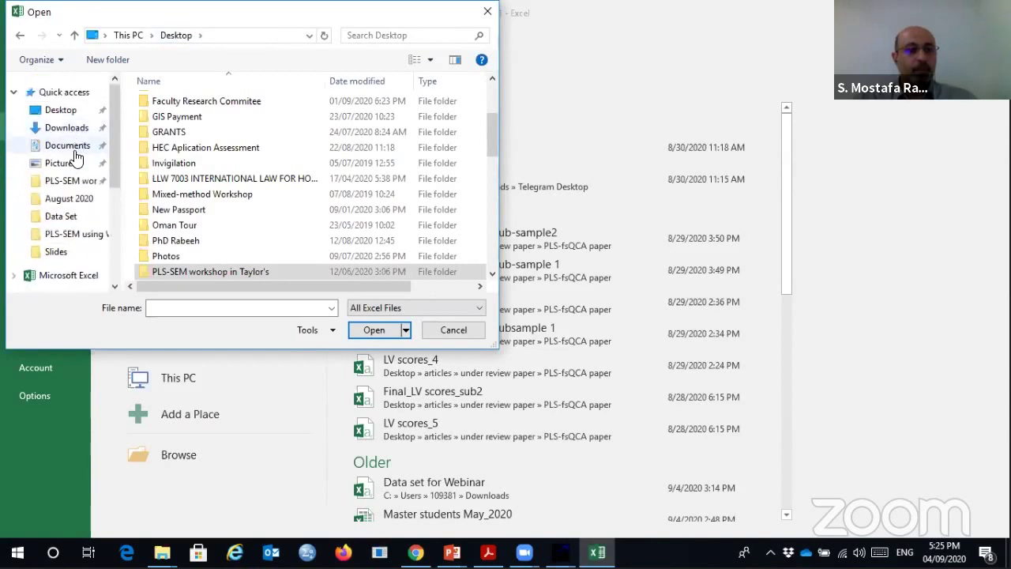
{"action": "left_click", "coordinate": [71, 233]}
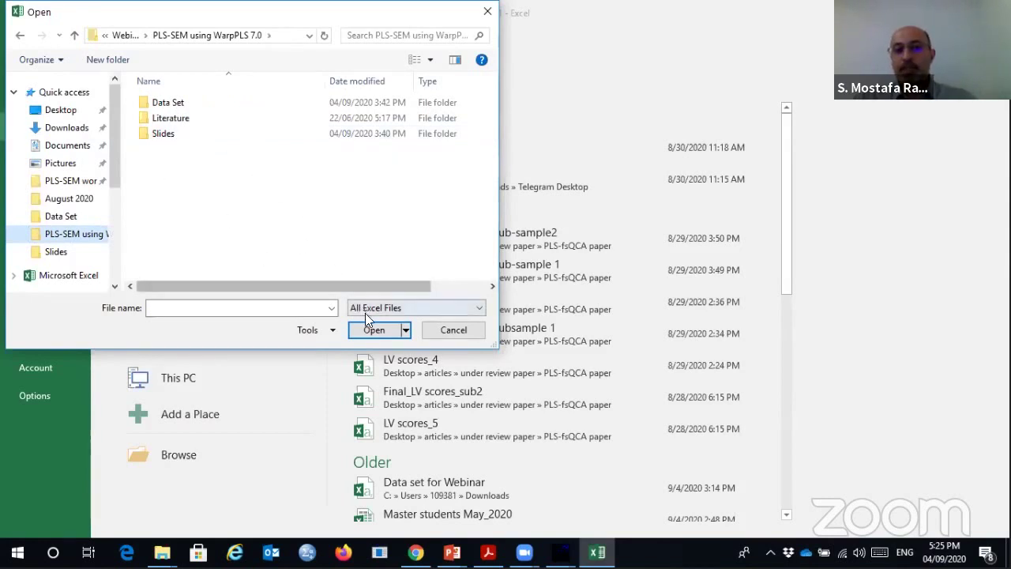
- List all file types, open the Results text file and import it as delimited data with the General column format
{"action": "left_click", "coordinate": [479, 310]}
{"action": "left_click", "coordinate": [409, 322]}
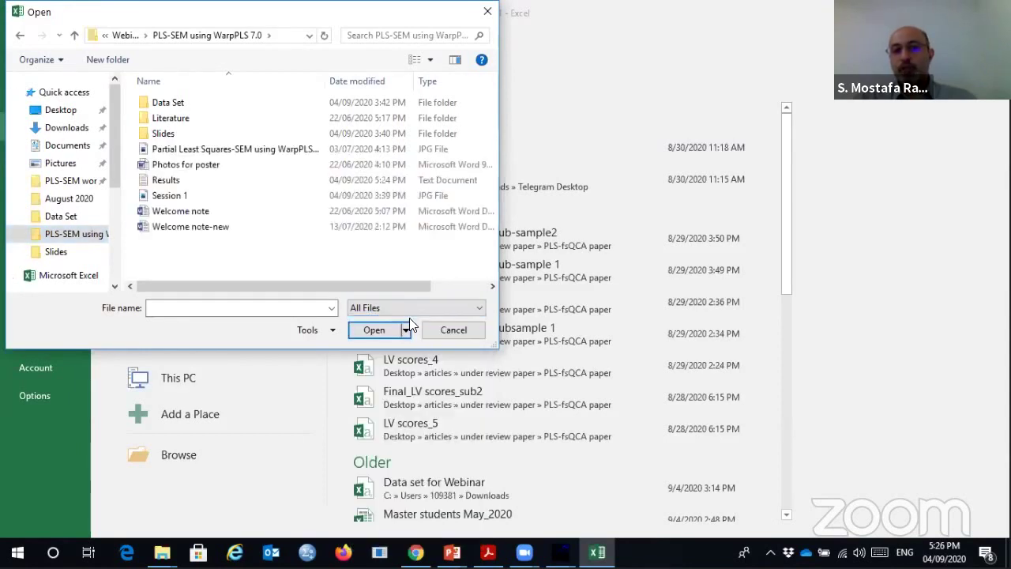
{"action": "left_click", "coordinate": [187, 180]}
{"action": "left_click", "coordinate": [370, 325]}
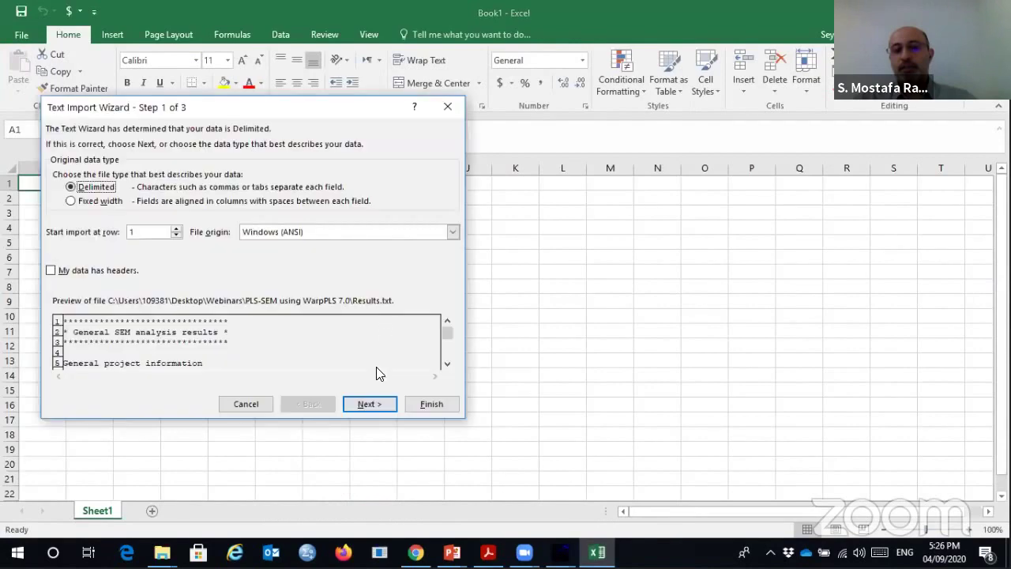
{"action": "left_click", "coordinate": [376, 402]}
{"action": "left_click", "coordinate": [379, 403]}
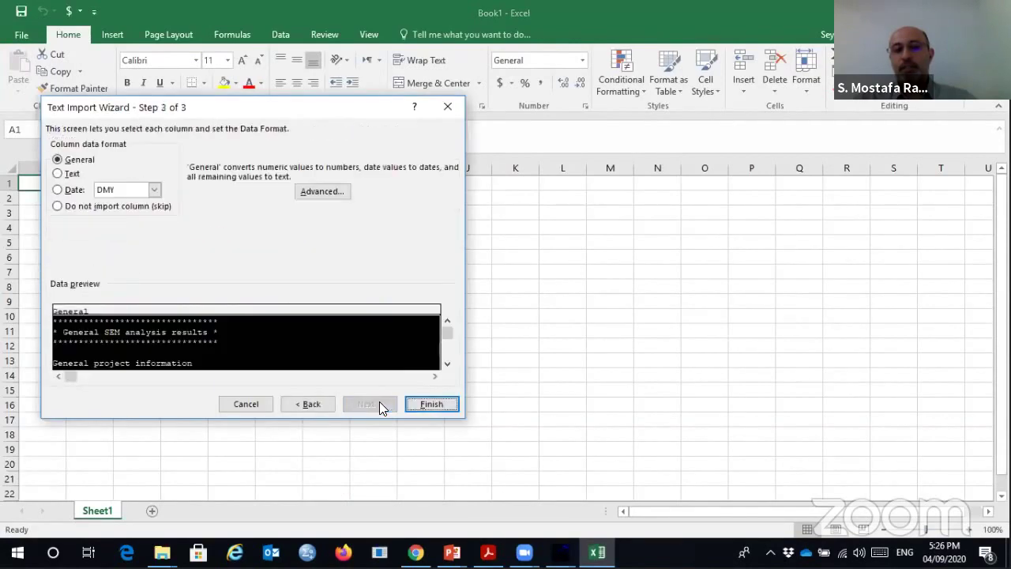
{"action": "left_click", "coordinate": [433, 404]}
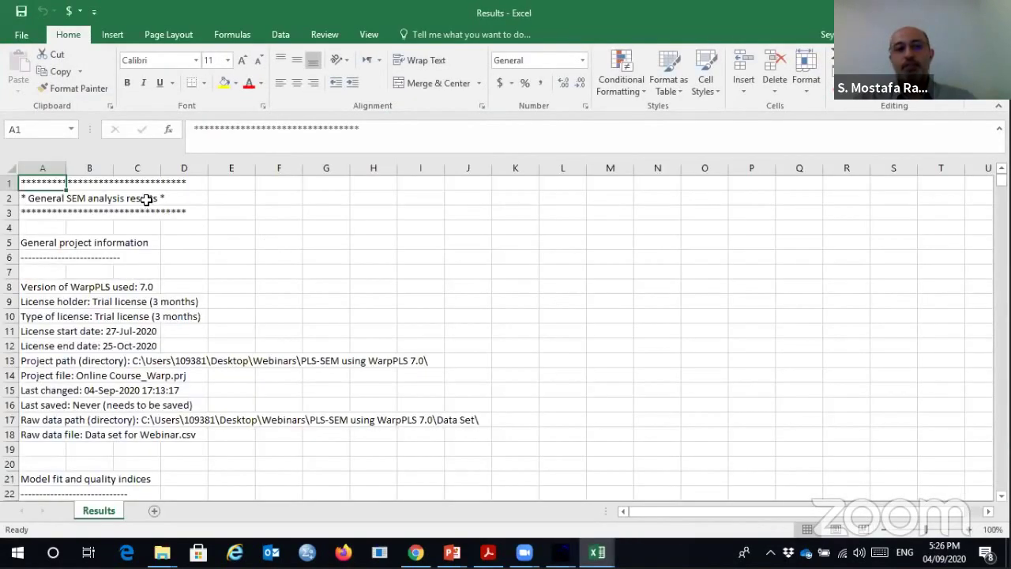
- Look through the imported results from the general SEM analysis results down to the indicator weights table
{"action": "scroll", "coordinate": [194, 255], "scroll_direction": "down", "scroll_amount": 8}
{"action": "scroll", "coordinate": [233, 338], "scroll_direction": "down", "scroll_amount": 20}
{"action": "scroll", "coordinate": [236, 319], "scroll_direction": "down", "scroll_amount": 16}
{"action": "scroll", "coordinate": [235, 316], "scroll_direction": "up", "scroll_amount": 10}
{"action": "scroll", "coordinate": [234, 312], "scroll_direction": "down", "scroll_amount": 3}
{"action": "scroll", "coordinate": [273, 288], "scroll_direction": "up", "scroll_amount": 7}
{"action": "scroll", "coordinate": [271, 276], "scroll_direction": "down", "scroll_amount": 20}
{"action": "scroll", "coordinate": [271, 273], "scroll_direction": "down", "scroll_amount": 20}
{"action": "scroll", "coordinate": [268, 271], "scroll_direction": "down", "scroll_amount": 17}
{"action": "scroll", "coordinate": [263, 266], "scroll_direction": "up", "scroll_amount": 3}
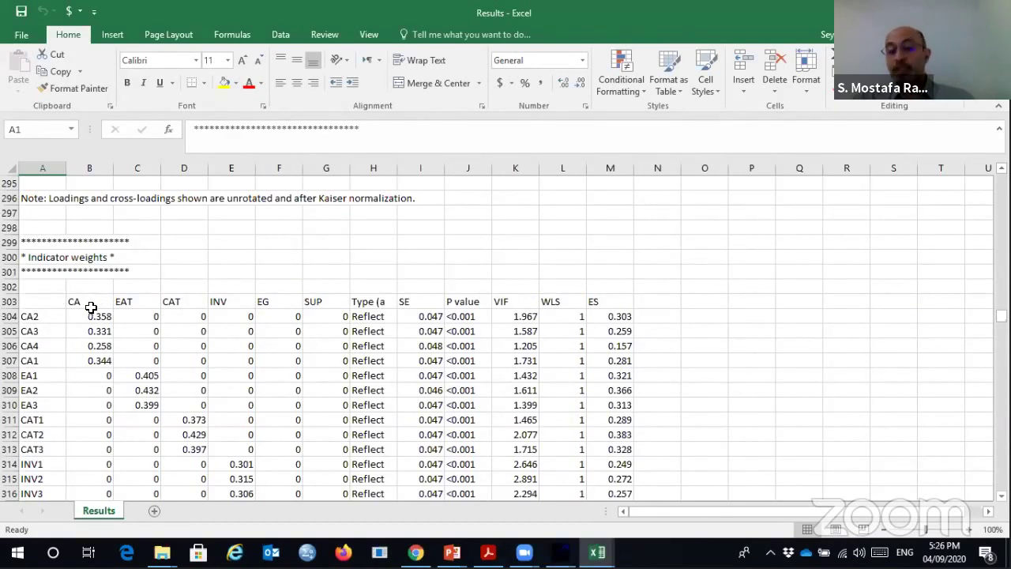
- Review the latent variable coefficients, from R-squared, reliability and average variances extracted to the unimodality and normality tests
{"action": "scroll", "coordinate": [198, 308], "scroll_direction": "down", "scroll_amount": 12}
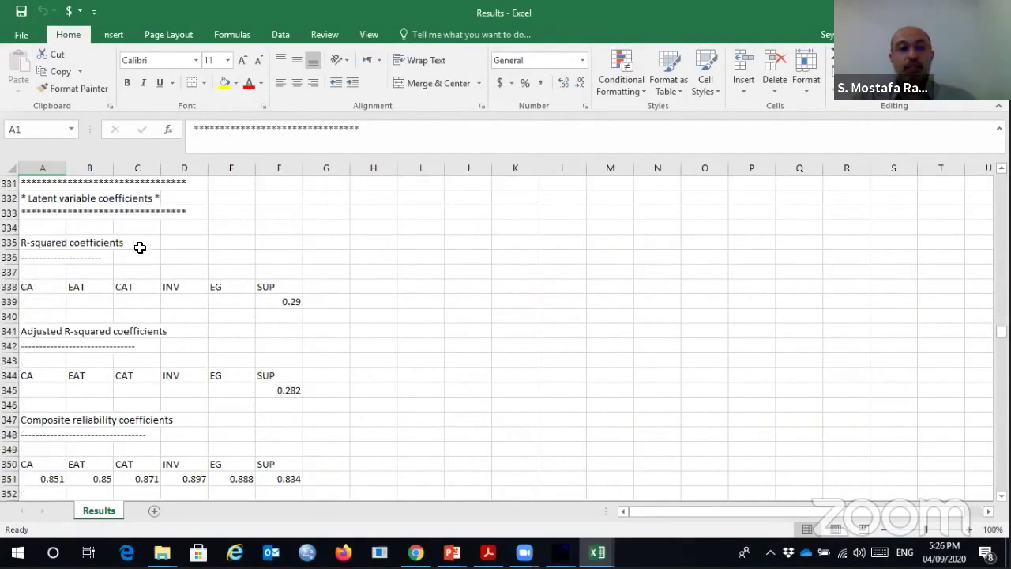
{"action": "scroll", "coordinate": [307, 308], "scroll_direction": "down", "scroll_amount": 4}
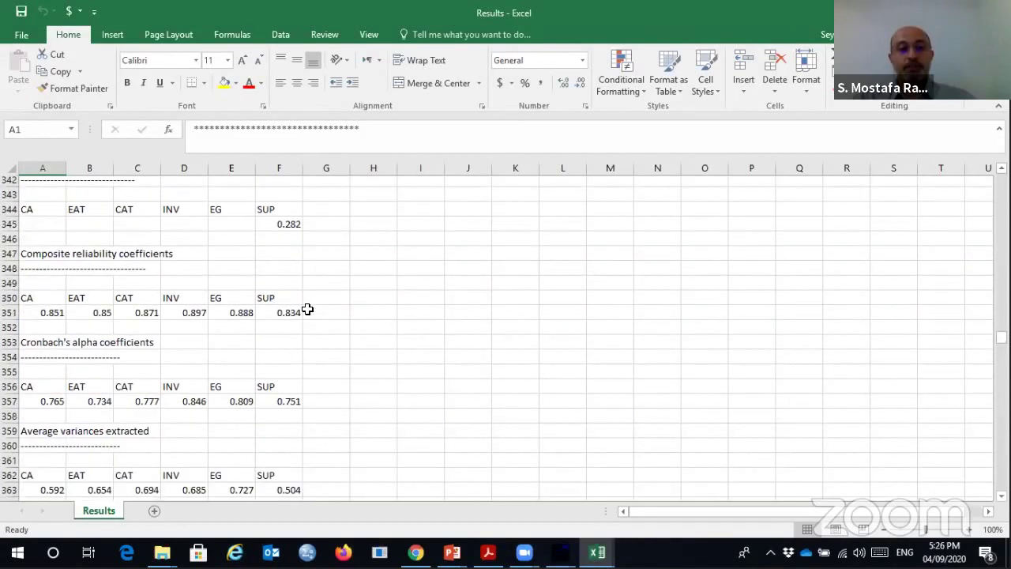
{"action": "scroll", "coordinate": [307, 310], "scroll_direction": "down", "scroll_amount": 1}
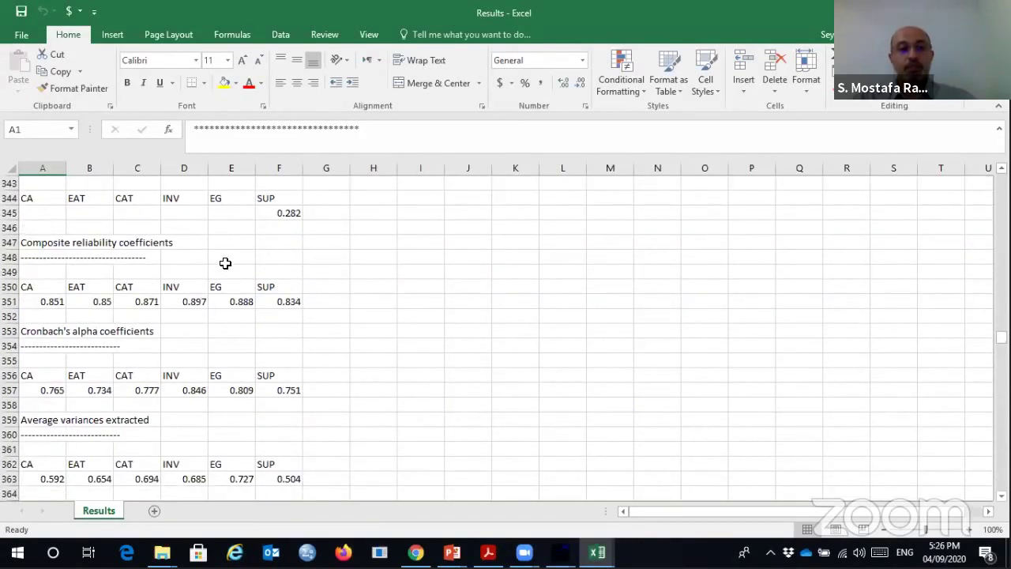
{"action": "scroll", "coordinate": [132, 326], "scroll_direction": "down", "scroll_amount": 1}
{"action": "scroll", "coordinate": [106, 379], "scroll_direction": "down", "scroll_amount": 2}
{"action": "scroll", "coordinate": [252, 317], "scroll_direction": "down", "scroll_amount": 3}
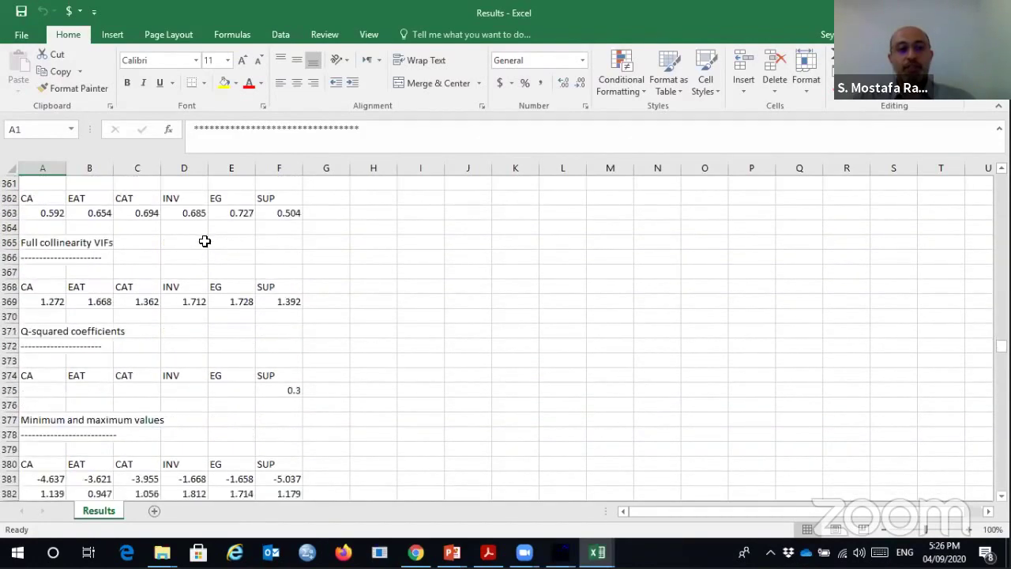
{"action": "scroll", "coordinate": [323, 304], "scroll_direction": "down", "scroll_amount": 5}
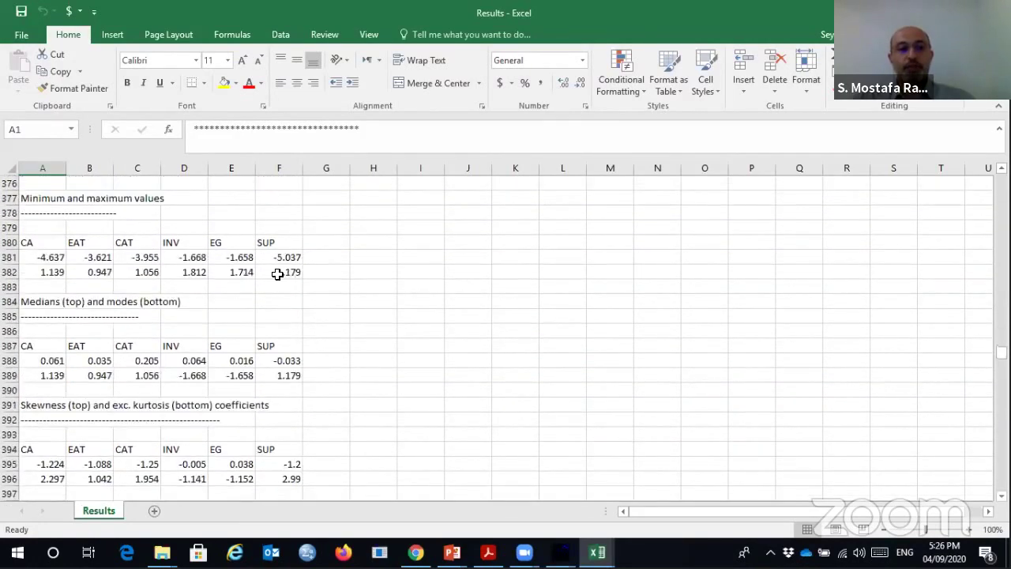
{"action": "scroll", "coordinate": [192, 246], "scroll_direction": "down", "scroll_amount": 4}
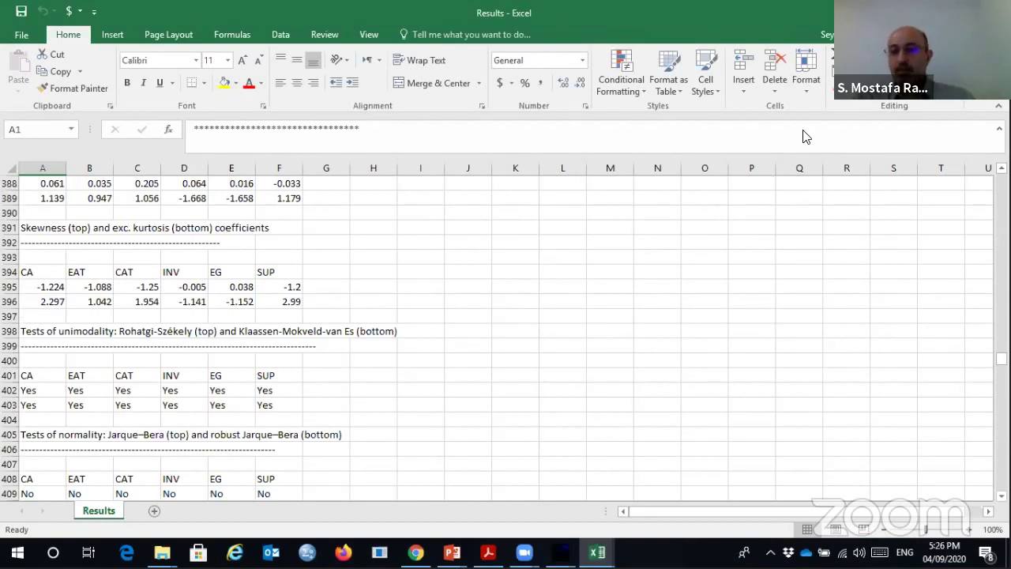
- Put away the Excel workbooks and the project folder window and return to the WarpPLS results window
{"action": "key", "text": "ctrl+n"}
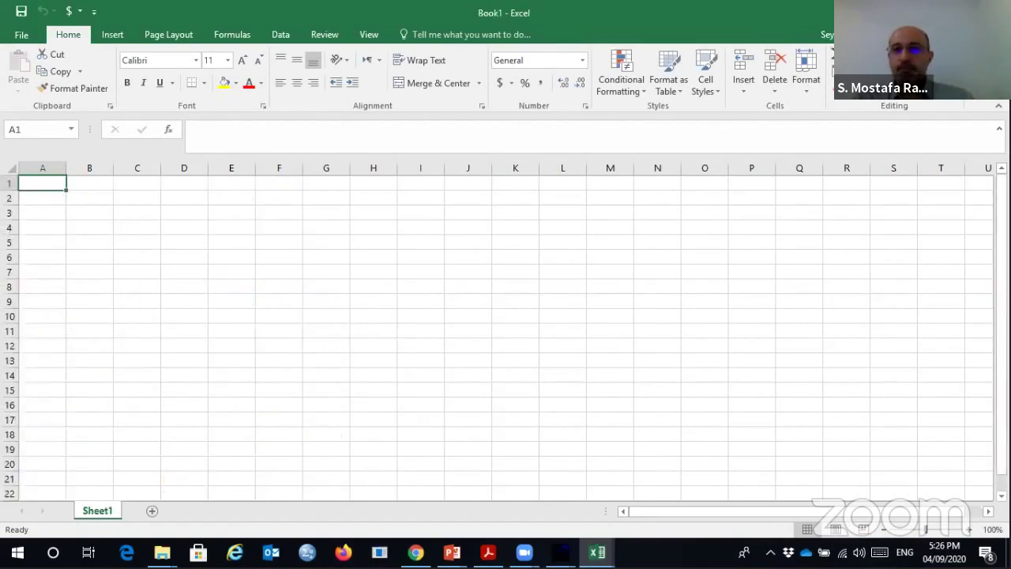
{"action": "left_click", "coordinate": [926, 13]}
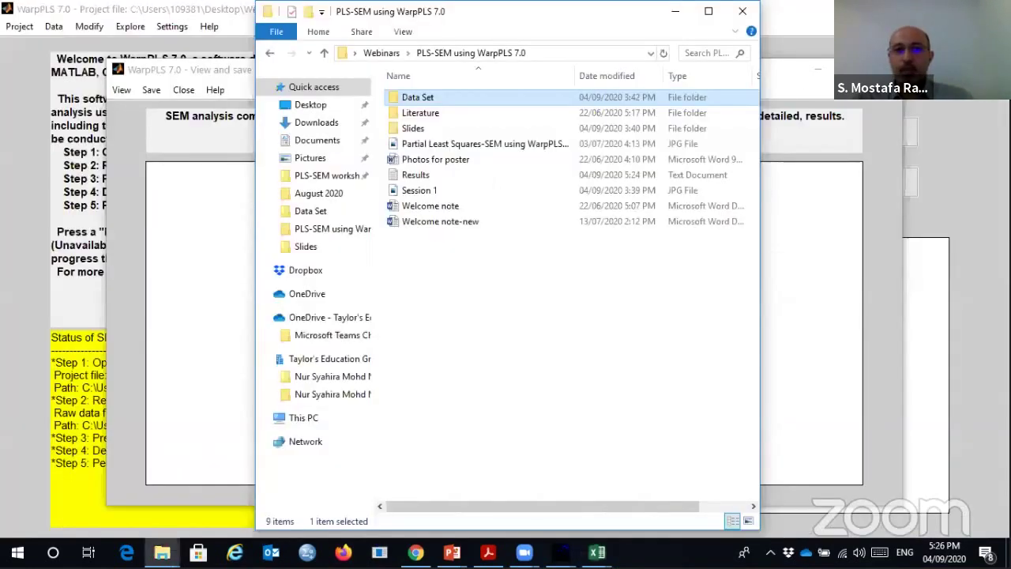
{"action": "left_click", "coordinate": [674, 15]}
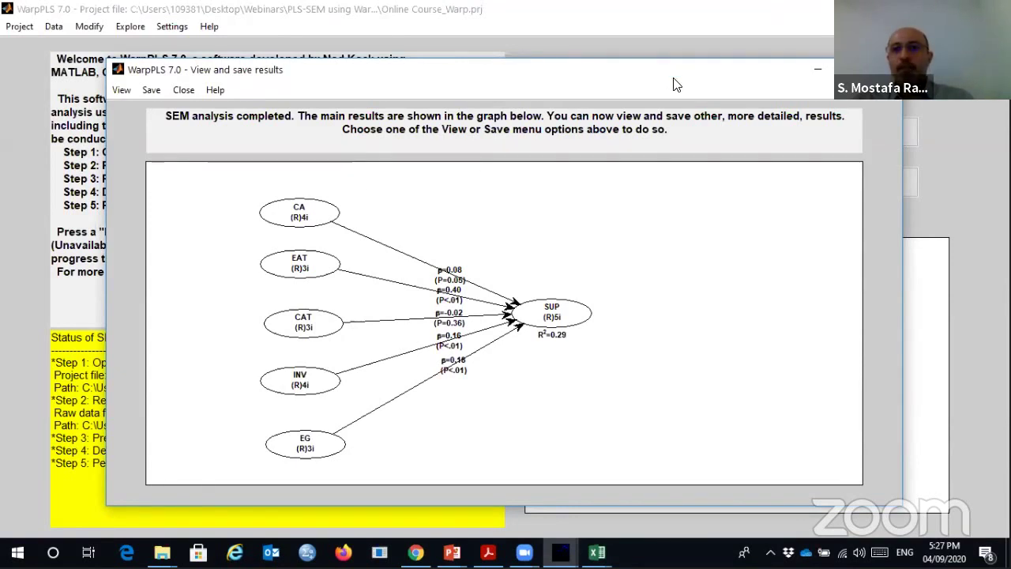
- Put away the results window and bring up the exploration of statistical power and minimum sample size requirements
{"action": "left_click_drag", "start_coordinate": [693, 78], "coordinate": [631, 56]}
{"action": "left_click", "coordinate": [823, 47]}
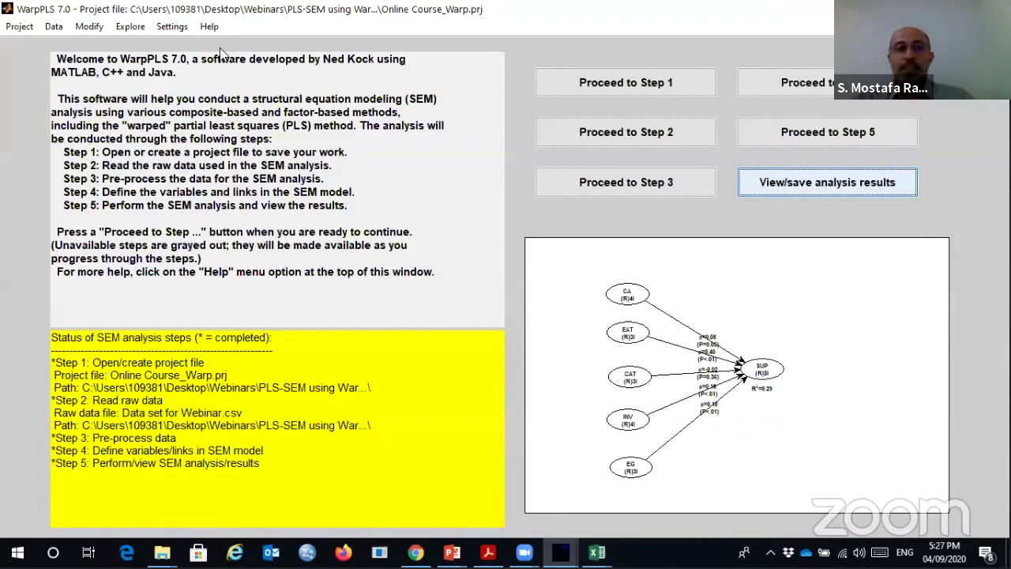
{"action": "left_click", "coordinate": [131, 26]}
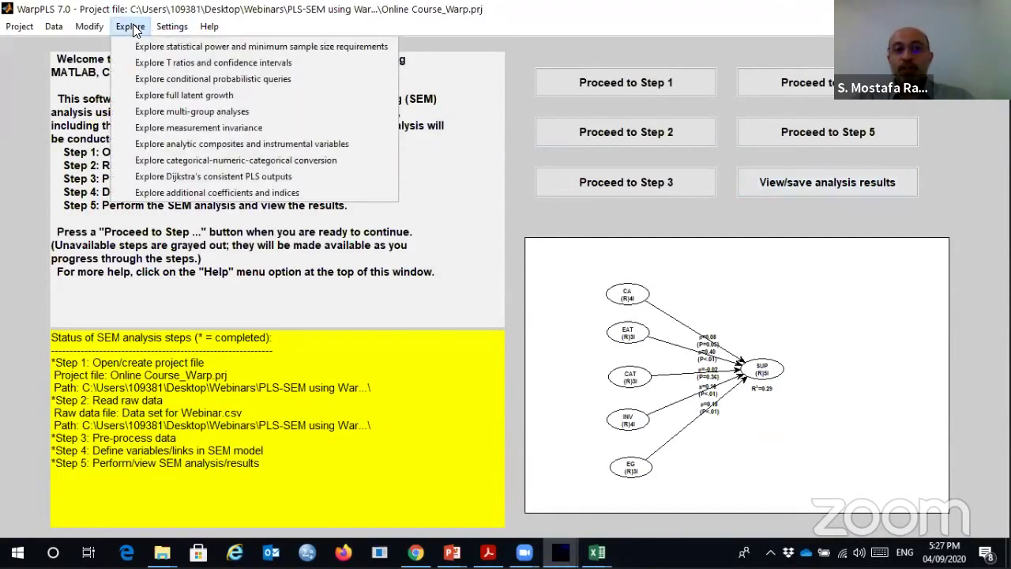
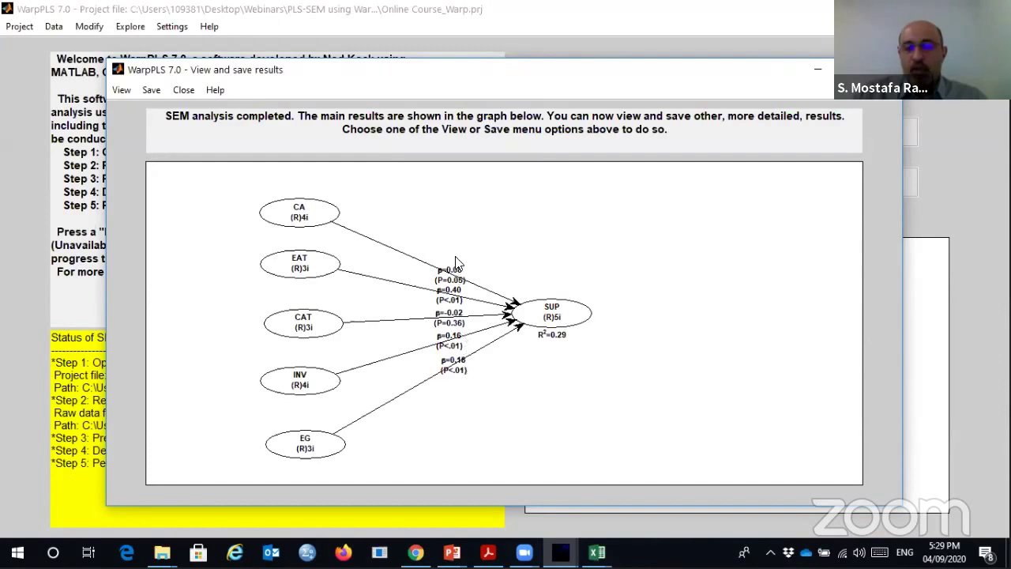
{"action": "left_click", "coordinate": [853, 69]}
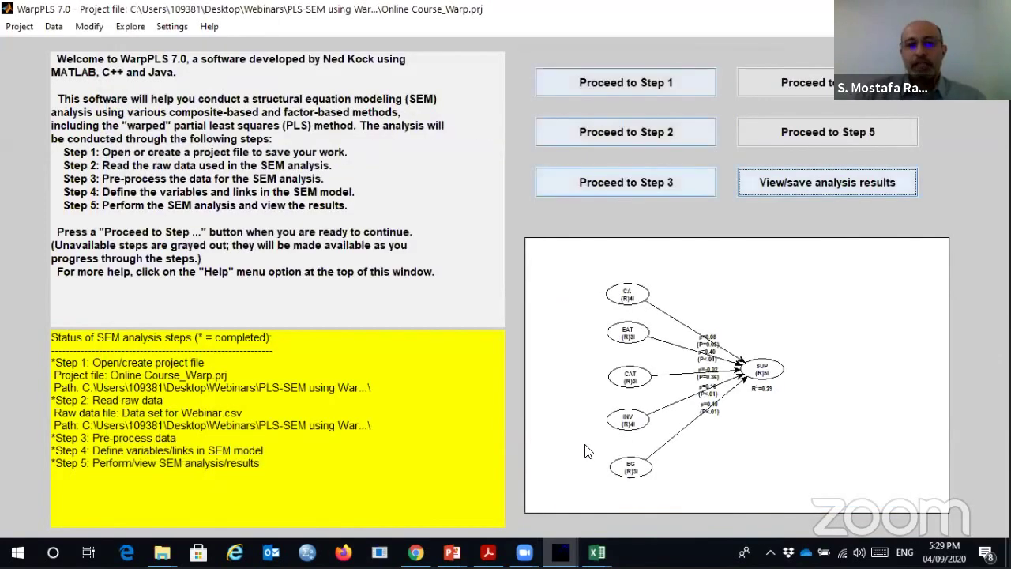
{"action": "mouse_move", "coordinate": [561, 552]}
{"action": "left_click", "coordinate": [629, 498]}
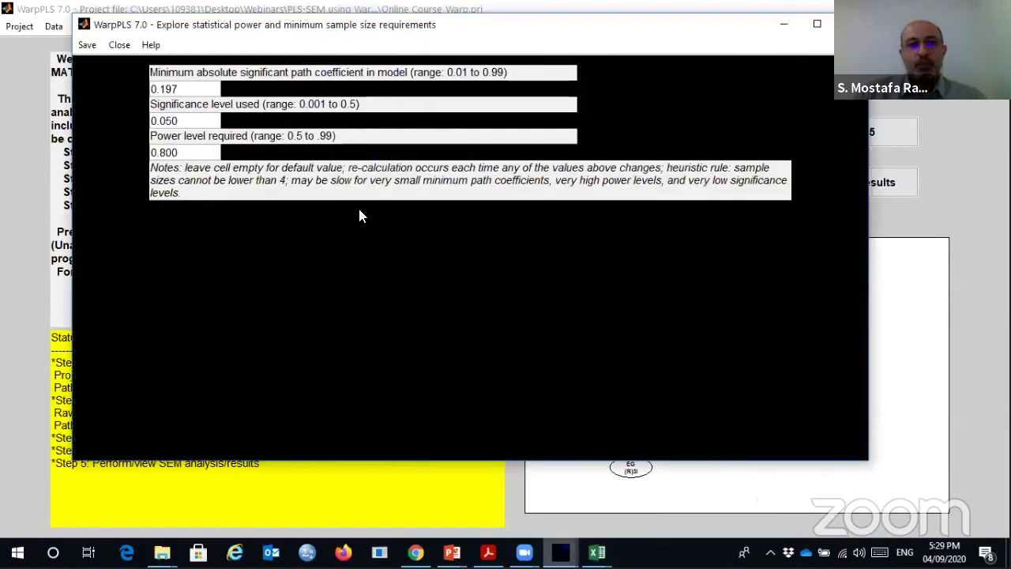
- Set the minimum absolute significant path coefficient to 0.08 and recalculate the required sample sizes
{"action": "key", "text": "BackSpace"}
{"action": "key", "text": "BackSpace"}
{"action": "key", "text": "BackSpace"}
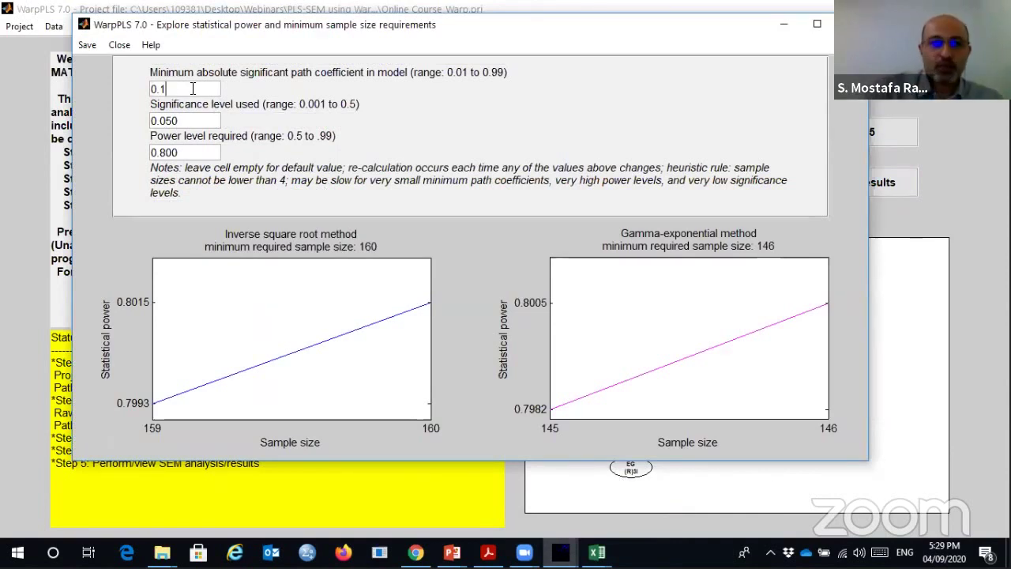
{"action": "type", "text": "0"}
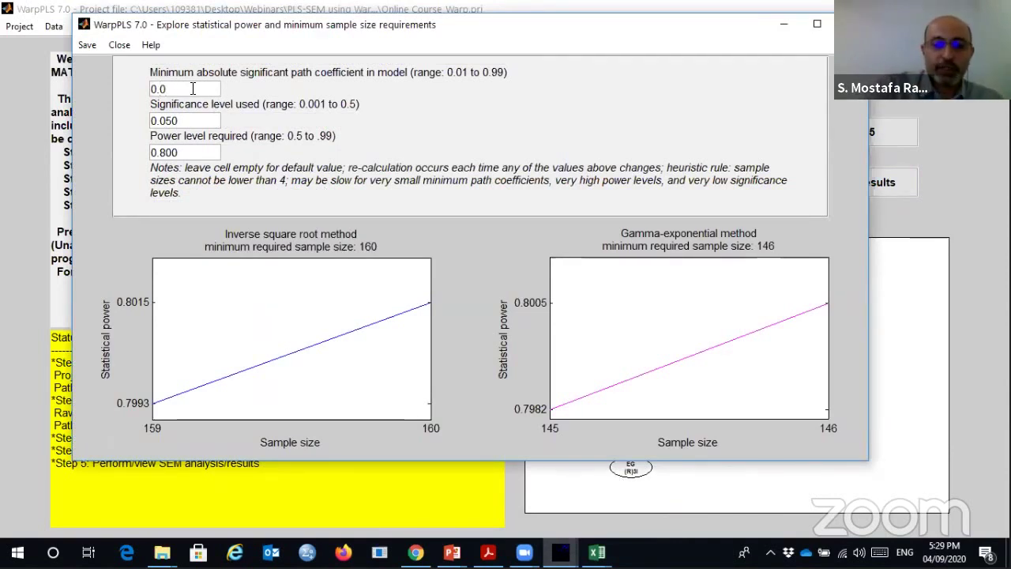
{"action": "type", "text": "8"}
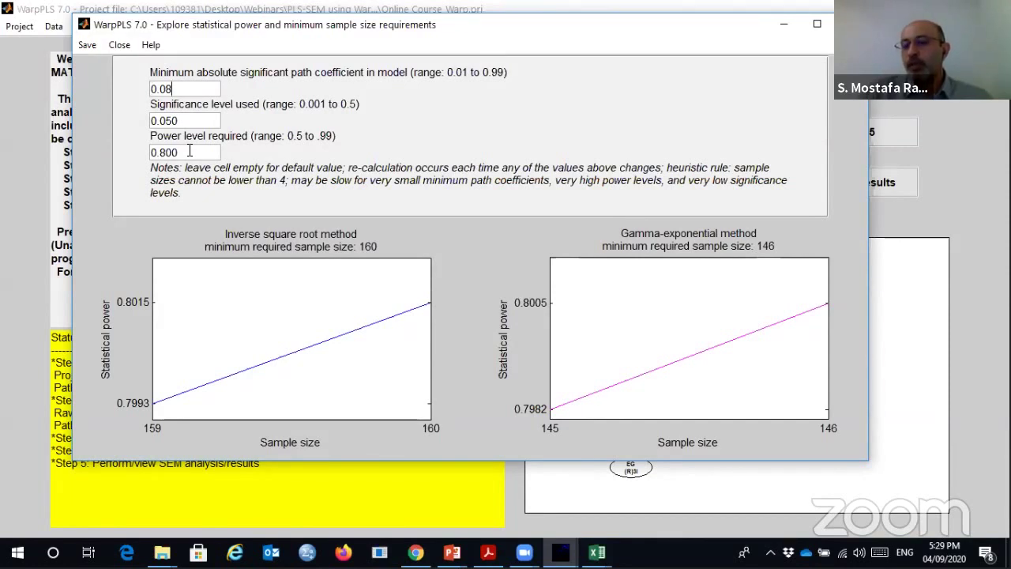
{"action": "key", "text": "Return"}
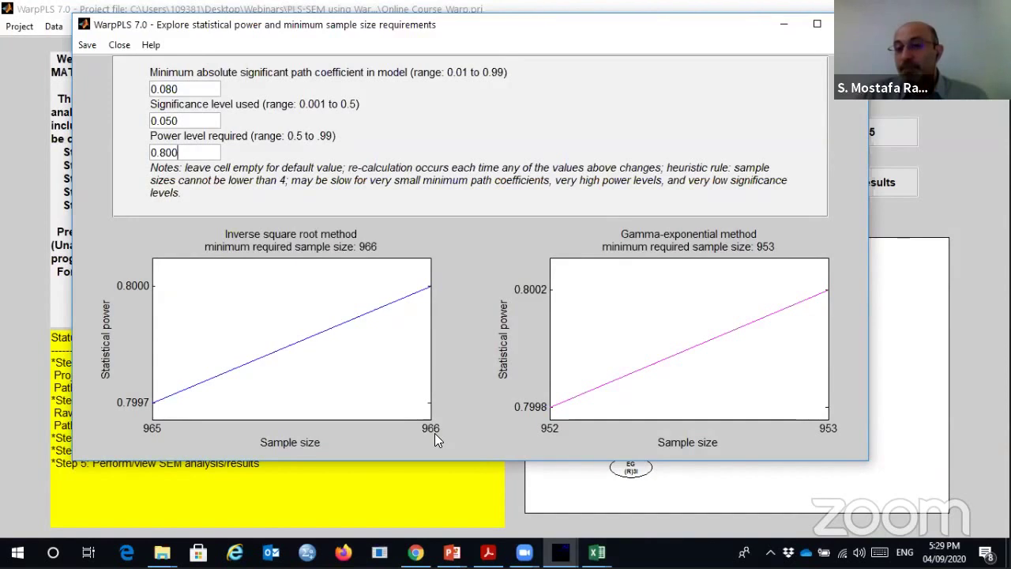
- Check the path coefficients in the model results graph and set the minimum absolute significant path coefficient to 0.160 in the power exploration
{"action": "left_click", "coordinate": [562, 545]}
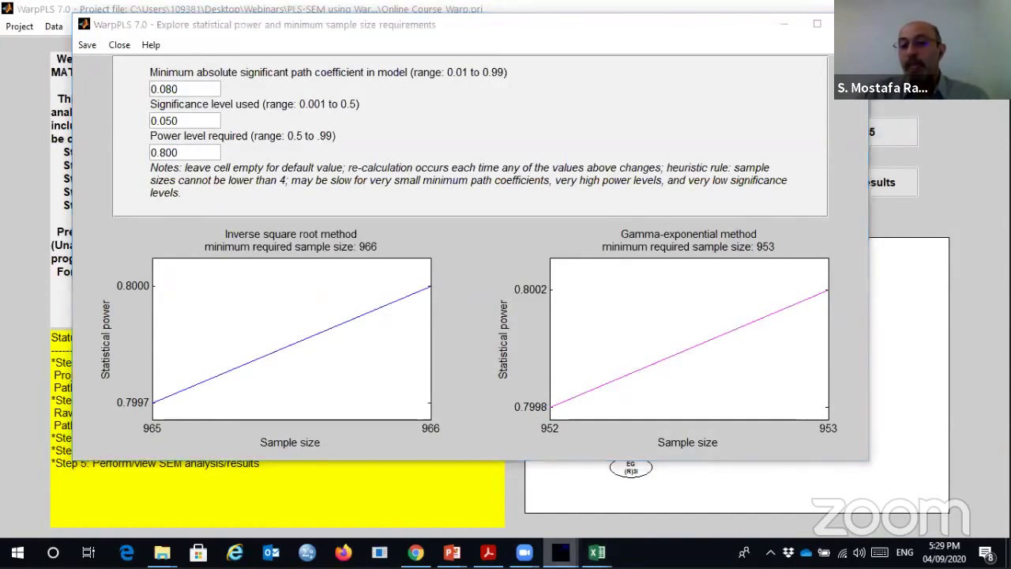
{"action": "left_click", "coordinate": [779, 478]}
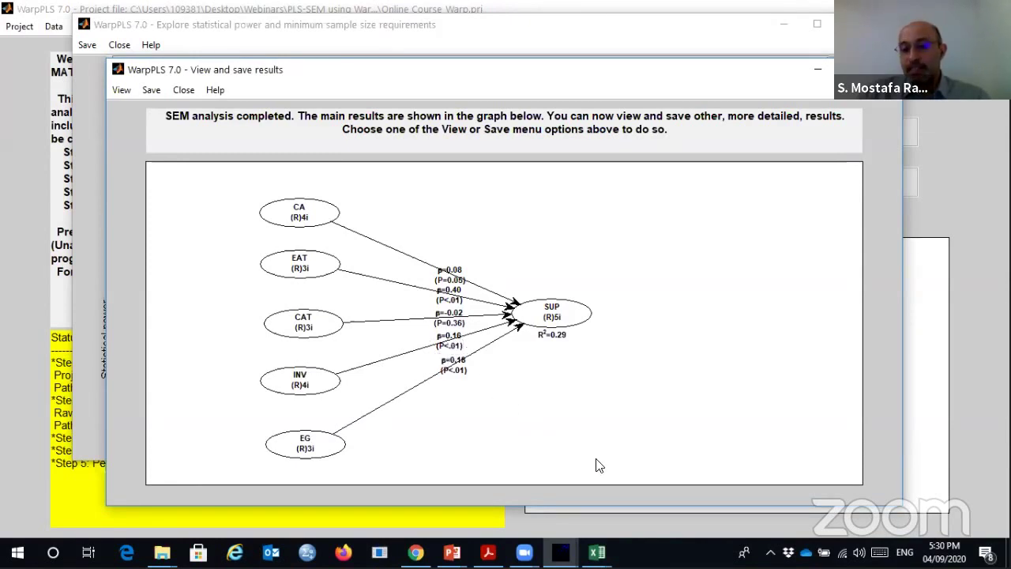
{"action": "left_click", "coordinate": [560, 551]}
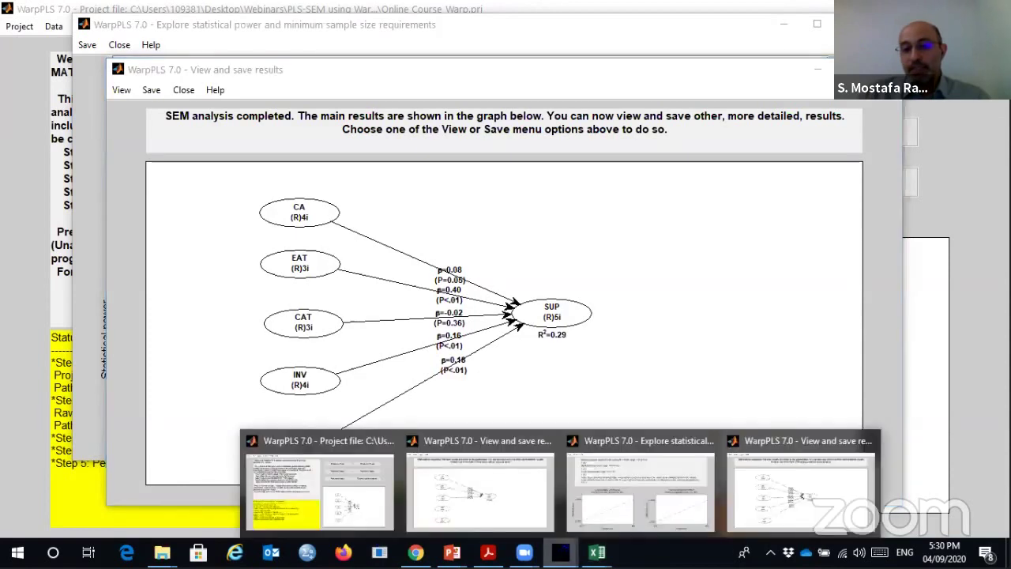
{"action": "left_click", "coordinate": [661, 484]}
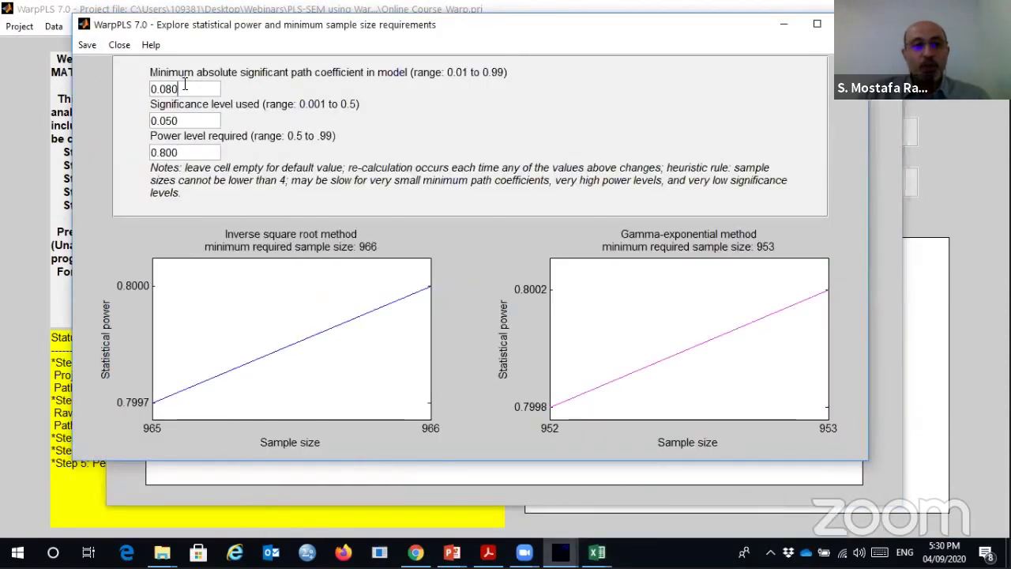
{"action": "key", "text": "BackSpace"}
{"action": "key", "text": "BackSpace"}
{"action": "key", "text": "BackSpace"}
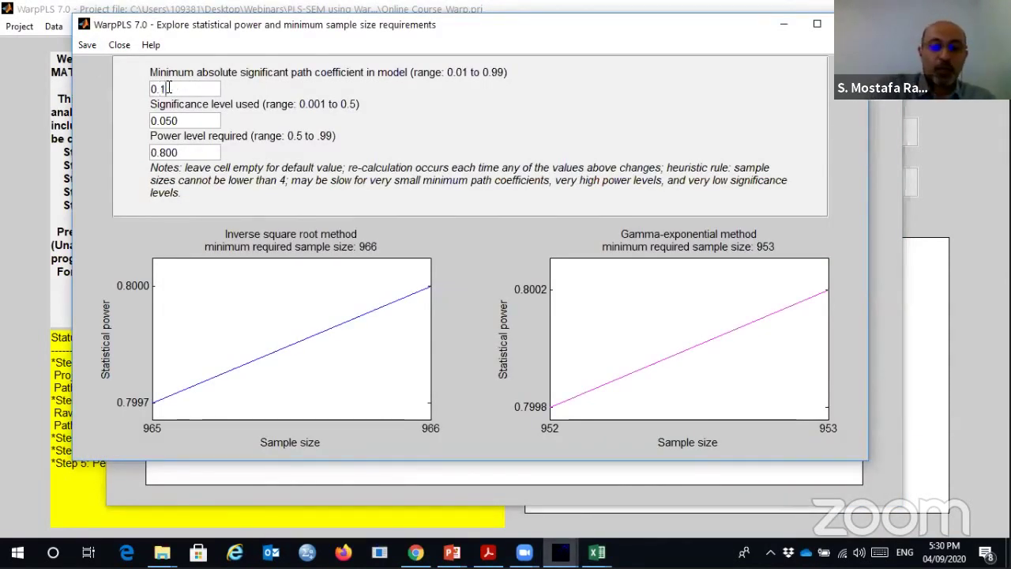
{"action": "type", "text": "16"}
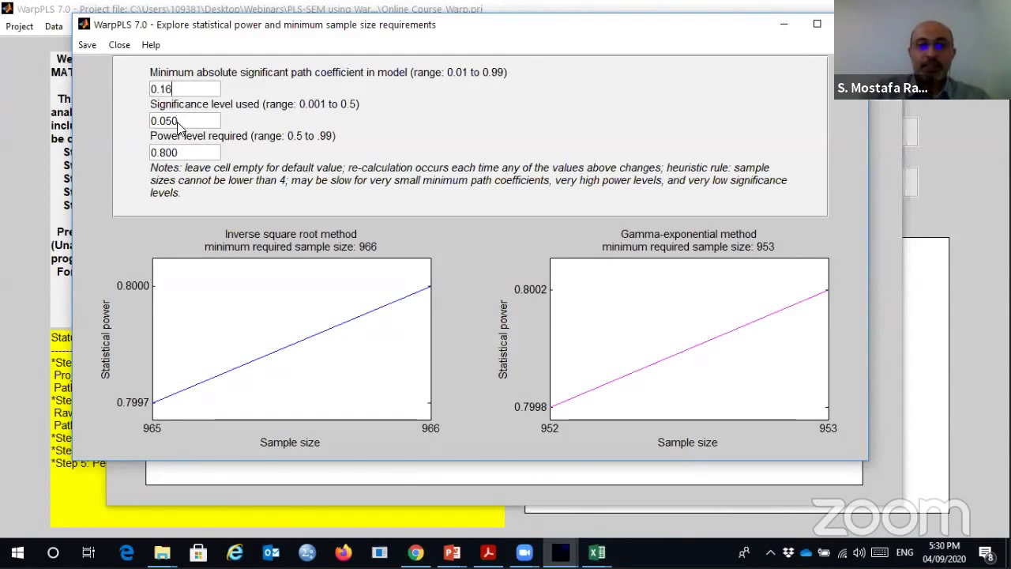
{"action": "type", "text": "0"}
{"action": "key", "text": "Return"}
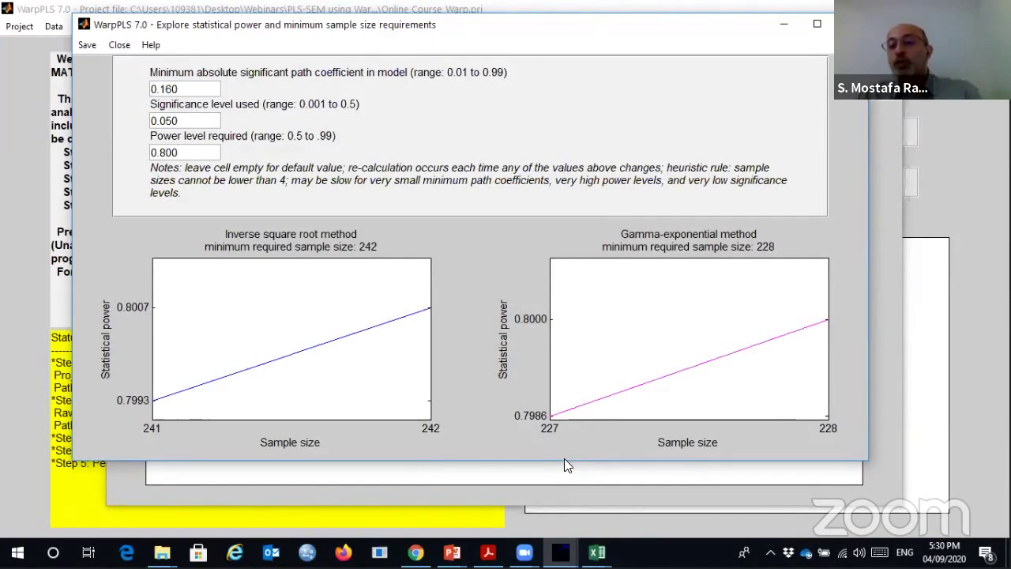
- Compare the sample size requirements with the path coefficients in the results graph and close the power exploration
{"action": "mouse_move", "coordinate": [560, 552]}
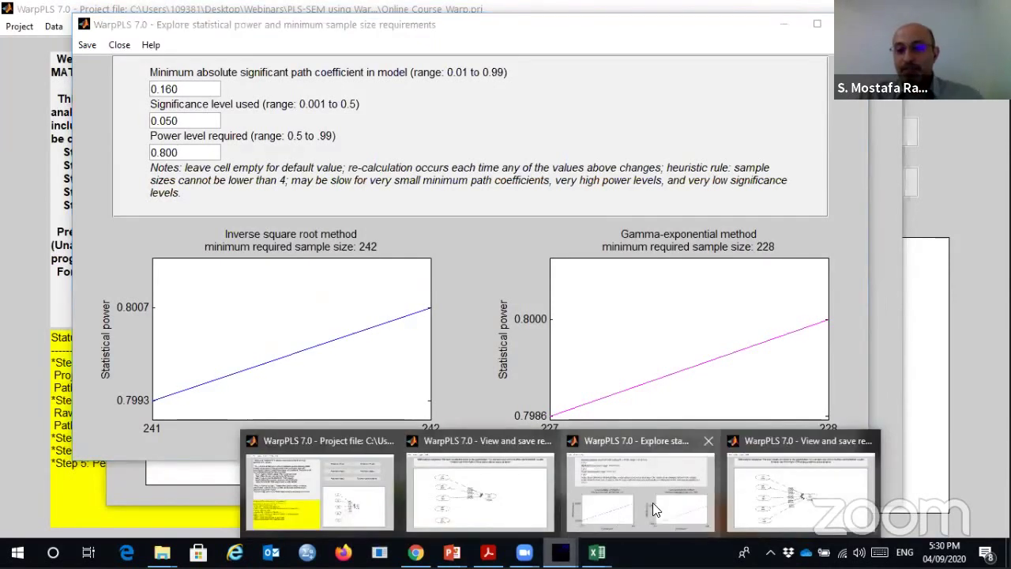
{"action": "left_click", "coordinate": [851, 485]}
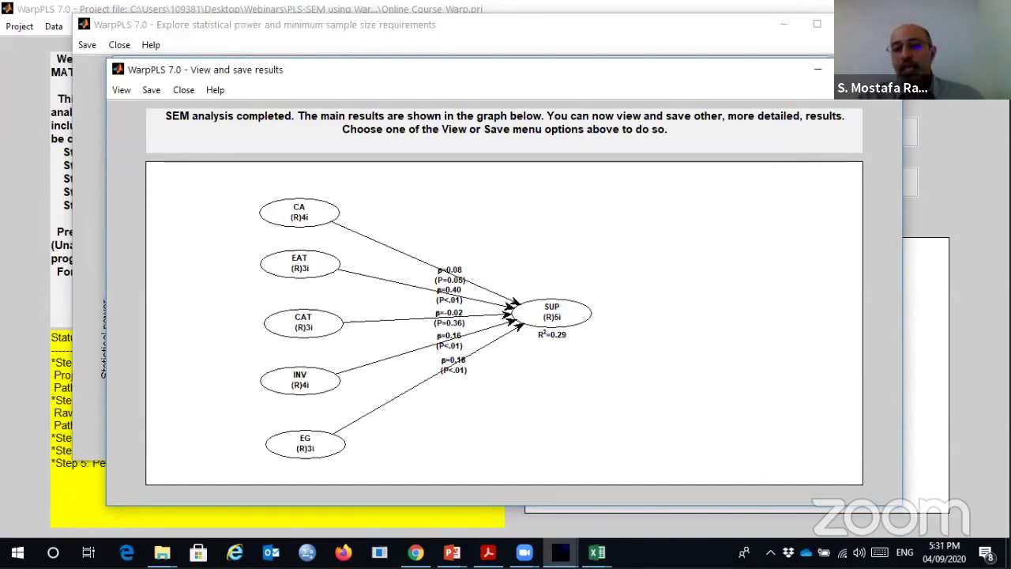
{"action": "left_click", "coordinate": [560, 551]}
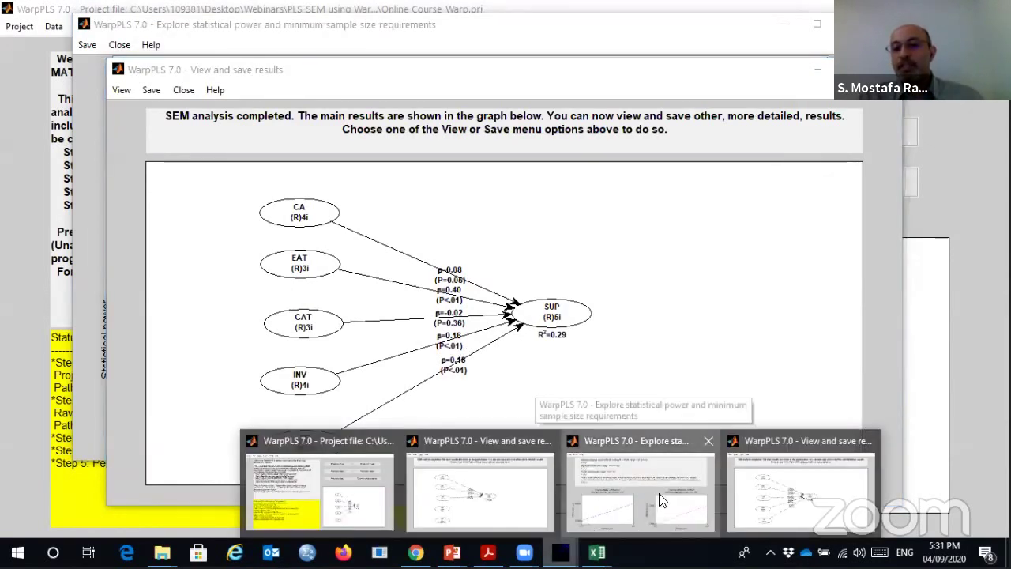
{"action": "left_click", "coordinate": [661, 497]}
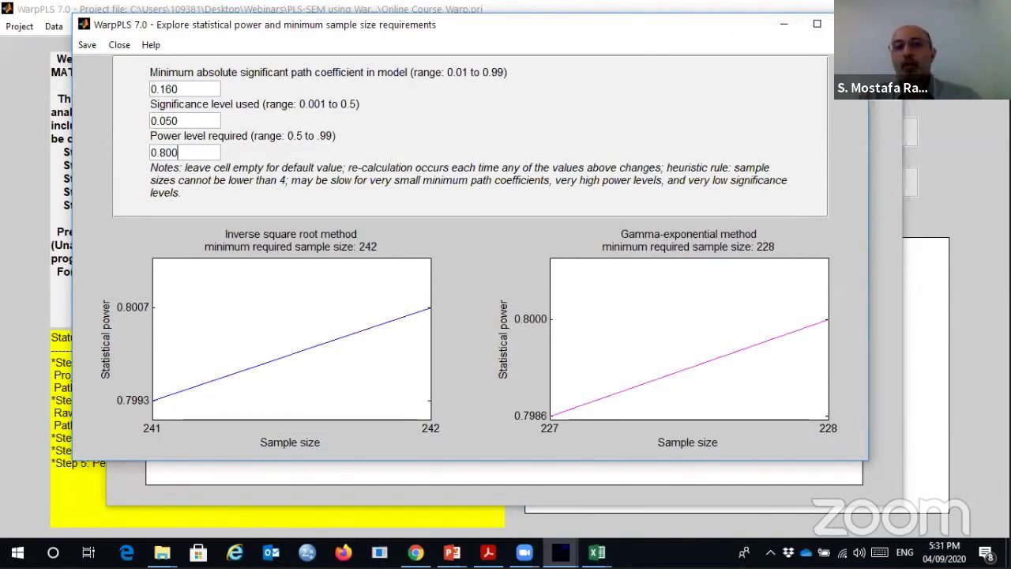
{"action": "left_click", "coordinate": [851, 25]}
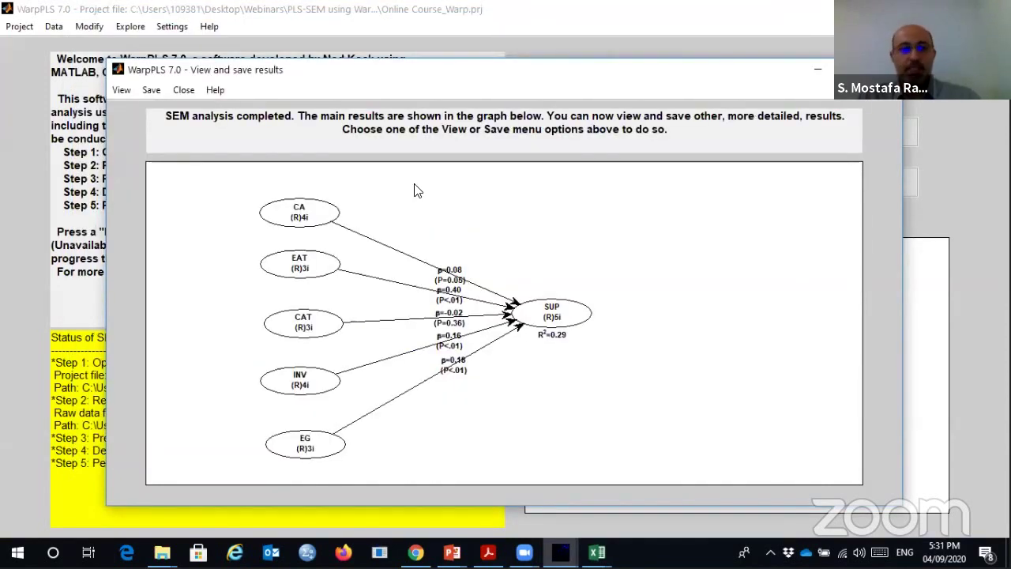
- List the linear and nonlinear relationships among latent variables and plot the warped relationship between EAT and SUP
{"action": "left_click", "coordinate": [117, 90]}
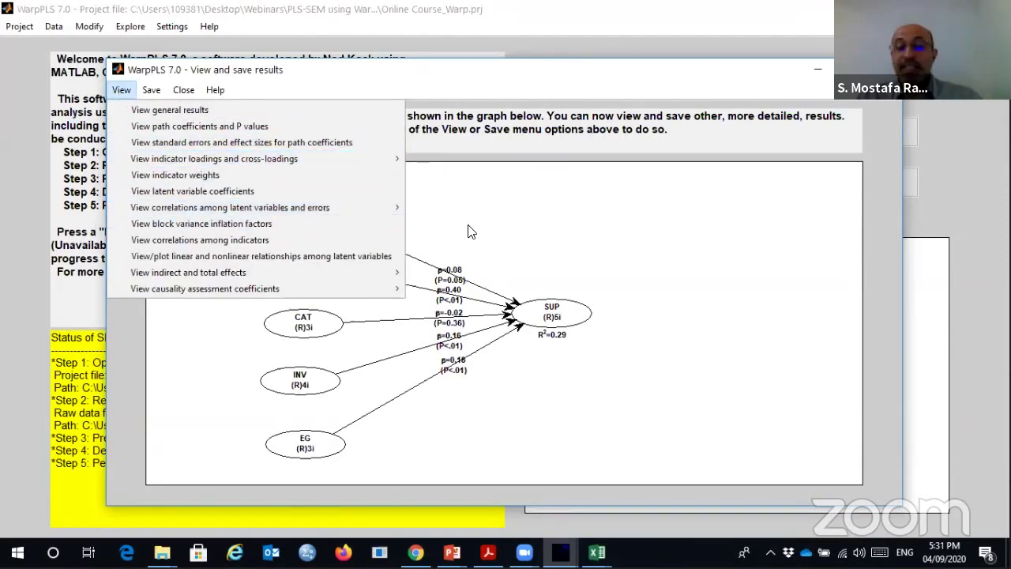
{"action": "left_click", "coordinate": [272, 256]}
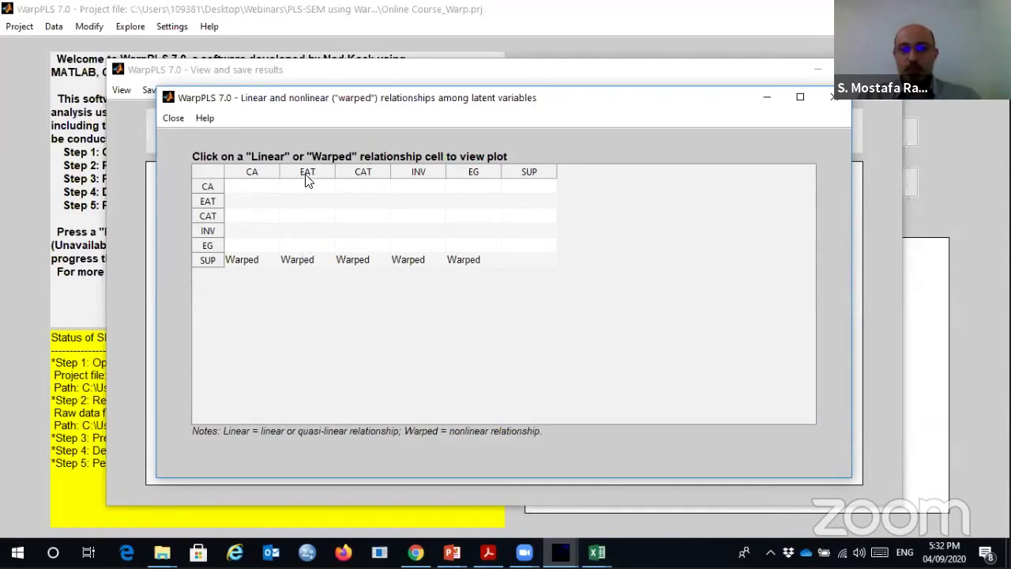
{"action": "left_click", "coordinate": [297, 260]}
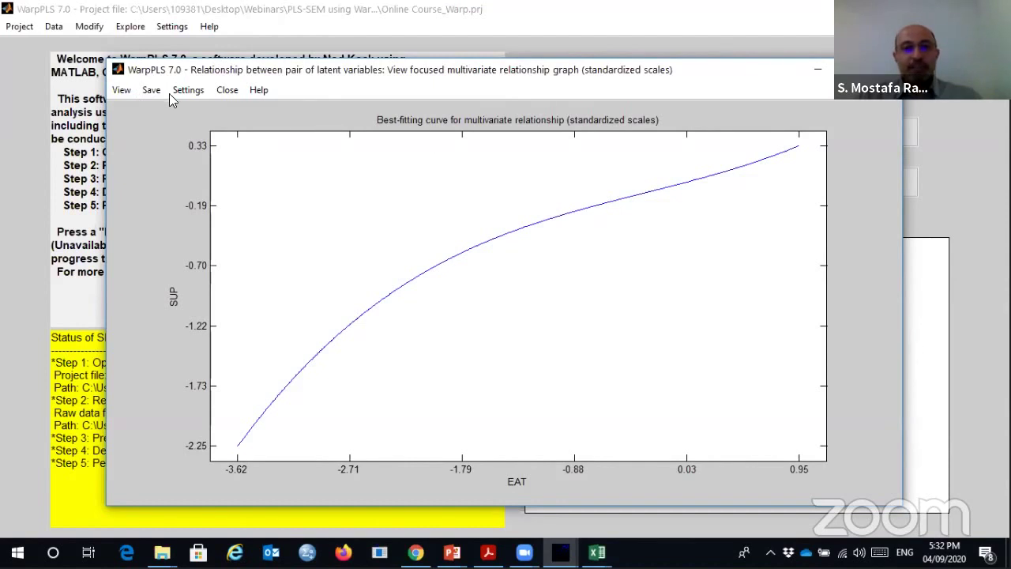
- Display the EAT–SUP multivariate relationship graph with data points and legends on standardized scales
{"action": "left_click", "coordinate": [122, 90]}
{"action": "mouse_move", "coordinate": [188, 90]}
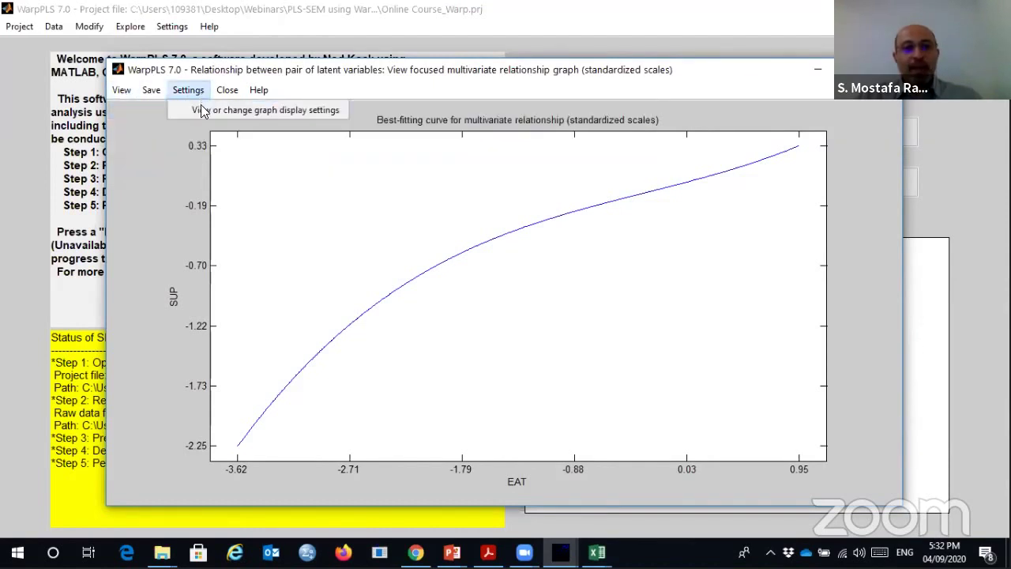
{"action": "mouse_move", "coordinate": [121, 91]}
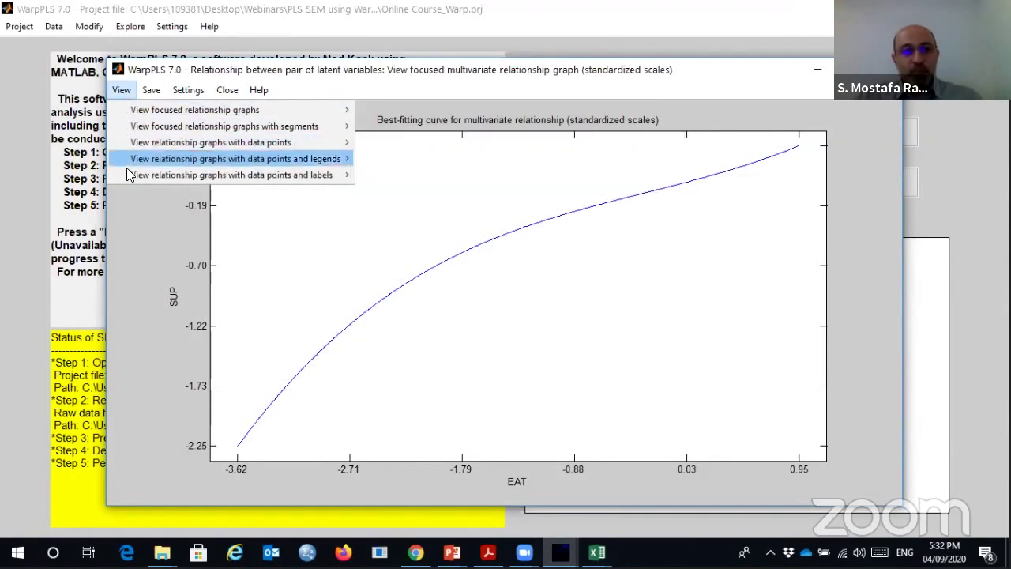
{"action": "mouse_move", "coordinate": [130, 175]}
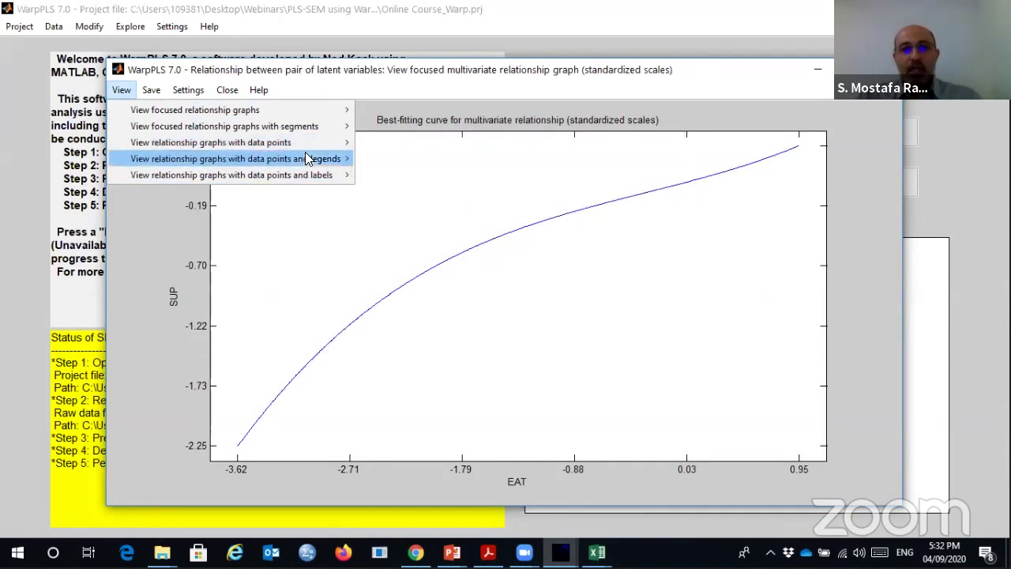
{"action": "mouse_move", "coordinate": [309, 160]}
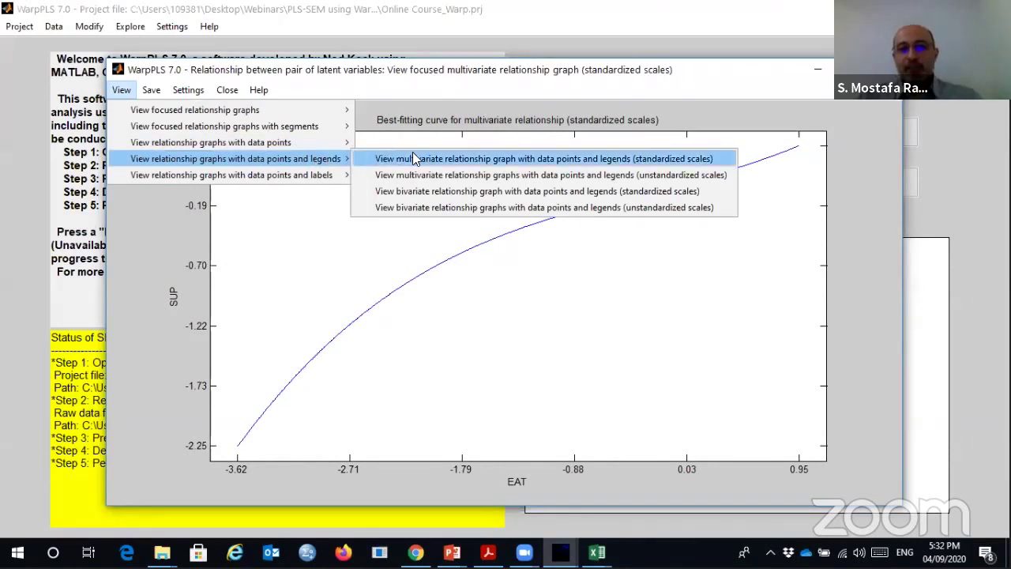
{"action": "left_click", "coordinate": [484, 158]}
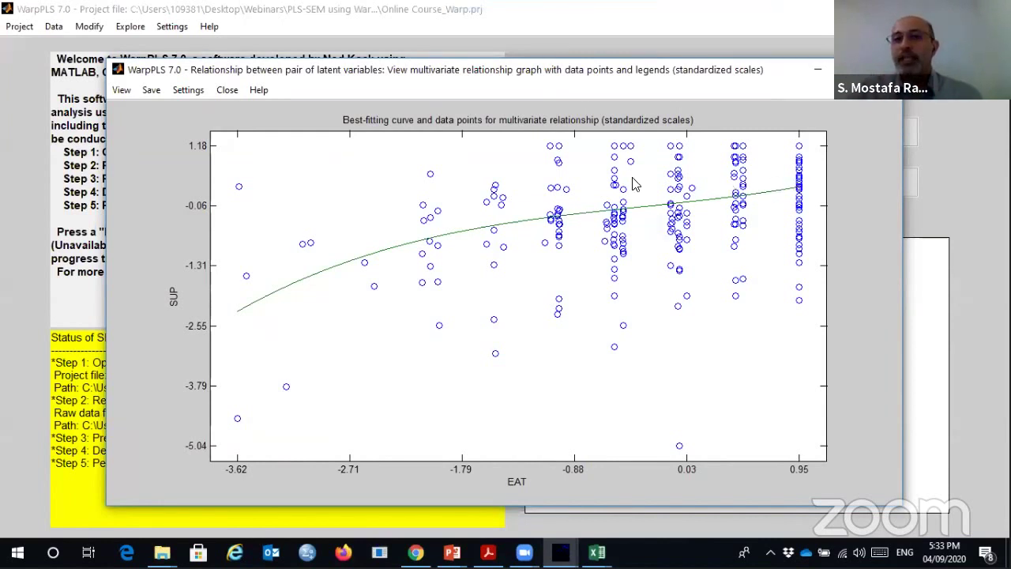
- Close the relationship graph, the relationships table and the results window, and show the settings that can be viewed or changed
{"action": "left_click_drag", "start_coordinate": [773, 81], "coordinate": [806, 80]}
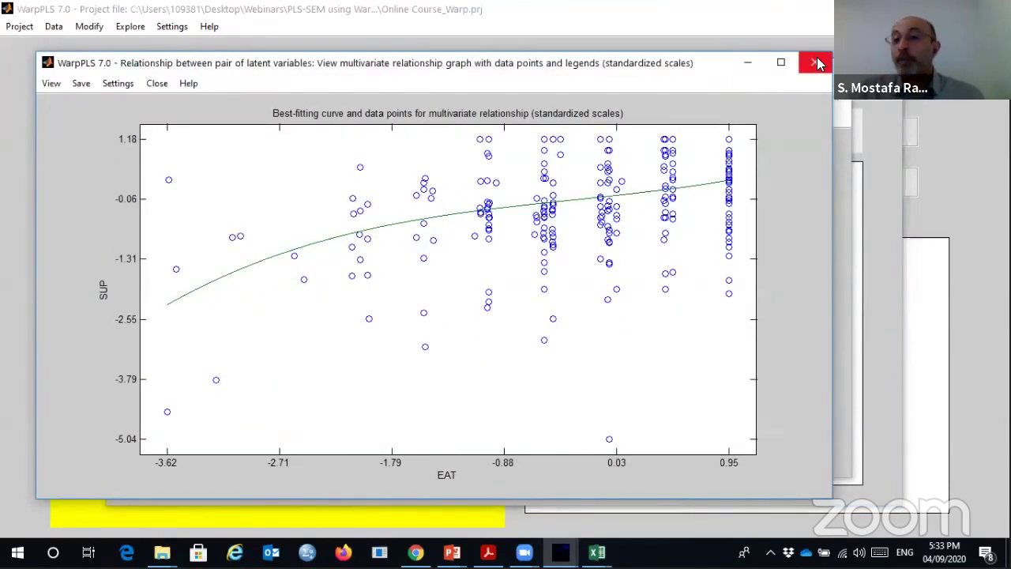
{"action": "left_click", "coordinate": [818, 59]}
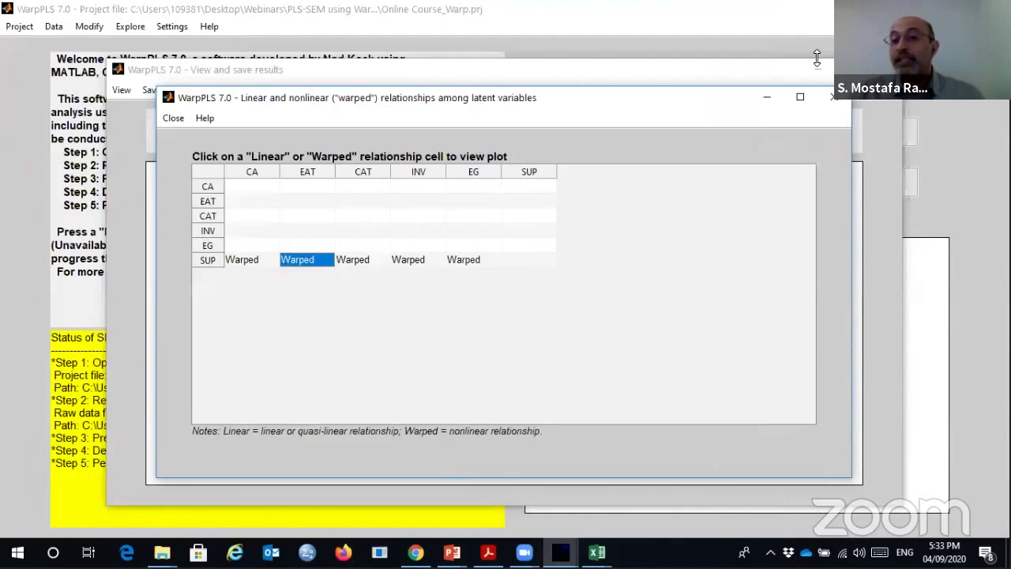
{"action": "left_click", "coordinate": [826, 103]}
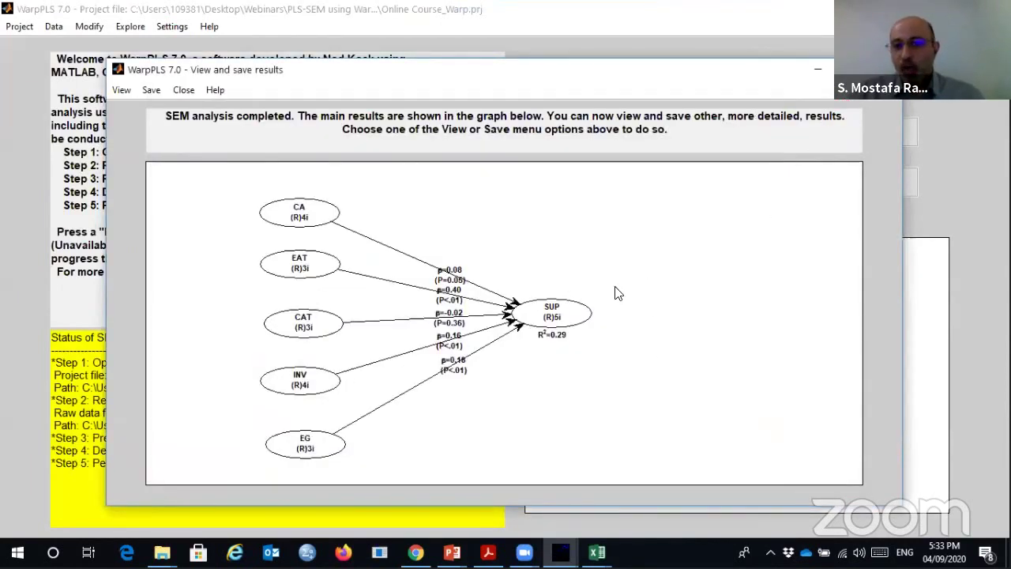
{"action": "left_click_drag", "start_coordinate": [753, 77], "coordinate": [765, 60]}
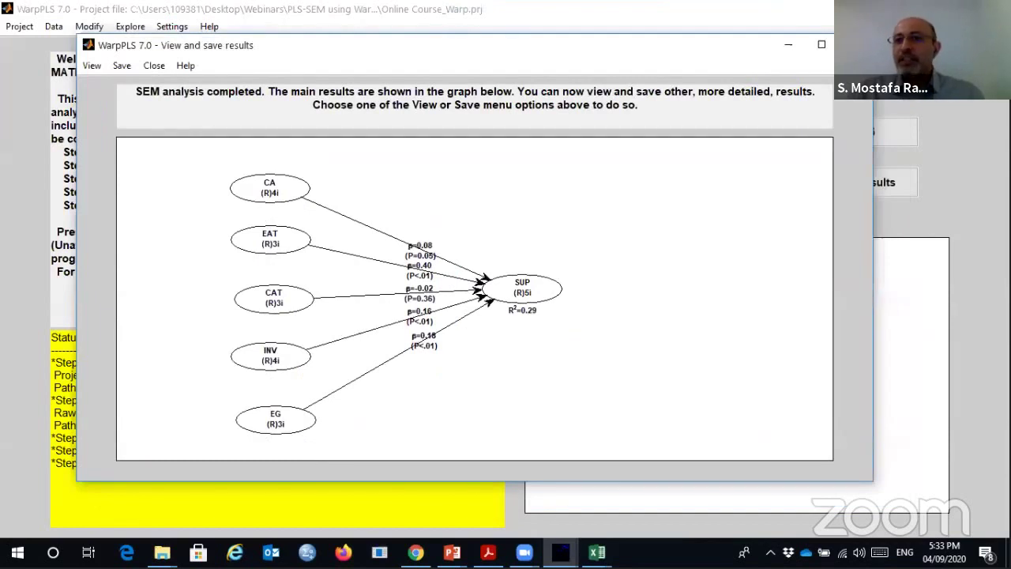
{"action": "left_click", "coordinate": [855, 45]}
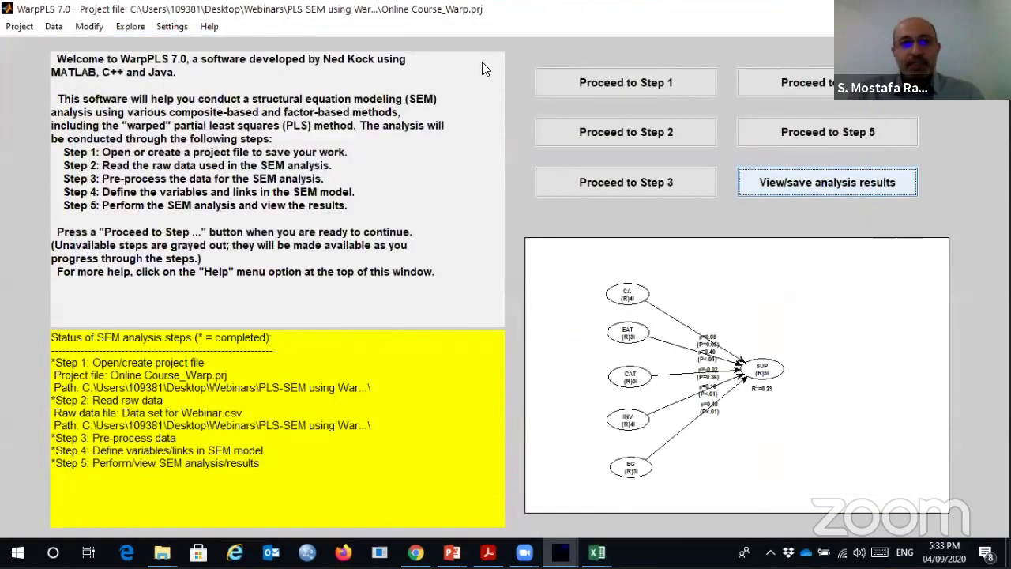
{"action": "left_click", "coordinate": [171, 30]}
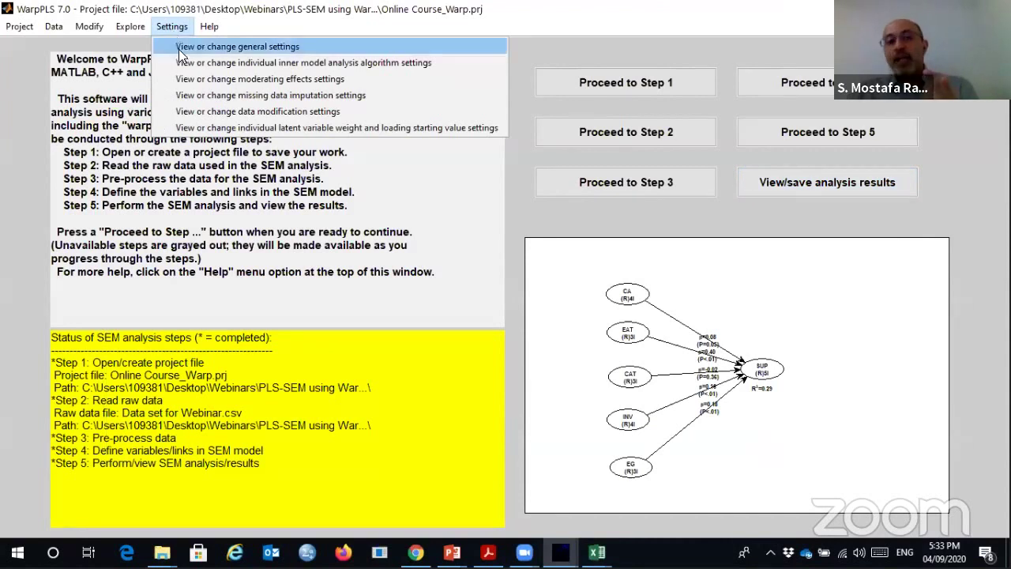
- Open the general settings and review the available outer model analysis algorithms, keeping PLS Regression
{"action": "left_click", "coordinate": [181, 48]}
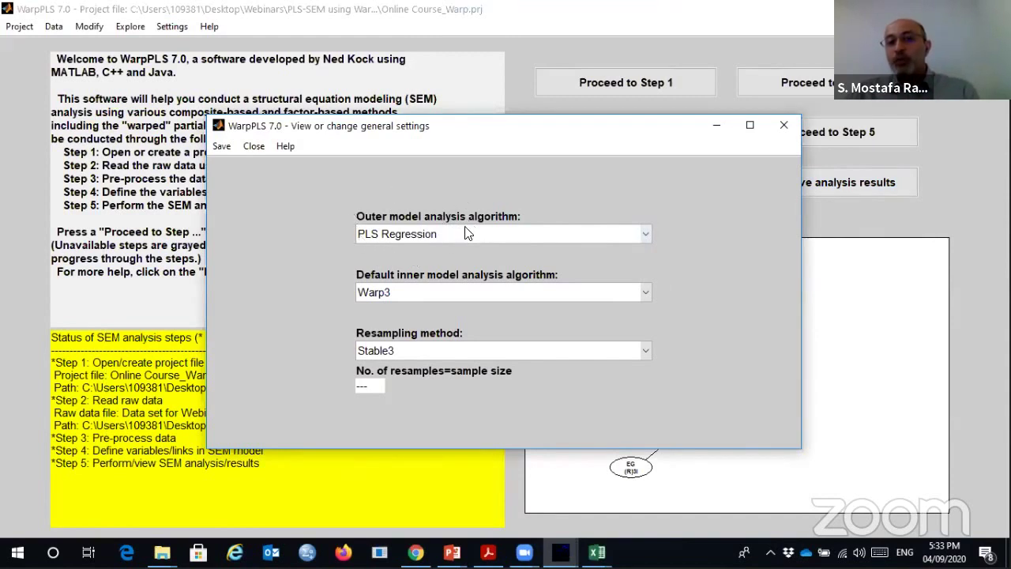
{"action": "left_click", "coordinate": [647, 234]}
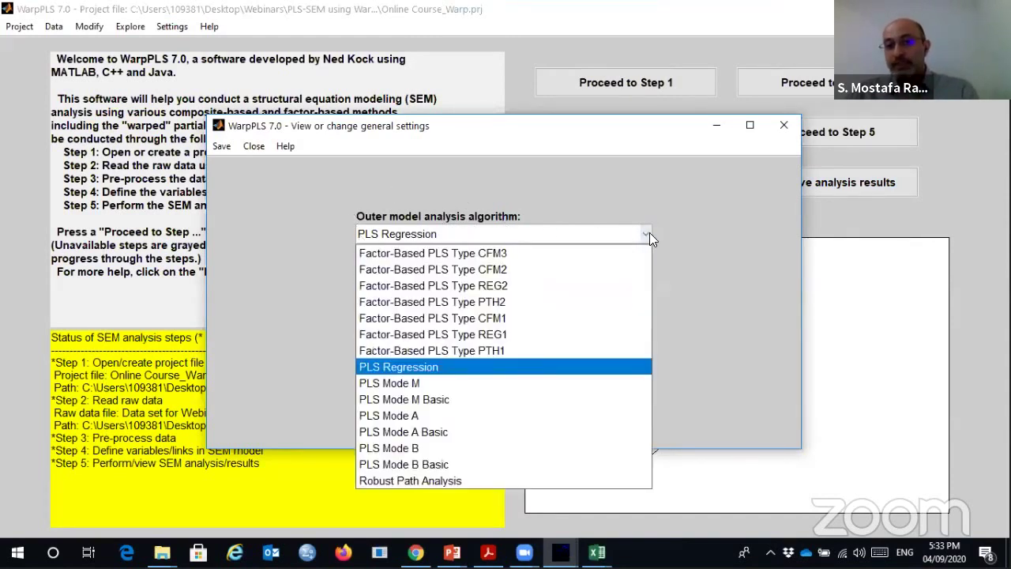
{"action": "left_click", "coordinate": [702, 285]}
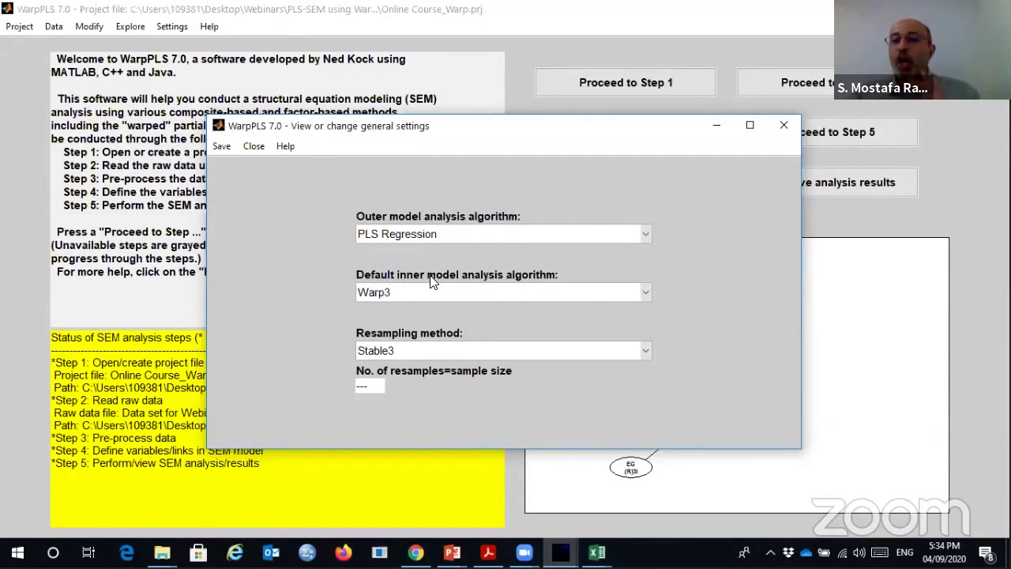
{"action": "left_click", "coordinate": [644, 292]}
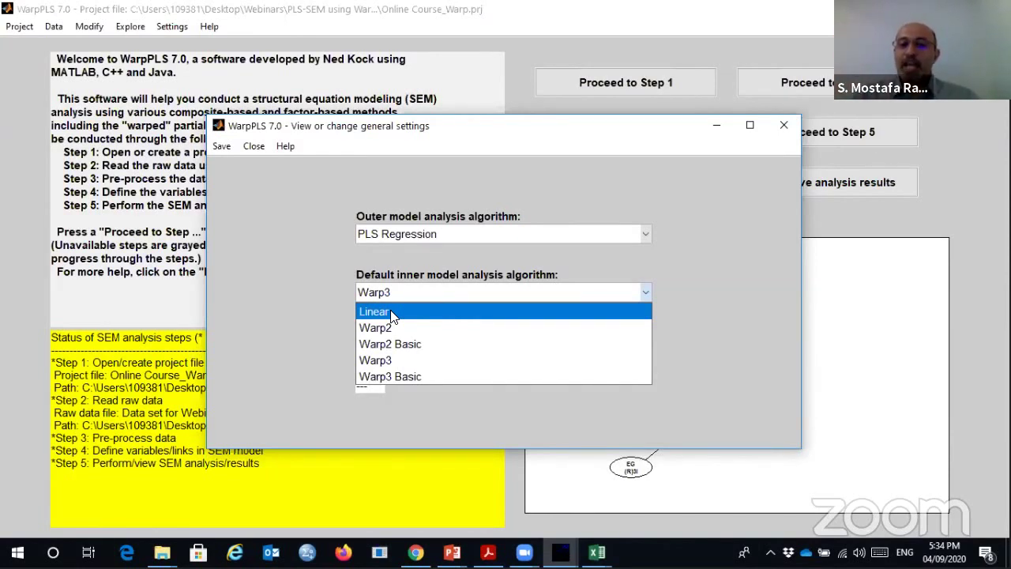
{"action": "left_click", "coordinate": [392, 314]}
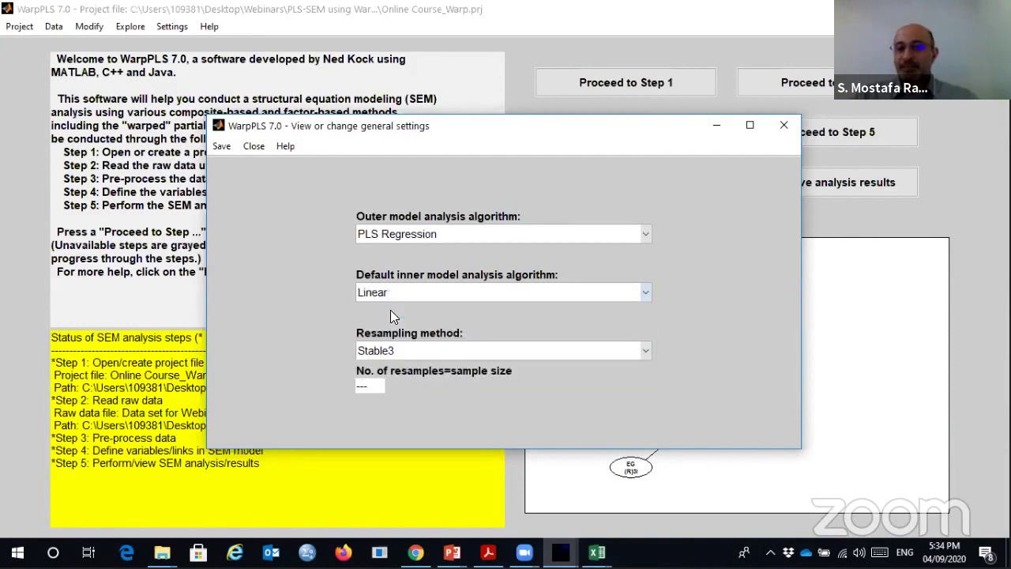
{"action": "left_click", "coordinate": [785, 127]}
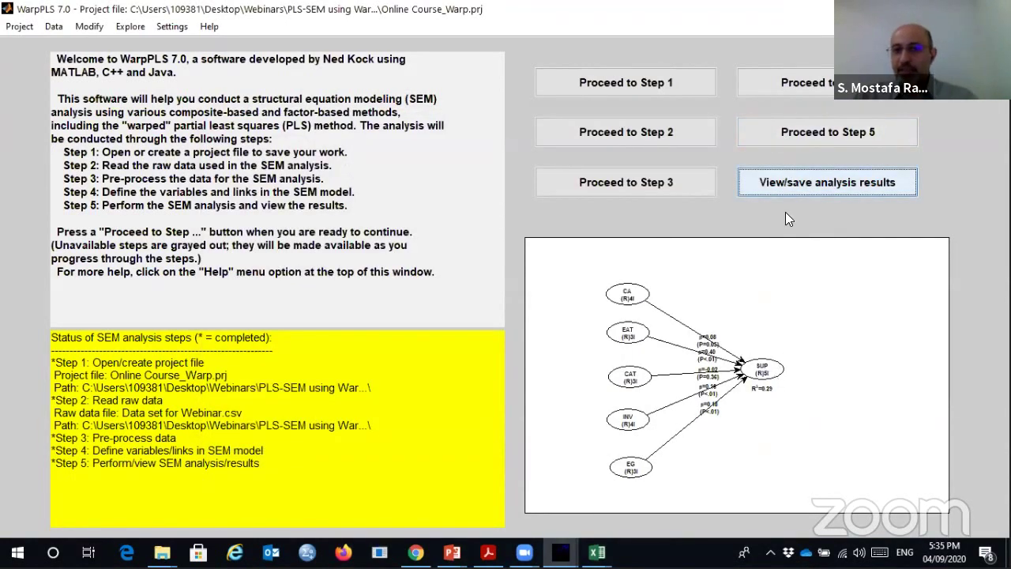
- Open and minimize the current analysis results, and save Linear as the default inner model analysis algorithm in the general settings
{"action": "left_click", "coordinate": [793, 183]}
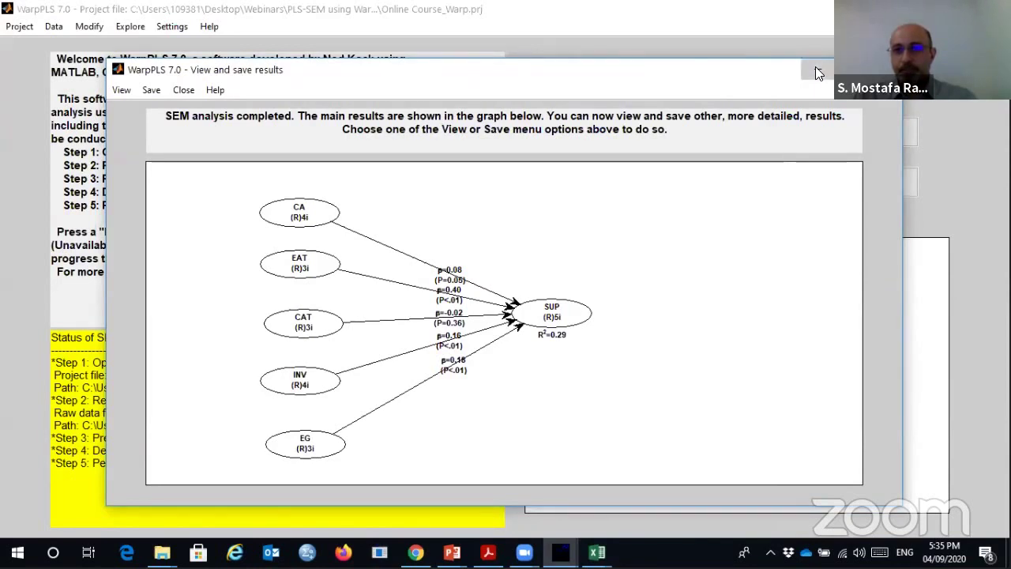
{"action": "left_click", "coordinate": [817, 72]}
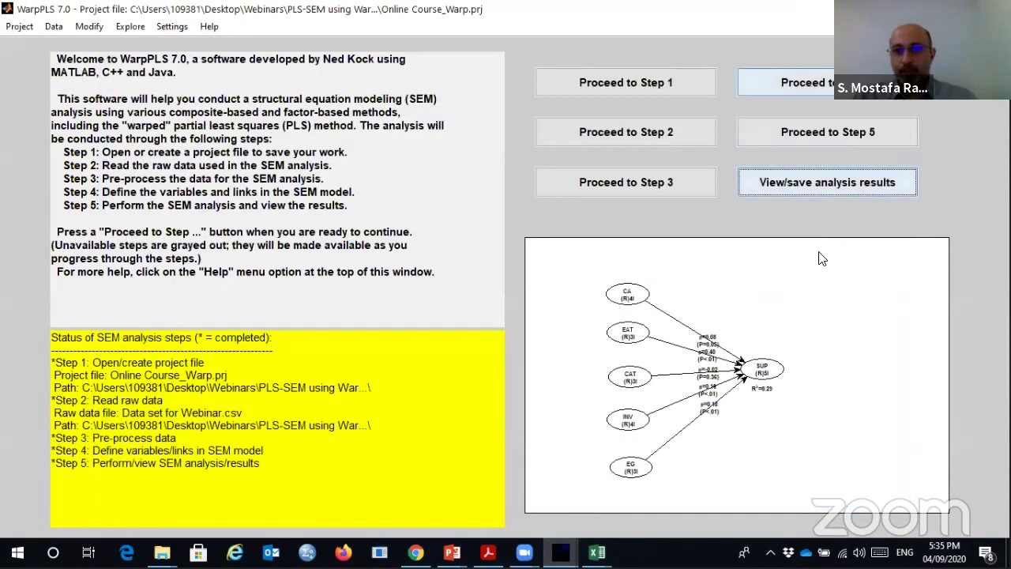
{"action": "left_click", "coordinate": [174, 27]}
{"action": "left_click", "coordinate": [188, 45]}
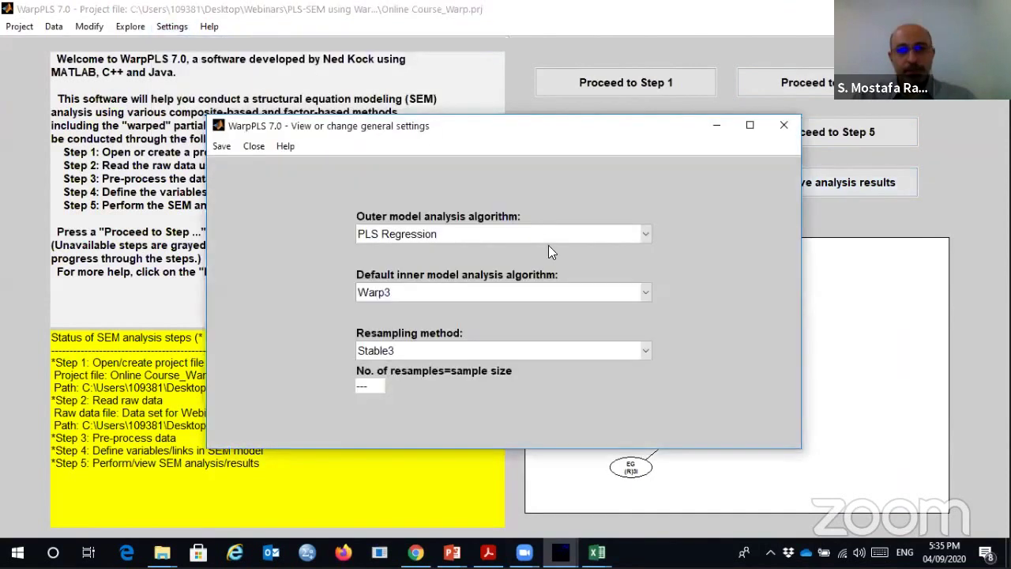
{"action": "left_click", "coordinate": [647, 294]}
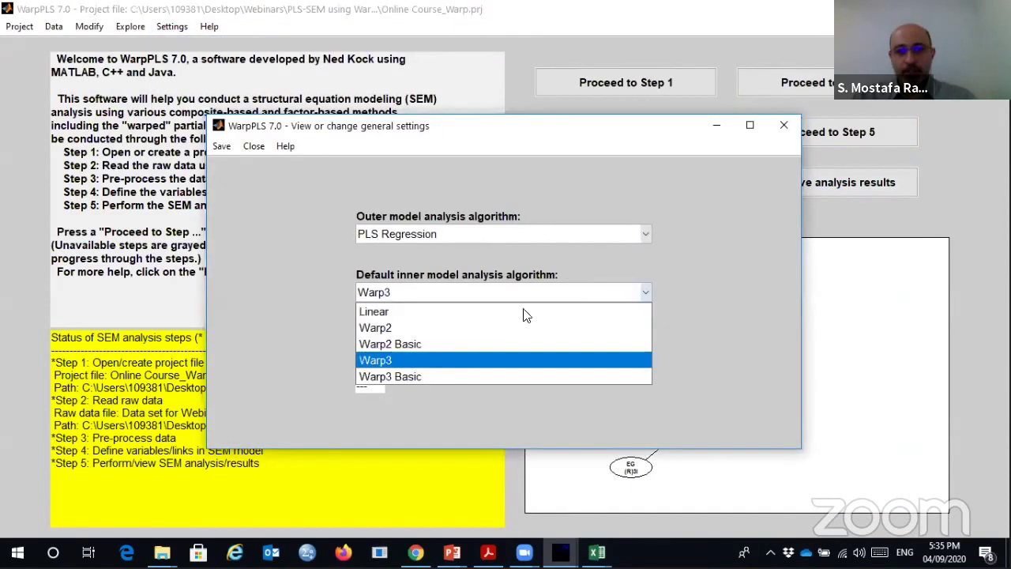
{"action": "left_click", "coordinate": [440, 316]}
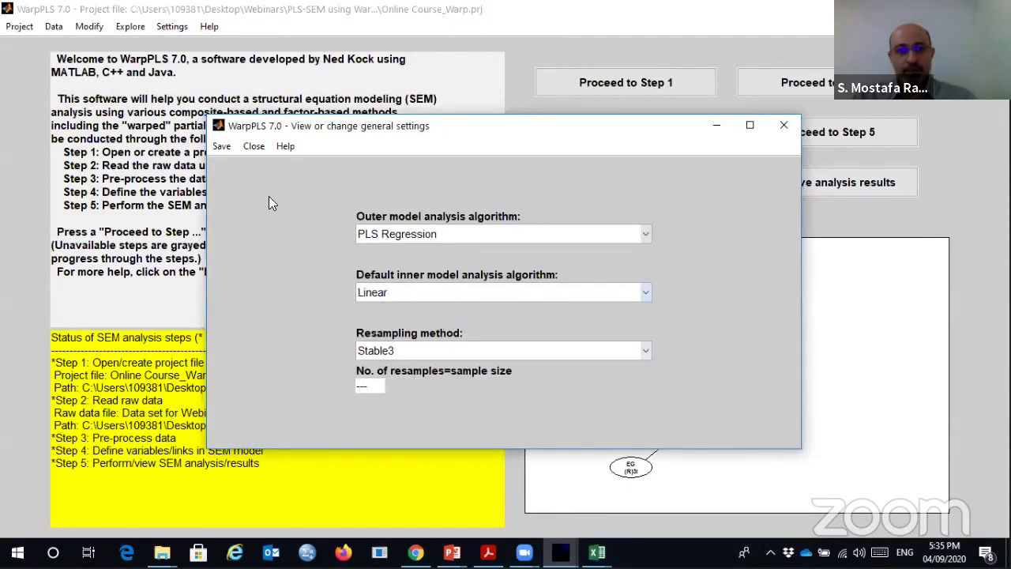
{"action": "left_click", "coordinate": [222, 146]}
{"action": "left_click", "coordinate": [238, 163]}
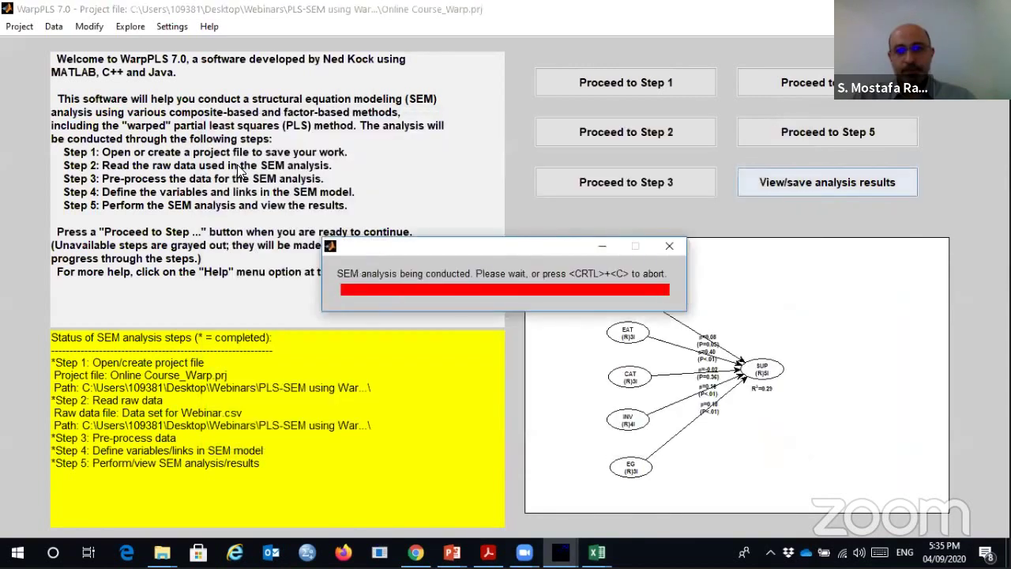
- Perform the SEM analysis again and fit its results window to about half of the screen
{"action": "left_click", "coordinate": [795, 135]}
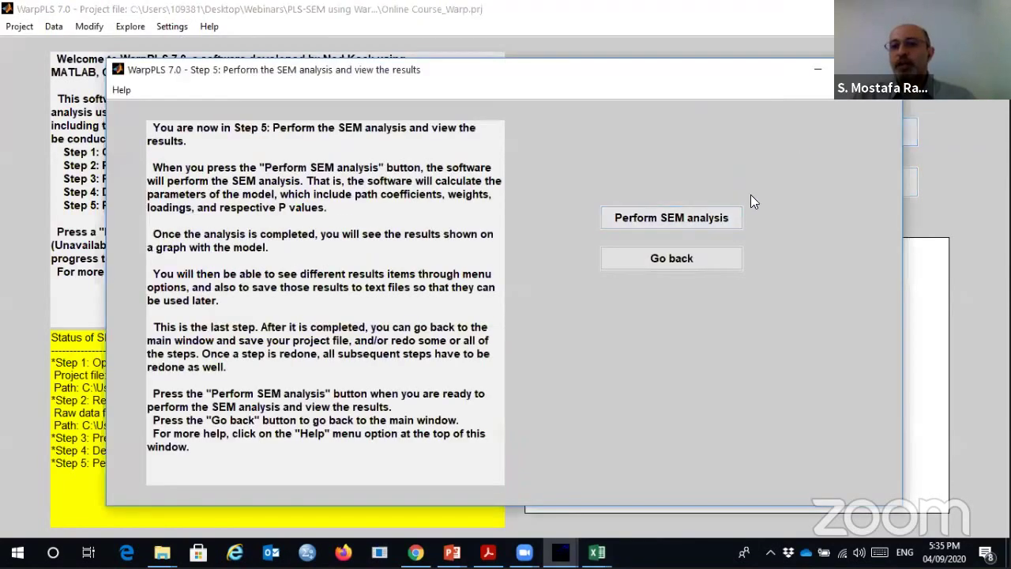
{"action": "left_click", "coordinate": [710, 225]}
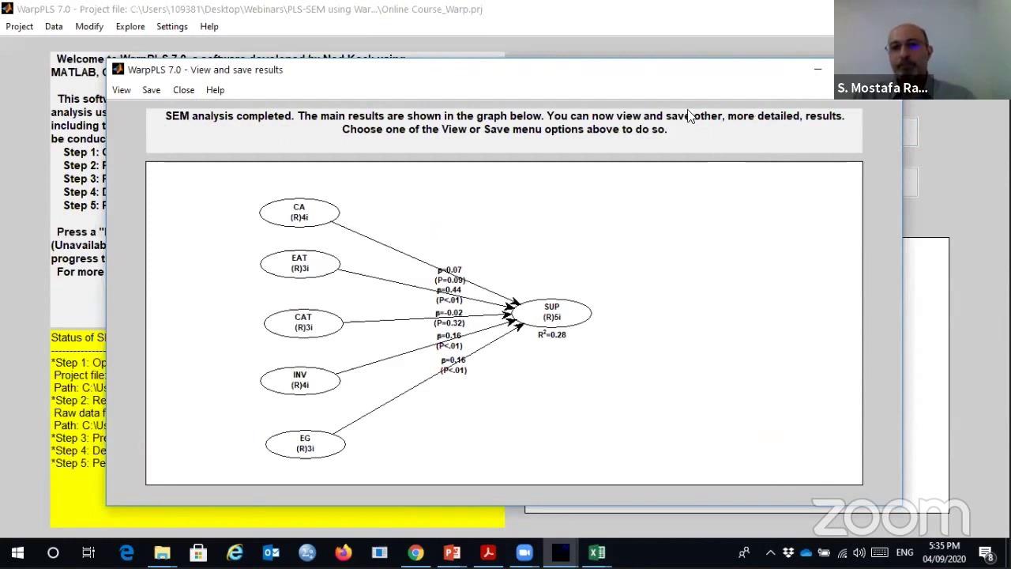
{"action": "left_click_drag", "start_coordinate": [654, 79], "coordinate": [542, 24]}
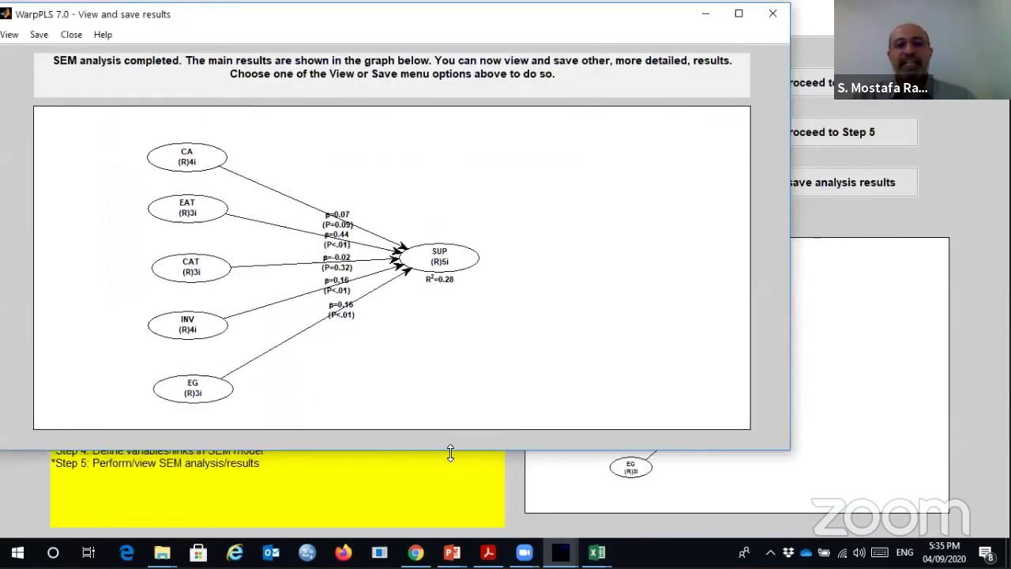
{"action": "left_click_drag", "start_coordinate": [450, 452], "coordinate": [451, 516]}
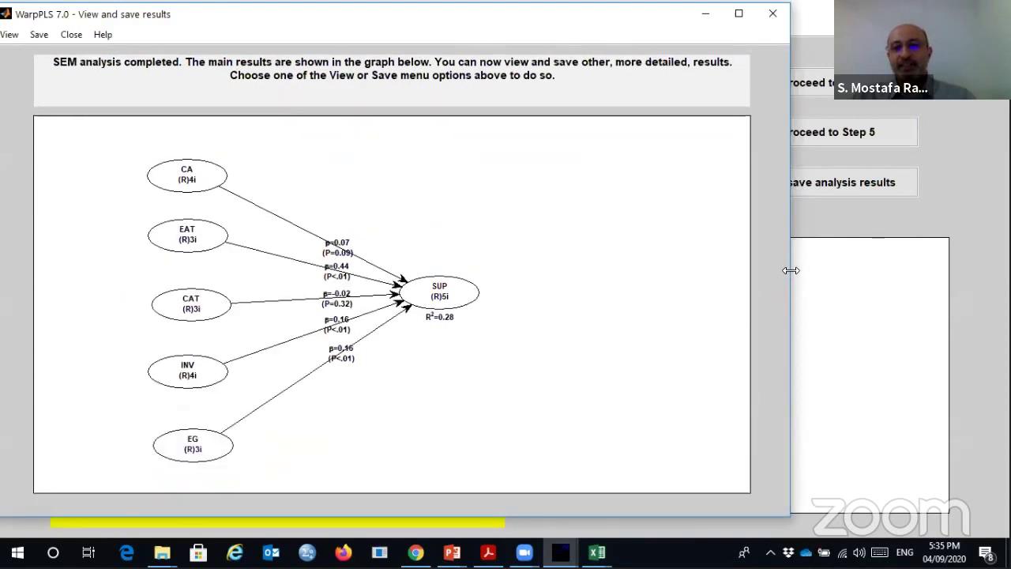
{"action": "left_click_drag", "start_coordinate": [791, 270], "coordinate": [475, 270]}
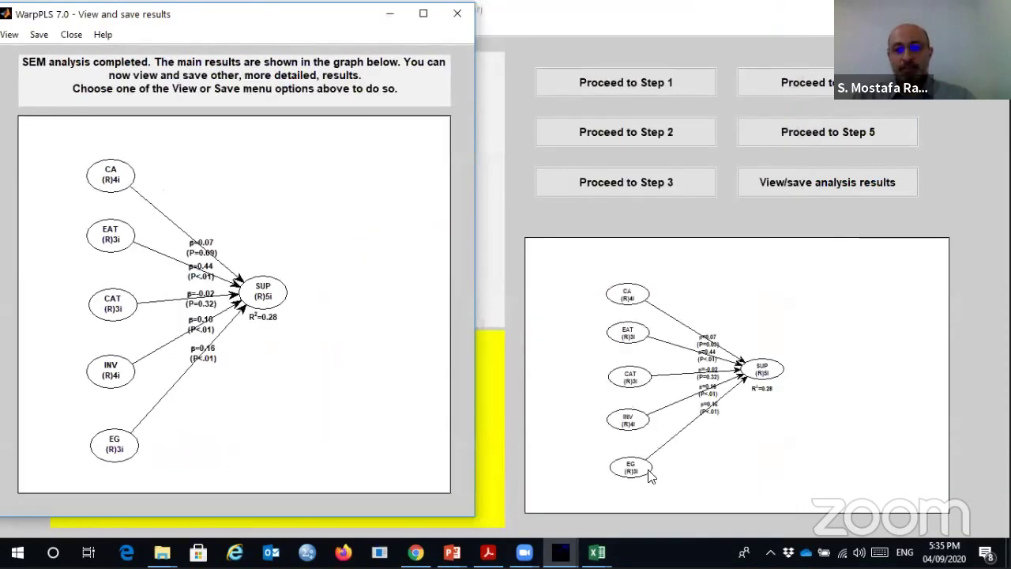
- Bring up the older results window with only the CA, EAT and CAT paths to SUP and close it
{"action": "left_click", "coordinate": [563, 537]}
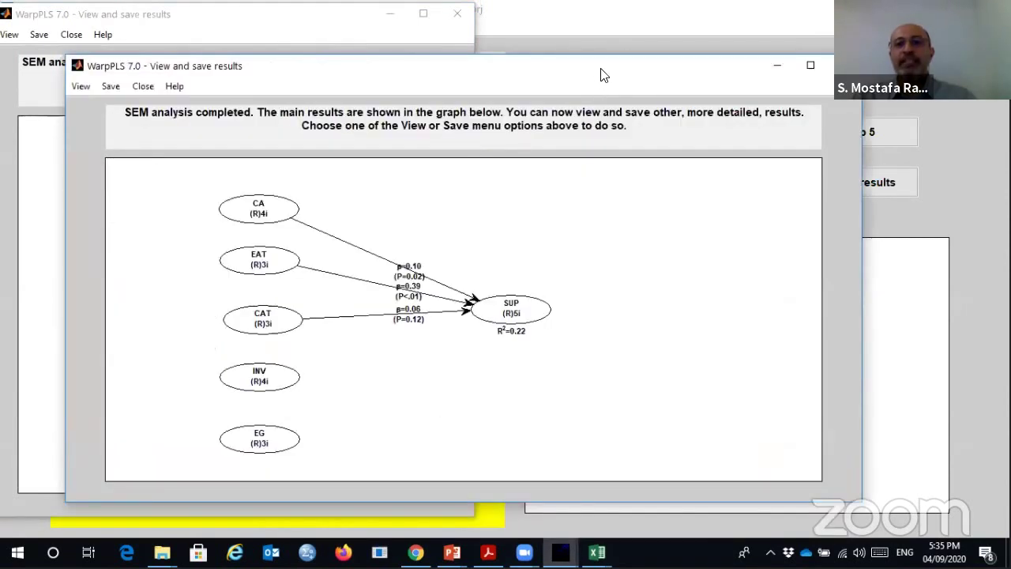
{"action": "left_click_drag", "start_coordinate": [600, 75], "coordinate": [755, 25]}
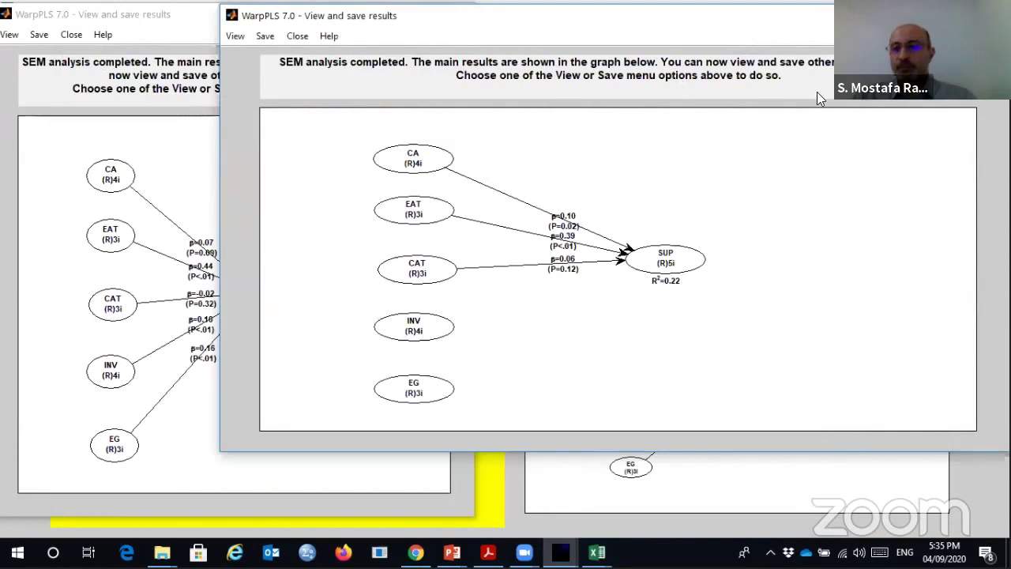
{"action": "left_click", "coordinate": [992, 15]}
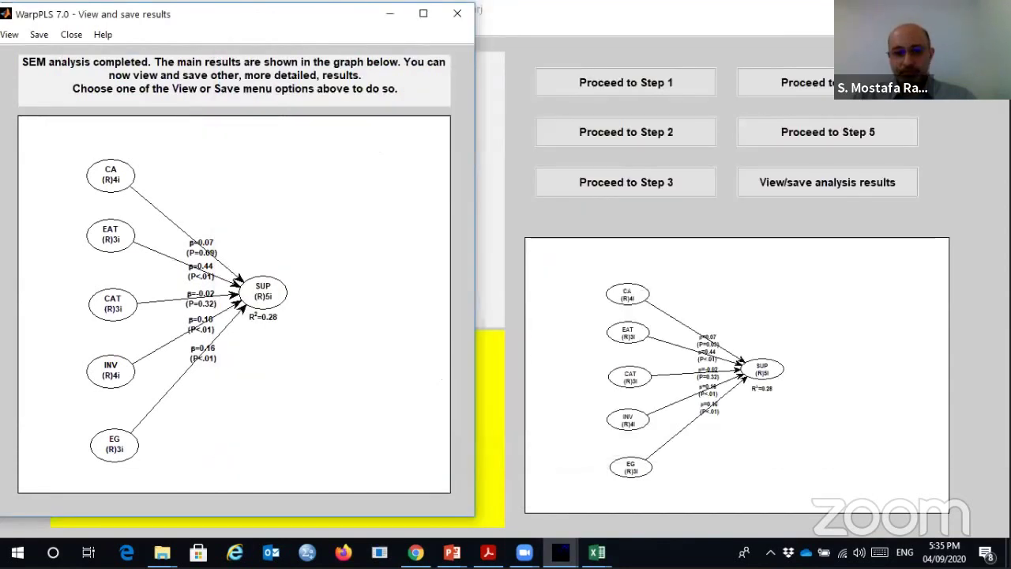
- Compare the earlier Warp3 results side by side with the new Linear results and close both results windows
{"action": "left_click", "coordinate": [560, 552]}
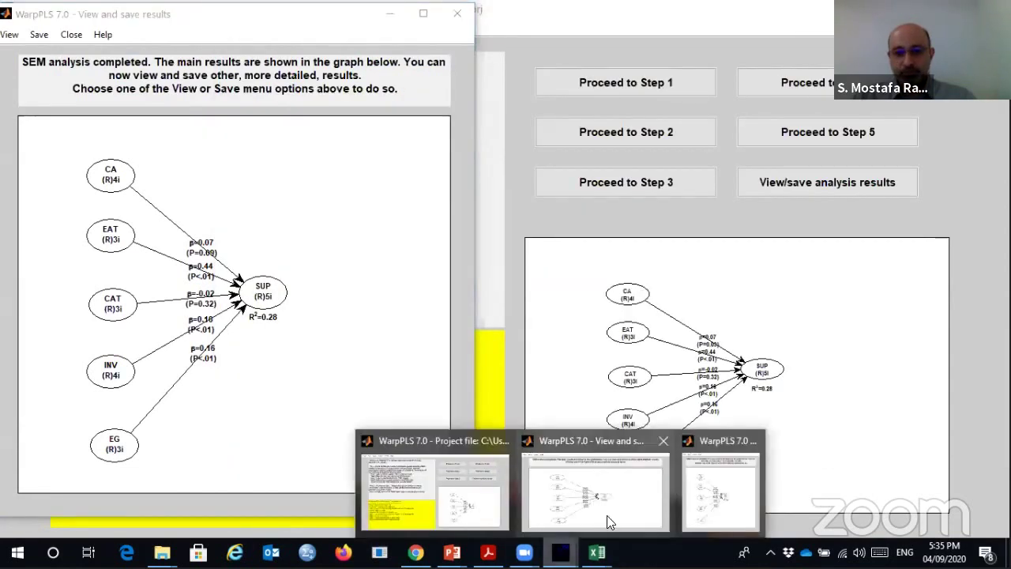
{"action": "left_click", "coordinate": [721, 492]}
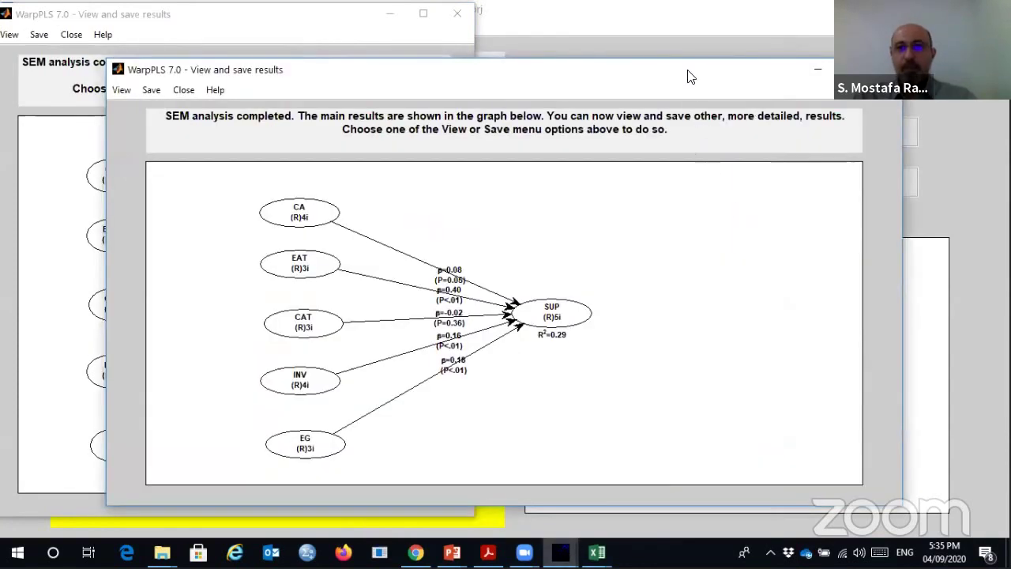
{"action": "left_click_drag", "start_coordinate": [687, 77], "coordinate": [812, 21]}
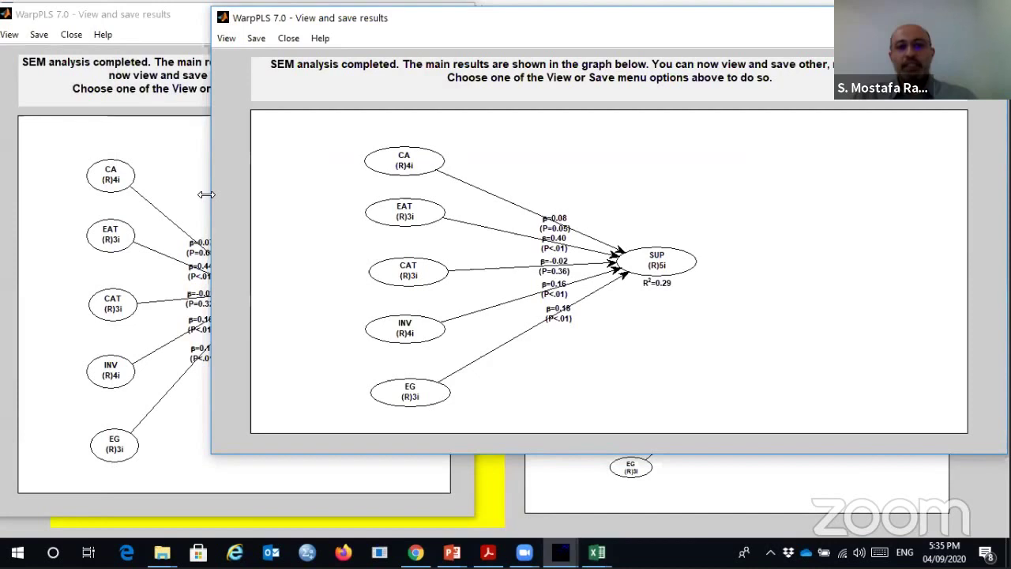
{"action": "left_click_drag", "start_coordinate": [207, 194], "coordinate": [473, 325]}
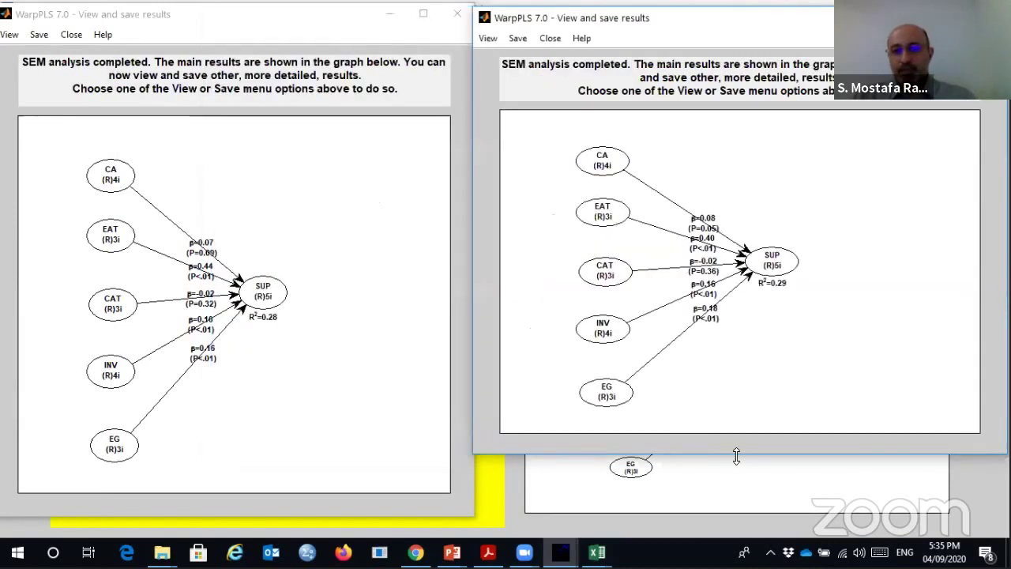
{"action": "left_click_drag", "start_coordinate": [736, 456], "coordinate": [737, 510]}
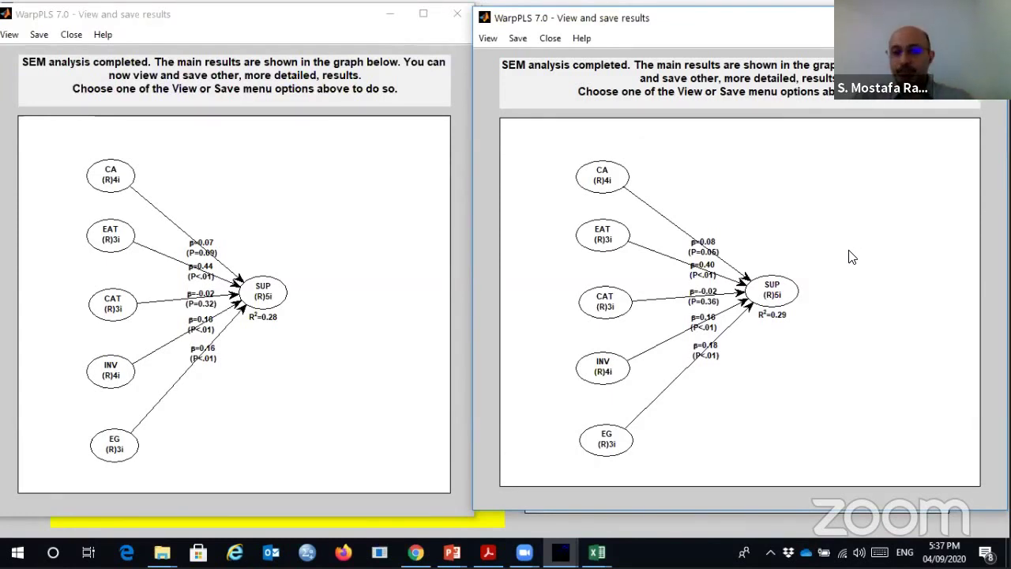
{"action": "left_click", "coordinate": [991, 17]}
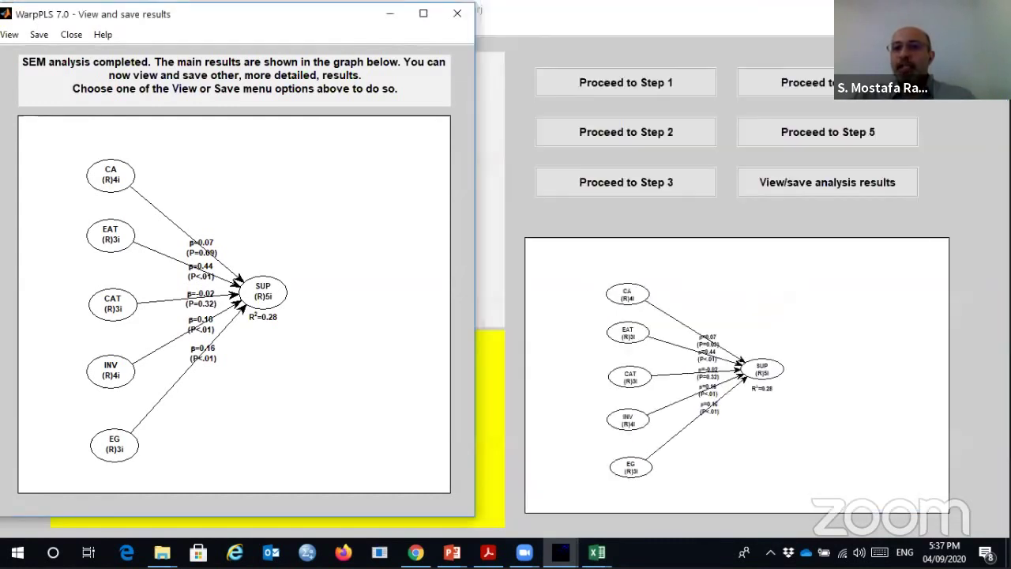
{"action": "left_click", "coordinate": [457, 14]}
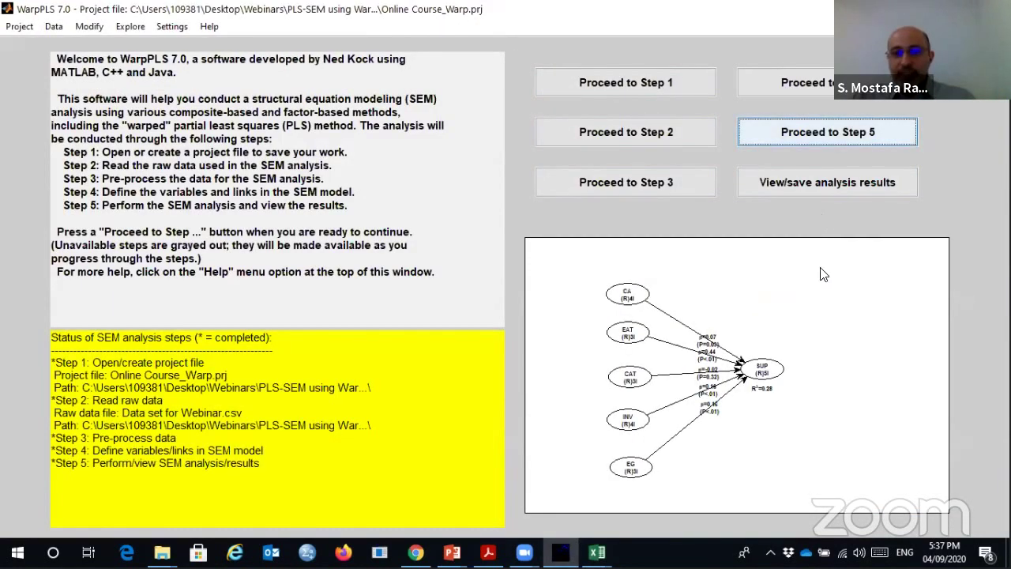
- Switch to the published JDMM paper in Adobe Acrobat Reader and examine the linear and non-linear structural models in Fig. 1
{"action": "mouse_move", "coordinate": [488, 552]}
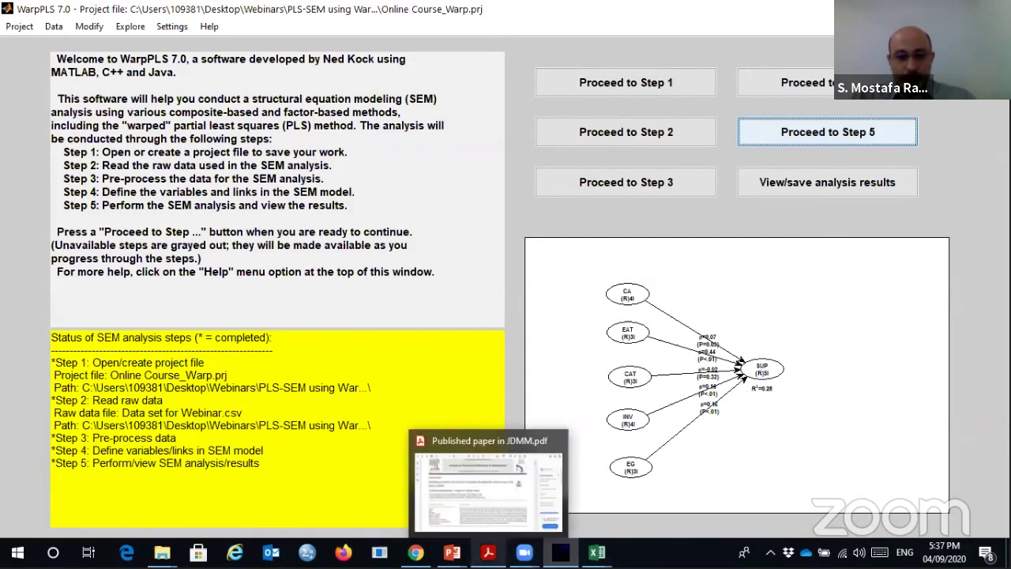
{"action": "left_click", "coordinate": [488, 486]}
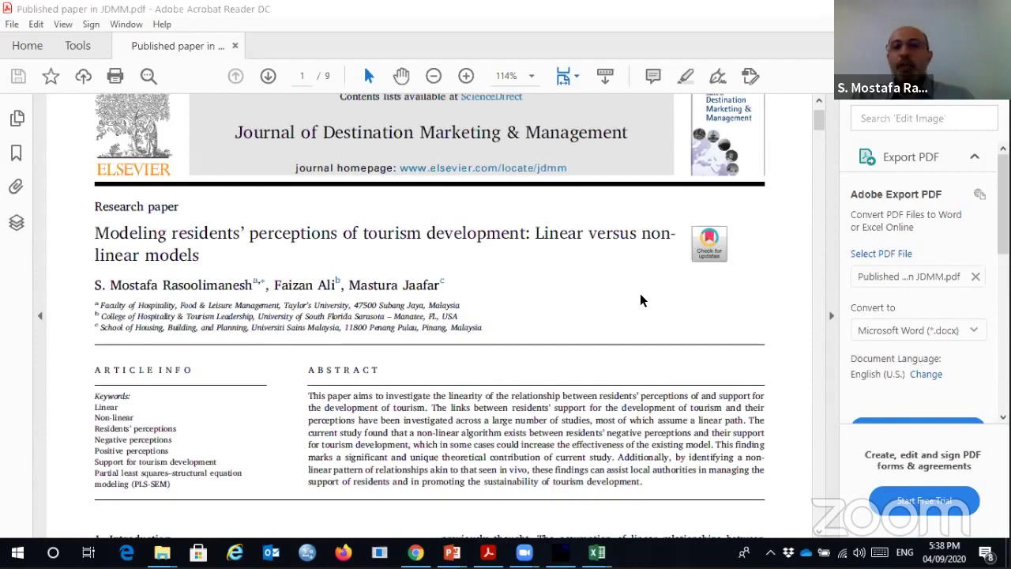
{"action": "scroll", "coordinate": [640, 297], "scroll_direction": "down", "scroll_amount": 2}
{"action": "scroll", "coordinate": [635, 298], "scroll_direction": "down", "scroll_amount": 10}
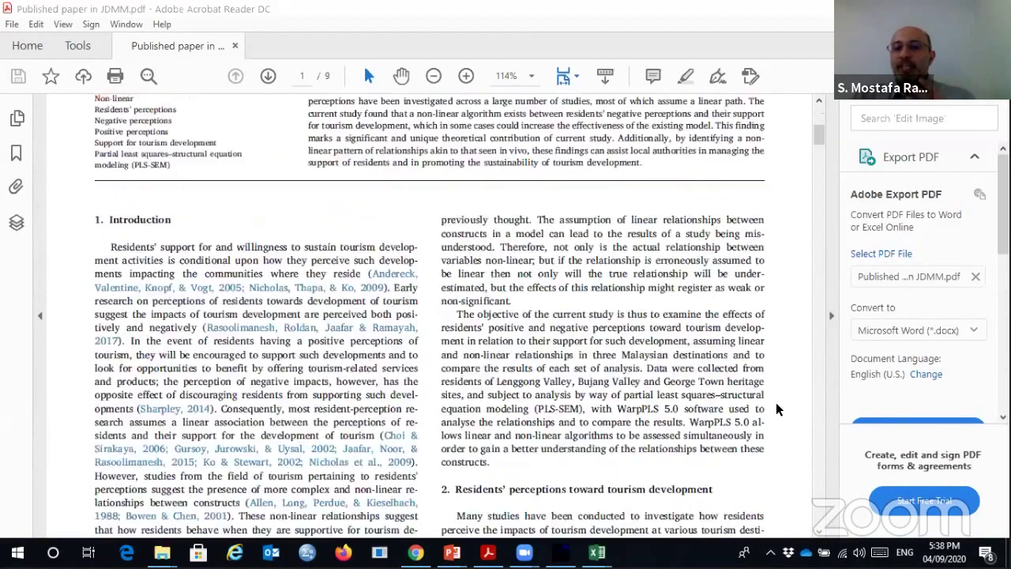
{"action": "scroll", "coordinate": [820, 430], "scroll_direction": "down", "scroll_amount": 10}
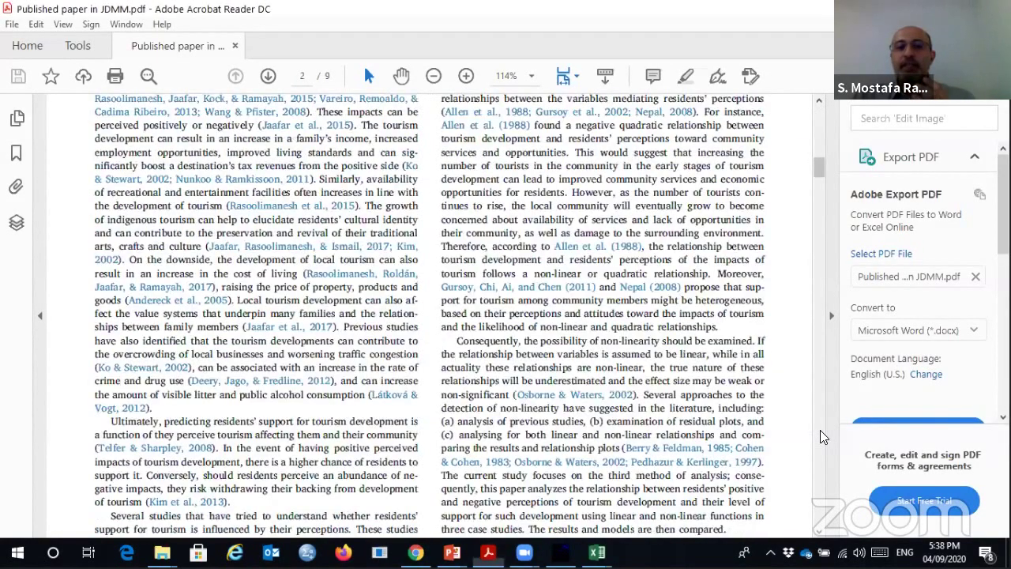
{"action": "scroll", "coordinate": [820, 430], "scroll_direction": "down", "scroll_amount": 10}
{"action": "scroll", "coordinate": [662, 378], "scroll_direction": "down", "scroll_amount": 20}
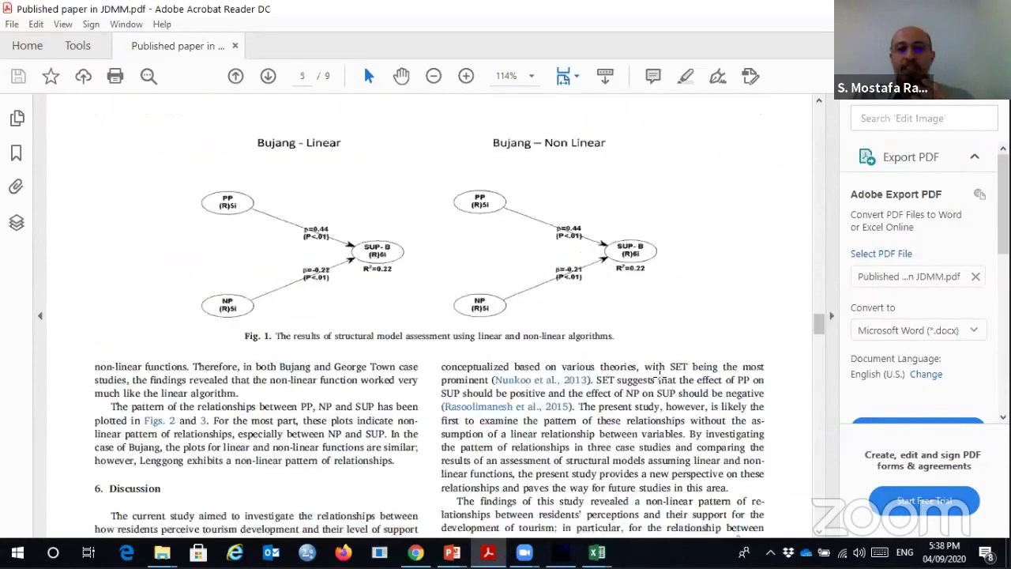
{"action": "scroll", "coordinate": [233, 150], "scroll_direction": "up", "scroll_amount": 5}
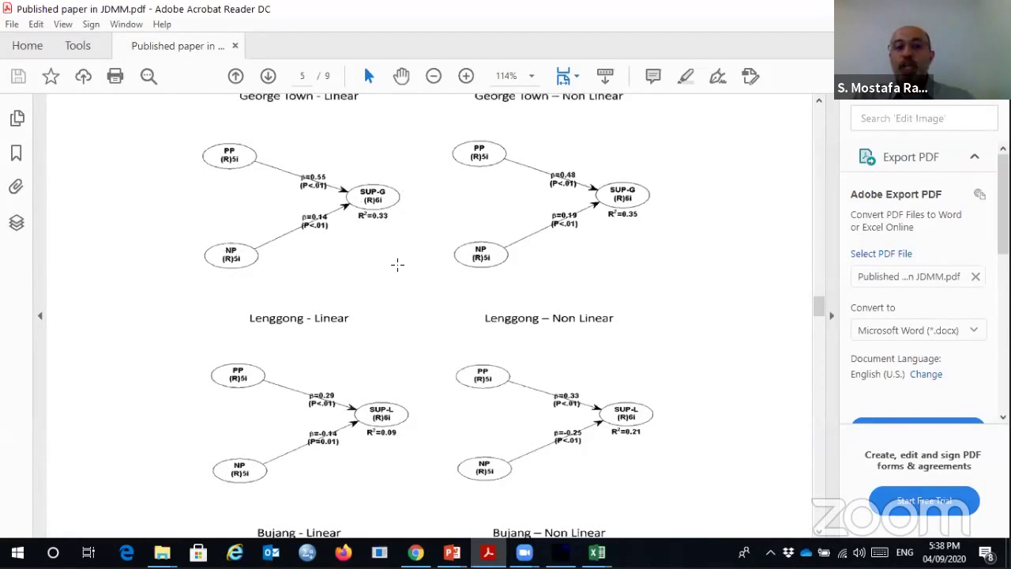
{"action": "scroll", "coordinate": [397, 265], "scroll_direction": "up", "scroll_amount": 3}
{"action": "scroll", "coordinate": [411, 276], "scroll_direction": "down", "scroll_amount": 1}
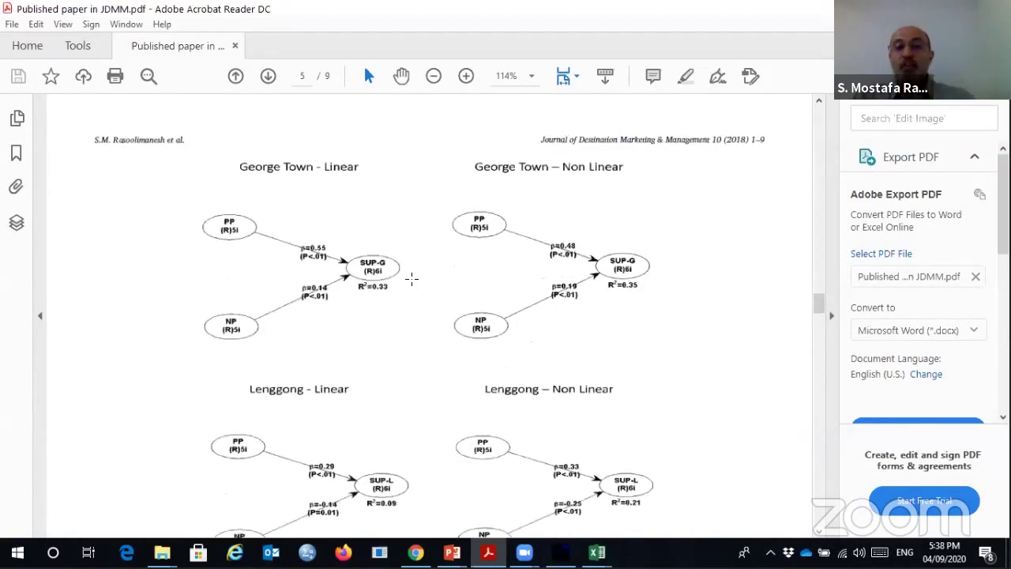
{"action": "scroll", "coordinate": [411, 278], "scroll_direction": "up", "scroll_amount": 1}
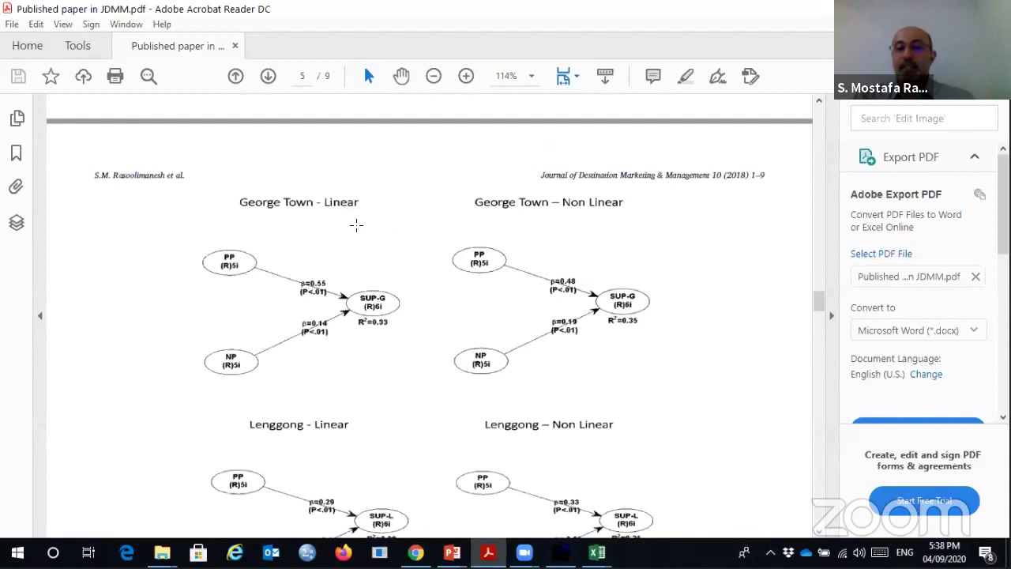
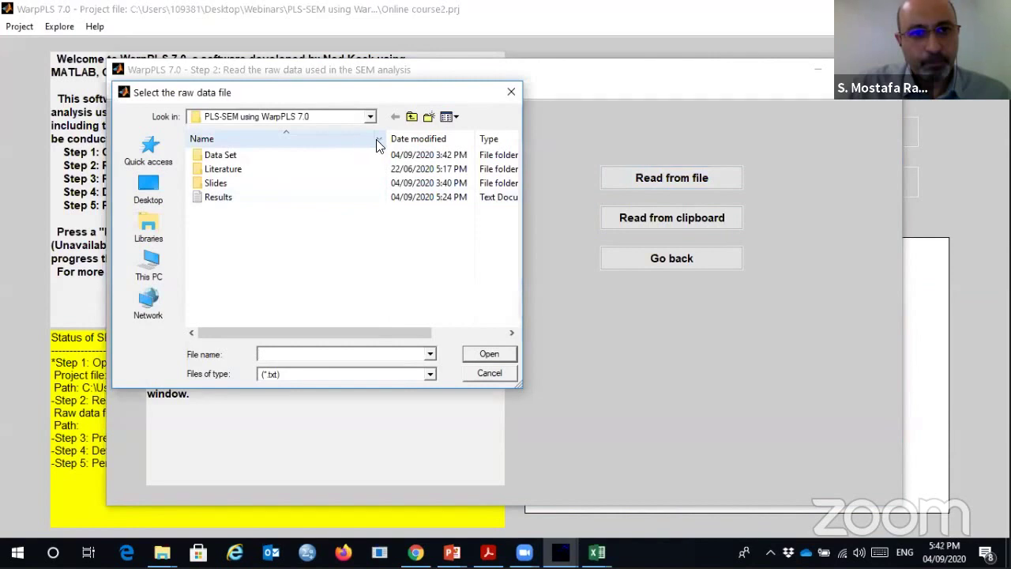
- Choose the Lenggong data workbook from the Data Set folder, with all file types shown, as the raw data file
{"action": "double_click", "coordinate": [245, 155]}
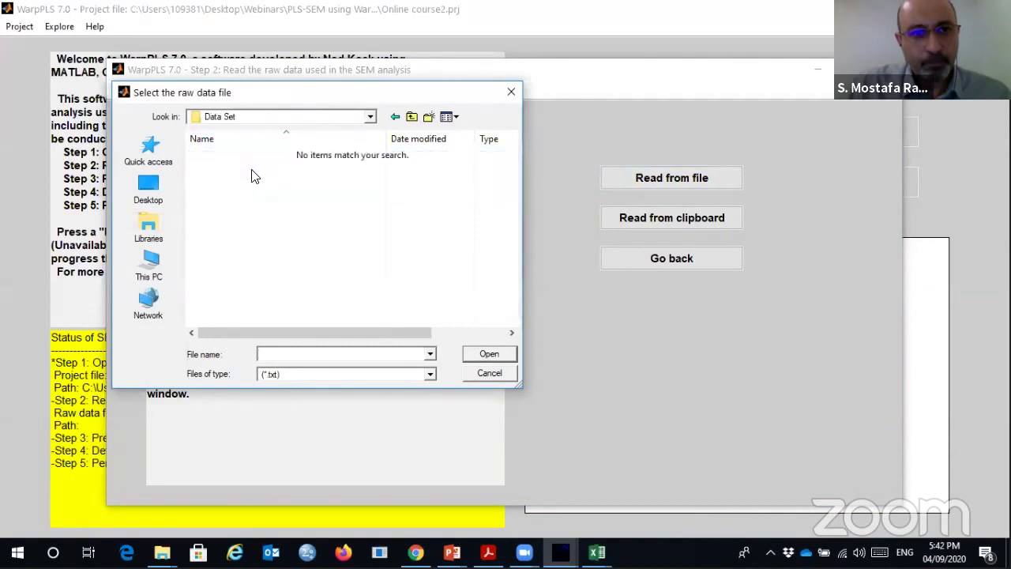
{"action": "left_click", "coordinate": [431, 375]}
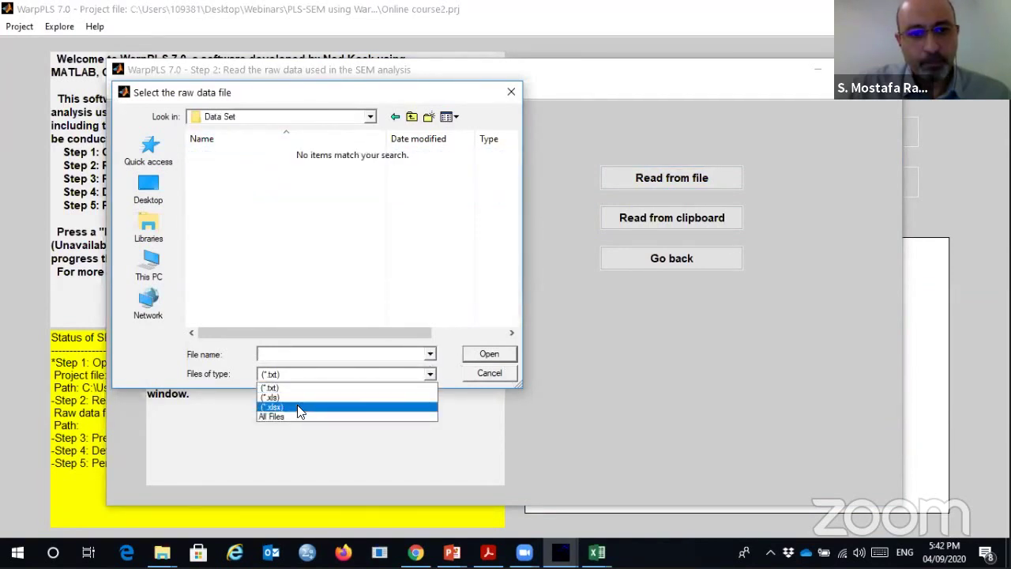
{"action": "left_click", "coordinate": [303, 415]}
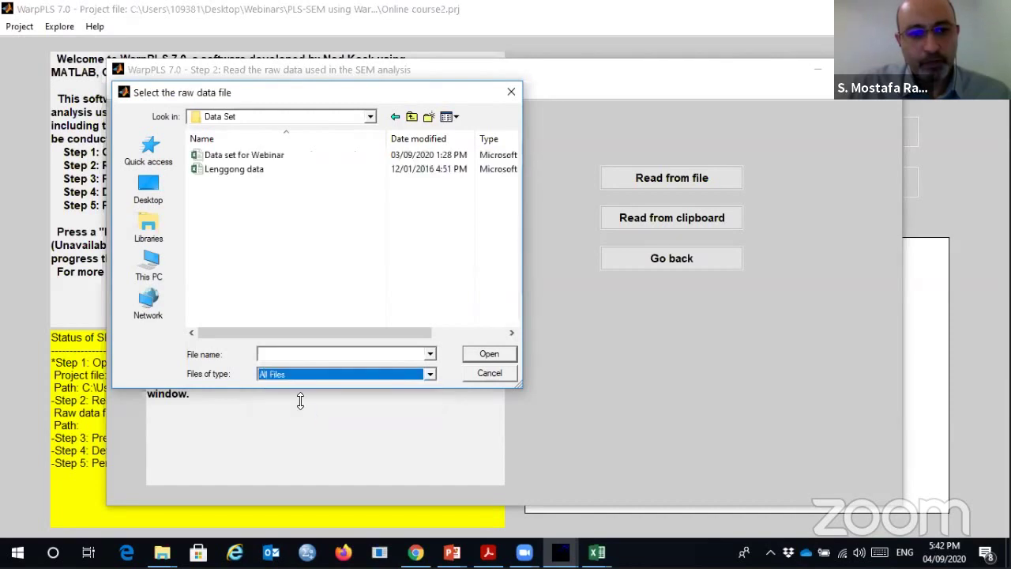
{"action": "left_click", "coordinate": [251, 172]}
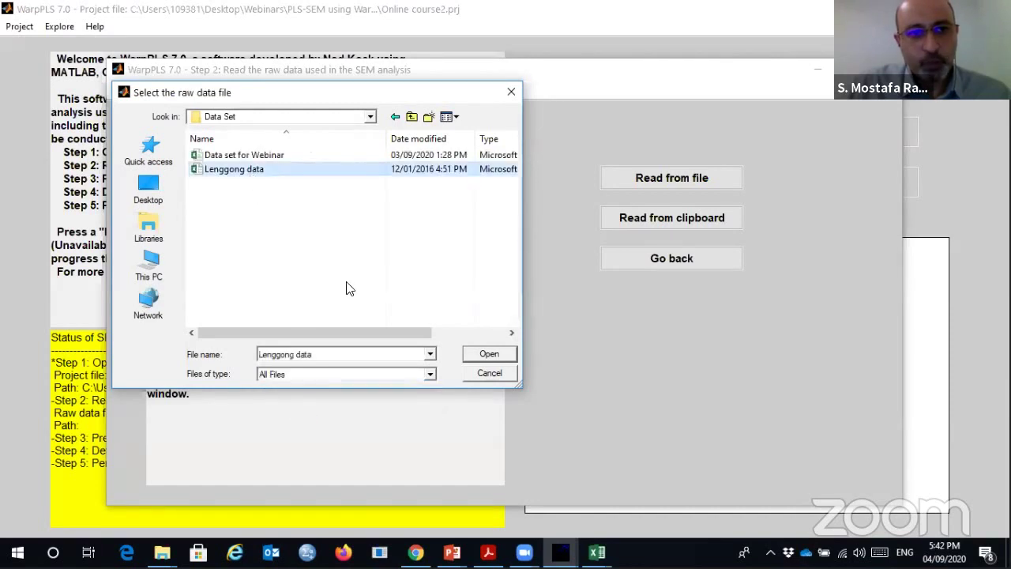
{"action": "left_click", "coordinate": [491, 354]}
- Import the Lenggong data worksheet with variables matching the preview and accept the raw data as correct
{"action": "left_click", "coordinate": [156, 212]}
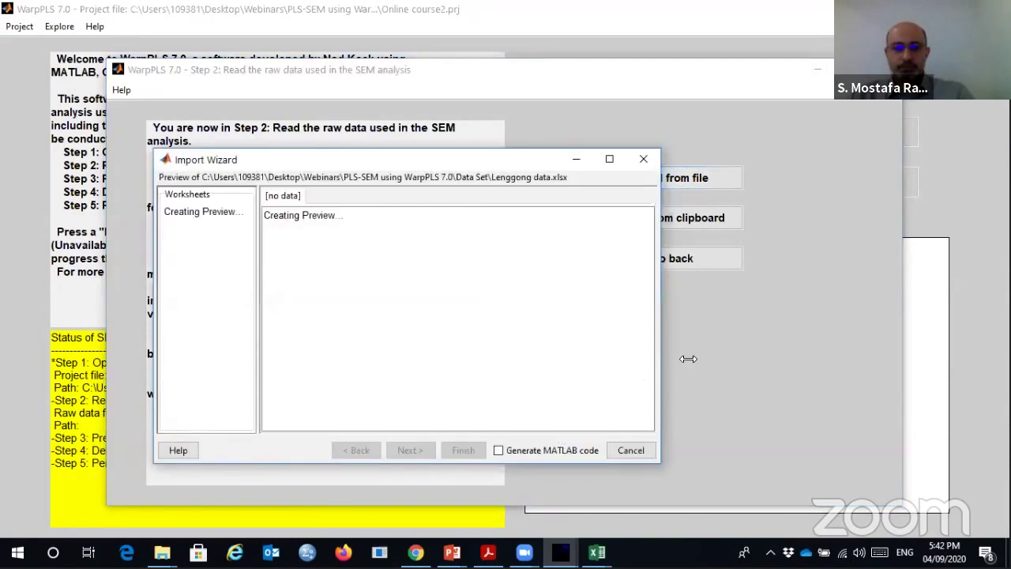
{"action": "left_click", "coordinate": [408, 450]}
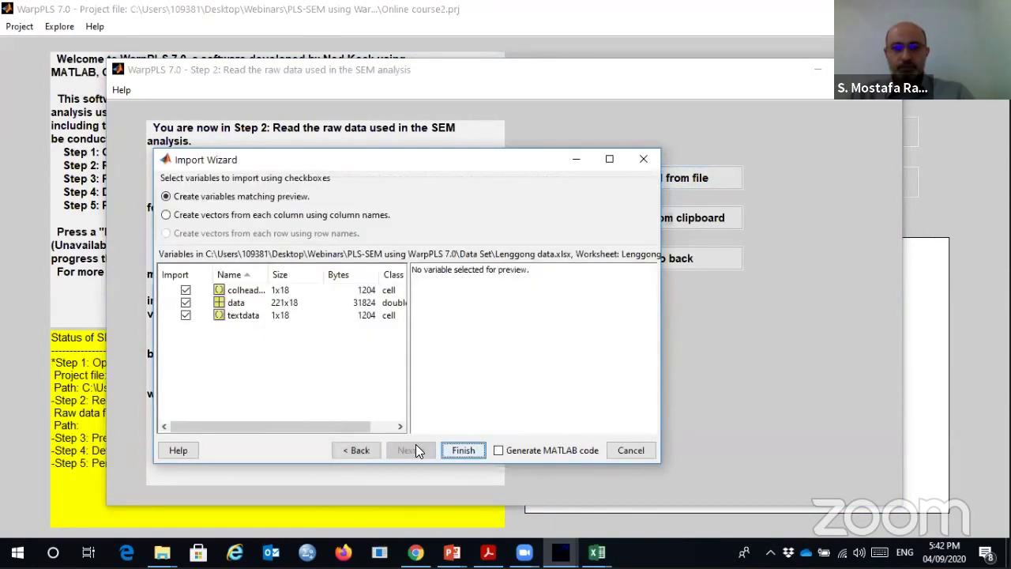
{"action": "left_click", "coordinate": [463, 450]}
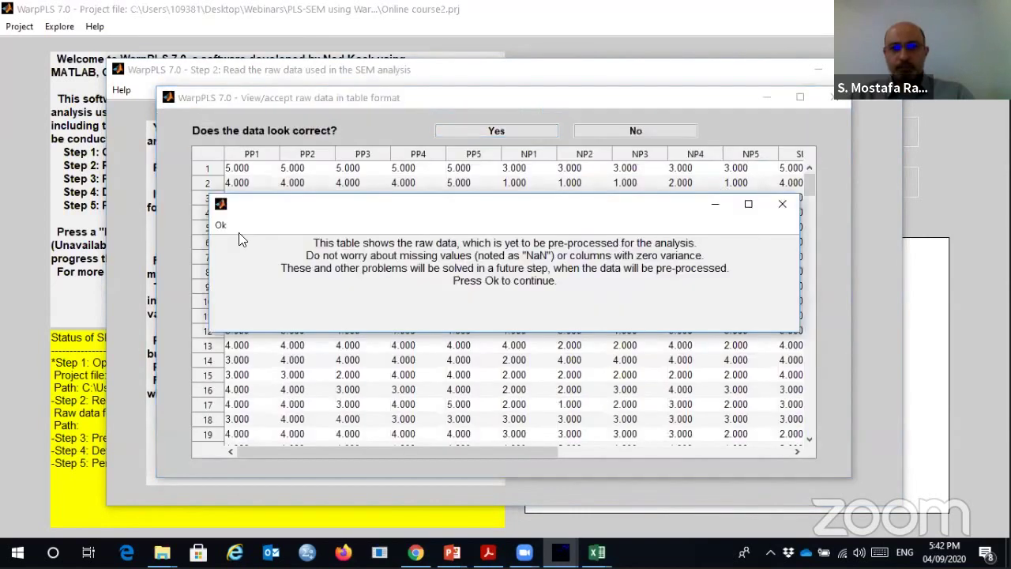
{"action": "left_click", "coordinate": [221, 226]}
{"action": "left_click", "coordinate": [490, 130]}
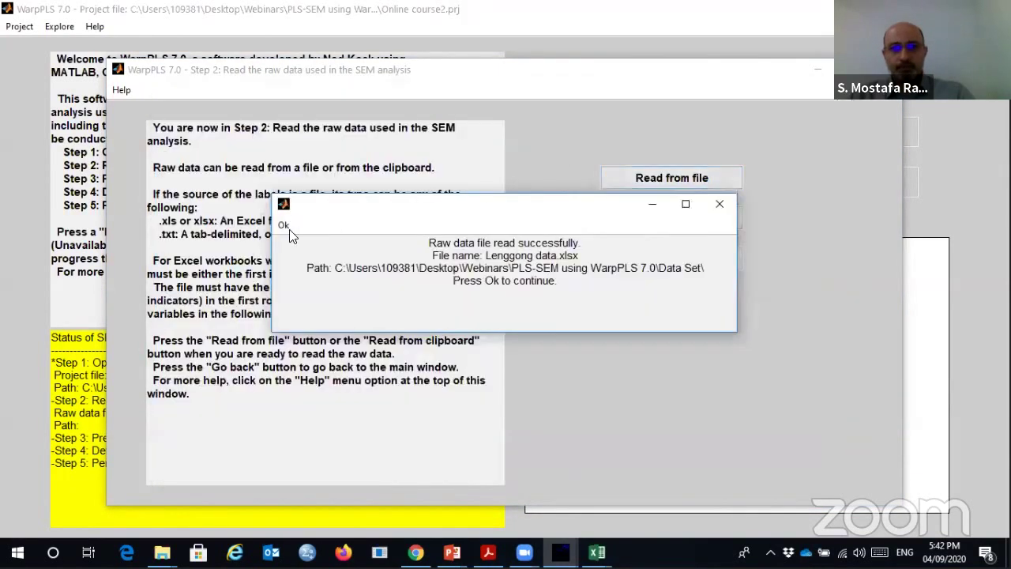
{"action": "left_click", "coordinate": [284, 227]}
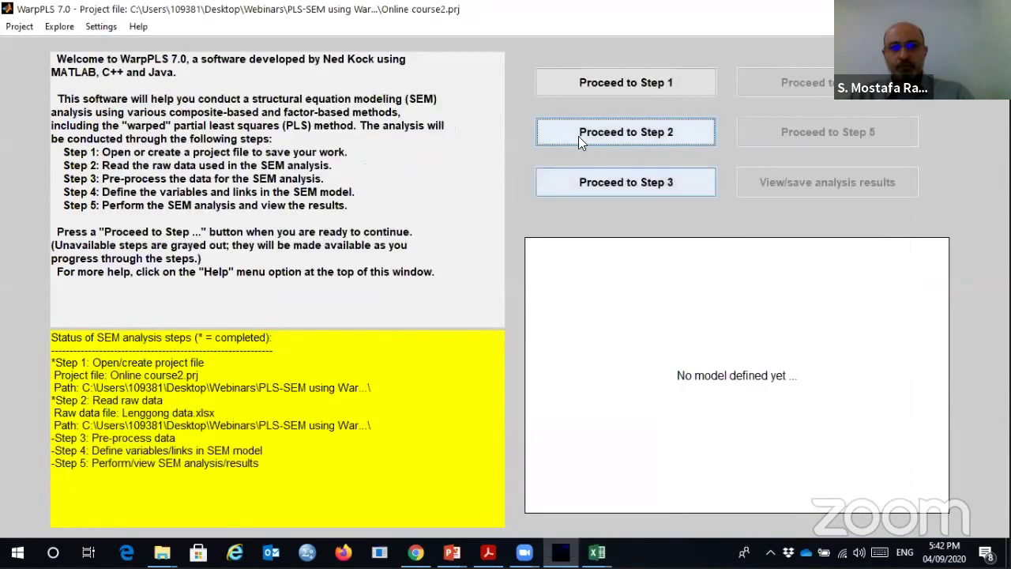
- Pre-process the raw data for the SEM analysis and accept the standardized data as correct
{"action": "left_click", "coordinate": [625, 188]}
{"action": "left_click", "coordinate": [618, 225]}
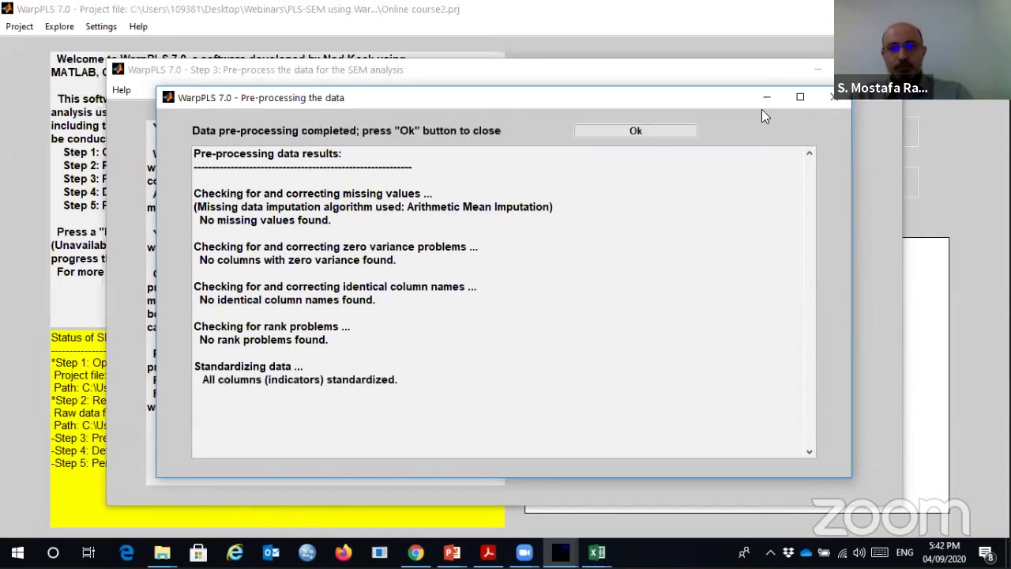
{"action": "left_click", "coordinate": [681, 130]}
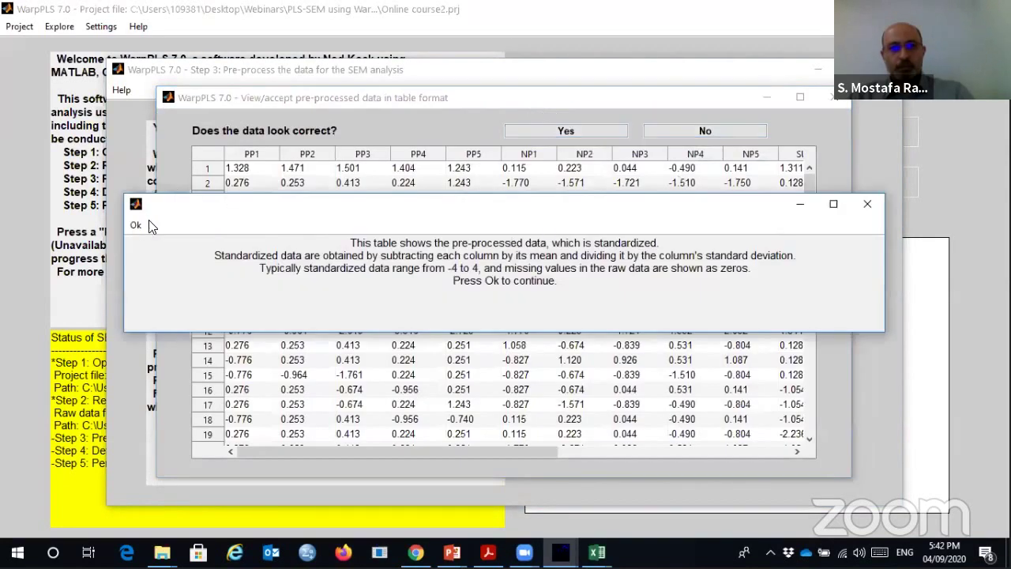
{"action": "left_click", "coordinate": [136, 224]}
{"action": "left_click", "coordinate": [566, 130]}
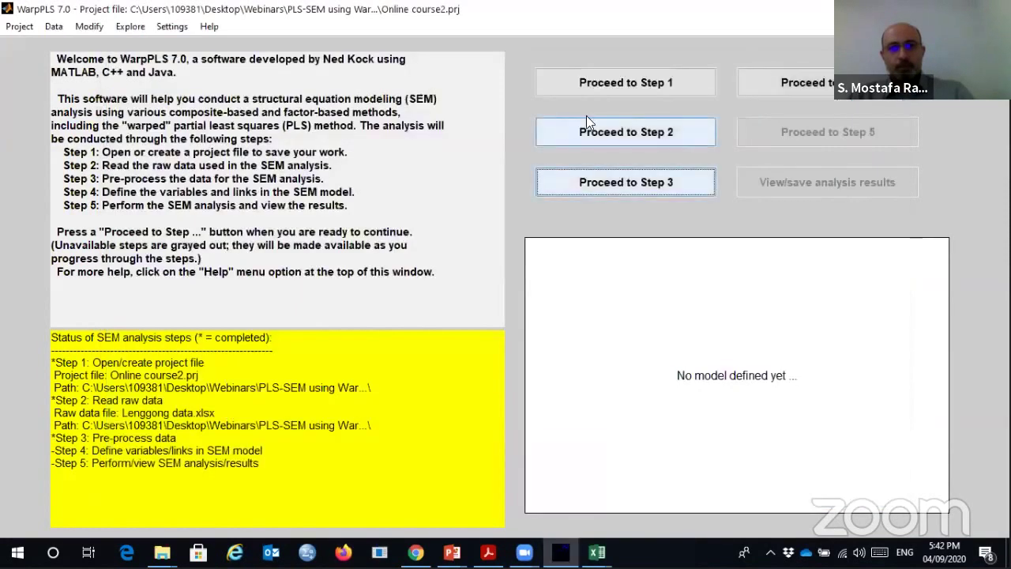
- Start defining the SEM model, place a first latent variable in the upper left of the canvas and name it PP
{"action": "left_click", "coordinate": [812, 77]}
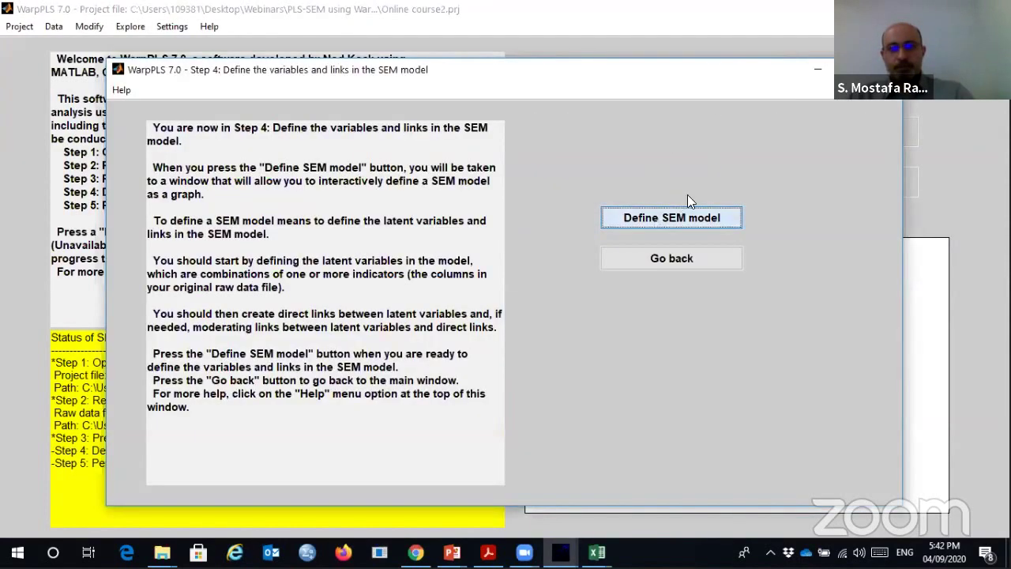
{"action": "left_click", "coordinate": [670, 218]}
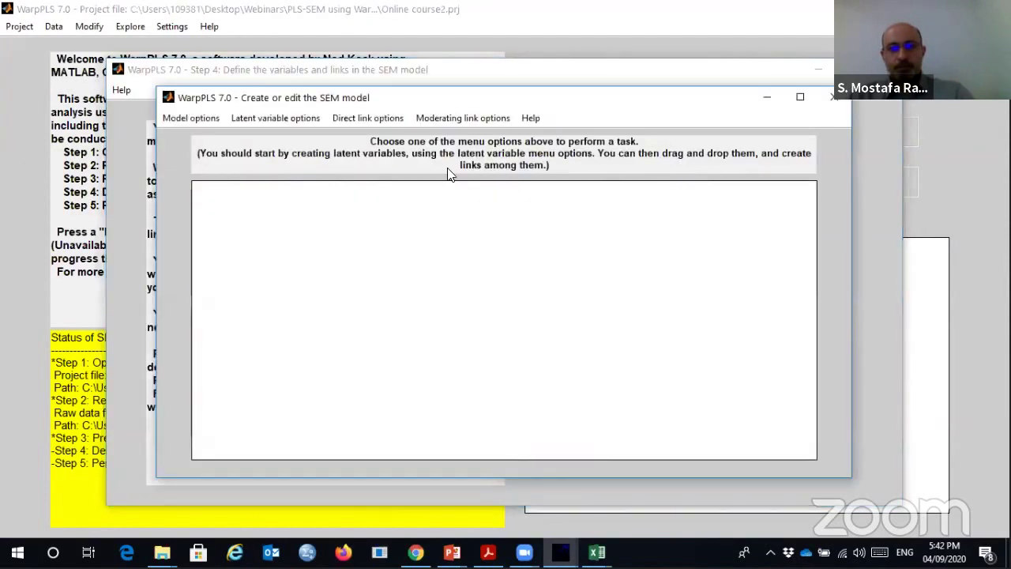
{"action": "left_click", "coordinate": [258, 117]}
{"action": "left_click", "coordinate": [264, 139]}
{"action": "left_click", "coordinate": [313, 228]}
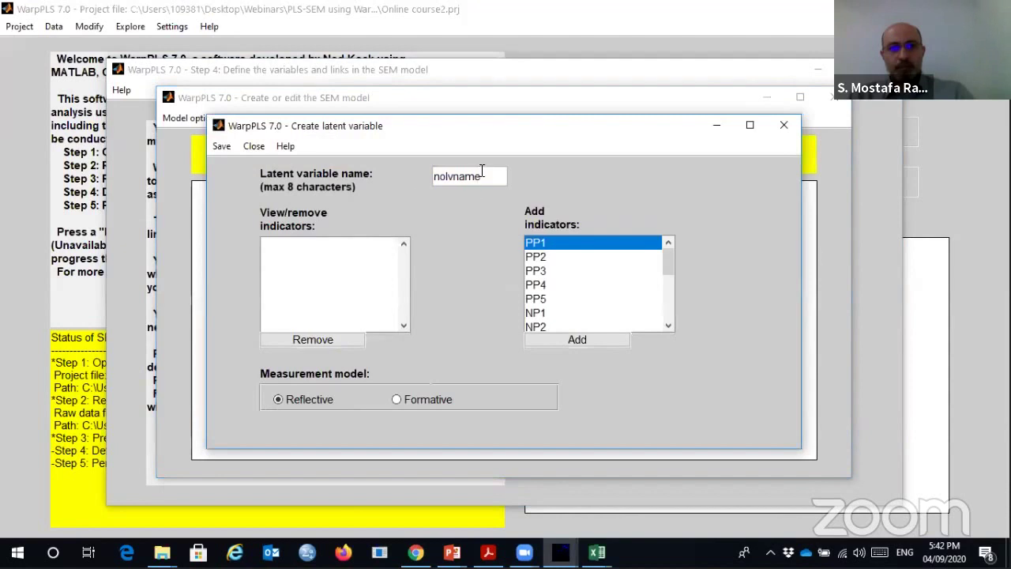
{"action": "left_click_drag", "start_coordinate": [482, 175], "coordinate": [398, 163]}
{"action": "type", "text": "PP"}
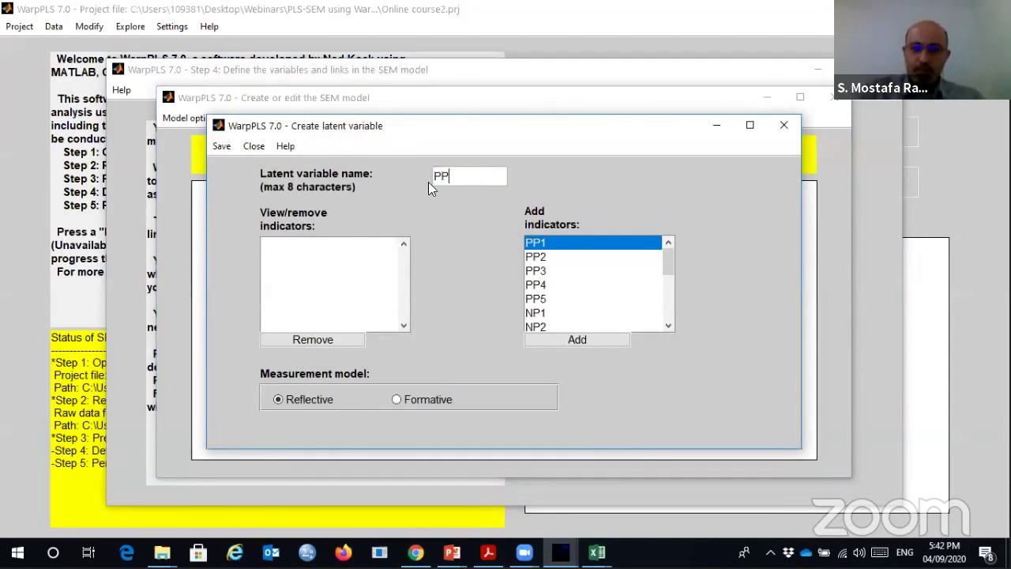
- Add indicators PP1 to PP5 to the reflective latent variable PP and save it
{"action": "left_click", "coordinate": [543, 256], "text": "shift"}
{"action": "left_click", "coordinate": [543, 340]}
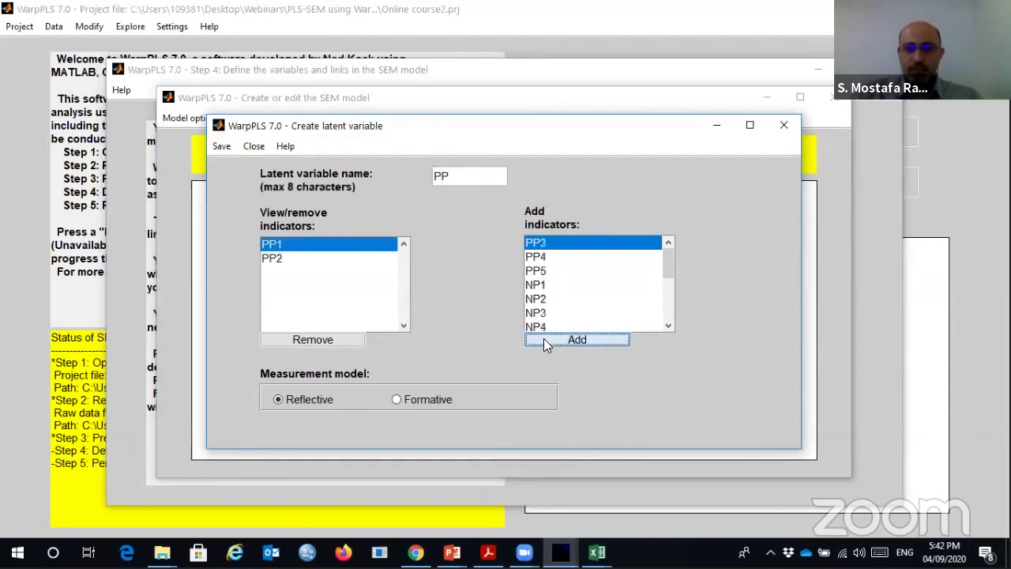
{"action": "left_click", "coordinate": [543, 338]}
{"action": "left_click", "coordinate": [544, 338]}
{"action": "left_click", "coordinate": [542, 337]}
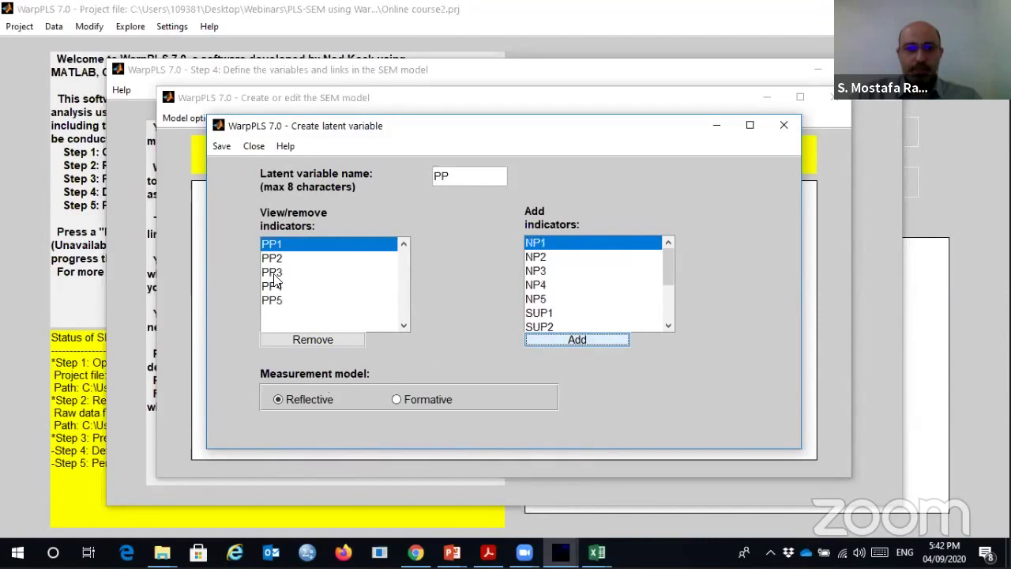
{"action": "left_click", "coordinate": [222, 147]}
{"action": "left_click", "coordinate": [272, 165]}
- Place a second latent variable below PP in the model and name it NP
{"action": "left_click", "coordinate": [271, 117]}
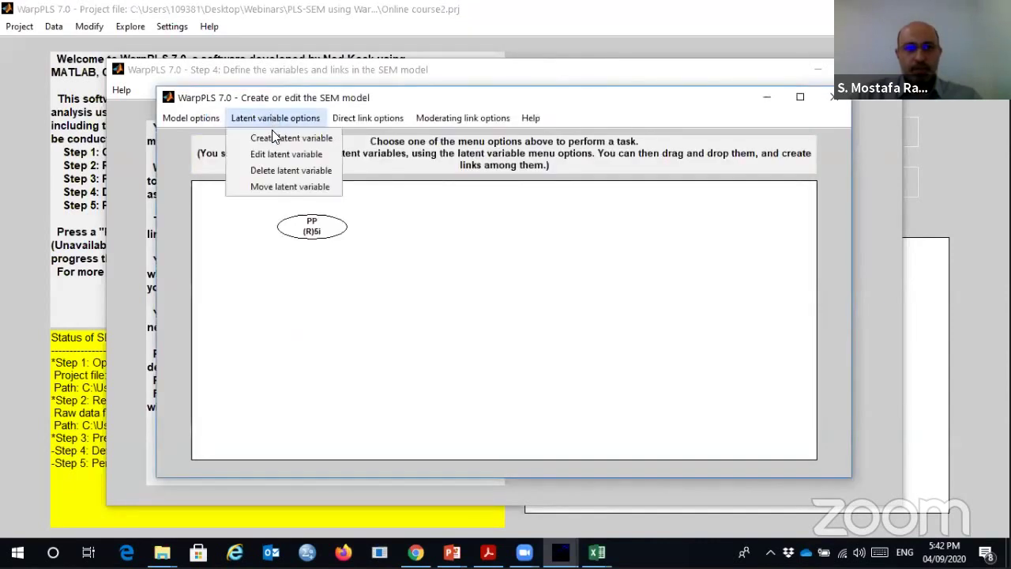
{"action": "left_click", "coordinate": [273, 137]}
{"action": "left_click", "coordinate": [290, 301]}
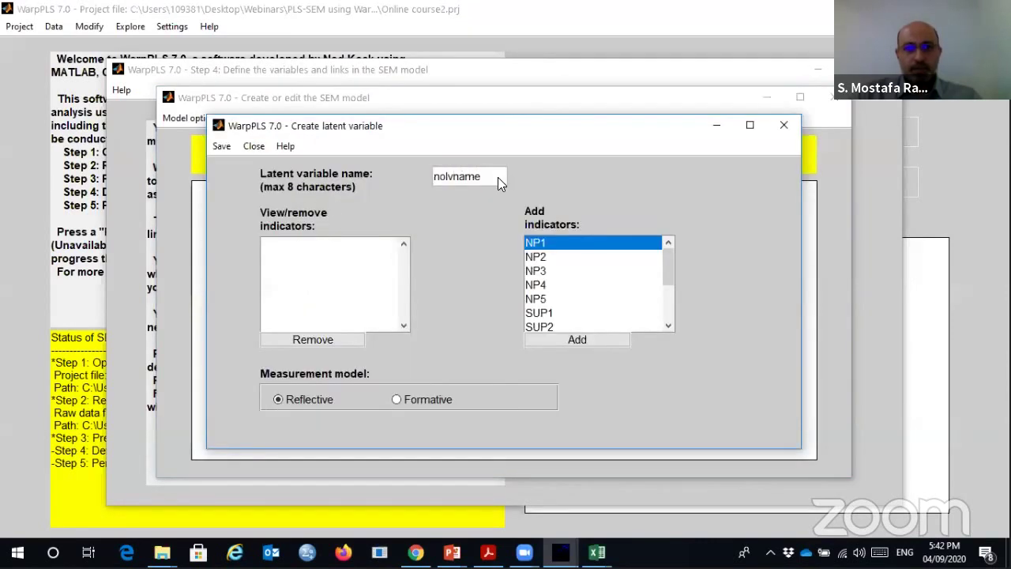
{"action": "left_click_drag", "start_coordinate": [498, 177], "coordinate": [398, 176]}
{"action": "type", "text": "N"}
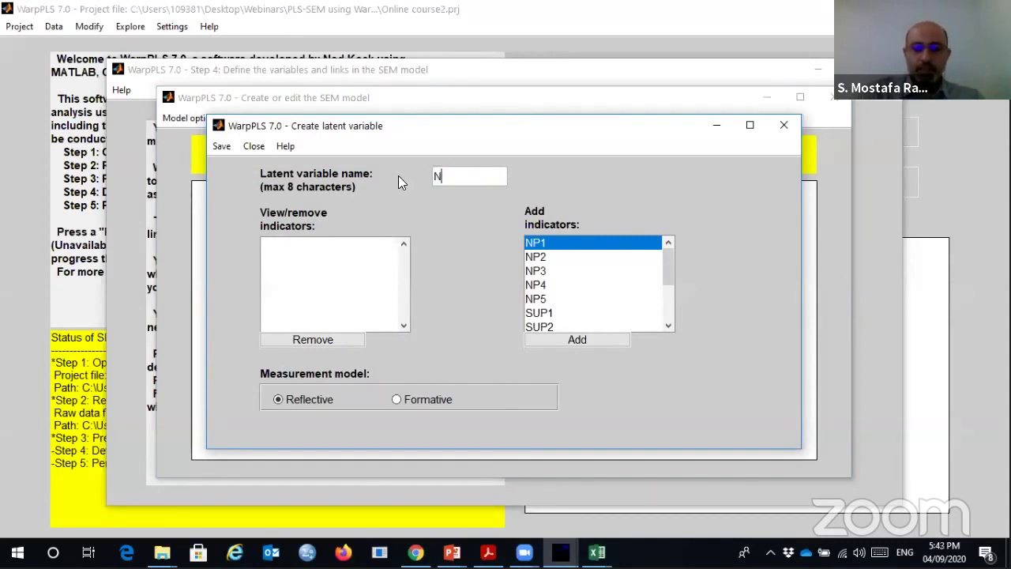
{"action": "type", "text": "P"}
- Add indicators NP1 to NP5 to the reflective latent variable NP and save it
{"action": "left_click", "coordinate": [601, 338]}
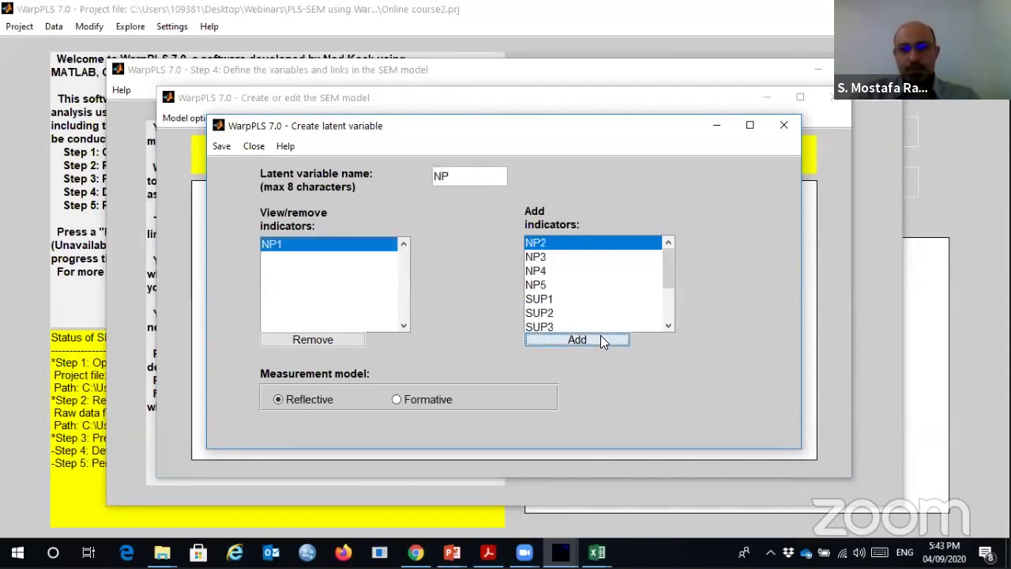
{"action": "left_click", "coordinate": [600, 338]}
{"action": "left_click", "coordinate": [601, 338]}
{"action": "left_click", "coordinate": [600, 339]}
{"action": "left_click", "coordinate": [600, 338]}
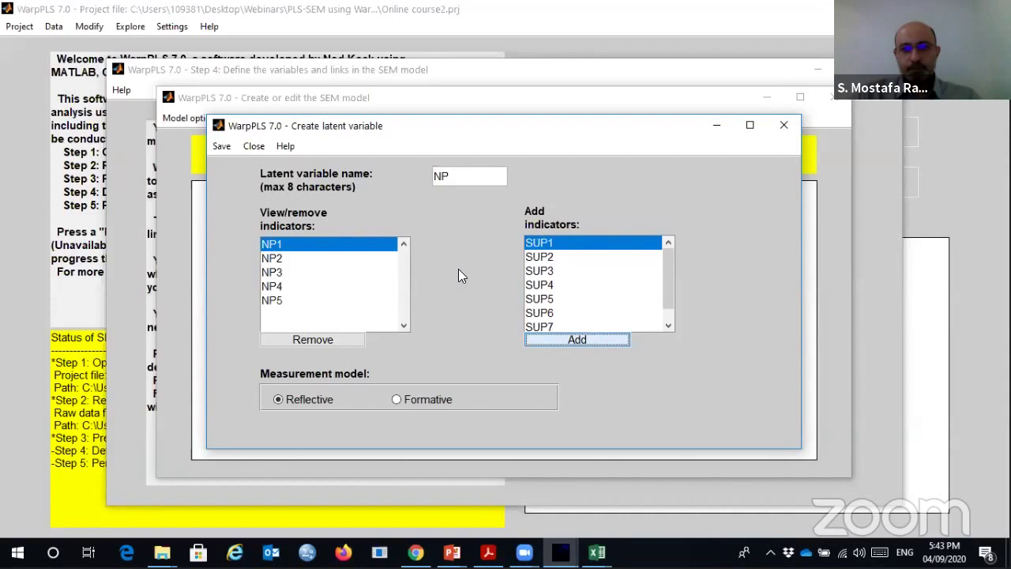
{"action": "left_click", "coordinate": [222, 148]}
- Place a third latent variable to the right of PP and NP and name it SUP
{"action": "left_click", "coordinate": [254, 120]}
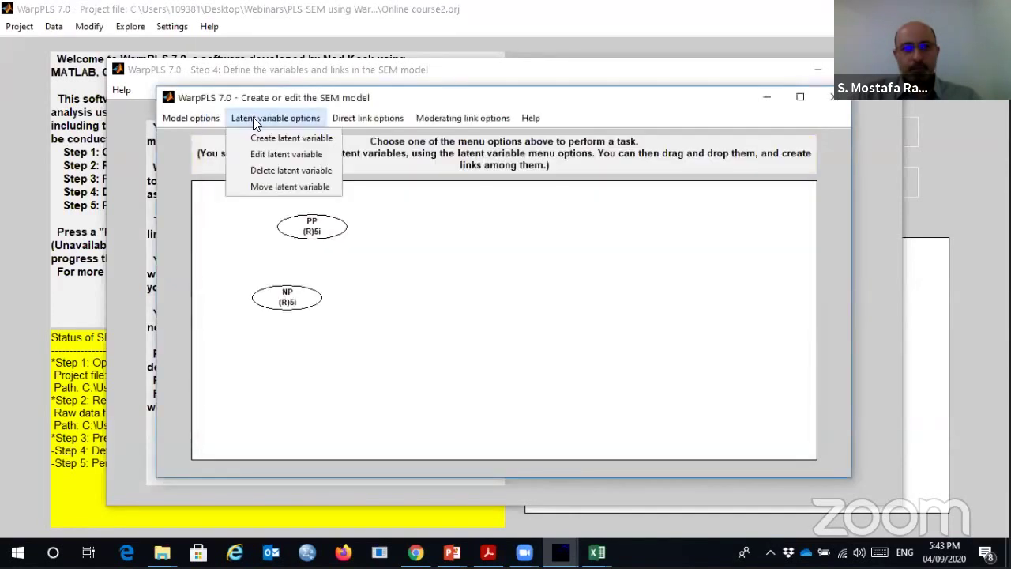
{"action": "left_click", "coordinate": [261, 138]}
{"action": "left_click", "coordinate": [492, 269]}
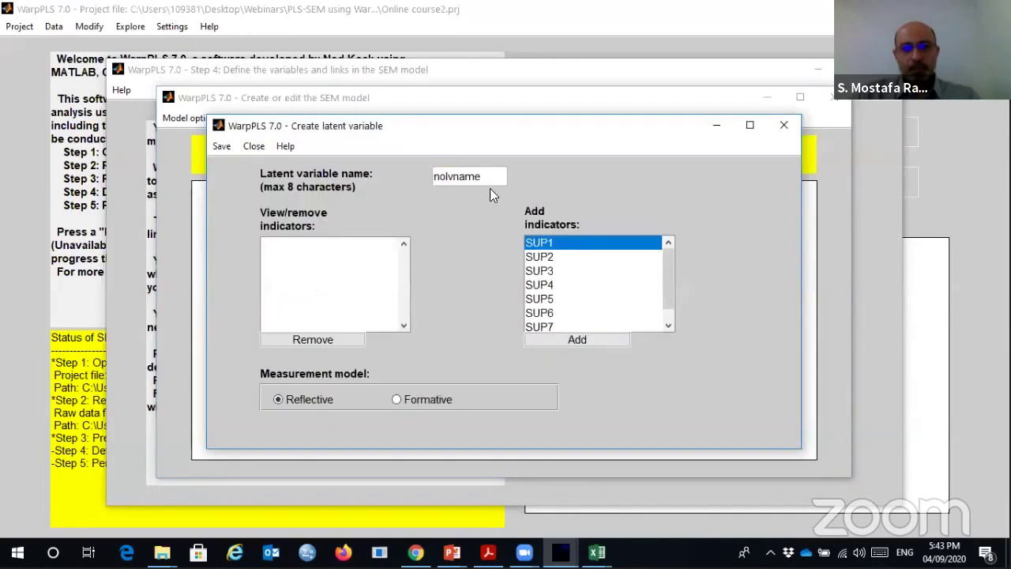
{"action": "double_click", "coordinate": [436, 176]}
{"action": "type", "text": "S"}
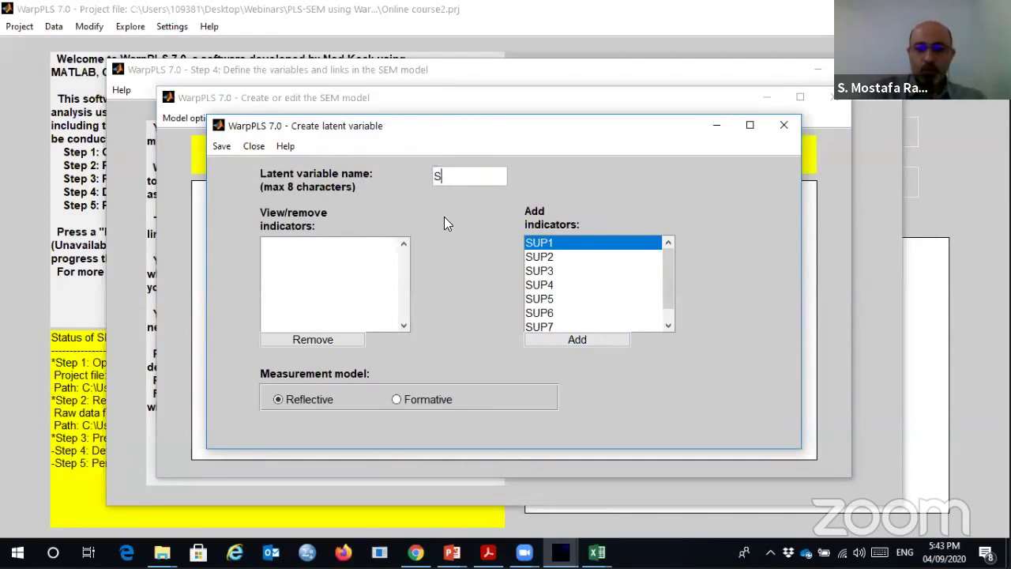
{"action": "type", "text": "UP"}
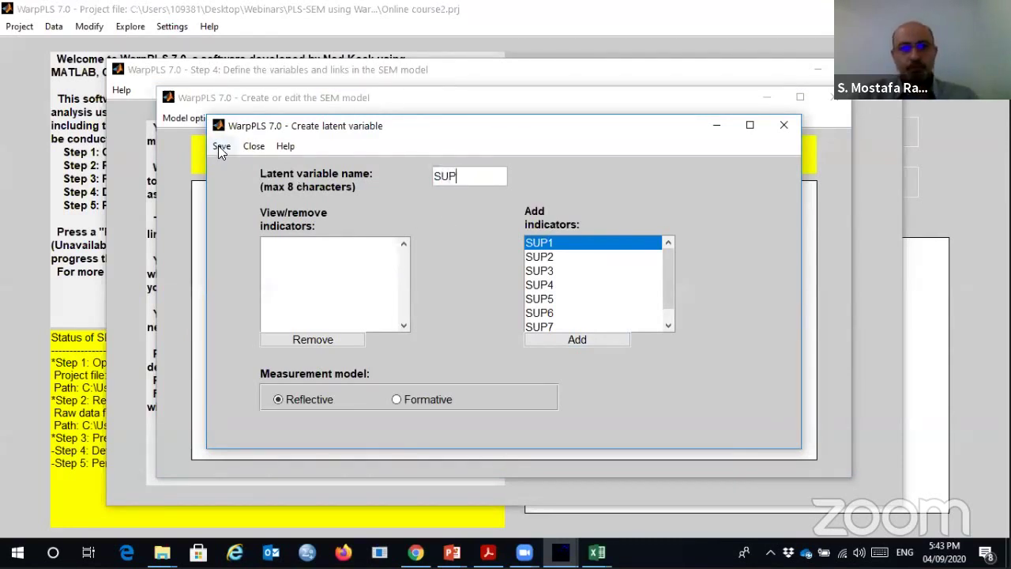
- Add indicators SUP1 to SUP8 to the reflective latent variable SUP and save it
{"action": "left_click", "coordinate": [564, 336]}
{"action": "left_click", "coordinate": [564, 338]}
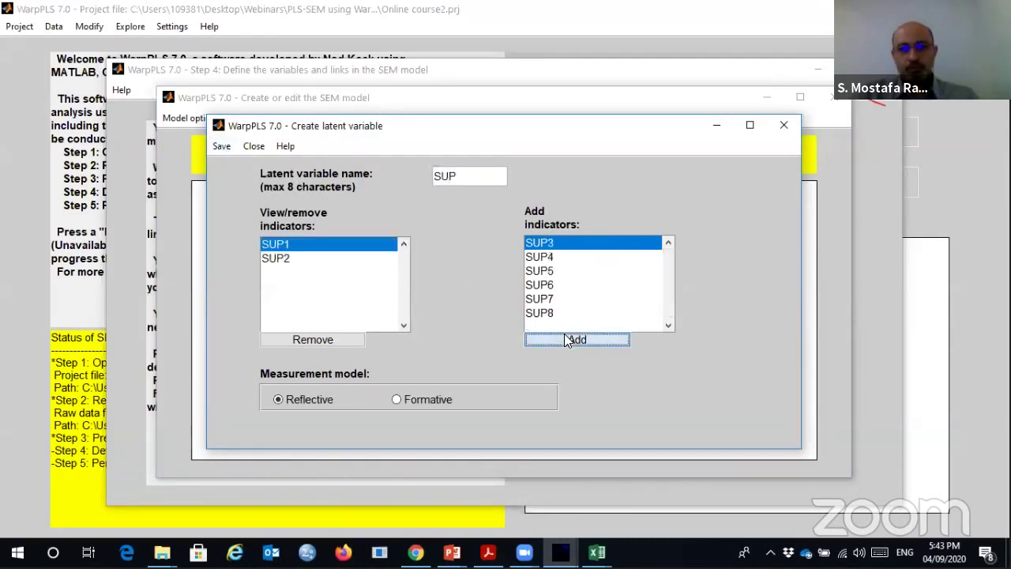
{"action": "left_click", "coordinate": [564, 335]}
{"action": "left_click", "coordinate": [564, 335]}
{"action": "left_click", "coordinate": [564, 335]}
{"action": "left_click", "coordinate": [564, 335]}
{"action": "left_click", "coordinate": [564, 335]}
{"action": "left_click", "coordinate": [564, 335]}
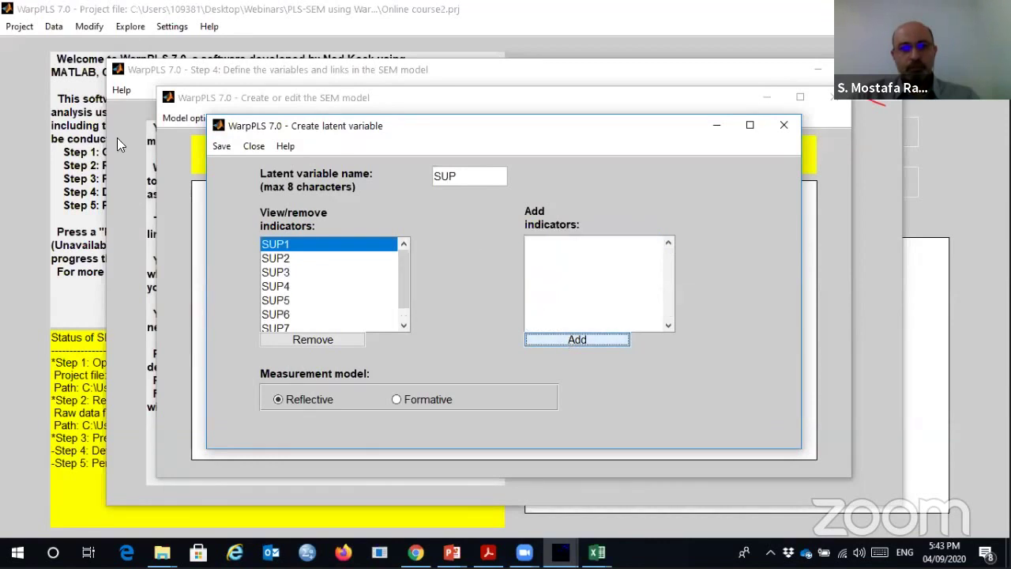
{"action": "left_click", "coordinate": [222, 146]}
{"action": "left_click", "coordinate": [237, 165]}
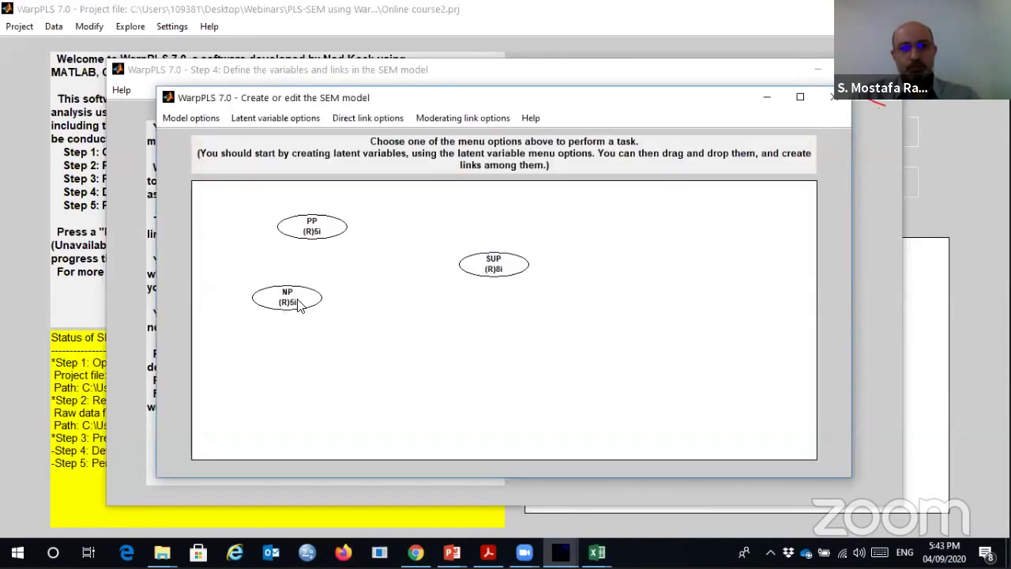
- Move NP lower so it lines up beneath PP, and create direct links from PP and from NP to SUP
{"action": "left_click_drag", "start_coordinate": [300, 307], "coordinate": [323, 341]}
{"action": "left_click", "coordinate": [368, 118]}
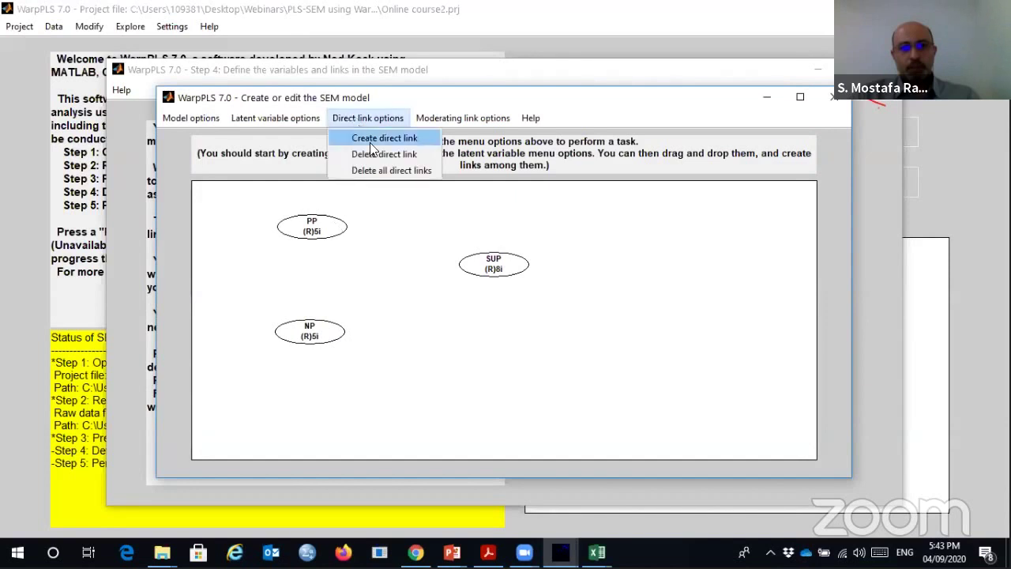
{"action": "left_click", "coordinate": [370, 142]}
{"action": "left_click", "coordinate": [330, 225]}
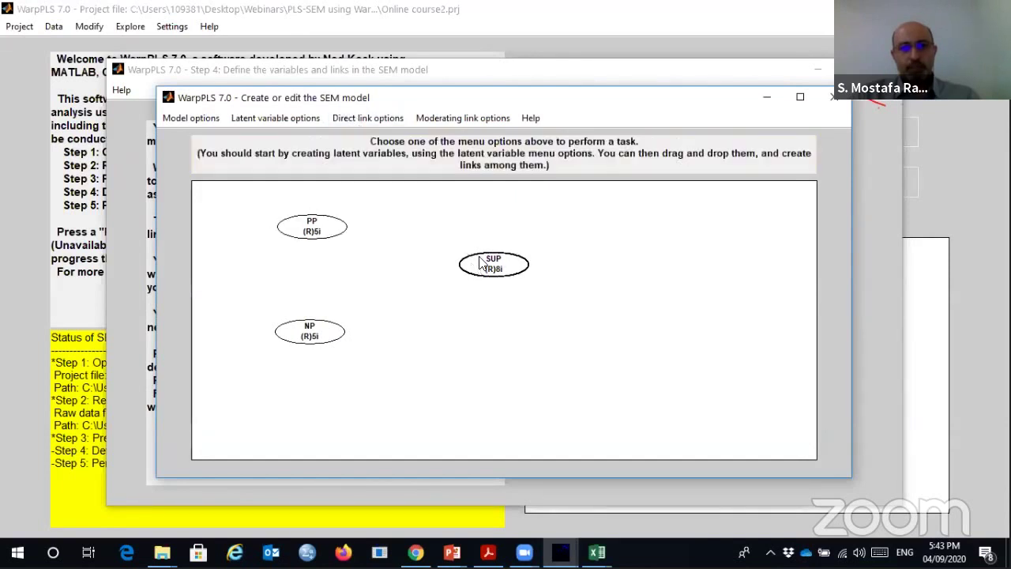
{"action": "left_click", "coordinate": [482, 263]}
{"action": "left_click", "coordinate": [387, 119]}
{"action": "left_click", "coordinate": [375, 142]}
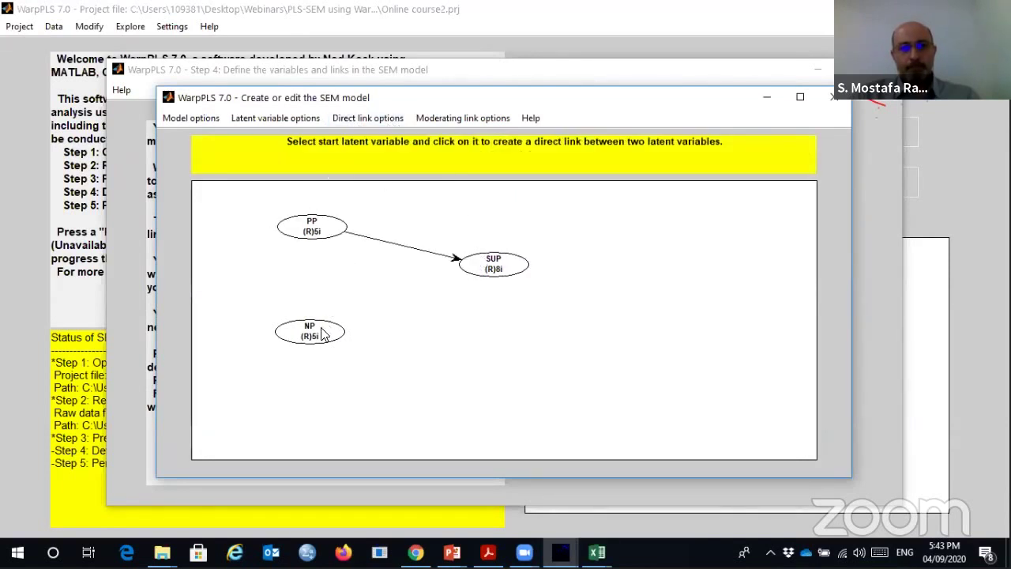
{"action": "left_click", "coordinate": [322, 335]}
{"action": "left_click", "coordinate": [486, 269]}
- Save the PP, NP and SUP model, close the editor and accept the default inner model algorithm settings
{"action": "left_click", "coordinate": [207, 118]}
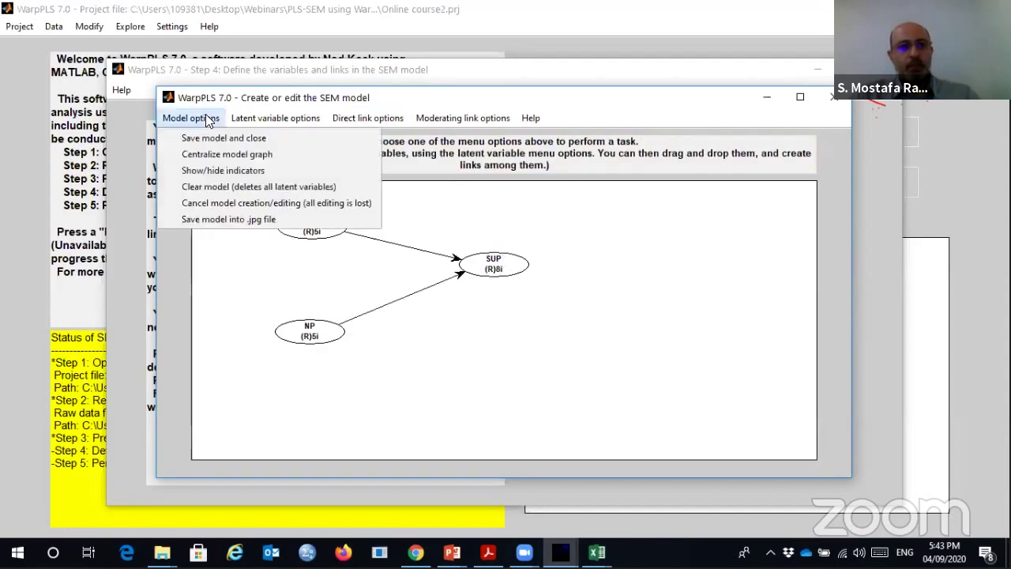
{"action": "left_click", "coordinate": [215, 138]}
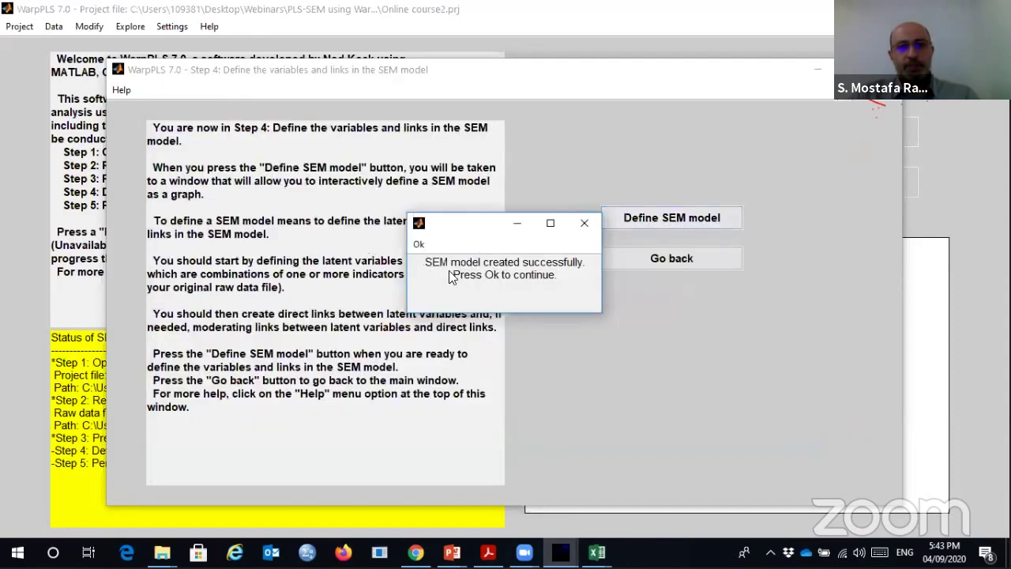
{"action": "left_click", "coordinate": [418, 243]}
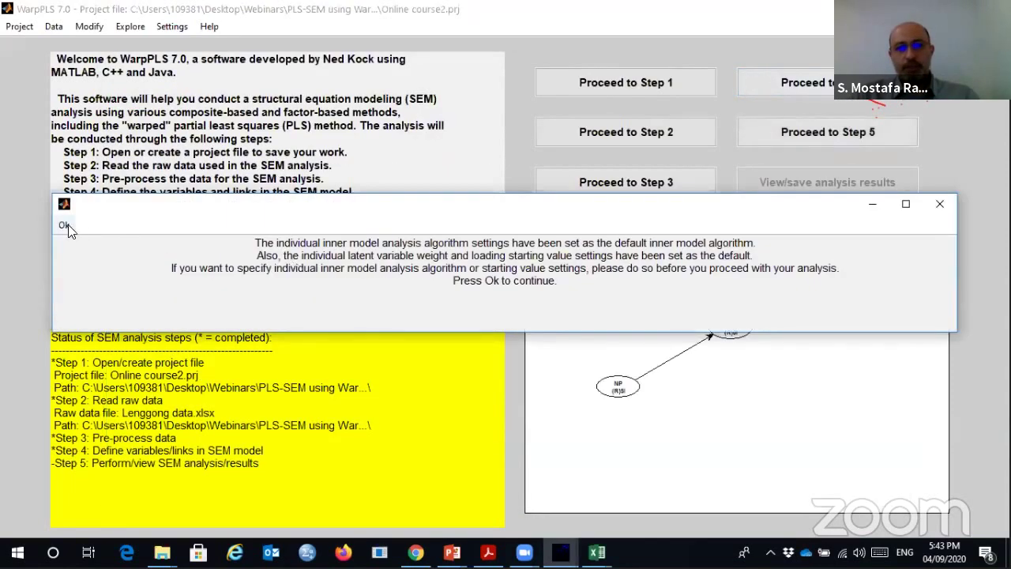
{"action": "left_click", "coordinate": [65, 225]}
- Perform the SEM analysis on the model linking PP and NP to SUP, and dismiss the results window
{"action": "left_click", "coordinate": [794, 132]}
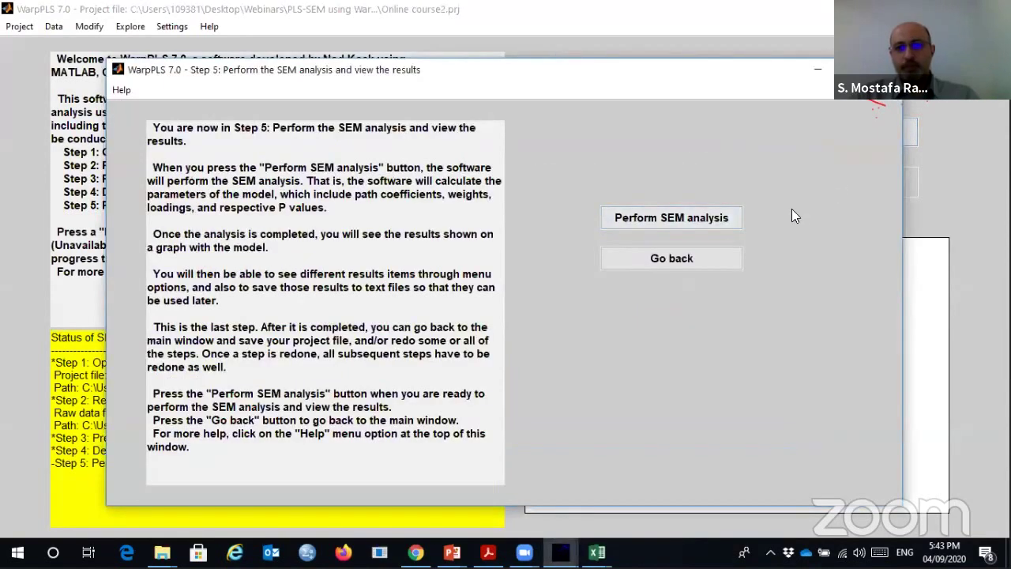
{"action": "left_click", "coordinate": [734, 217]}
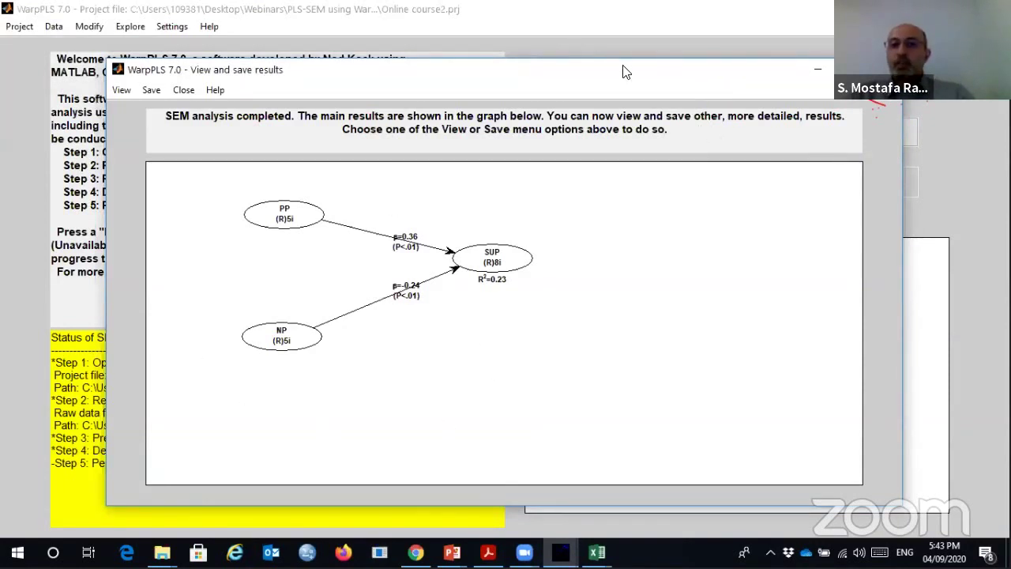
{"action": "left_click", "coordinate": [806, 54]}
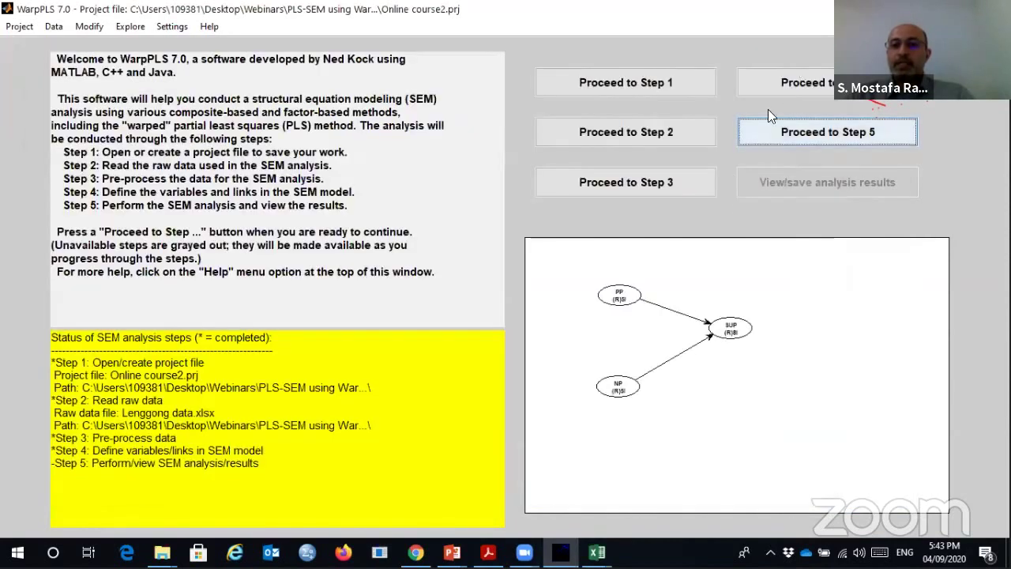
- Check the analysis algorithms in the general settings, and reopen the nonlinear results graph, leaving its window minimized
{"action": "left_click", "coordinate": [172, 26]}
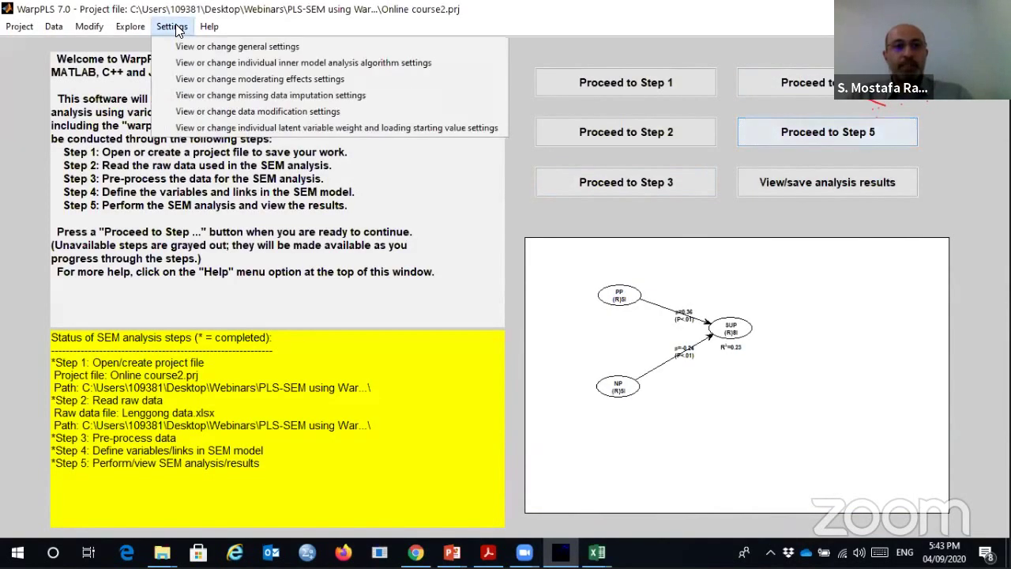
{"action": "left_click", "coordinate": [198, 47]}
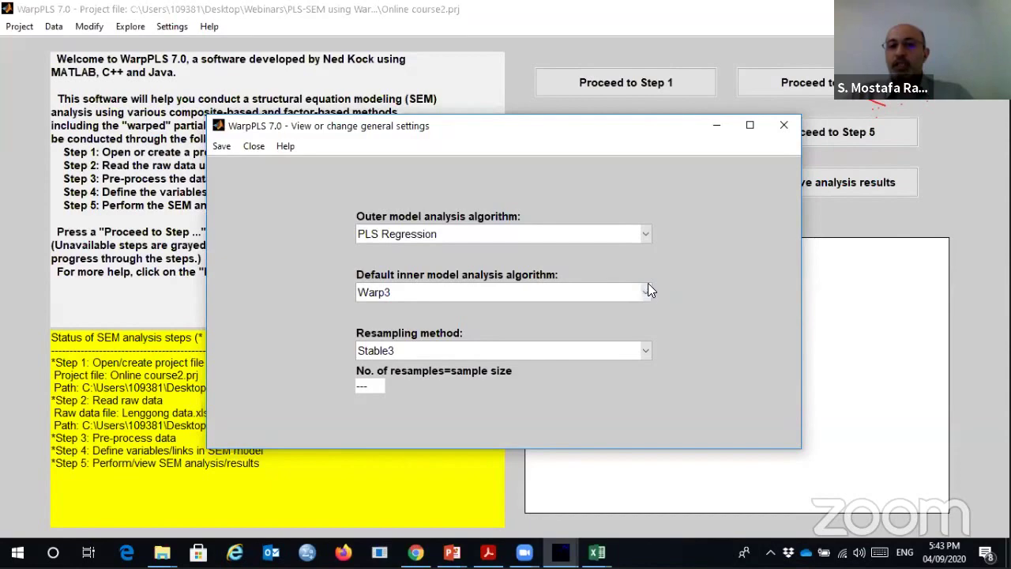
{"action": "left_click", "coordinate": [784, 125]}
{"action": "left_click", "coordinate": [806, 180]}
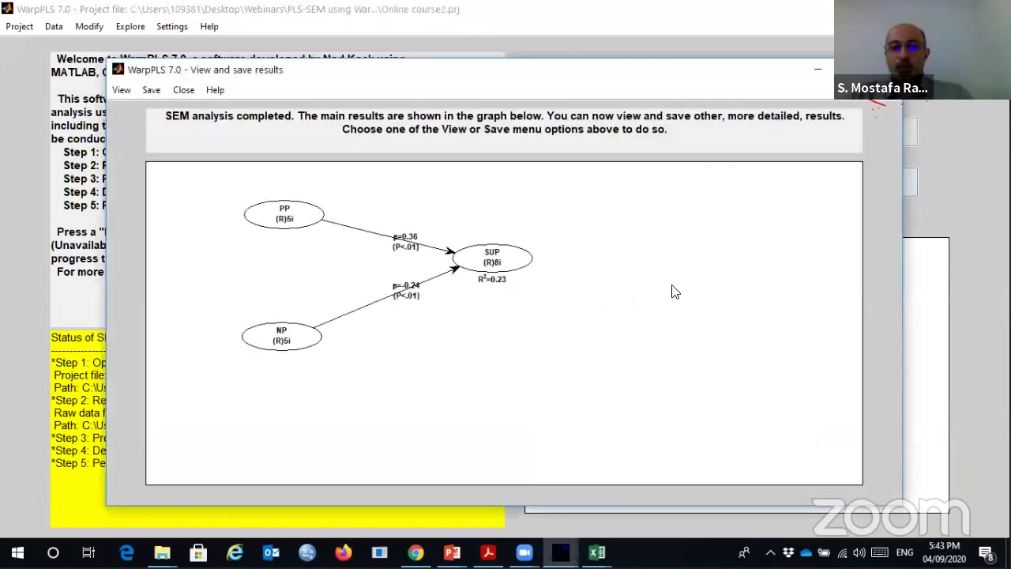
{"action": "left_click", "coordinate": [817, 71]}
- Save Linear as the default inner model analysis algorithm and perform the SEM analysis again
{"action": "left_click", "coordinate": [172, 28]}
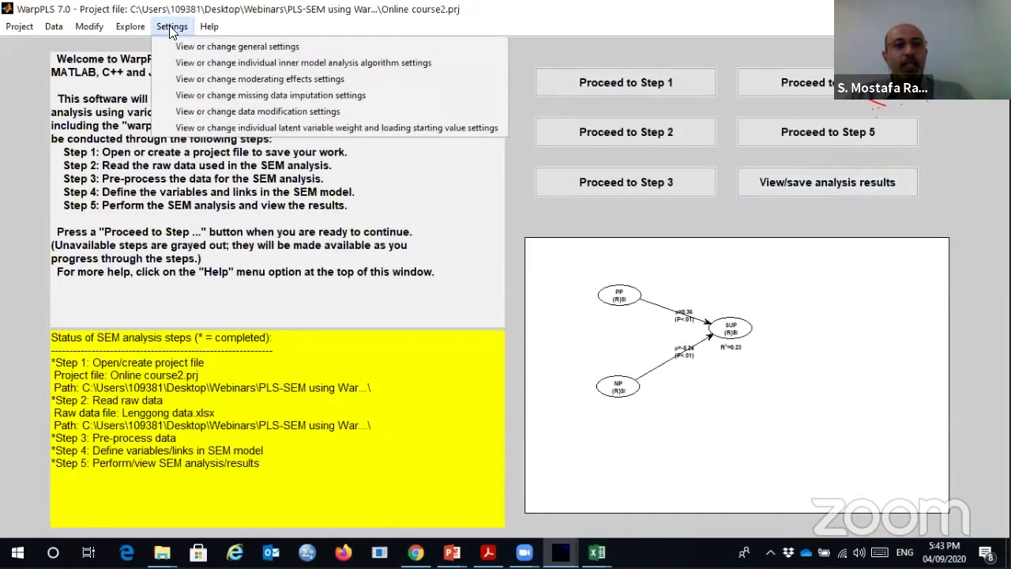
{"action": "left_click", "coordinate": [201, 46]}
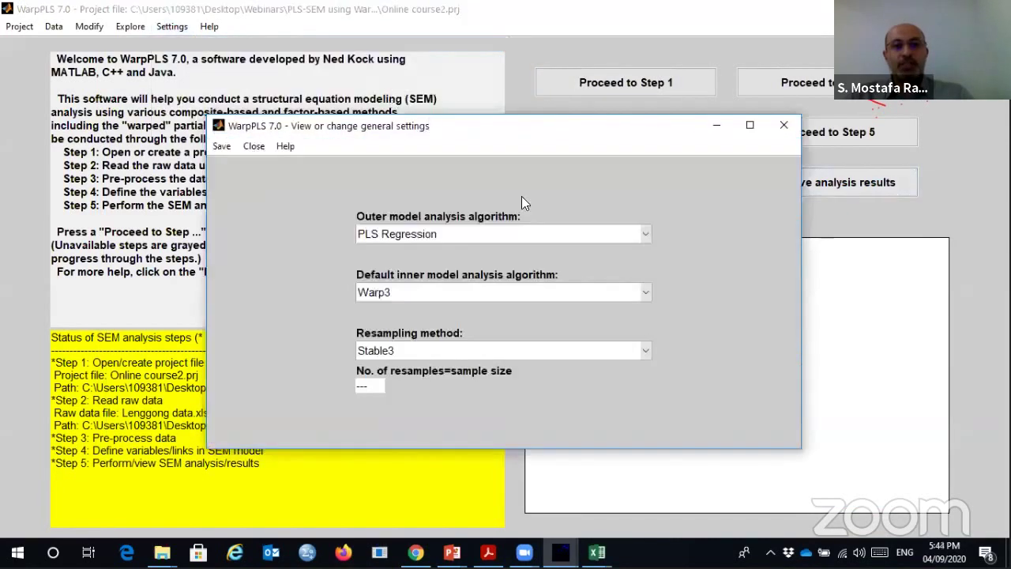
{"action": "left_click", "coordinate": [645, 294]}
{"action": "left_click", "coordinate": [462, 313]}
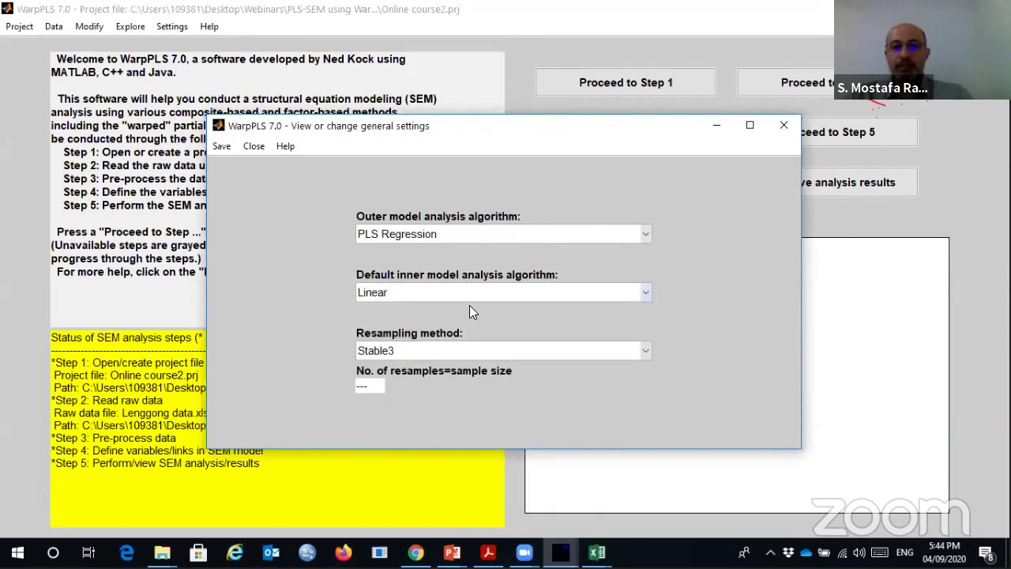
{"action": "left_click", "coordinate": [218, 145]}
{"action": "left_click", "coordinate": [227, 166]}
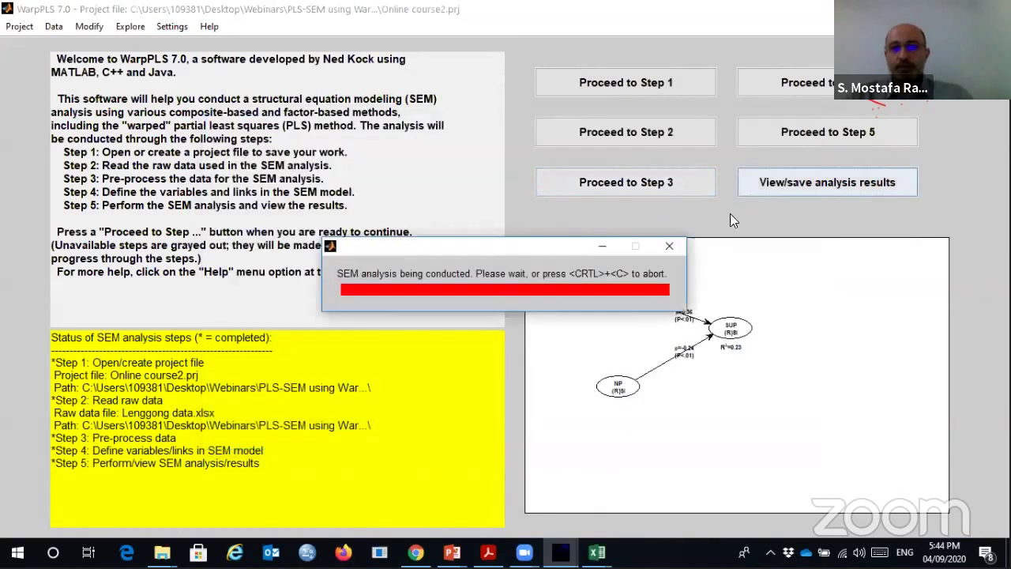
{"action": "left_click", "coordinate": [802, 138]}
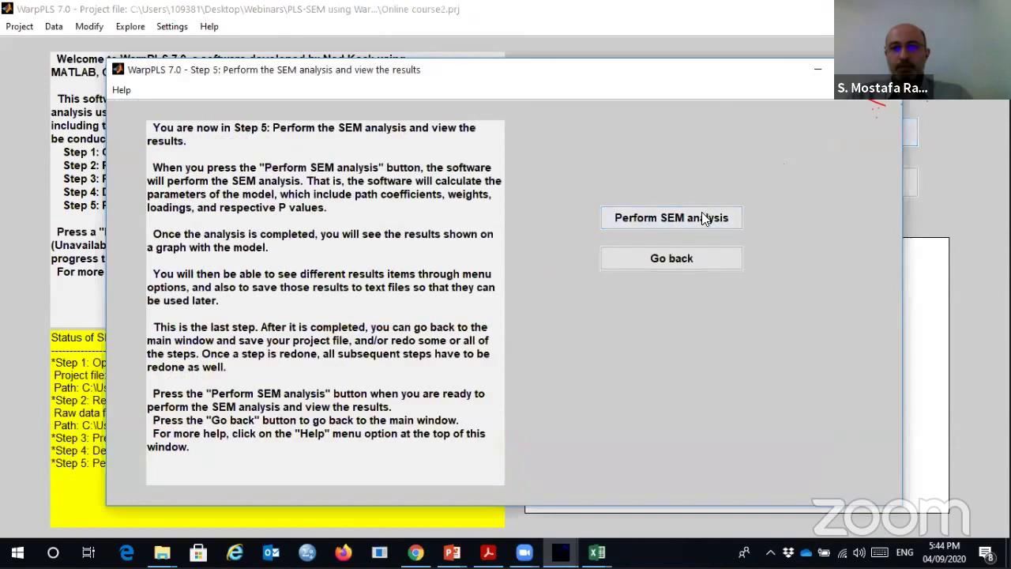
{"action": "left_click", "coordinate": [706, 218]}
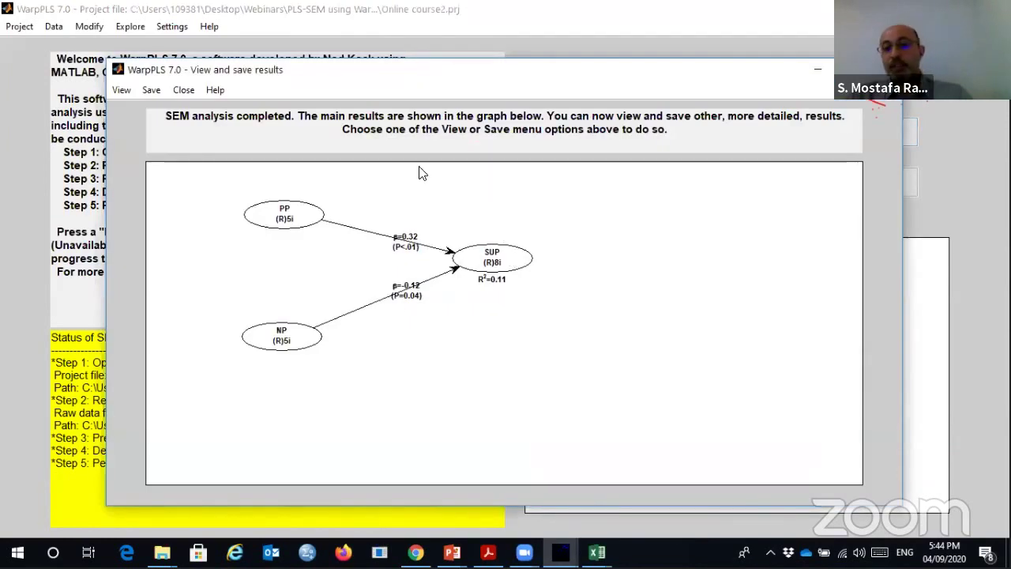
- Resize and arrange the linear and Warp3 results windows side by side to compare their path models
{"action": "left_click_drag", "start_coordinate": [614, 66], "coordinate": [508, 19]}
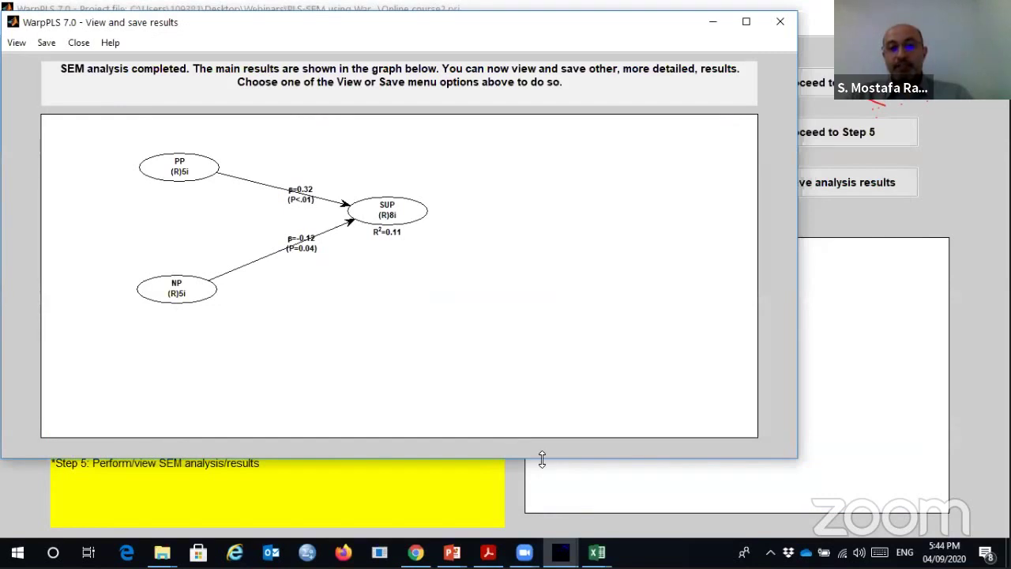
{"action": "left_click_drag", "start_coordinate": [542, 458], "coordinate": [545, 503]}
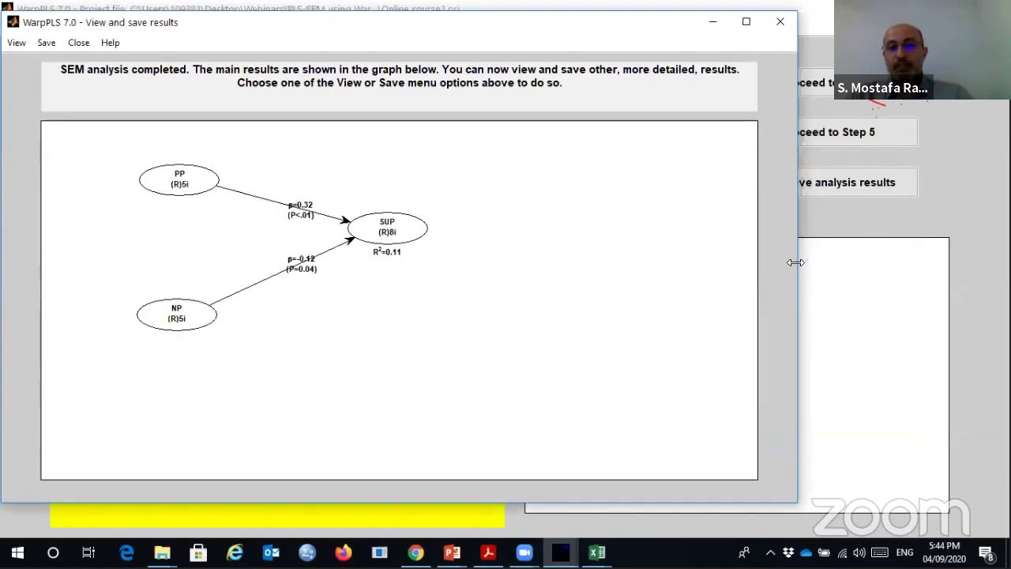
{"action": "left_click_drag", "start_coordinate": [795, 262], "coordinate": [462, 261]}
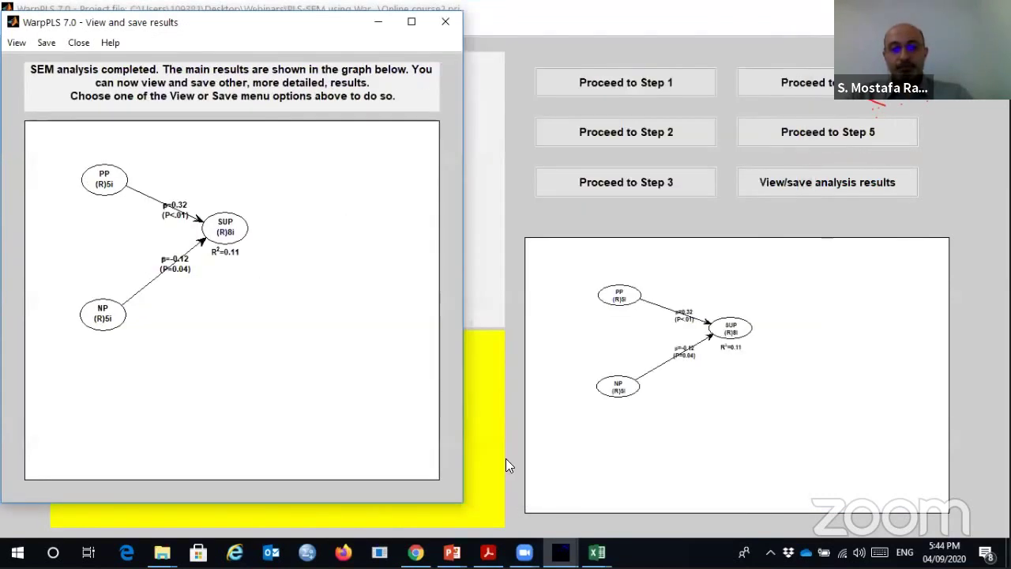
{"action": "left_click", "coordinate": [561, 552]}
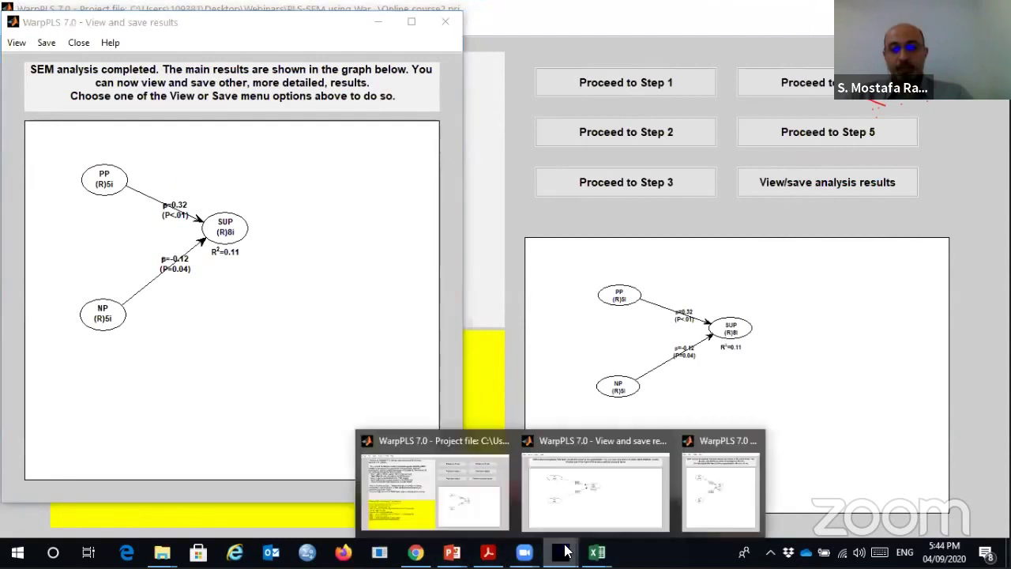
{"action": "left_click", "coordinate": [619, 500]}
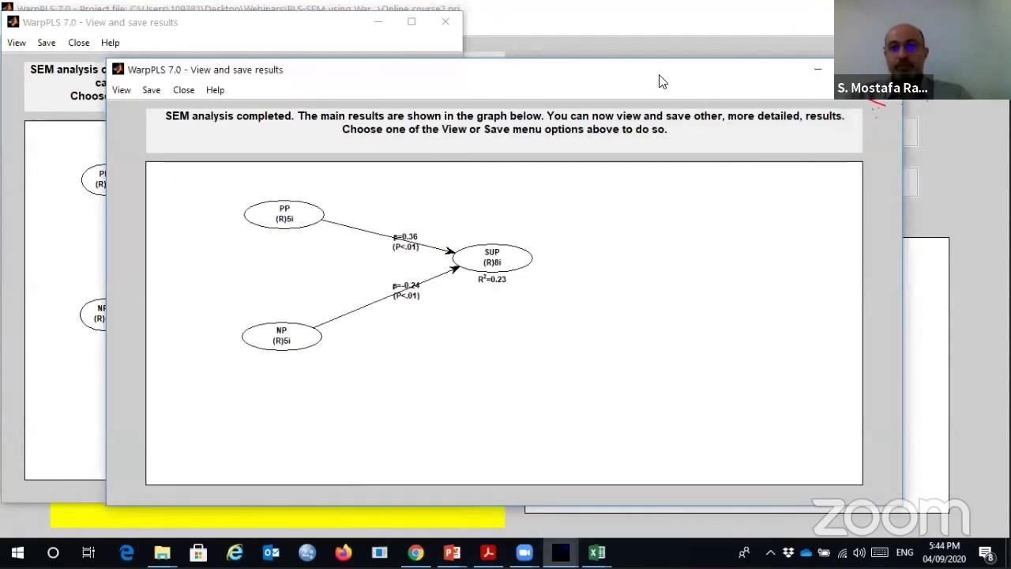
{"action": "left_click_drag", "start_coordinate": [662, 81], "coordinate": [764, 32]}
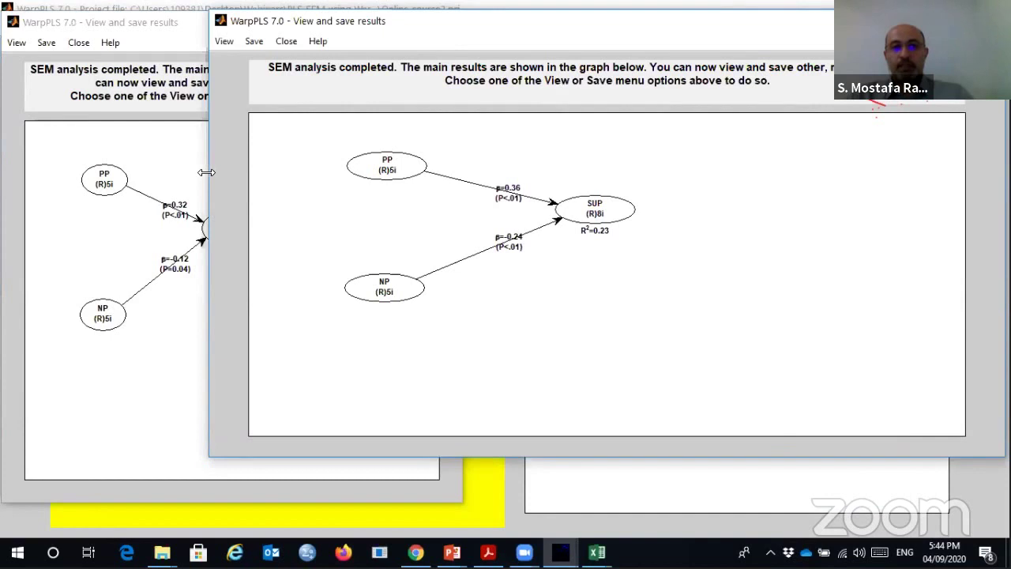
{"action": "left_click_drag", "start_coordinate": [205, 172], "coordinate": [476, 194]}
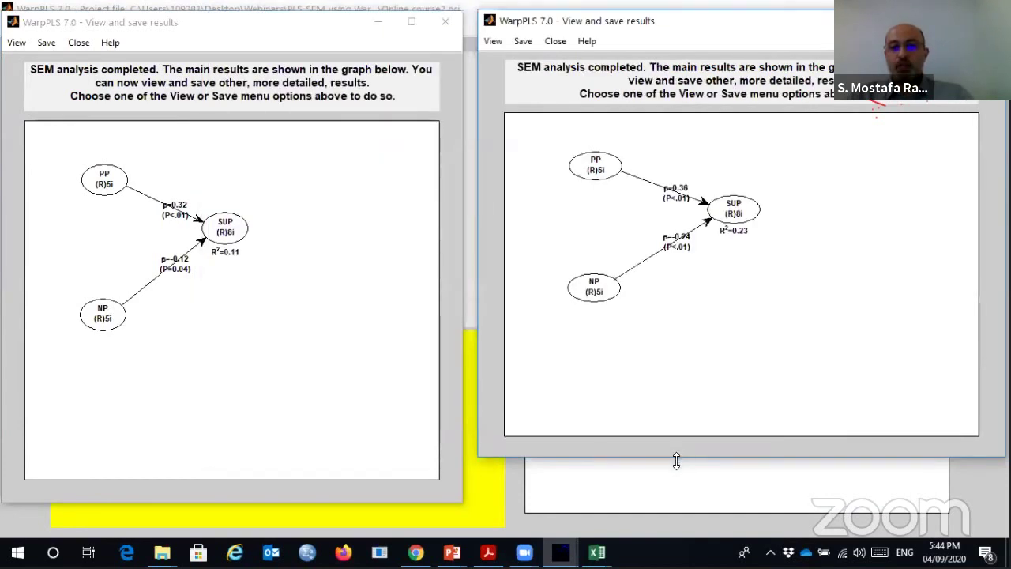
{"action": "left_click_drag", "start_coordinate": [676, 461], "coordinate": [676, 506]}
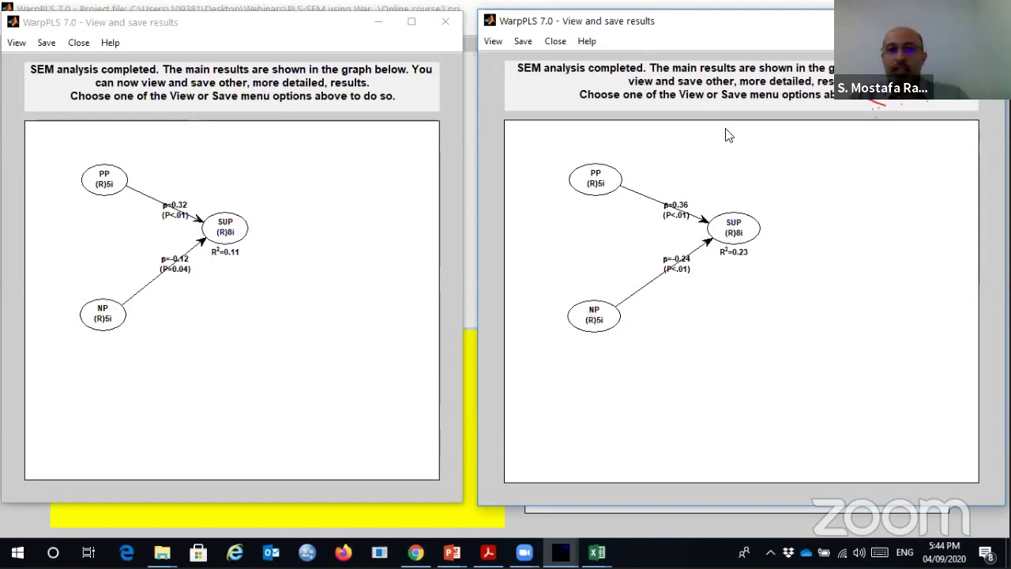
- Maximize the Warp3 results and plot the warped relationship between NP and SUP
{"action": "double_click", "coordinate": [644, 21]}
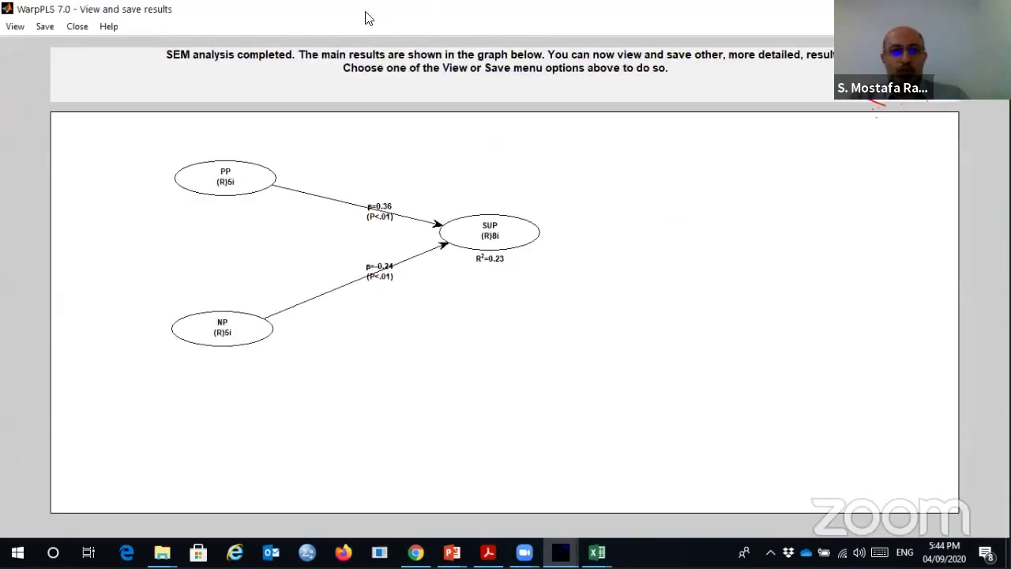
{"action": "left_click", "coordinate": [15, 27]}
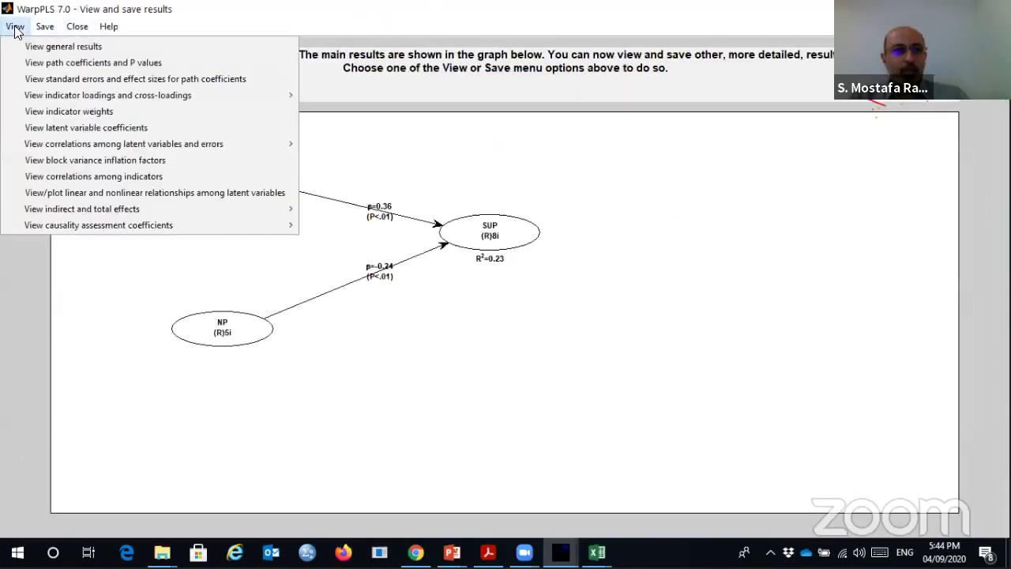
{"action": "left_click", "coordinate": [717, 245]}
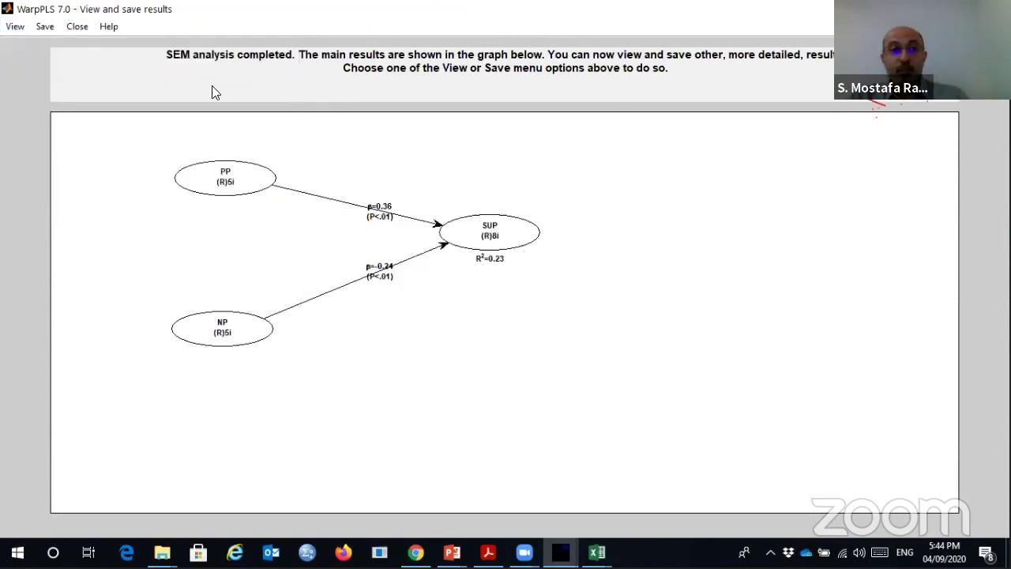
{"action": "left_click", "coordinate": [13, 27]}
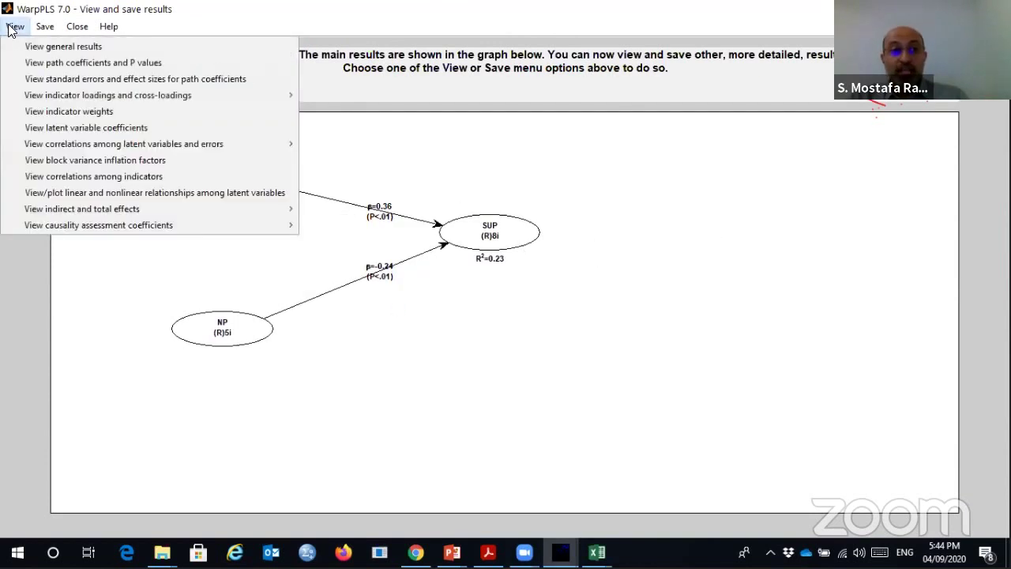
{"action": "left_click", "coordinate": [90, 197]}
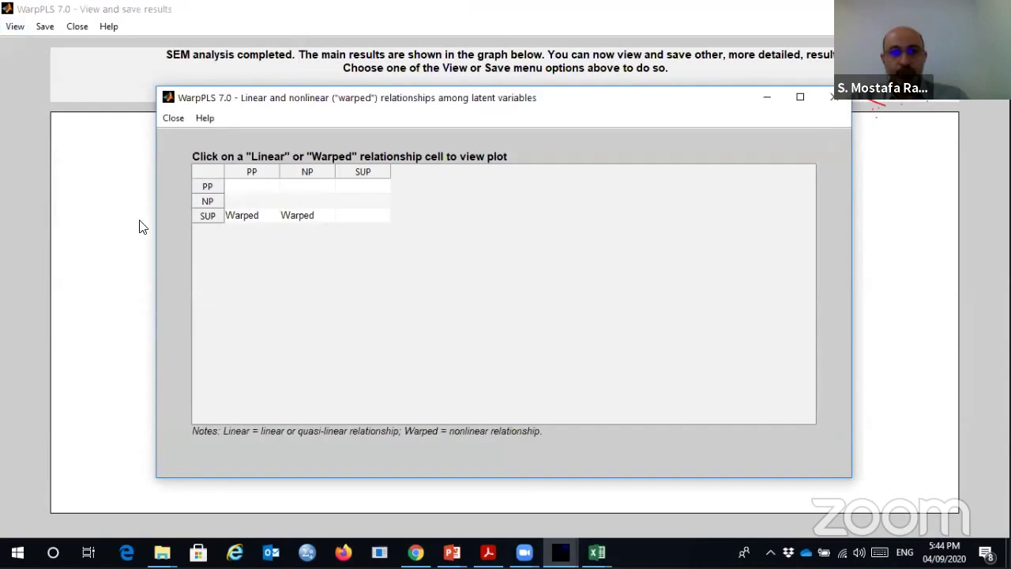
{"action": "left_click", "coordinate": [302, 217]}
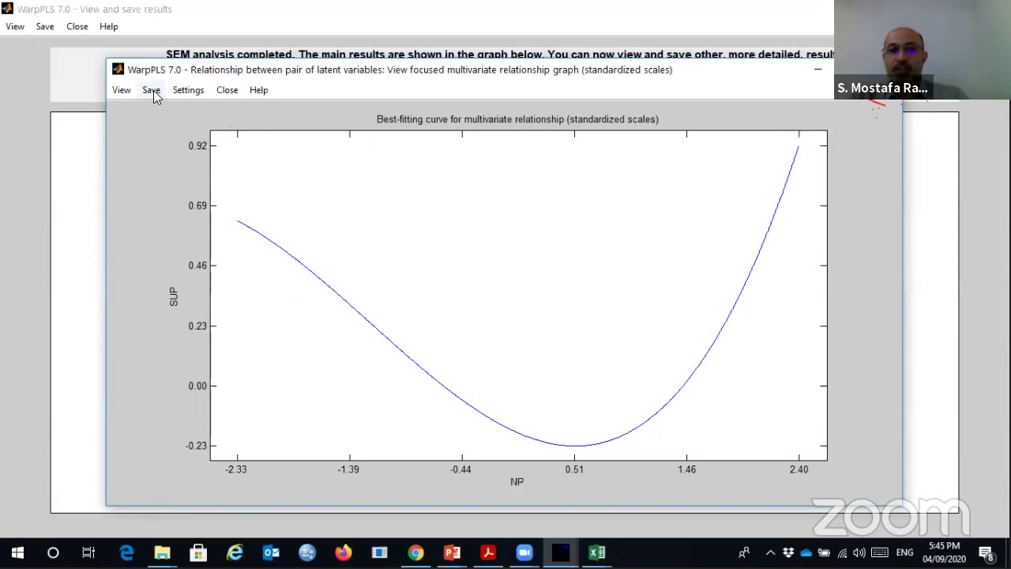
- Display the NP–SUP multivariate relationship graph with data points and legends in standardized scales
{"action": "left_click", "coordinate": [122, 92]}
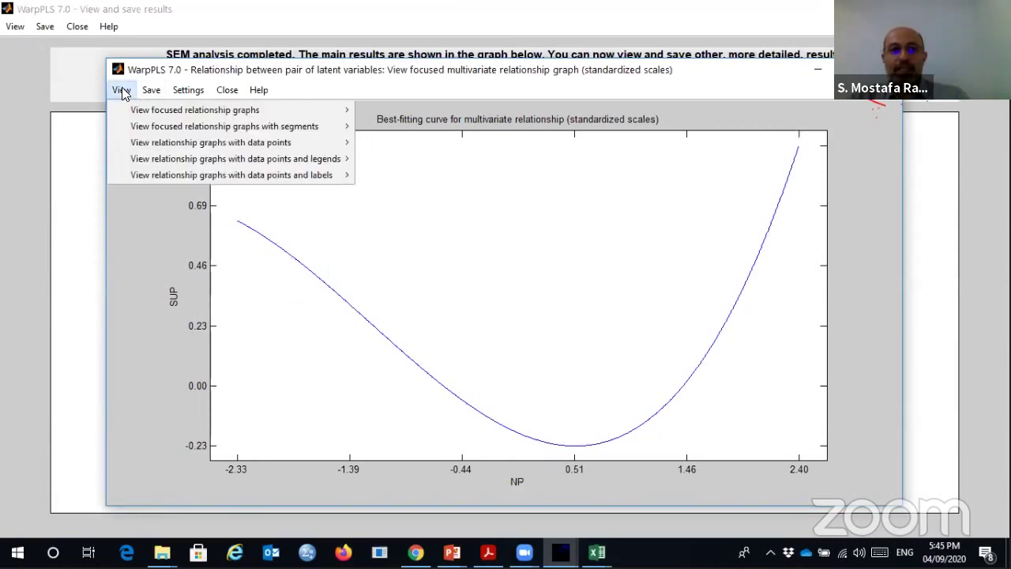
{"action": "mouse_move", "coordinate": [210, 158]}
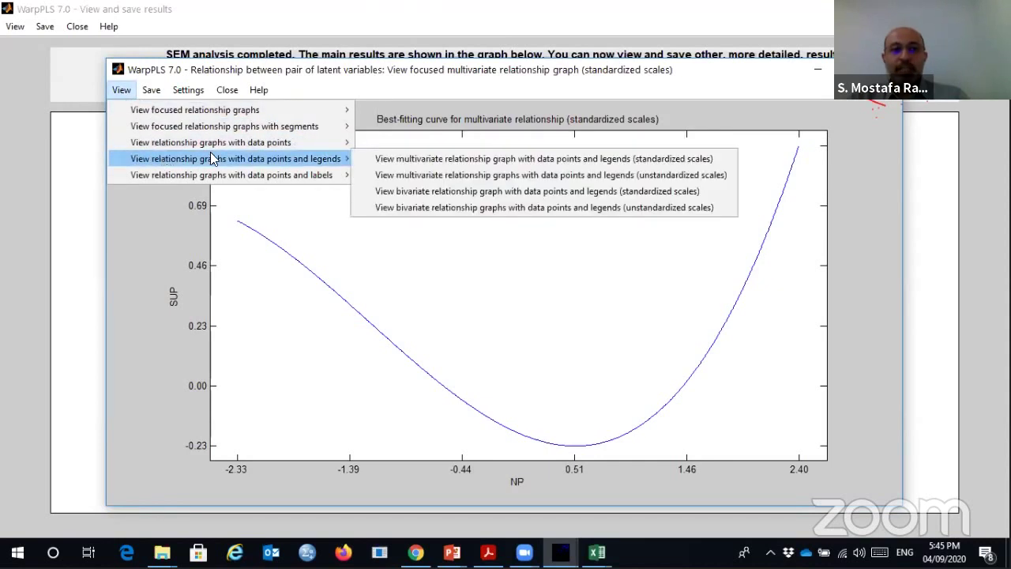
{"action": "left_click", "coordinate": [408, 158]}
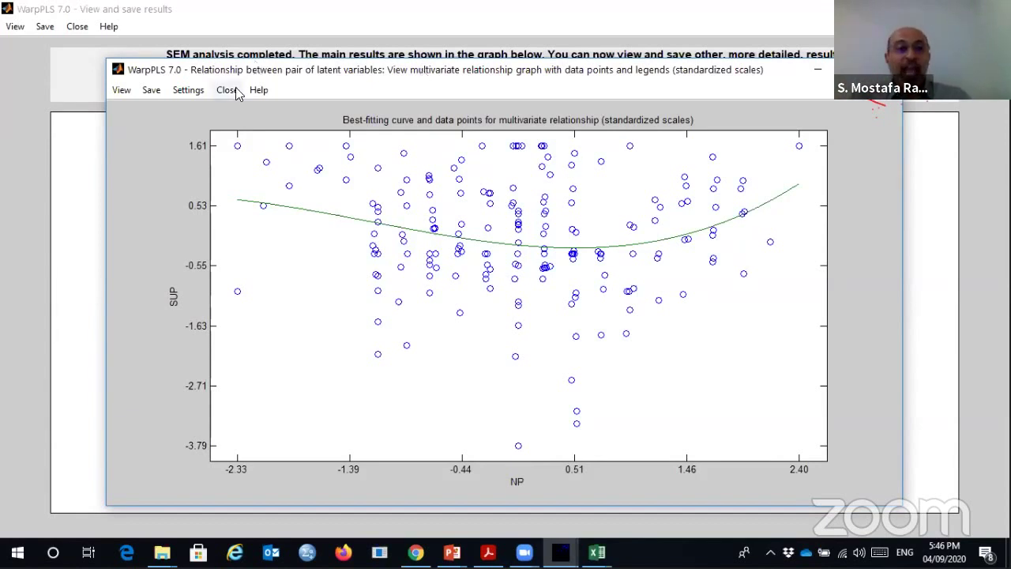
- Display the focused multivariate NP–SUP graph with segments in standardized scales, and move its window clear of the webcam overlay
{"action": "left_click", "coordinate": [122, 92]}
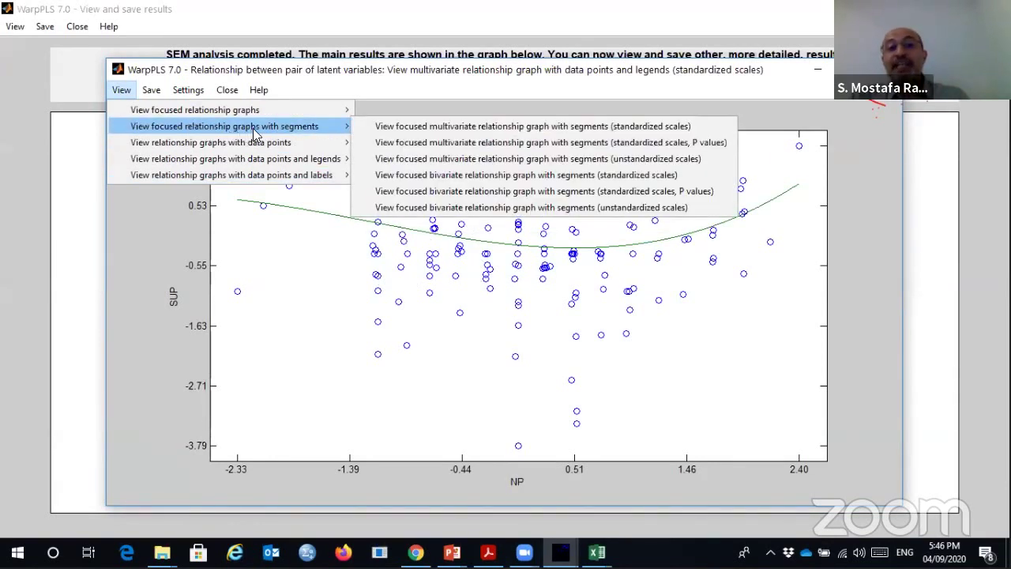
{"action": "left_click", "coordinate": [401, 127]}
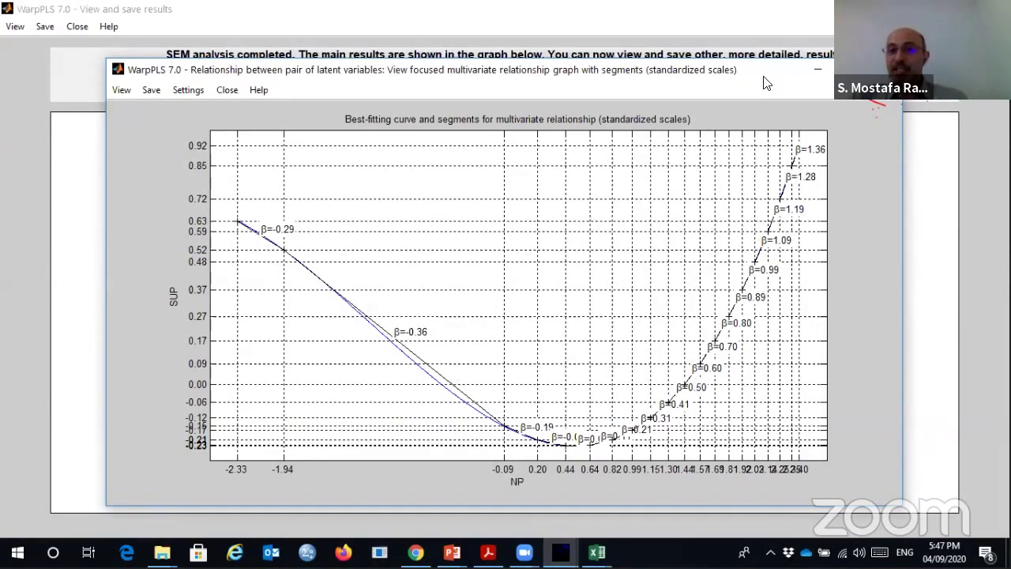
{"action": "left_click_drag", "start_coordinate": [761, 77], "coordinate": [648, 69]}
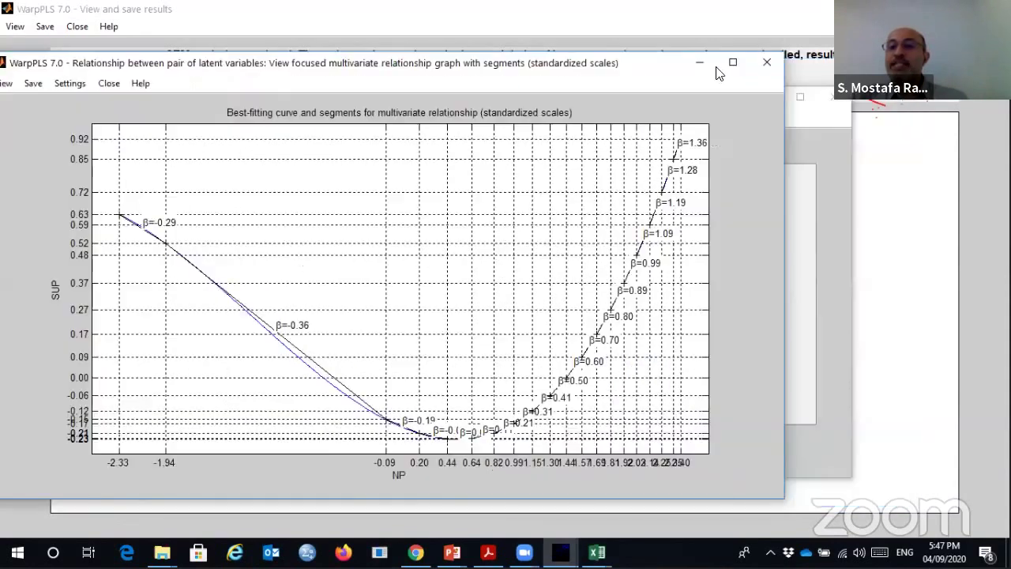
- Close the focused NP–SUP graph, the latent variable relationships window and the remaining results window to return to the project's main window
{"action": "left_click", "coordinate": [771, 68]}
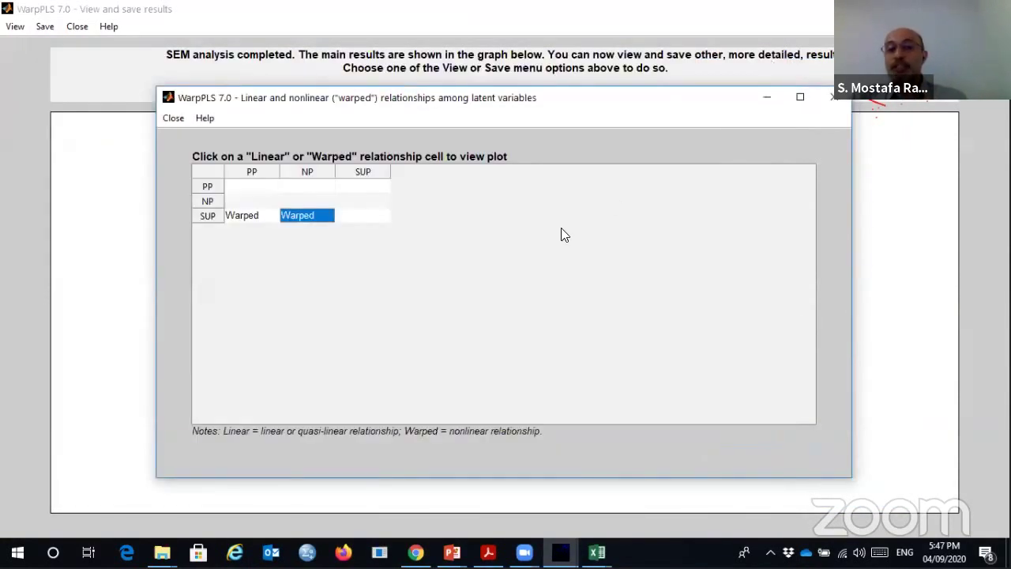
{"action": "left_click_drag", "start_coordinate": [683, 113], "coordinate": [695, 151]}
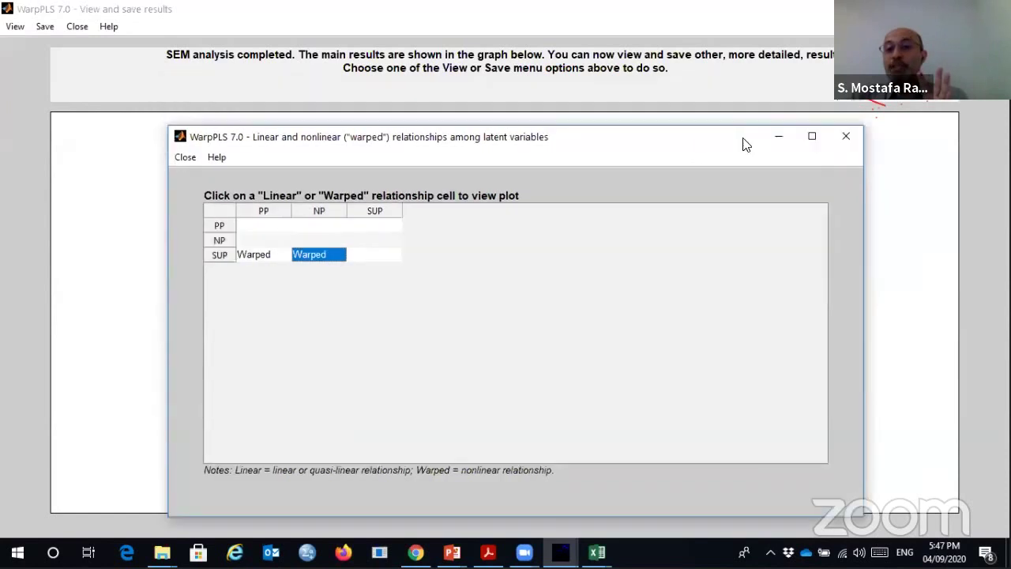
{"action": "left_click", "coordinate": [845, 136]}
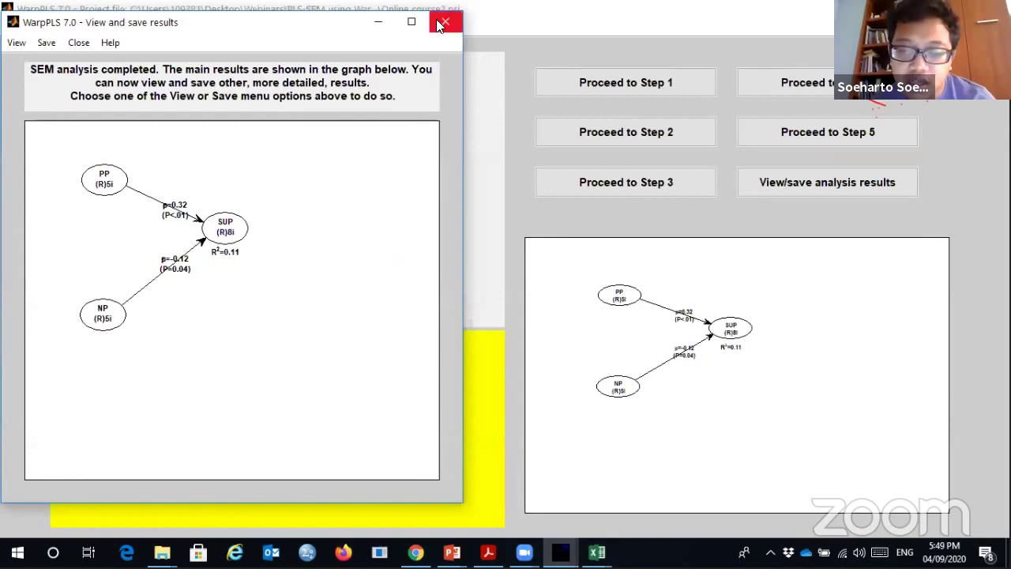
{"action": "left_click", "coordinate": [445, 18]}
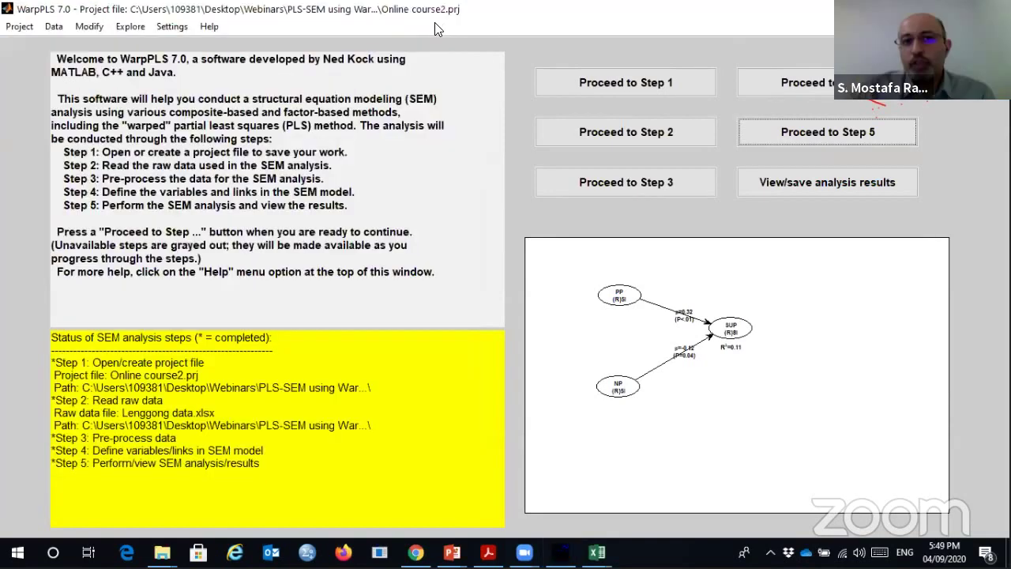
- Save the general settings with PLS Regression for the outer model, Linear as the default inner model algorithm and Stable3 resampling
{"action": "left_click", "coordinate": [169, 28]}
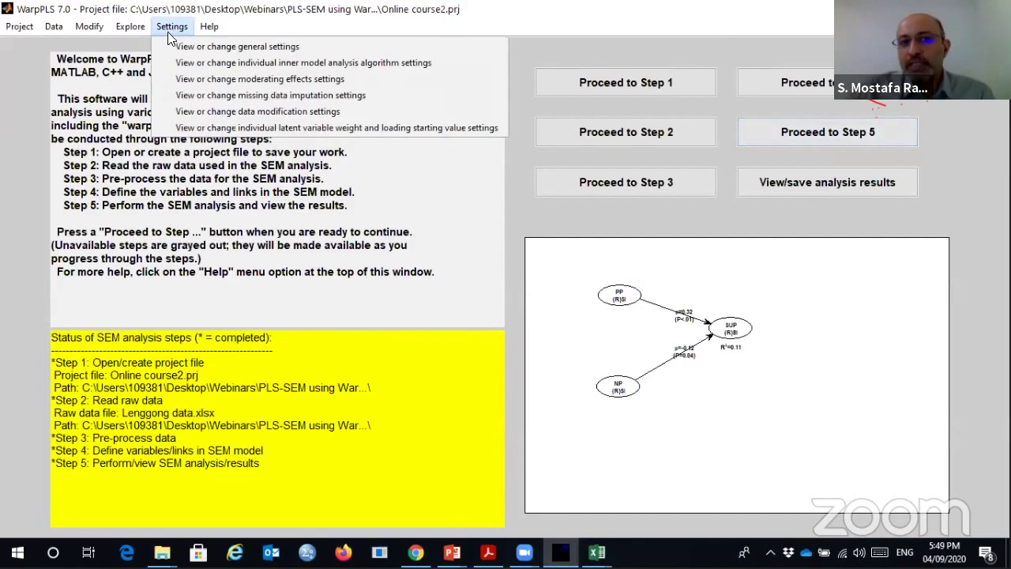
{"action": "left_click", "coordinate": [177, 42]}
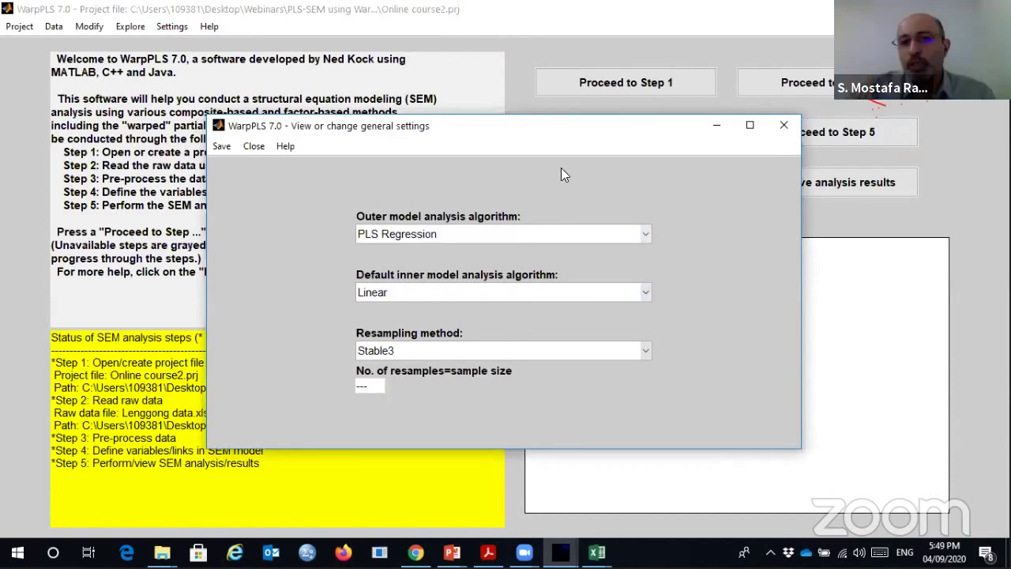
{"action": "left_click_drag", "start_coordinate": [555, 130], "coordinate": [421, 111]}
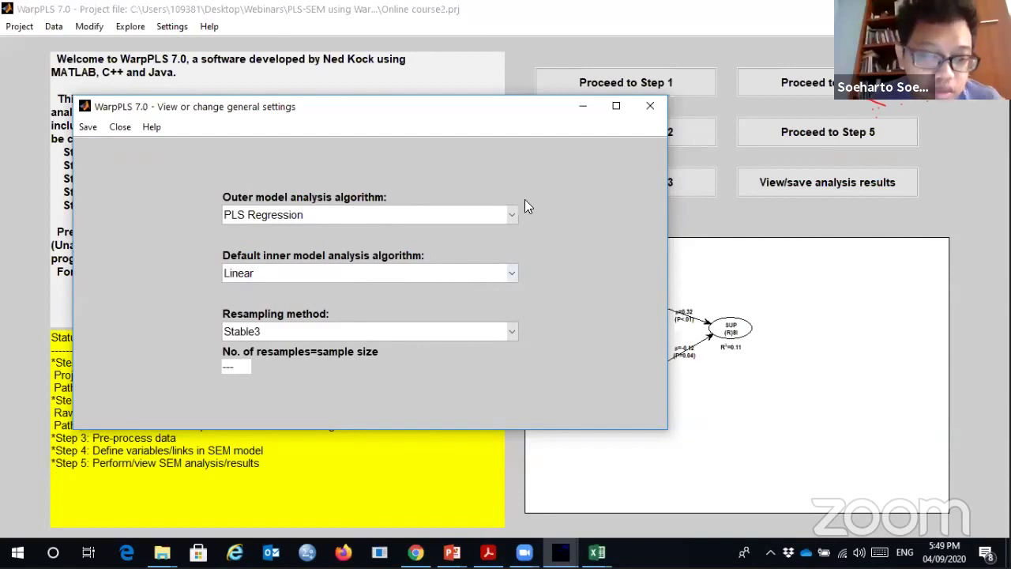
{"action": "left_click", "coordinate": [88, 127]}
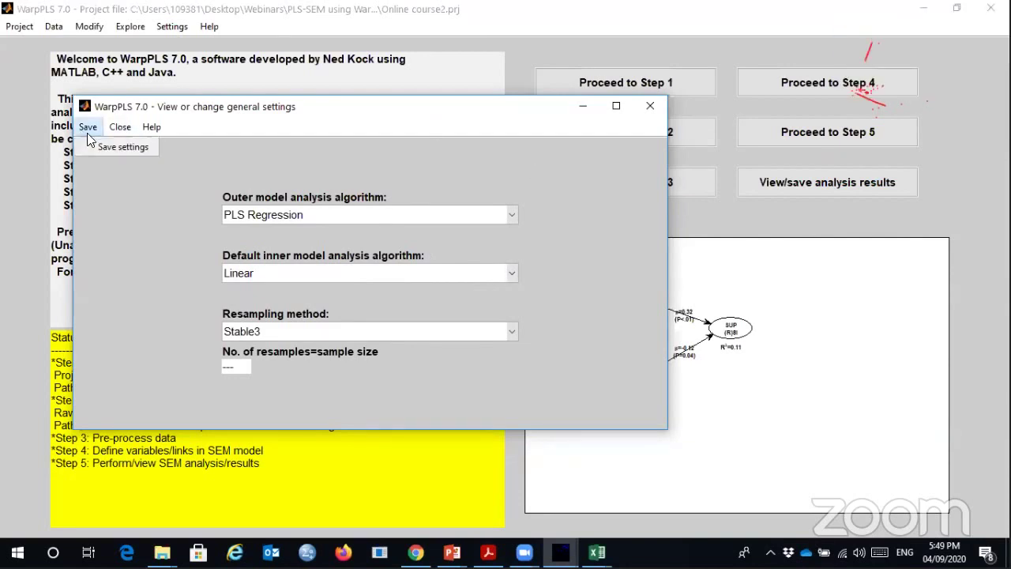
{"action": "left_click", "coordinate": [102, 145]}
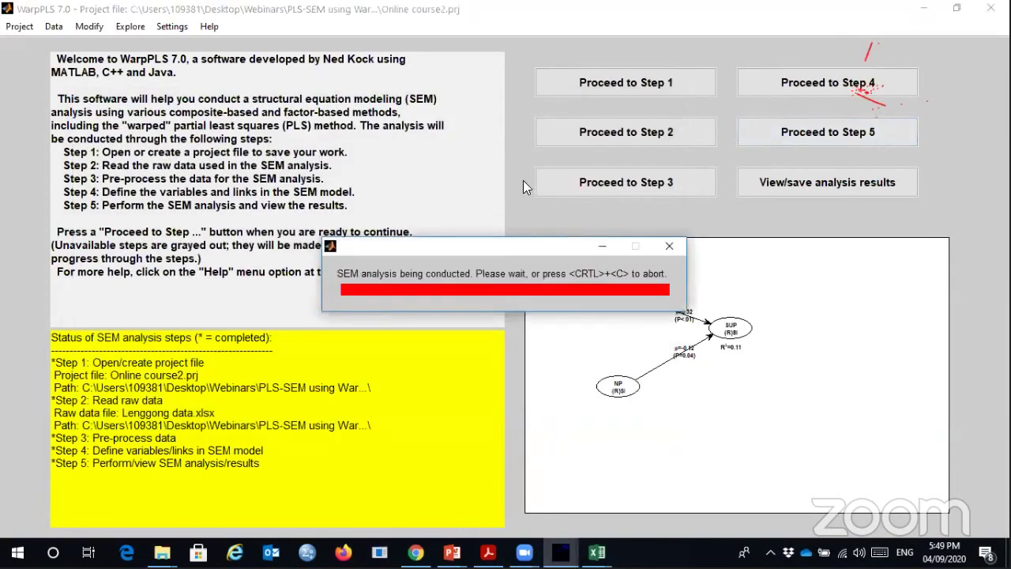